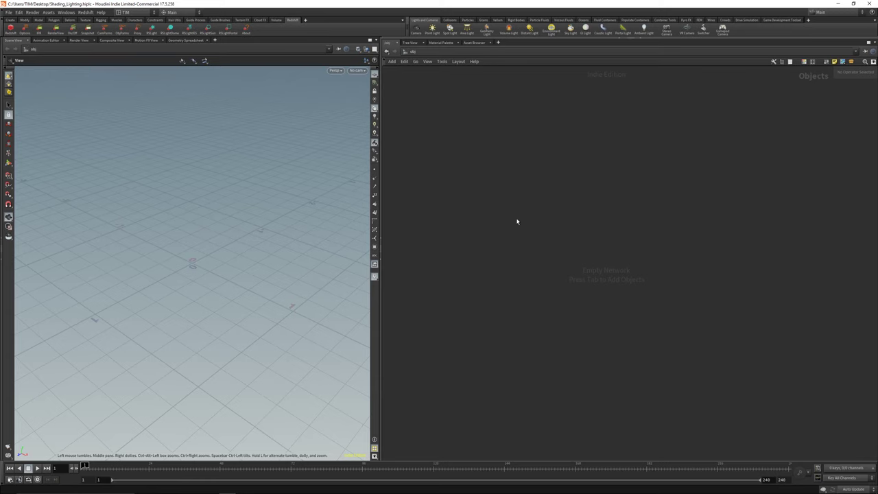
# Step: Add a File geometry object to the empty object network
pyautogui.press('Tab')
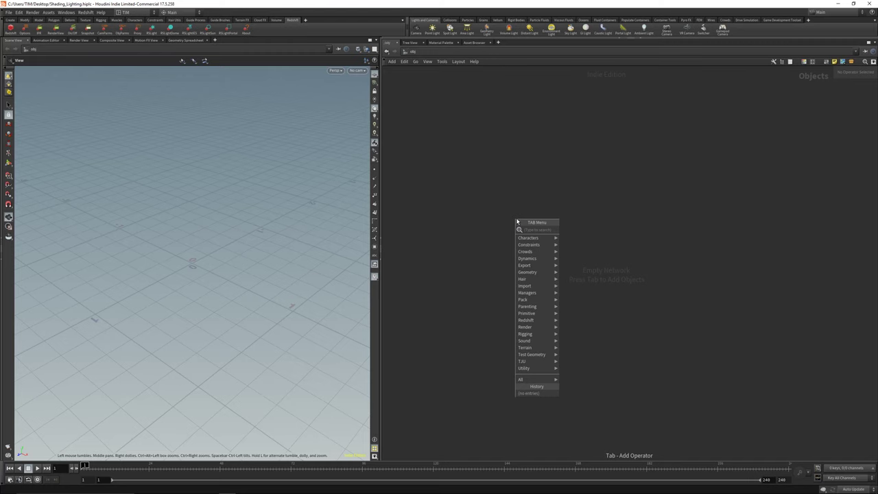
pyautogui.write('file')
pyautogui.press('Return')
pyautogui.click(517, 221)
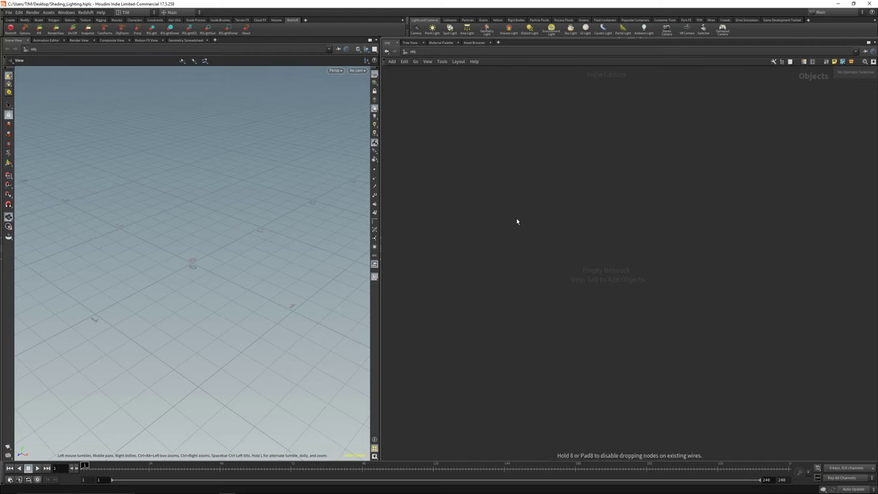
pyautogui.scroll(3, 515, 220)
# Step: Colour the file geometry node black and give it a circular node shape
pyautogui.press('c')
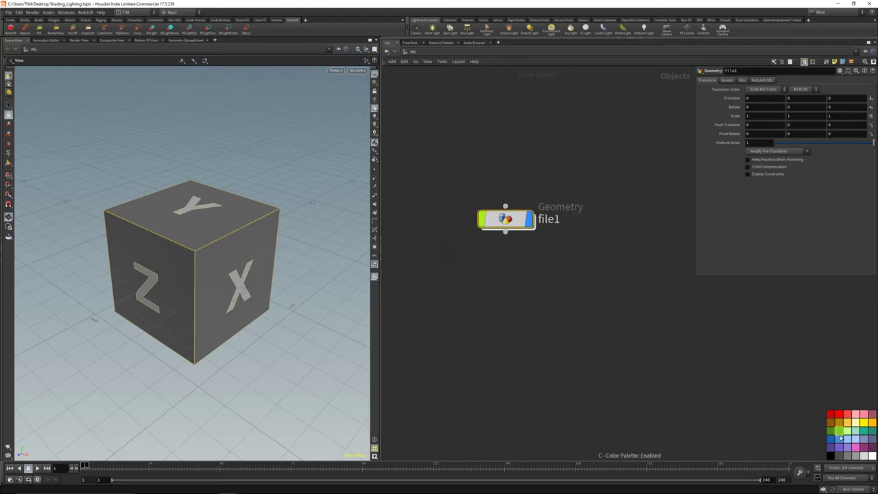
pyautogui.click(830, 455)
pyautogui.press('z')
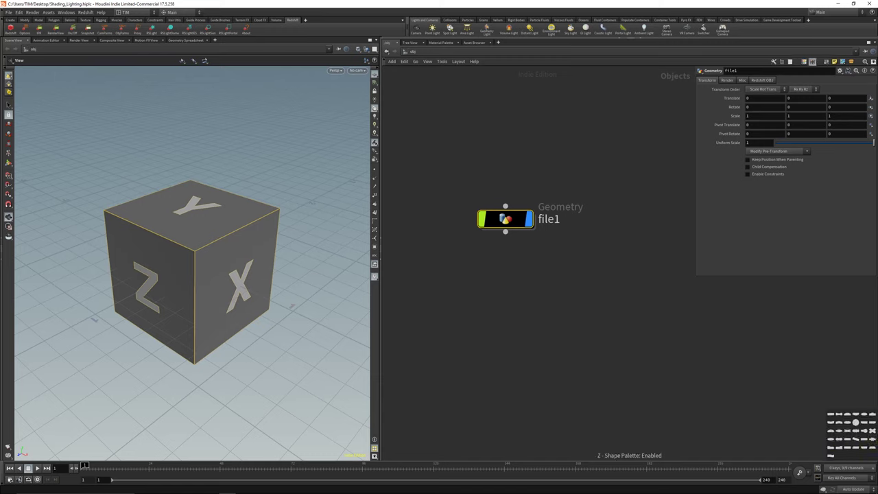
pyautogui.click(857, 421)
pyautogui.press('c')
pyautogui.press('c')
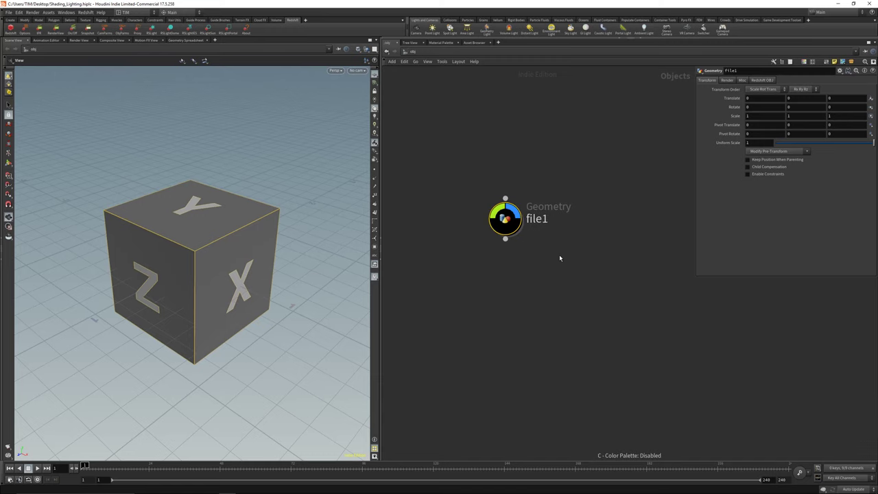
# Step: Go inside the geometry object, load 001_Workshop v4.obj into its file node and frame the imported model
pyautogui.doubleClick(504, 218)
pyautogui.click(872, 90)
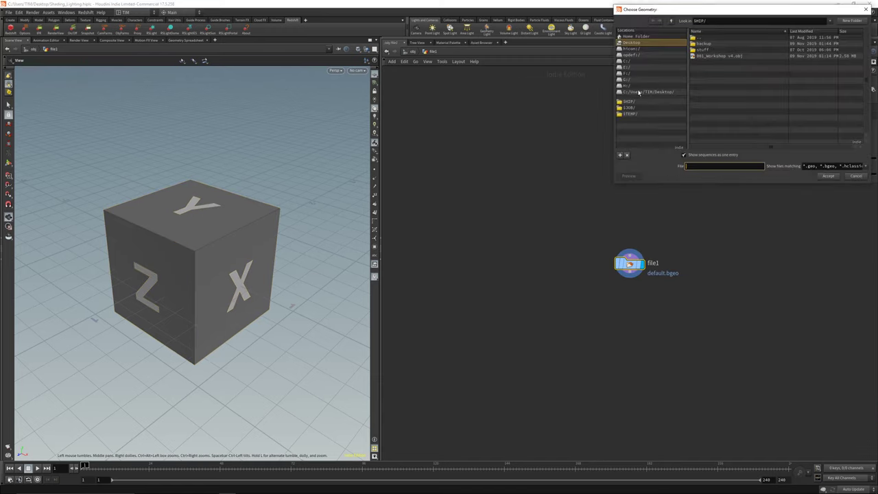
pyautogui.click(673, 21)
pyautogui.doubleClick(710, 59)
pyautogui.hotkey('space', 'g')
pyautogui.moveTo(266, 214); pyautogui.dragTo(235, 228)
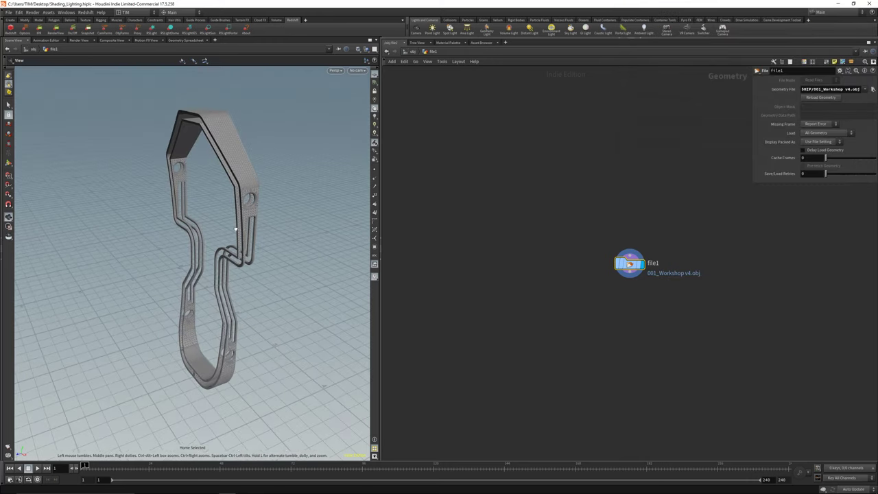
# Step: Add a Transform node below the file node, wire the file's output into it and make it the displayed node
pyautogui.moveTo(637, 302); pyautogui.dragTo(585, 273, button='middle')
pyautogui.press('Tab')
pyautogui.write('tra')
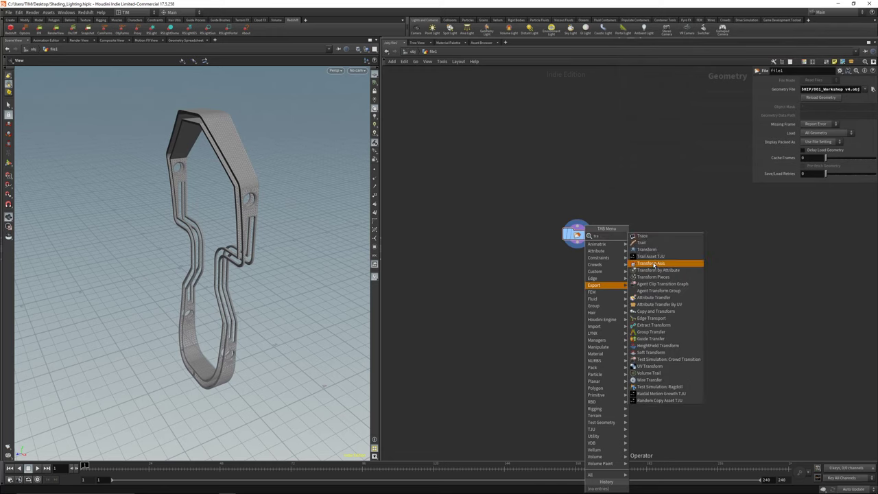
pyautogui.click(644, 249)
pyautogui.click(577, 284)
pyautogui.click(576, 242)
pyautogui.click(581, 294)
pyautogui.click(588, 284)
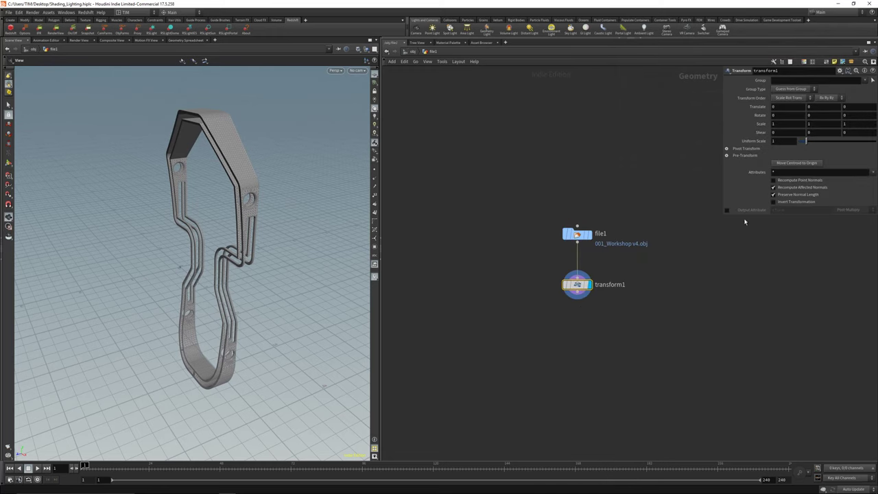
# Step: Set the transform's uniform scale to 0.1
pyautogui.click(782, 142)
pyautogui.press('Return')
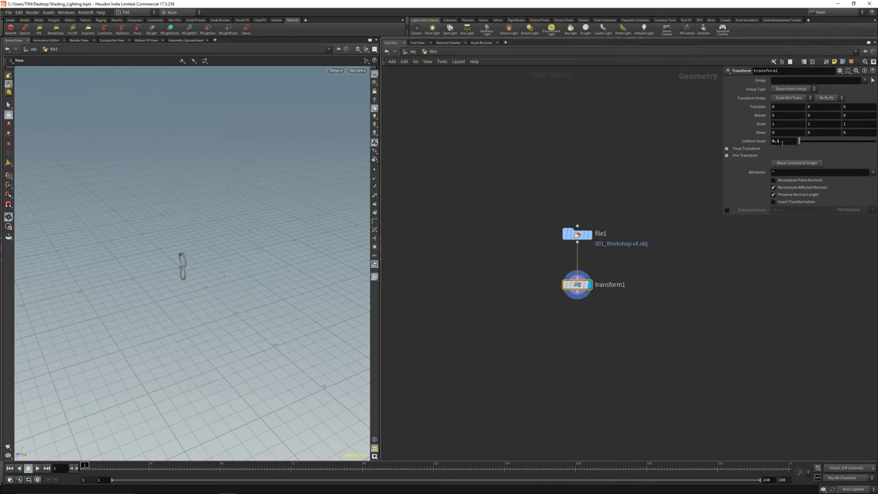
pyautogui.hotkey('space', 'g')
# Step: Rotate the imported frame -90 degrees about X with the transform node so it lies flat
pyautogui.moveTo(133, 282); pyautogui.dragTo(184, 326)
pyautogui.moveTo(184, 326); pyautogui.dragTo(182, 368, button='right')
pyautogui.click(10, 165)
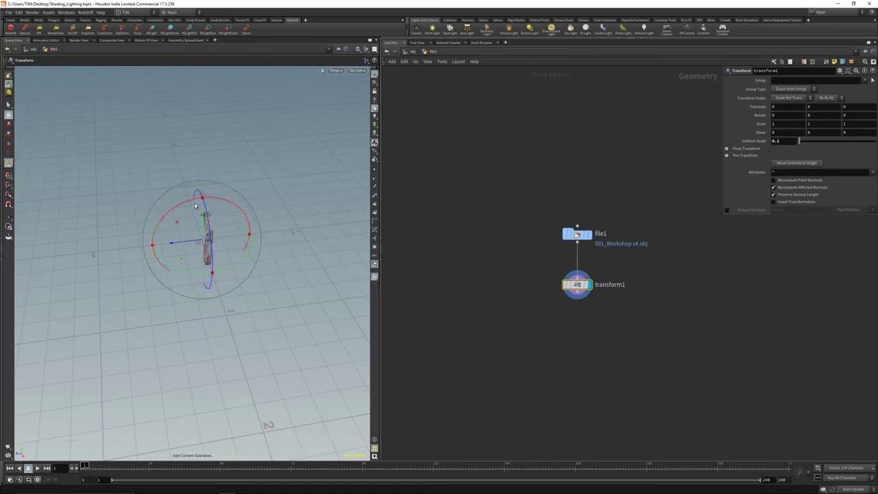
pyautogui.moveTo(193, 204); pyautogui.dragTo(221, 243)
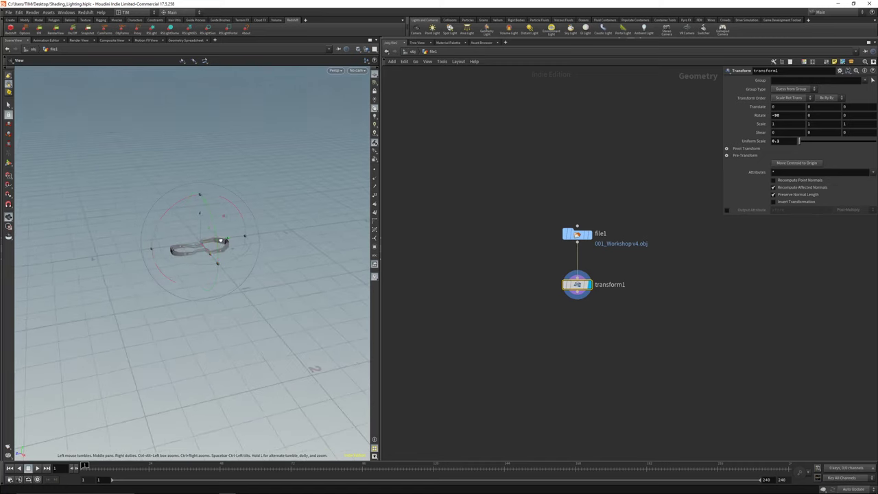
# Step: Increase the transform's uniform scale to 0.304 and raise the frame to about 0.19 in Y
pyautogui.moveTo(782, 143); pyautogui.dragTo(841, 170, button='middle')
pyautogui.moveTo(202, 234); pyautogui.dragTo(201, 213)
pyautogui.moveTo(202, 240)
pyautogui.keyDown('alt'); pyautogui.mouseDown()
pyautogui.moveTo(194, 214)
pyautogui.moveTo(201, 230)
pyautogui.mouseUp(); pyautogui.keyUp('alt')
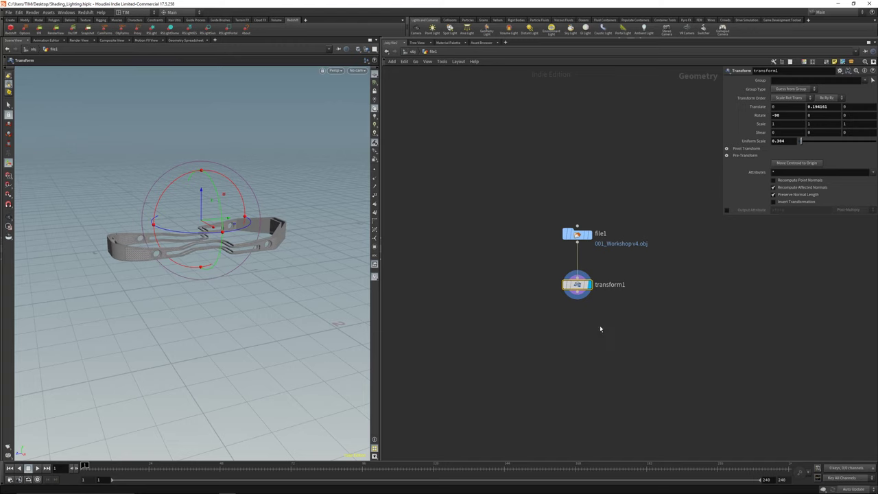
# Step: Add a Null node below the transform node and wire the transform's output into it
pyautogui.moveTo(581, 401); pyautogui.dragTo(529, 331, button='middle')
pyautogui.press('Tab')
pyautogui.write('n')
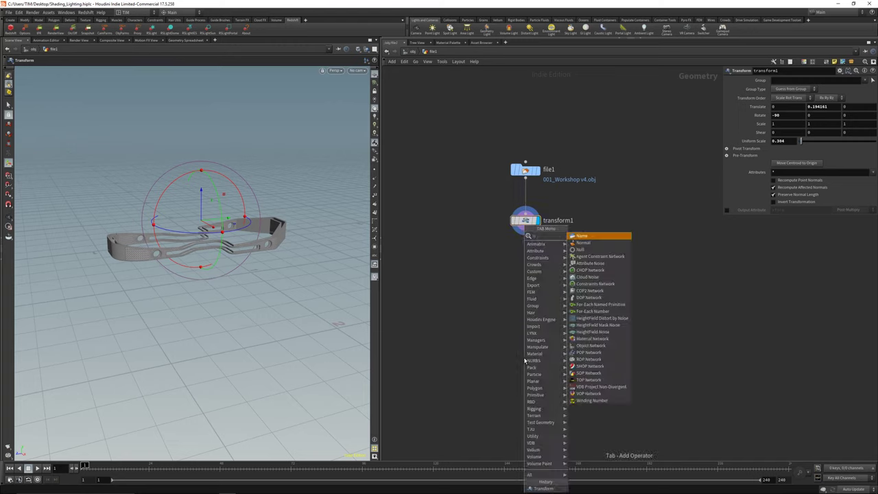
pyautogui.write('ull')
pyautogui.press('Return')
pyautogui.click(525, 309)
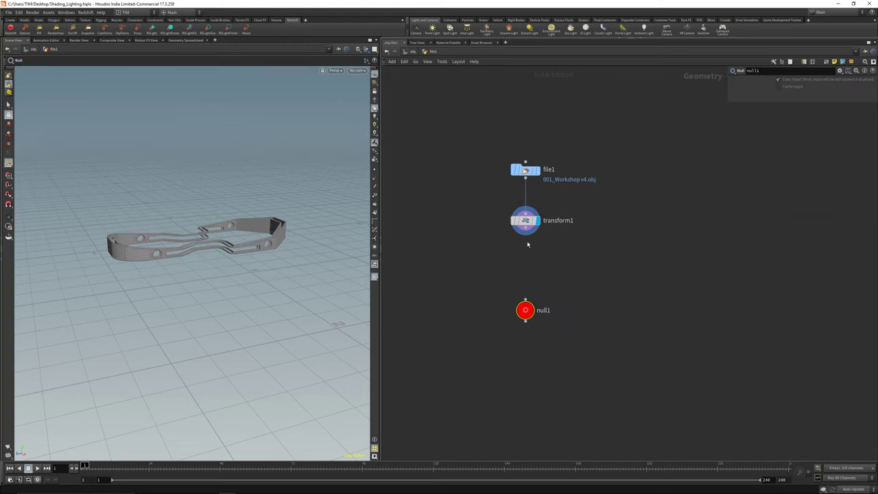
pyautogui.moveTo(526, 234); pyautogui.dragTo(525, 300)
# Step: Rename the null node as OUT_OBJECT
pyautogui.doubleClick(544, 311)
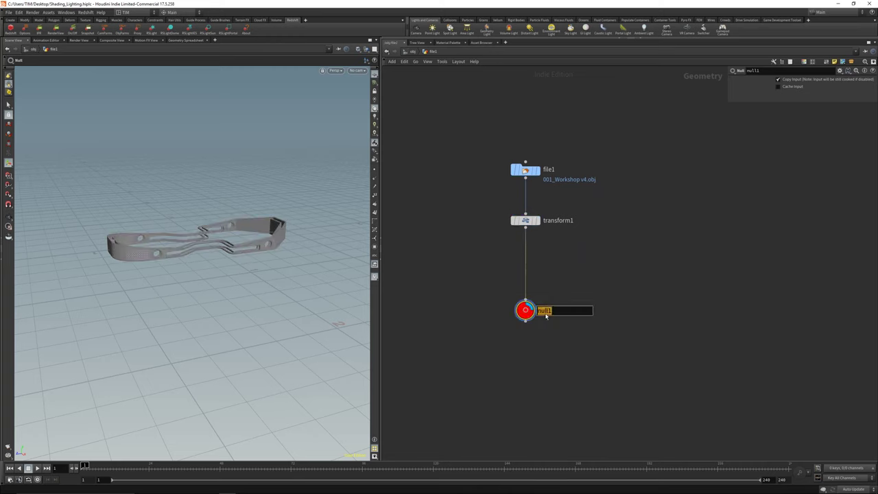
pyautogui.write('OUT_OBJECT')
pyautogui.press('Return')
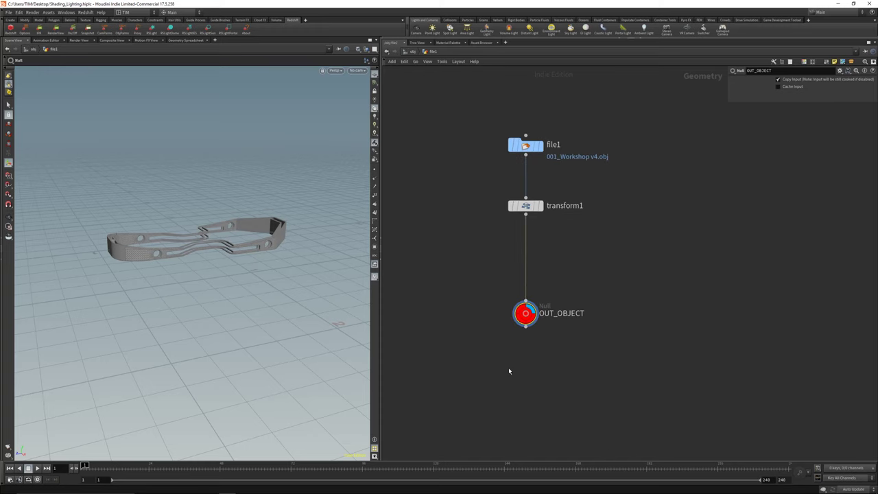
# Step: Add a Material node below OUT_OBJECT, connected to its output
pyautogui.scroll(3, 509, 368)
pyautogui.press('Tab')
pyautogui.write('m')
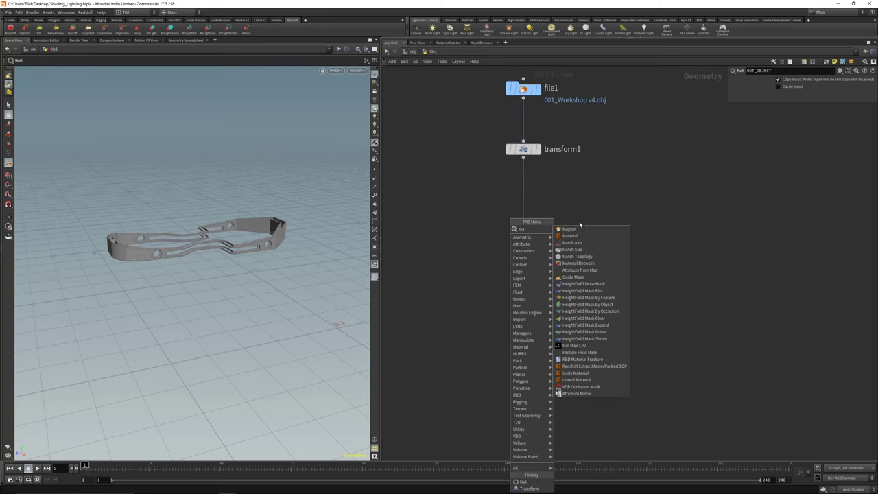
pyautogui.click(569, 235)
pyautogui.click(522, 329)
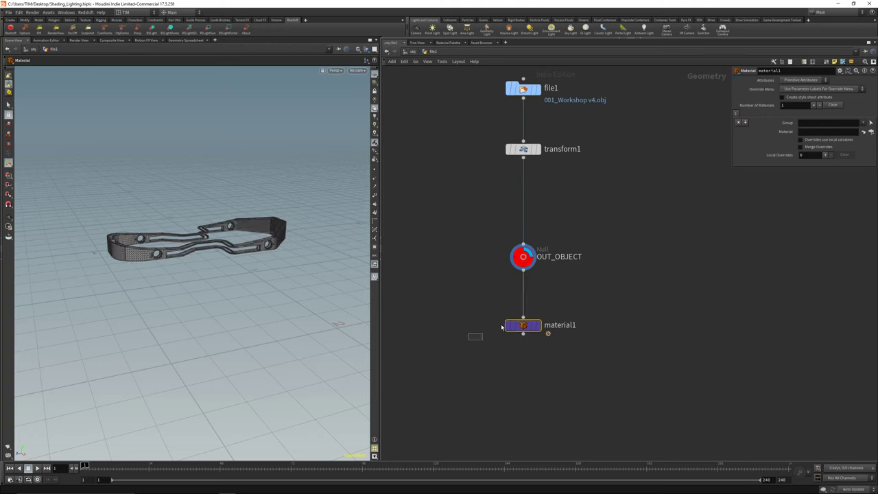
# Step: Rename the material node as MAT_OBJECT
pyautogui.doubleClick(559, 324)
pyautogui.write('MAT')
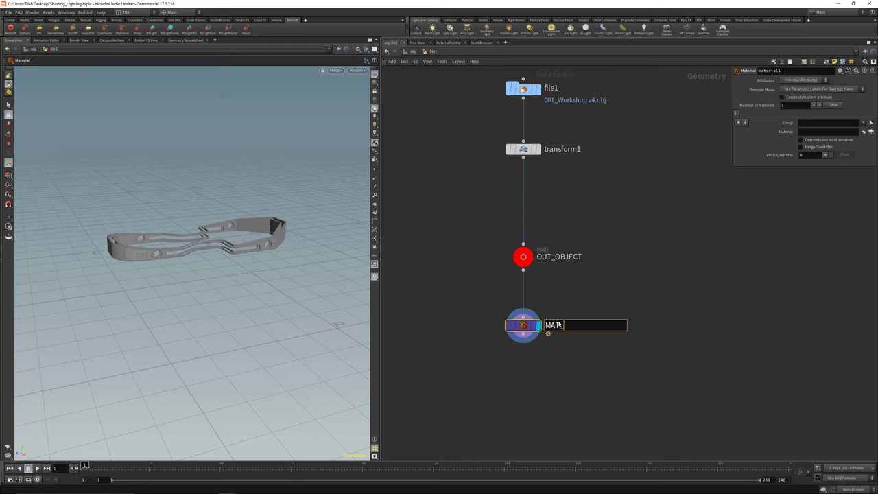
pyautogui.write('_OBJECT')
pyautogui.press('Return')
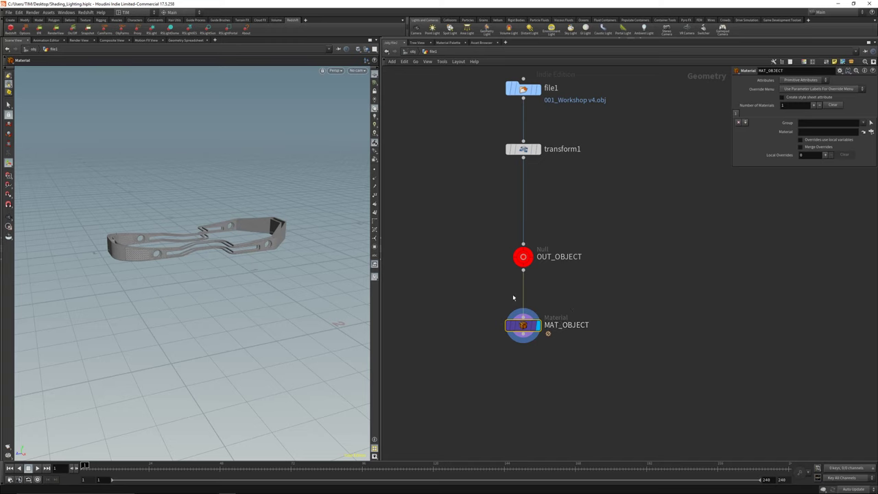
pyautogui.press('h')
pyautogui.press('Escape')
pyautogui.moveTo(165, 227); pyautogui.dragTo(157, 202)
pyautogui.moveTo(157, 202); pyautogui.dragTo(180, 267, button='right')
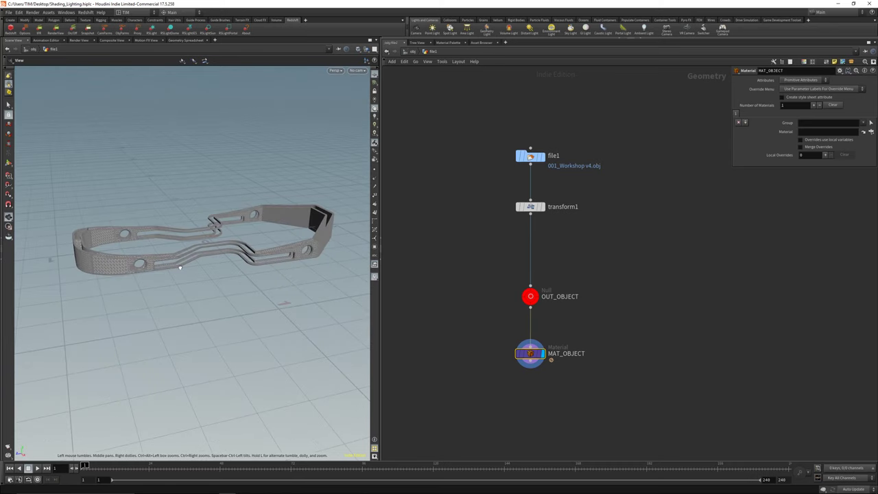
pyautogui.moveTo(181, 267); pyautogui.dragTo(240, 259)
# Step: Return to the object level and rename the geometry object as OBJECT_001
pyautogui.press('u')
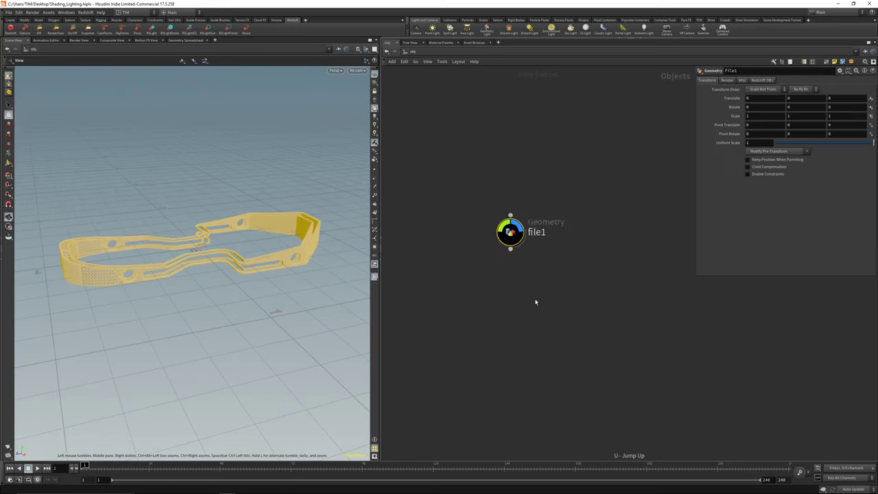
pyautogui.doubleClick(536, 272)
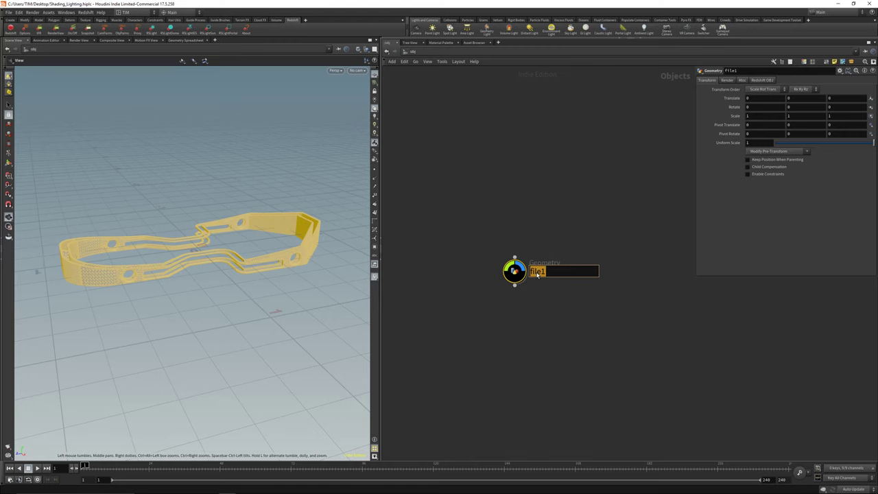
pyautogui.write('OBJECT_')
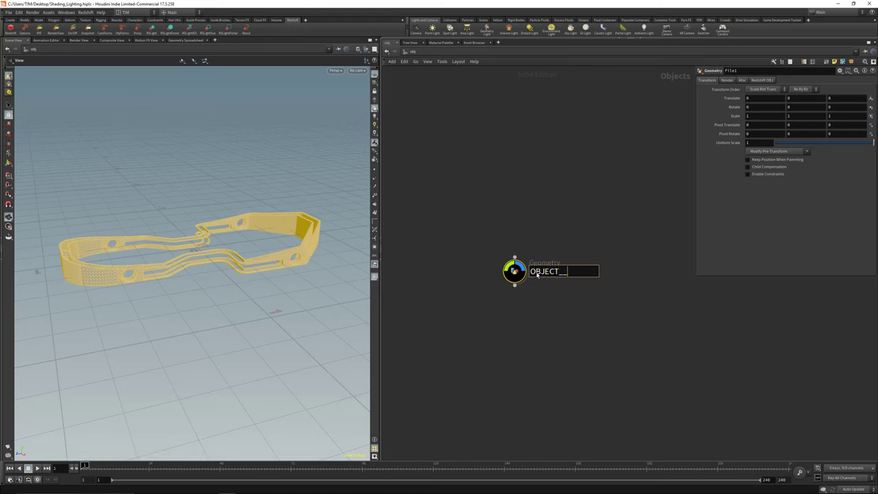
pyautogui.write('001')
pyautogui.press('Return')
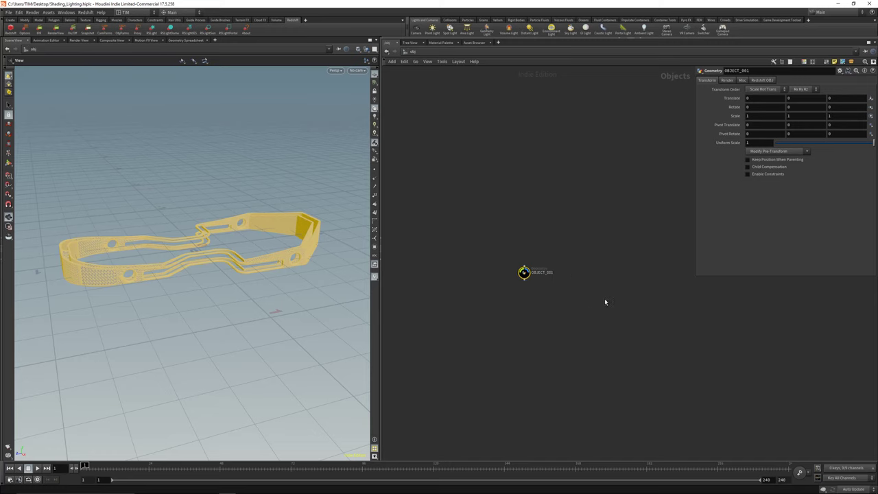
# Step: Add a Null object above OBJECT_001 and wire it in as the parent of OBJECT_001
pyautogui.scroll(-2, 548, 291)
pyautogui.click(488, 295)
pyautogui.press('Tab')
pyautogui.write('nu')
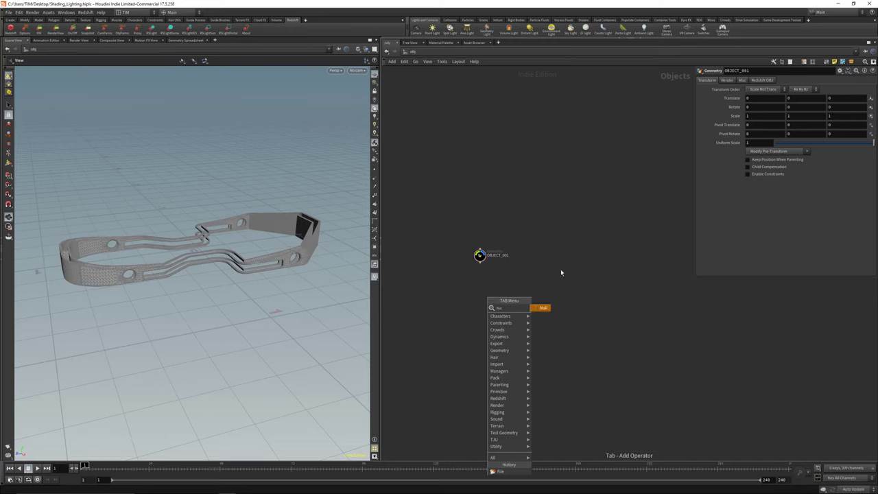
pyautogui.click(544, 310)
pyautogui.click(480, 225)
pyautogui.scroll(3, 480, 225)
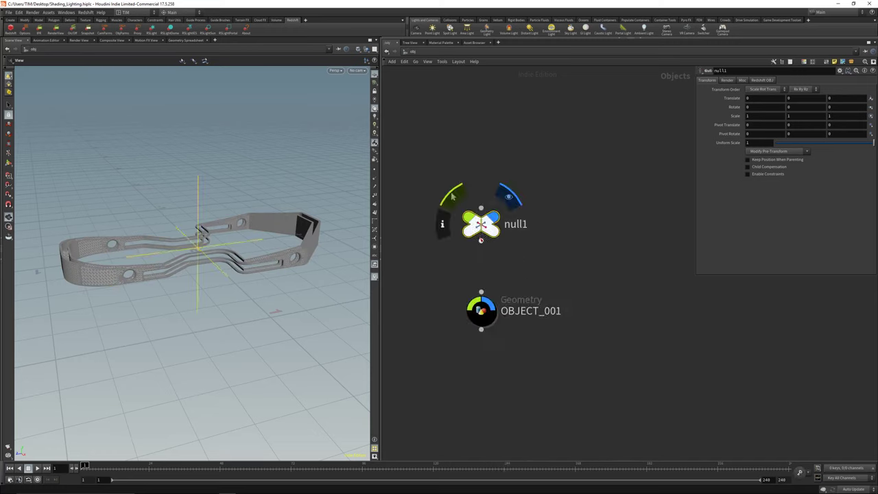
pyautogui.moveTo(481, 240); pyautogui.dragTo(481, 291)
# Step: Colour the parent null purple and rename it TRANSFORM
pyautogui.press('c')
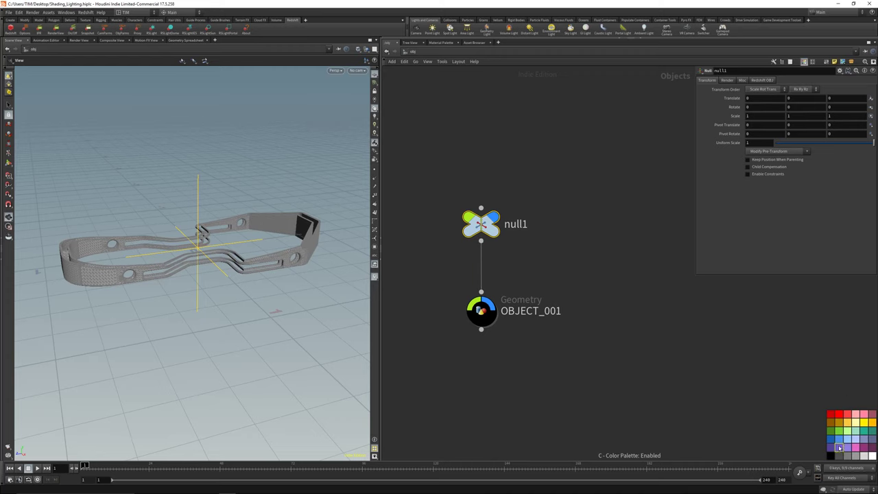
pyautogui.click(838, 447)
pyautogui.doubleClick(518, 224)
pyautogui.write('TR')
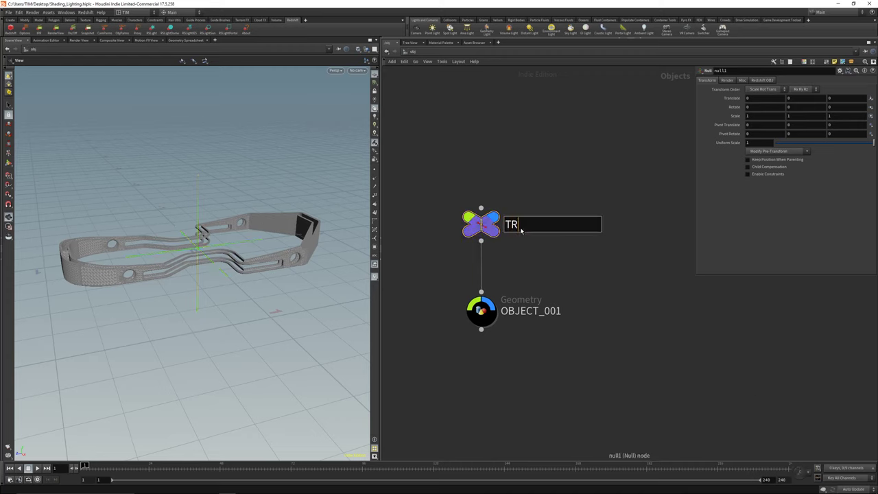
pyautogui.write('ANFORM')
pyautogui.hotkey('shift', 'Left')
pyautogui.hotkey('shift', 'Left')
pyautogui.press('Left')
pyautogui.write('S')
pyautogui.press('Return')
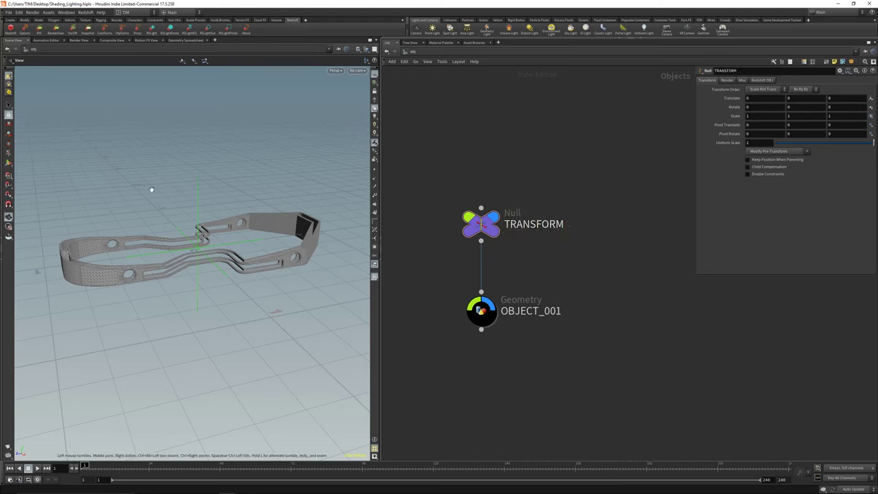
# Step: In the right view, raise the TRANSFORM null by about 0.05 in Y so the frame's underside rests on the ground line
pyautogui.press('Return')
pyautogui.moveTo(442, 143); pyautogui.dragTo(539, 261)
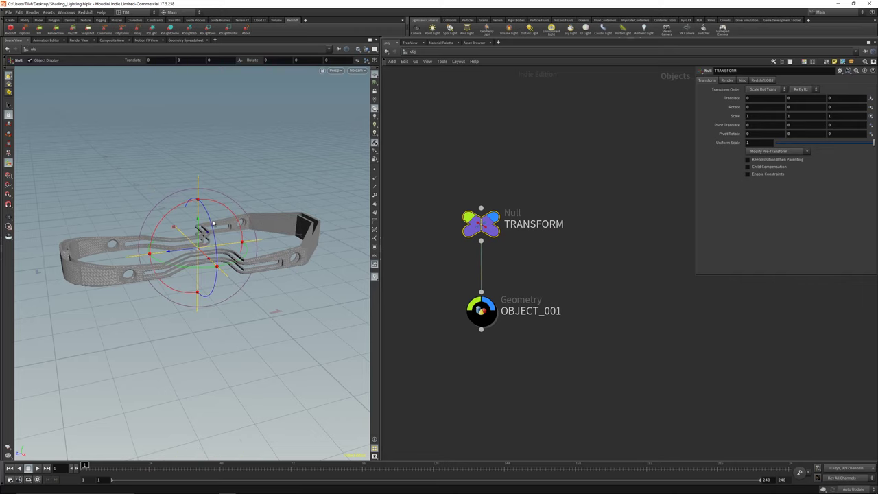
pyautogui.press('Escape')
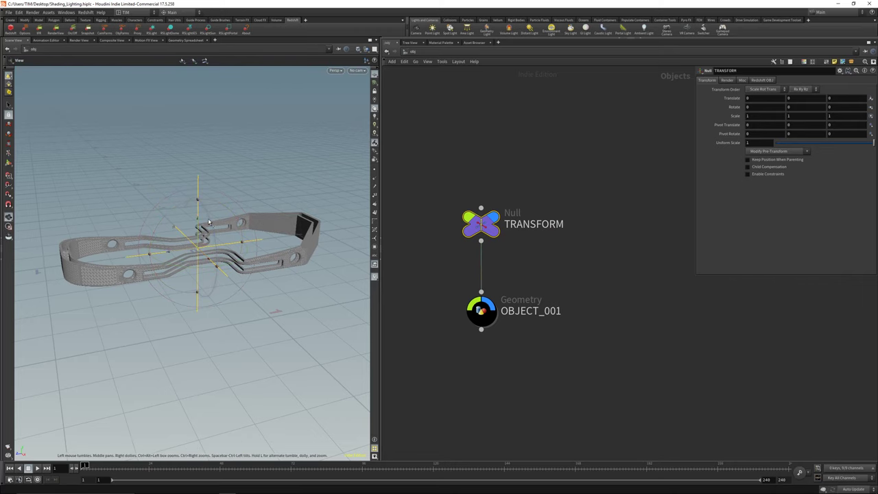
pyautogui.hotkey('space', '4')
pyautogui.press('r')
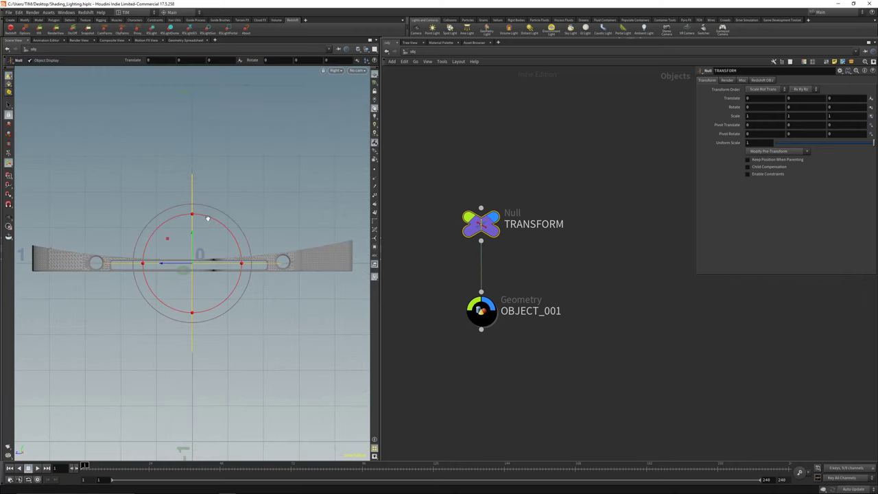
pyautogui.moveTo(193, 245); pyautogui.dragTo(198, 237)
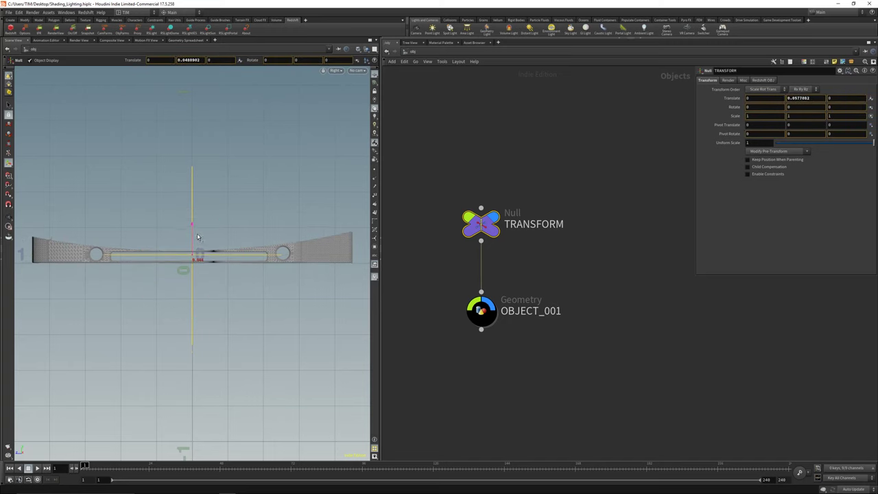
# Step: Fine-tune the TRANSFORM null's Y height to about 0.045 so the frame's underside meets the ground line, and return to perspective view
pyautogui.keyDown('alt'); pyautogui.moveTo(189, 250); pyautogui.dragTo(245, 69, button='right'); pyautogui.keyUp('alt')
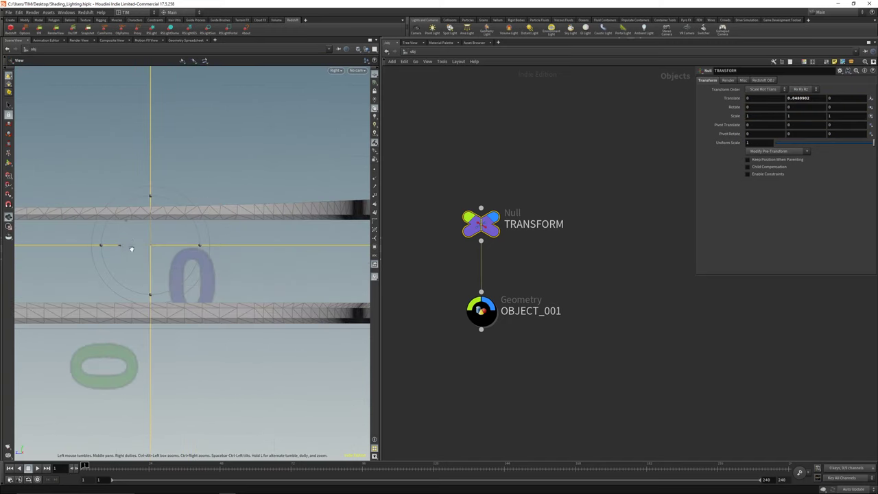
pyautogui.keyDown('alt'); pyautogui.moveTo(132, 247); pyautogui.dragTo(161, 223, button='right'); pyautogui.keyUp('alt')
pyautogui.moveTo(160, 224); pyautogui.dragTo(165, 212, button='middle')
pyautogui.moveTo(164, 212); pyautogui.dragTo(206, 247)
pyautogui.hotkey('space', '1')
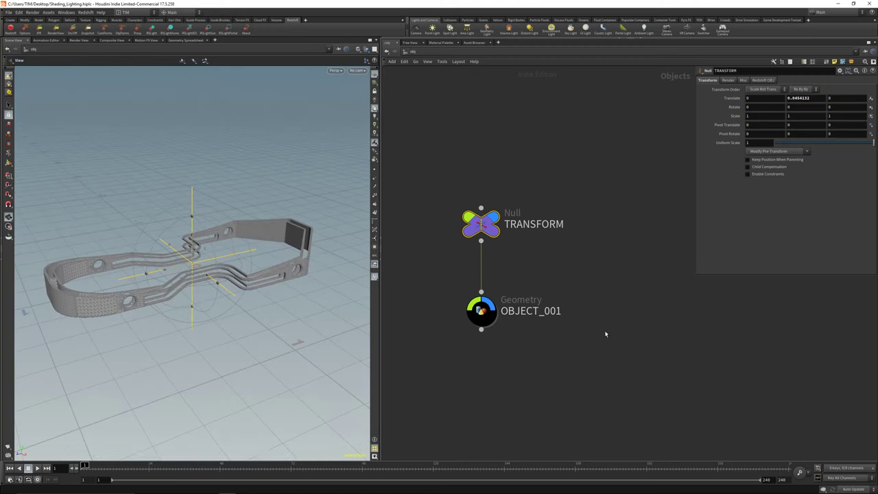
# Step: Add a SHOP Network in the empty area away from the TRANSFORM and OBJECT_001 nodes and rename it REDSHIFT
pyautogui.scroll(-5, 529, 342)
pyautogui.scroll(3, 517, 261)
pyautogui.moveTo(526, 235); pyautogui.dragTo(525, 223, button='middle')
pyautogui.scroll(1, 525, 223)
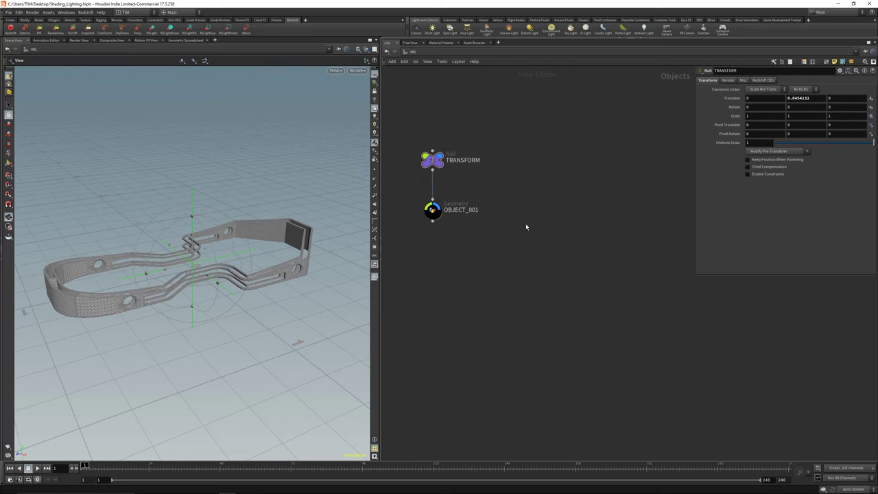
pyautogui.scroll(-1, 525, 223)
pyautogui.moveTo(464, 235); pyautogui.dragTo(461, 213, button='middle')
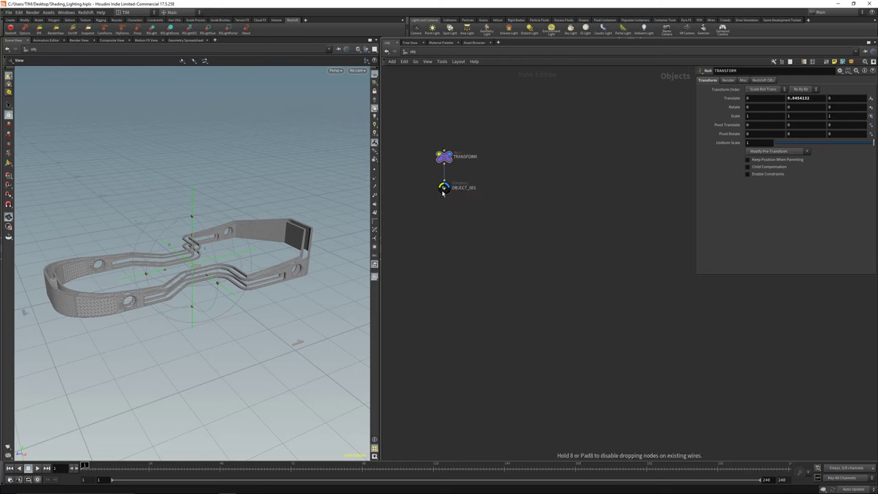
pyautogui.scroll(-2, 521, 255)
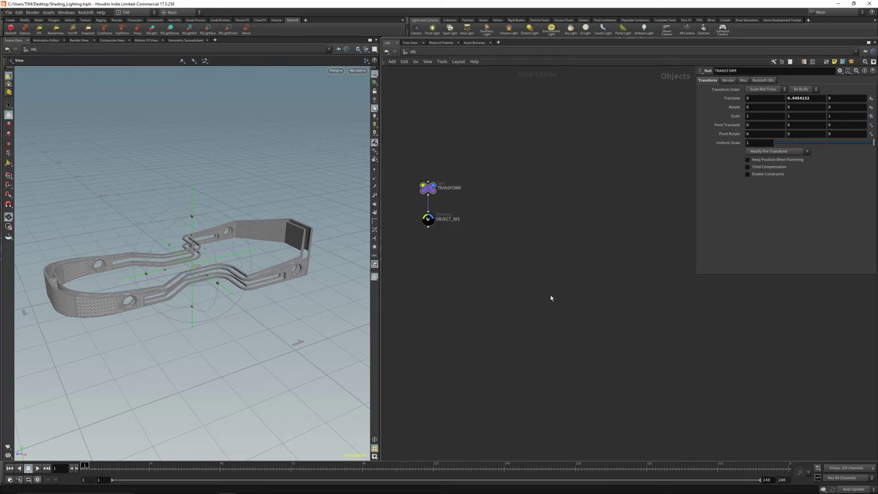
pyautogui.press('Tab')
pyautogui.press('Escape')
pyautogui.press('Tab')
pyautogui.write('shop')
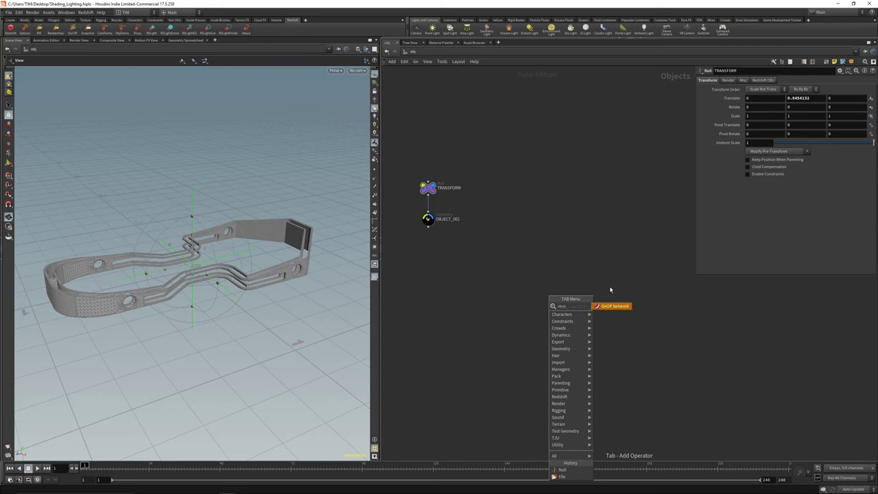
pyautogui.press('Return')
pyautogui.click(578, 313)
pyautogui.doubleClick(598, 312)
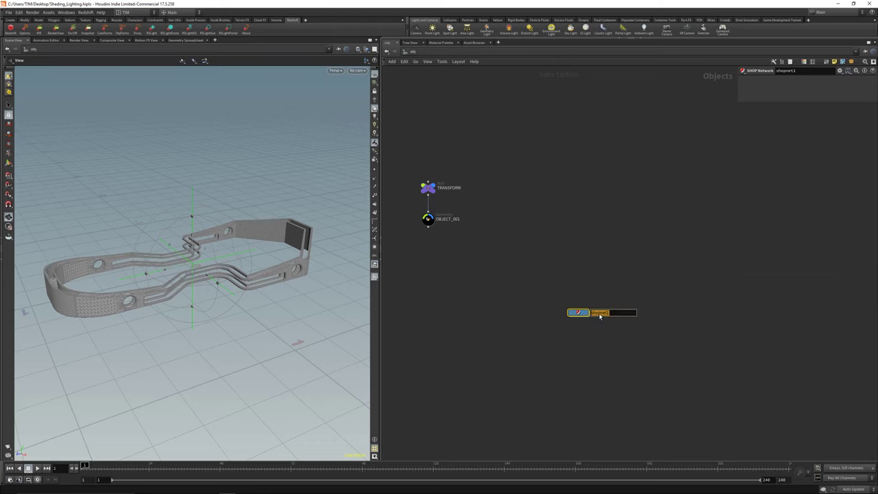
pyautogui.write('REDSHIFT')
pyautogui.press('Return')
# Step: Add a ROP Network directly below the REDSHIFT node and rename it OUT
pyautogui.scroll(3, 600, 313)
pyautogui.press('Tab')
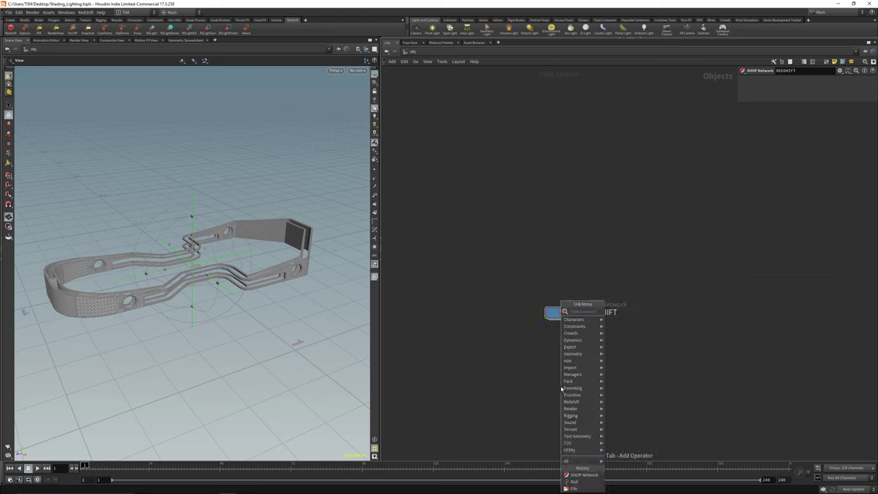
pyautogui.moveTo(573, 374)
pyautogui.click(634, 327)
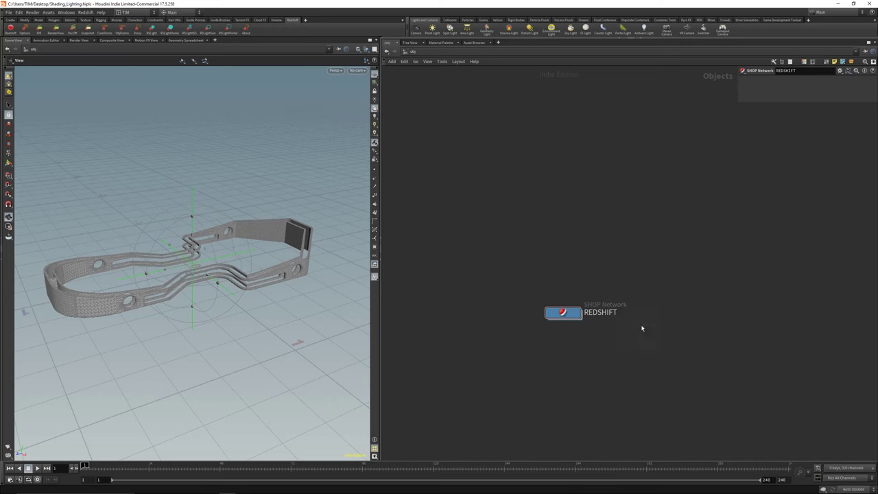
pyautogui.click(566, 347)
pyautogui.doubleClick(593, 345)
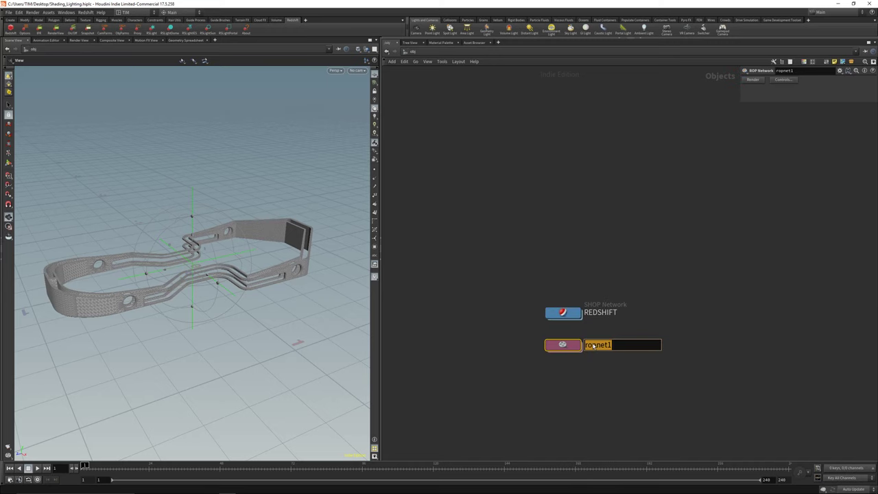
pyautogui.write('OUT')
pyautogui.press('Return')
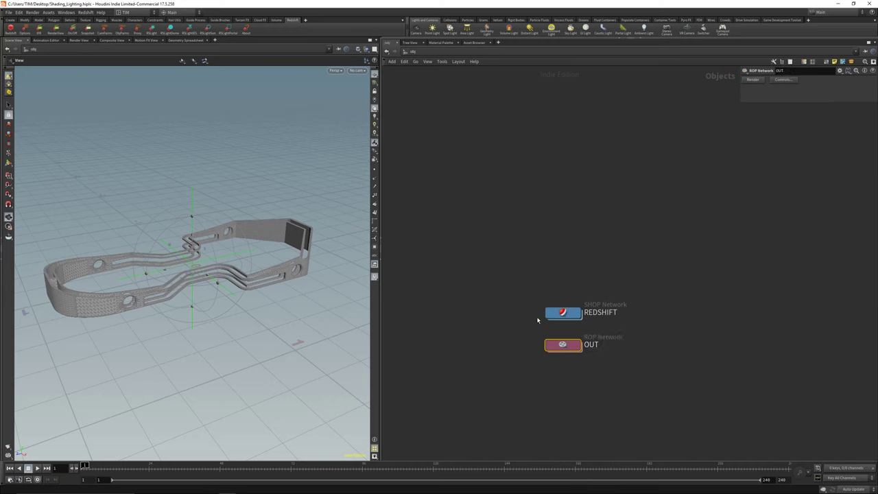
# Step: Colour the REDSHIFT and OUT network nodes red
pyautogui.moveTo(538, 302); pyautogui.dragTo(646, 421)
pyautogui.press('c')
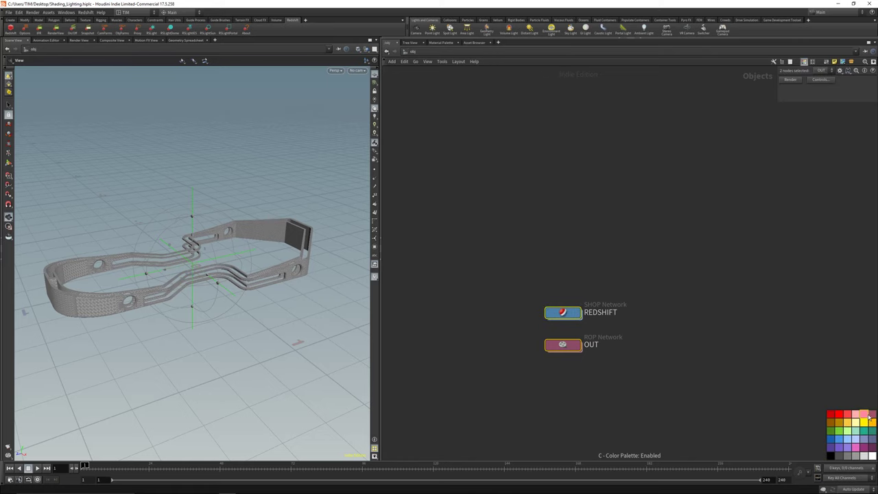
pyautogui.click(830, 413)
pyautogui.press('c')
# Step: Inside the REDSHIFT network, add a Redshift Network material node and place a duplicate of it directly below
pyautogui.scroll(-3, 642, 340)
pyautogui.moveTo(608, 331); pyautogui.dragTo(617, 306, button='middle')
pyautogui.scroll(2, 617, 305)
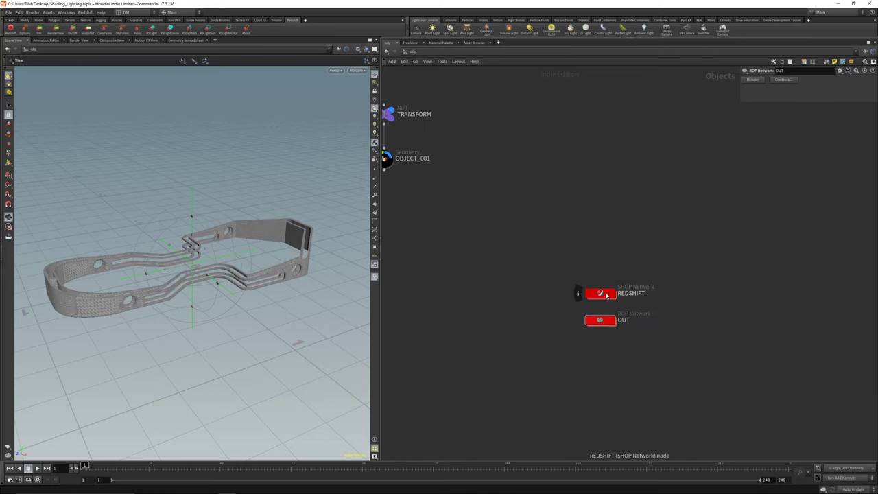
pyautogui.doubleClick(608, 296)
pyautogui.press('Tab')
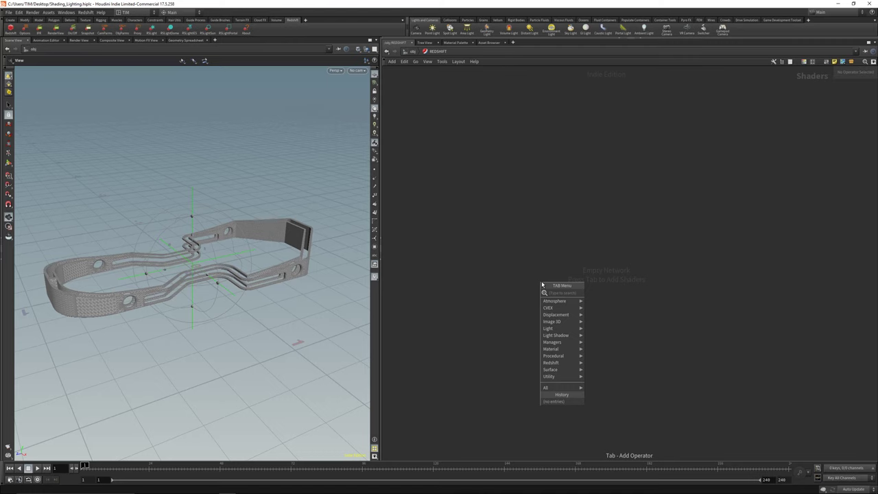
pyautogui.write('red')
pyautogui.click(607, 295)
pyautogui.click(526, 285)
pyautogui.keyDown('alt'); pyautogui.moveTo(526, 285); pyautogui.dragTo(525, 316); pyautogui.keyUp('alt')
pyautogui.scroll(1, 530, 301)
# Step: Rename the upper Redshift Network node MAT_OBJECT and the lower one MAT_BG
pyautogui.doubleClick(568, 286)
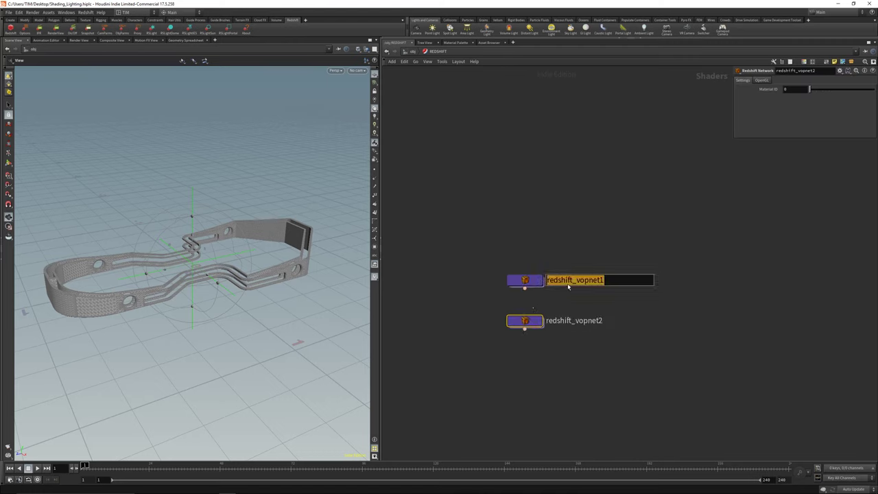
pyautogui.write('MAT_OBJECT')
pyautogui.press('Return')
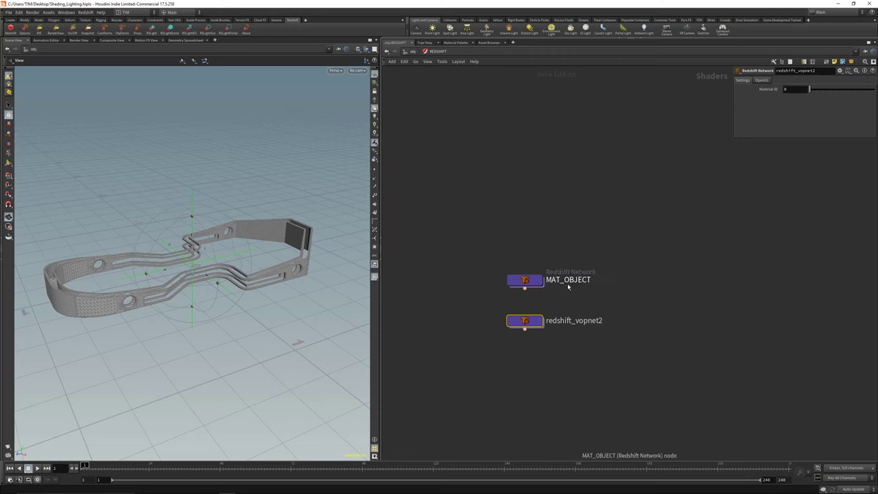
pyautogui.doubleClick(564, 281)
pyautogui.hotkey('ctrl', 'c')
pyautogui.doubleClick(572, 321)
pyautogui.hotkey('ctrl', 'v')
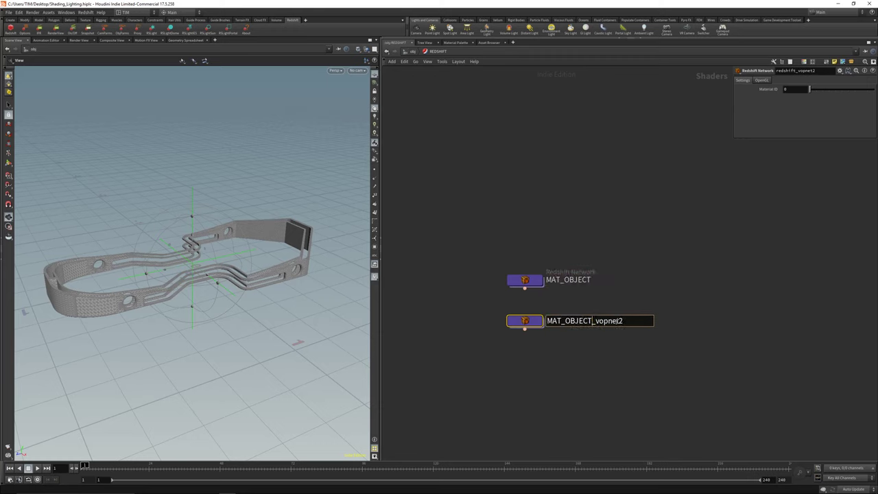
pyautogui.moveTo(638, 320); pyautogui.dragTo(566, 329)
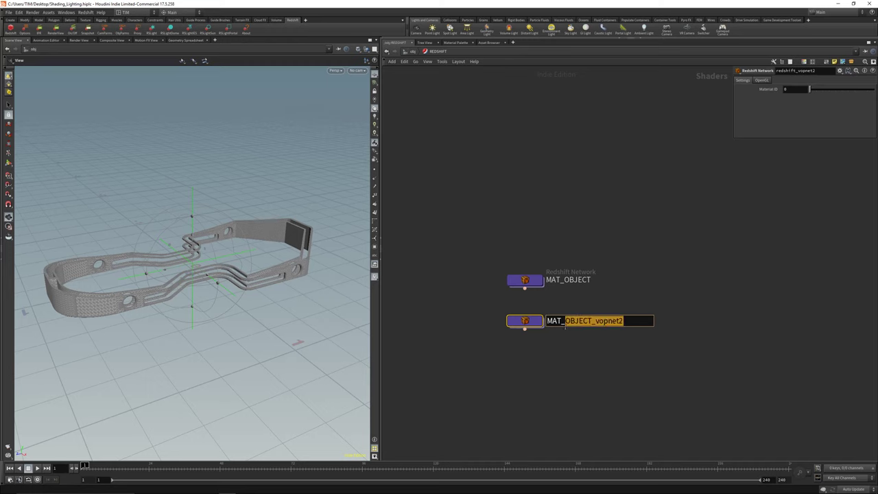
pyautogui.write('BG')
pyautogui.press('Return')
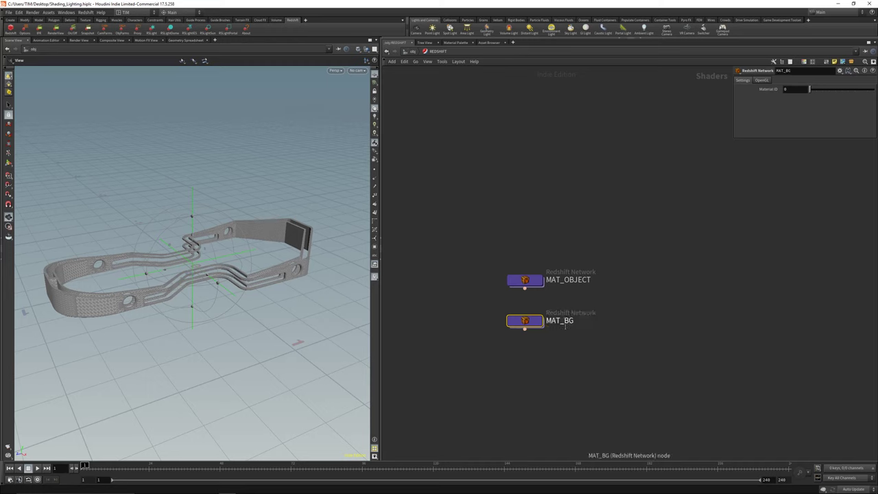
# Step: Return to the object level, enter the OUT network and add a Redshift render node
pyautogui.press('u')
pyautogui.scroll(-1, 563, 282)
pyautogui.scroll(1, 598, 315)
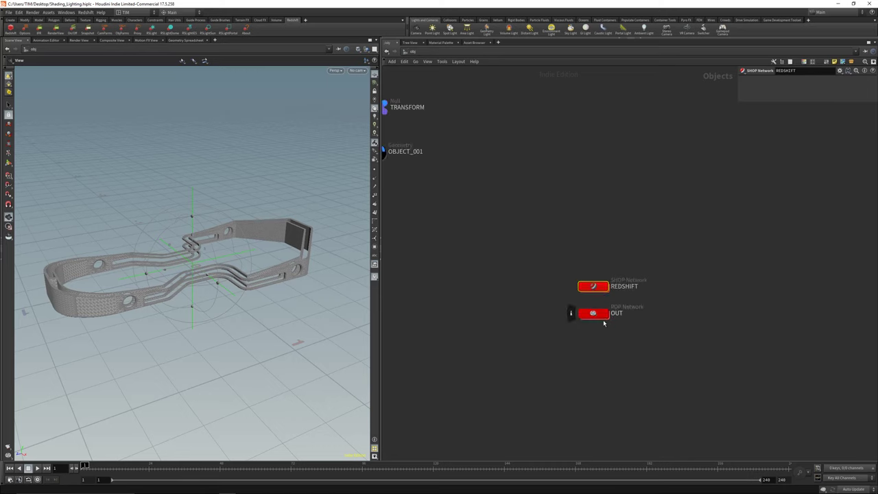
pyautogui.moveTo(647, 319)
pyautogui.mouseDown(button='middle')
pyautogui.moveTo(690, 315)
pyautogui.moveTo(652, 322)
pyautogui.mouseUp(button='middle')
pyautogui.scroll(-2, 693, 315)
pyautogui.click(652, 322)
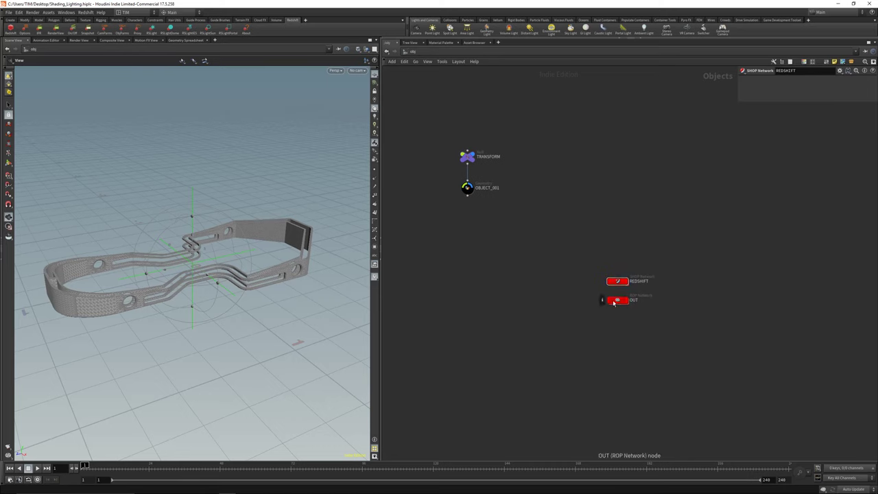
pyautogui.doubleClick(615, 302)
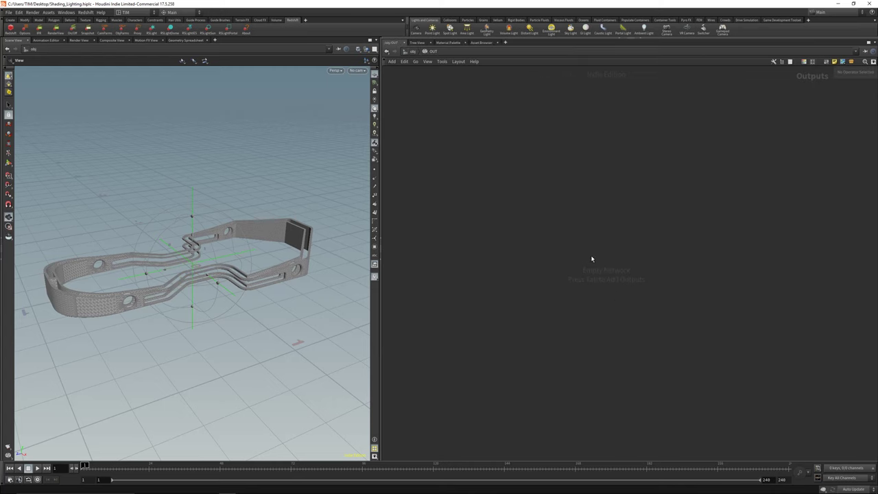
pyautogui.press('Tab')
pyautogui.moveTo(603, 265)
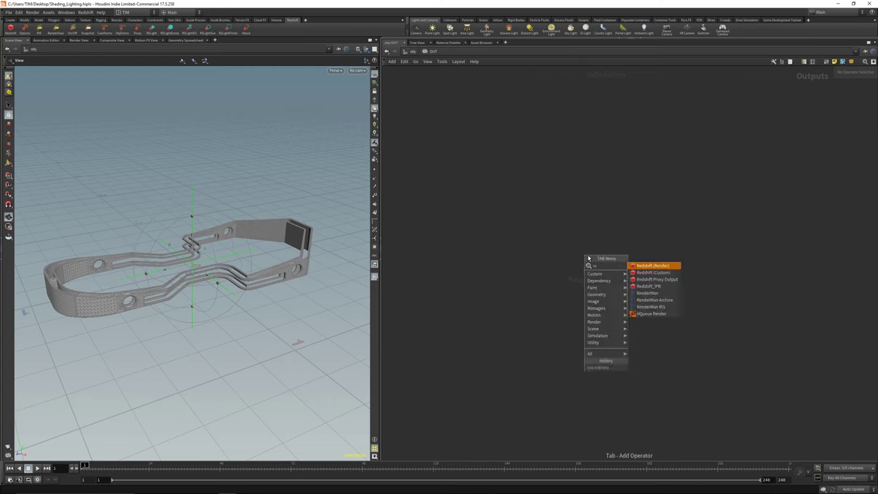
pyautogui.click(646, 268)
pyautogui.click(544, 265)
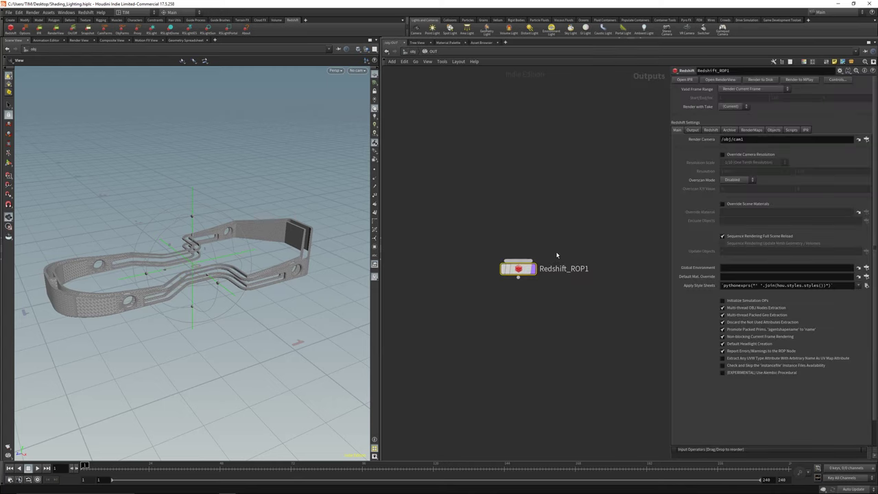
# Step: Shorten the parameter pane to uncover the colour palette and colour the Redshift render node red
pyautogui.moveTo(674, 459); pyautogui.dragTo(674, 390)
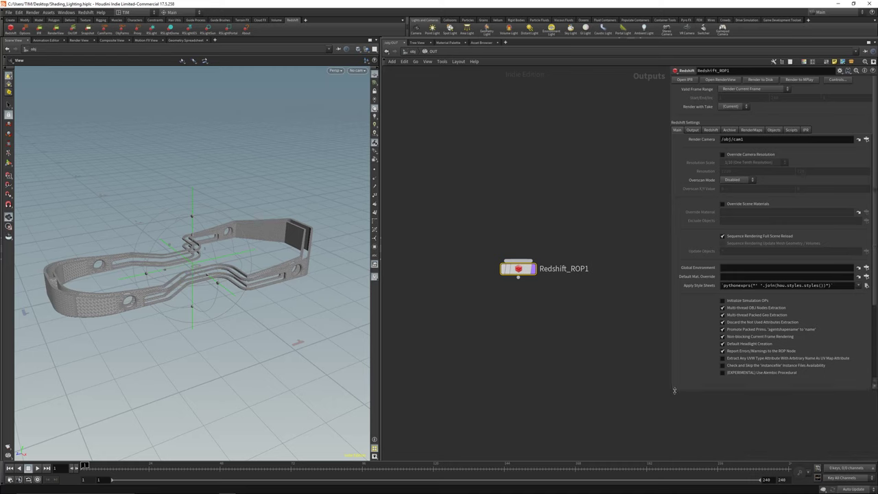
pyautogui.press('c')
pyautogui.click(838, 414)
pyautogui.press('c')
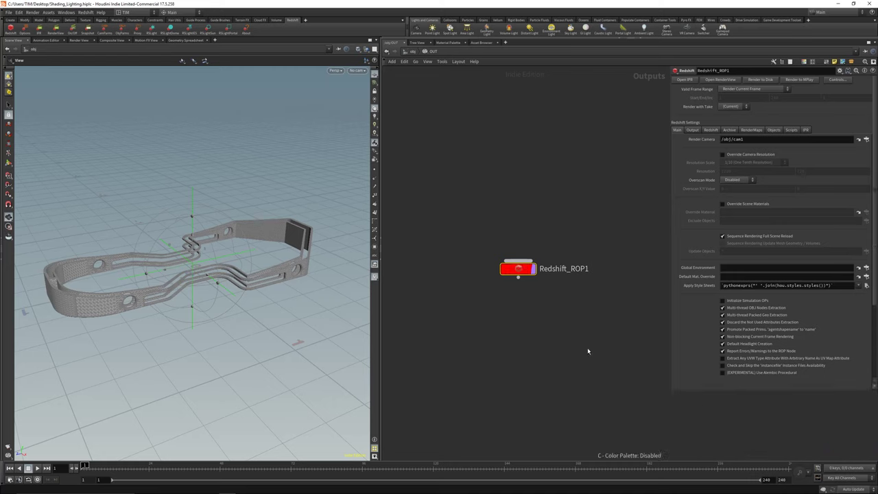
# Step: Rename the Redshift render node REDSHIFT_OUTPUT_MID_SAMPELS and shift it slightly so its full name fits beside the parameters
pyautogui.doubleClick(564, 268)
pyautogui.write('RE')
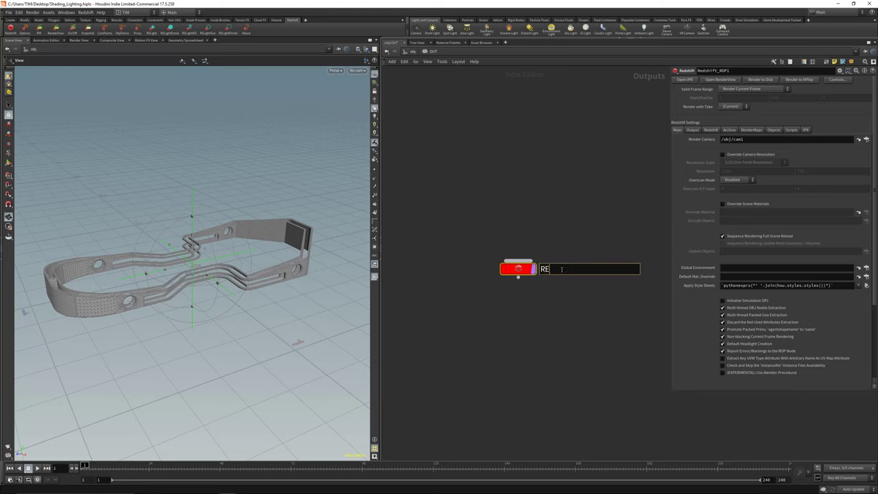
pyautogui.write('DSHIFT_OUTPU')
pyautogui.write('T_')
pyautogui.write('MID_SAM')
pyautogui.write('PELS')
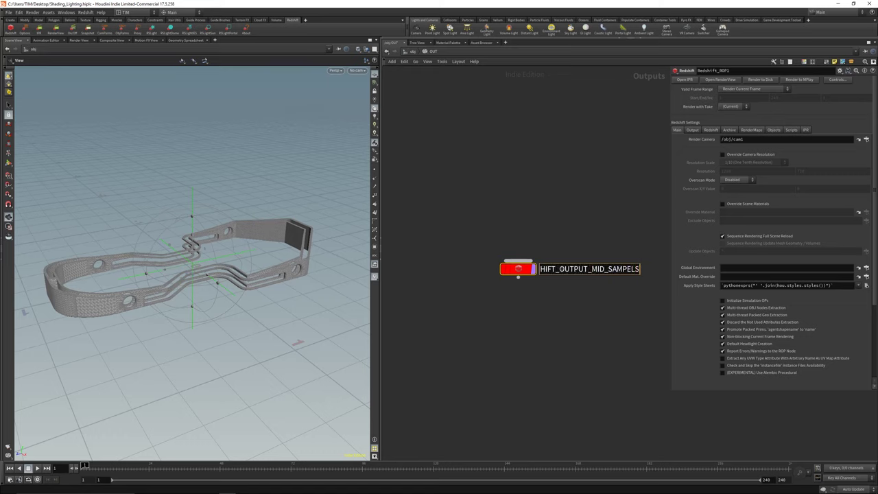
pyautogui.press('Return')
pyautogui.moveTo(518, 271); pyautogui.dragTo(499, 261)
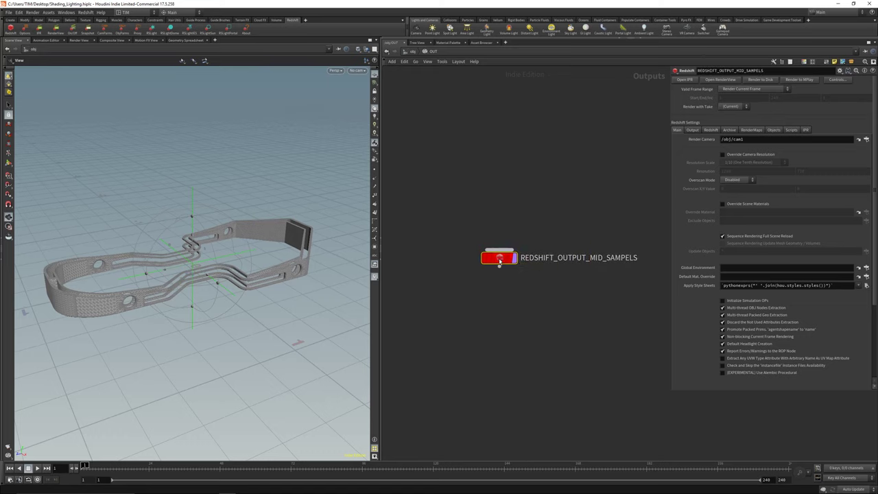
# Step: In the render node's unified sampling settings, set Max Samples to 32 and the adaptive error threshold to 0.005
pyautogui.click(692, 130)
pyautogui.click(711, 130)
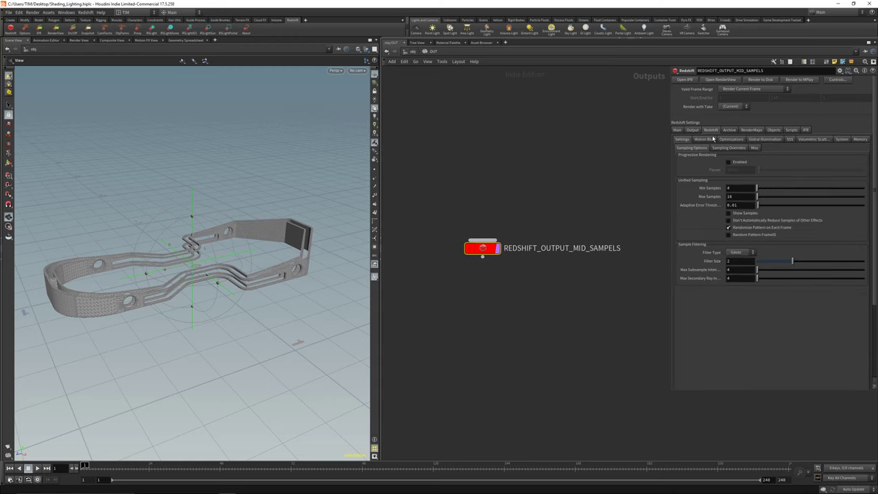
pyautogui.doubleClick(741, 196)
pyautogui.write('32')
pyautogui.press('Return')
pyautogui.doubleClick(740, 205)
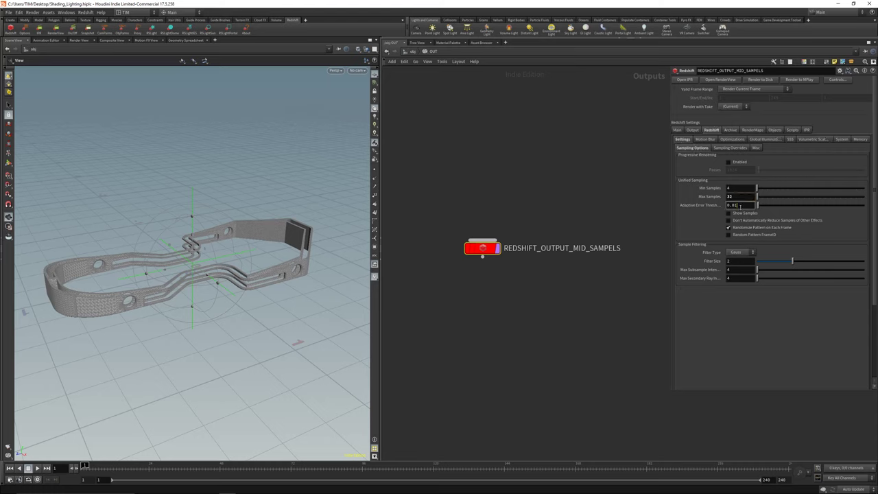
pyautogui.press('BackSpace')
pyautogui.write('05')
pyautogui.press('Return')
# Step: Enable sample overrides for reflection, refraction and AO, and set each to 256 samples
pyautogui.click(730, 148)
pyautogui.click(737, 162)
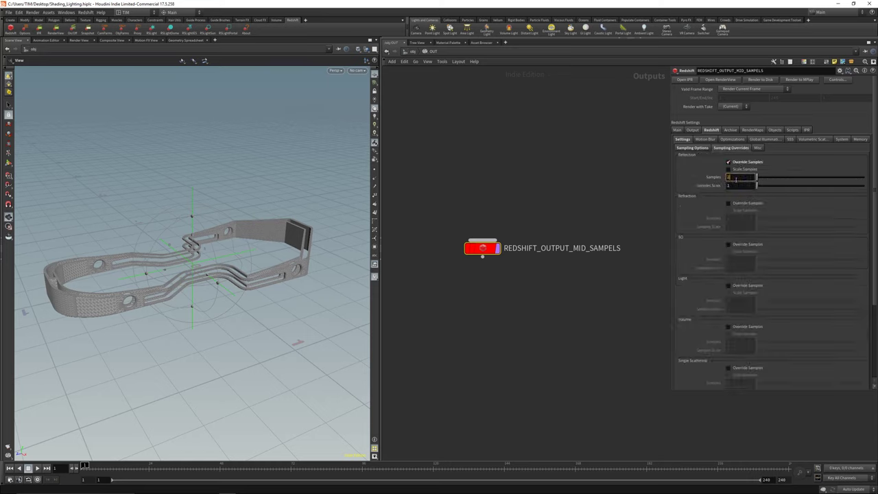
pyautogui.doubleClick(738, 178)
pyautogui.click(737, 204)
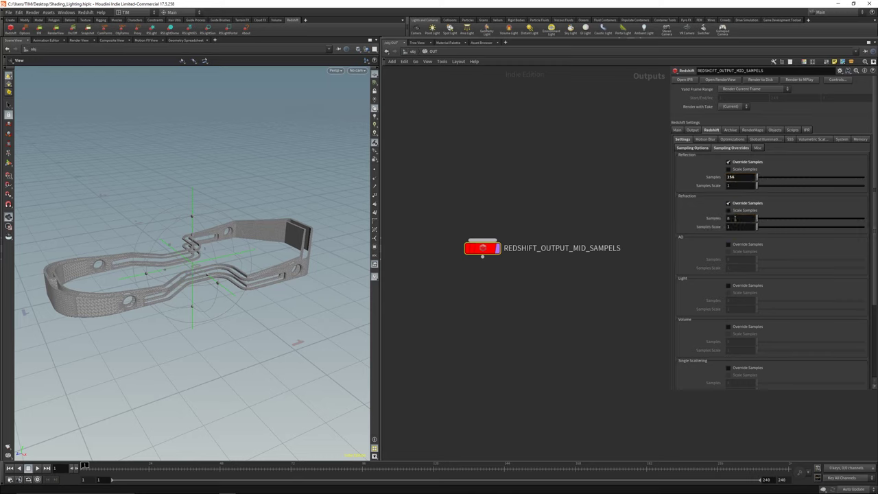
pyautogui.doubleClick(735, 218)
pyautogui.write('256')
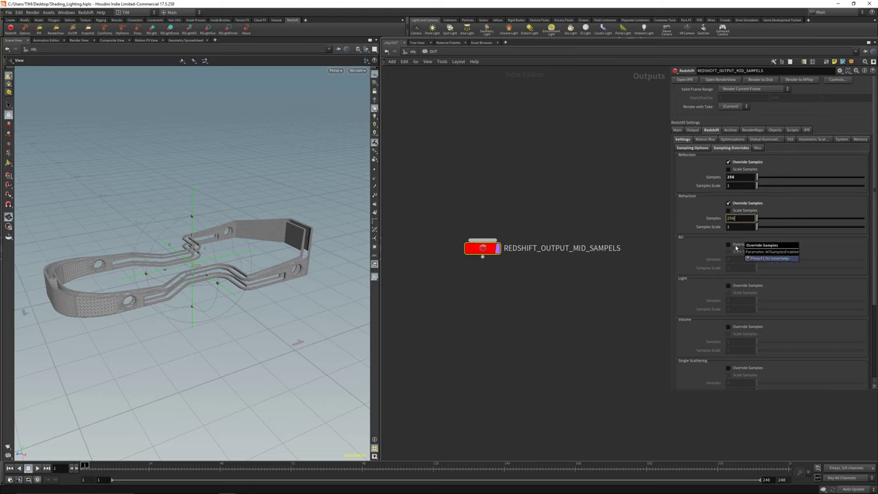
pyautogui.click(728, 245)
pyautogui.doubleClick(742, 259)
pyautogui.write('256')
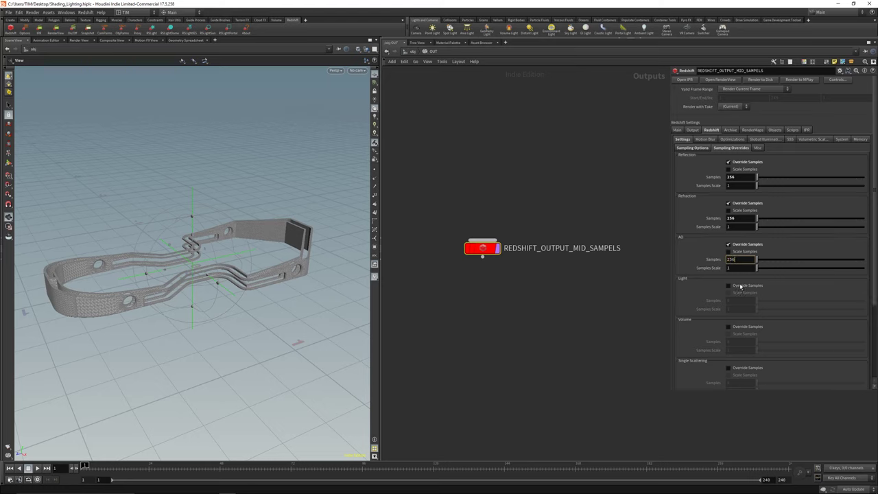
# Step: Enable the sample override for Light and set it to 256 samples
pyautogui.press('Return')
pyautogui.click(729, 285)
pyautogui.doubleClick(735, 301)
pyautogui.write('256')
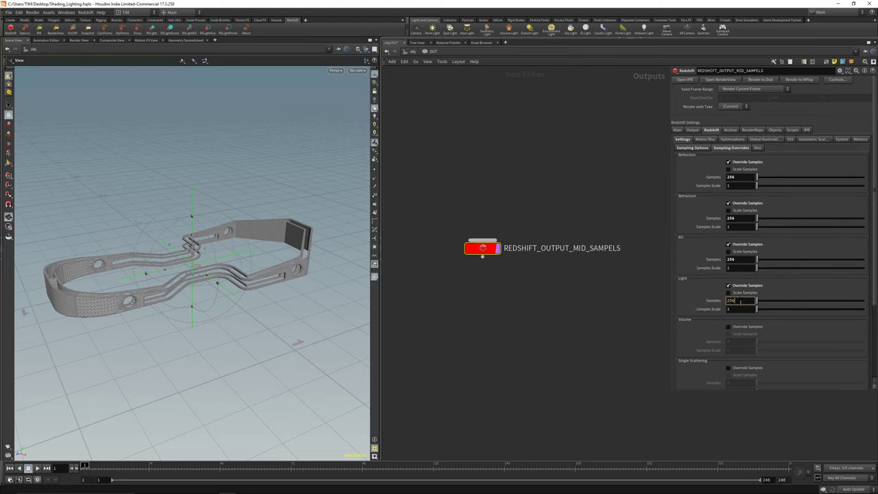
pyautogui.press('Return')
# Step: Set the primary and secondary GI engines to Brute Force with 256 Brute Force GI rays, and save the scene
pyautogui.click(760, 141)
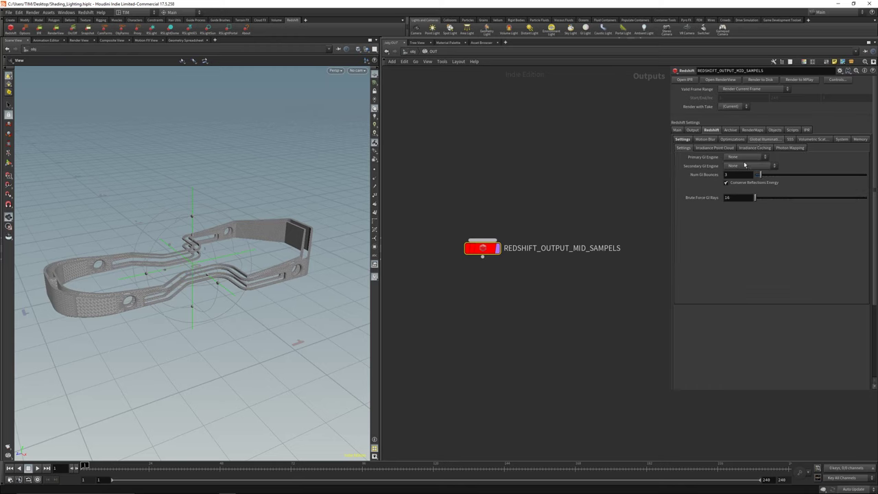
pyautogui.click(745, 158)
pyautogui.click(743, 185)
pyautogui.click(747, 166)
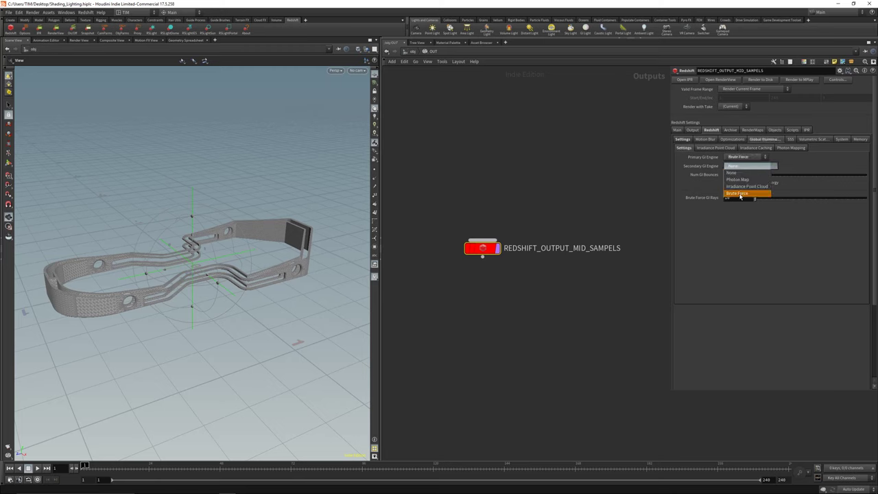
pyautogui.click(740, 193)
pyautogui.doubleClick(738, 198)
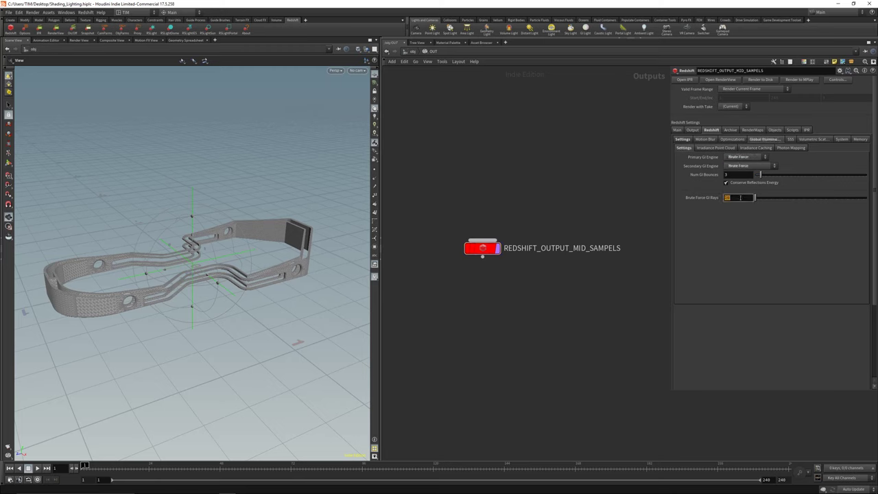
pyautogui.write('256')
pyautogui.press('Return')
pyautogui.hotkey('ctrl', 's')
# Step: Review the OUT network with its render node and return to the object-level overview
pyautogui.press('u')
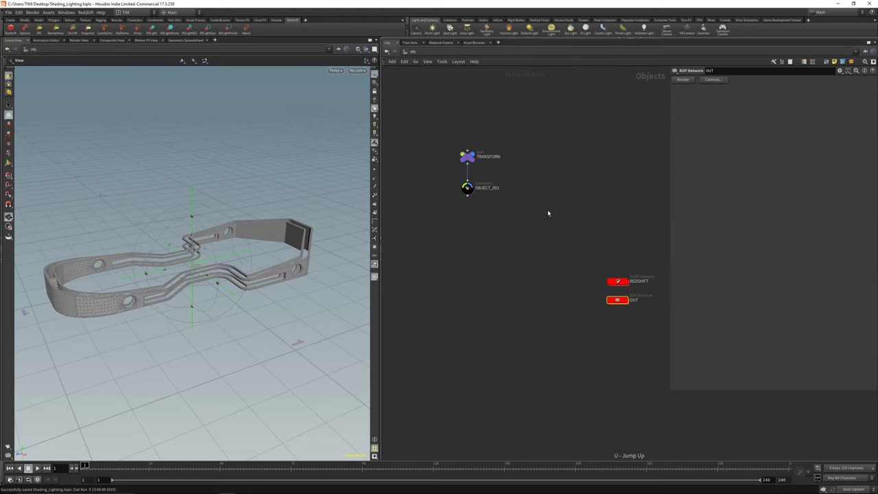
pyautogui.click(539, 287)
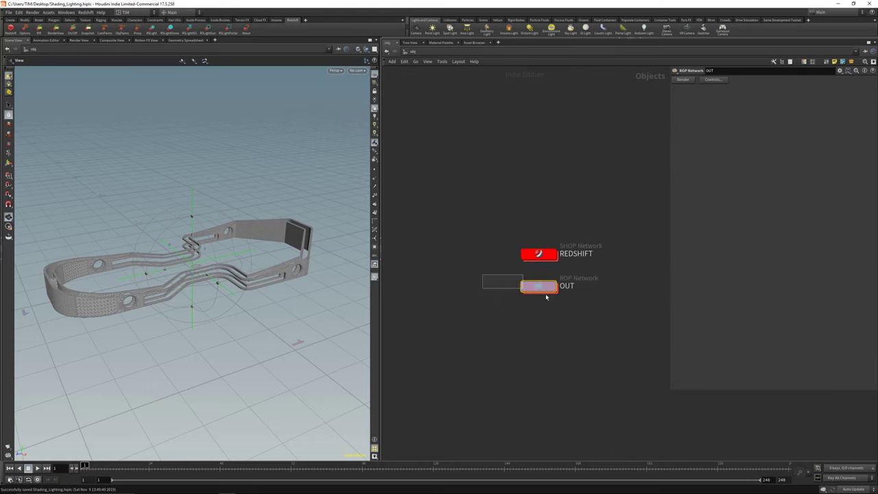
pyautogui.press('i')
pyautogui.press('u')
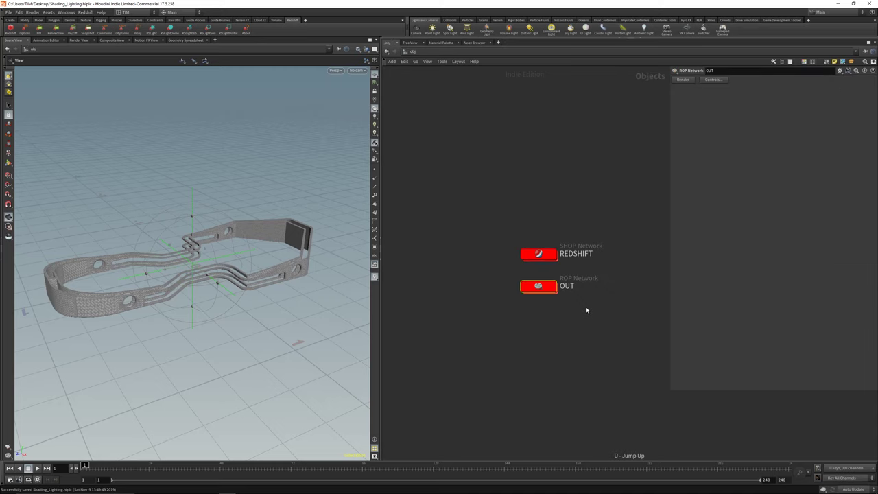
pyautogui.press('i')
pyautogui.press('u')
pyautogui.click(387, 51)
pyautogui.click(395, 52)
pyautogui.click(387, 52)
pyautogui.scroll(-4, 569, 229)
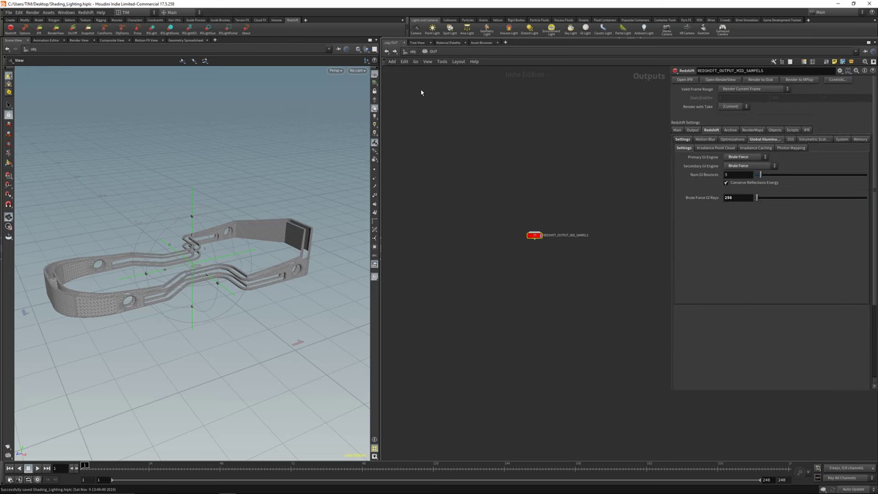
pyautogui.moveTo(566, 219); pyautogui.dragTo(571, 258, button='middle')
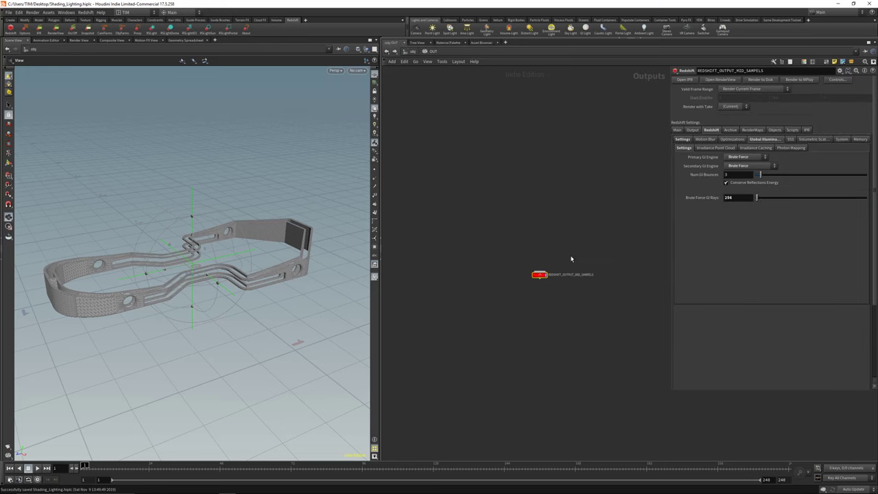
pyautogui.click(395, 53)
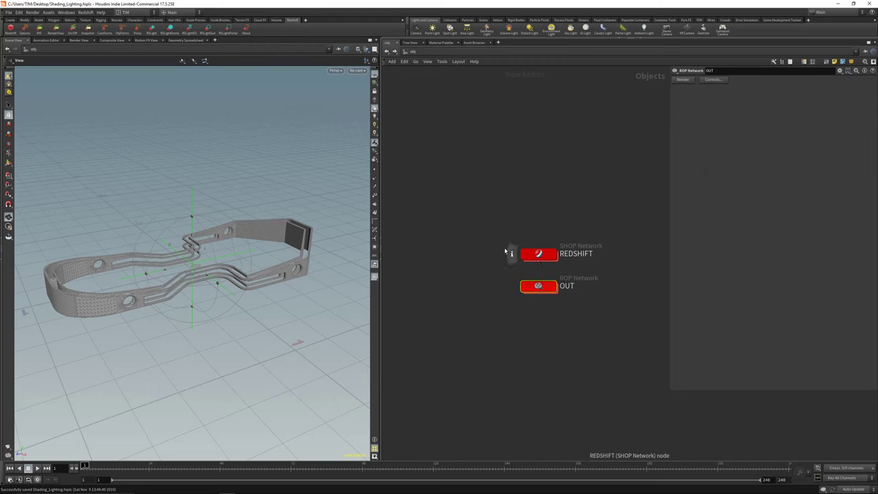
pyautogui.scroll(-3, 478, 312)
pyautogui.press('h')
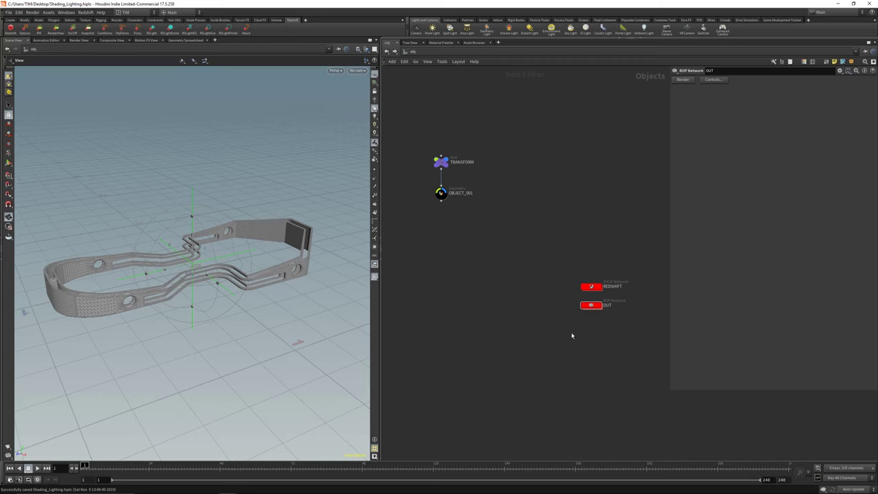
# Step: Add a Grid object beside OBJECT_001 at object level and name it BG_001
pyautogui.scroll(-2, 557, 299)
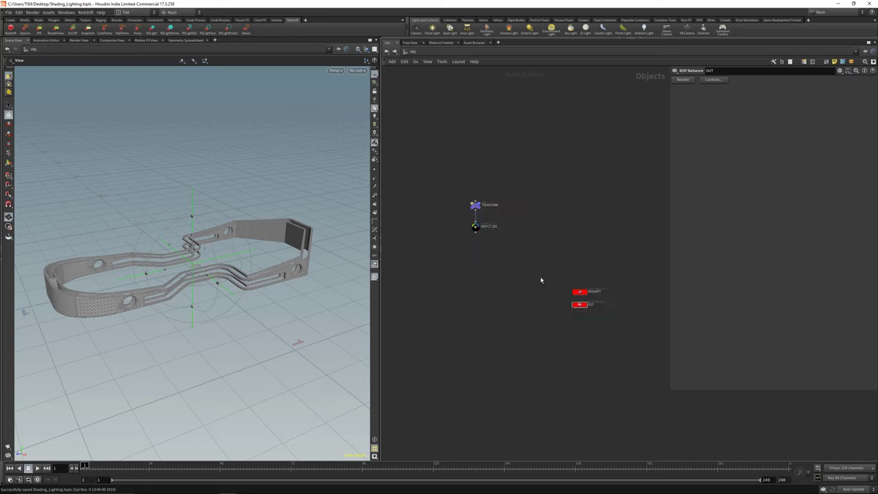
pyautogui.scroll(4, 540, 280)
pyautogui.press('Tab')
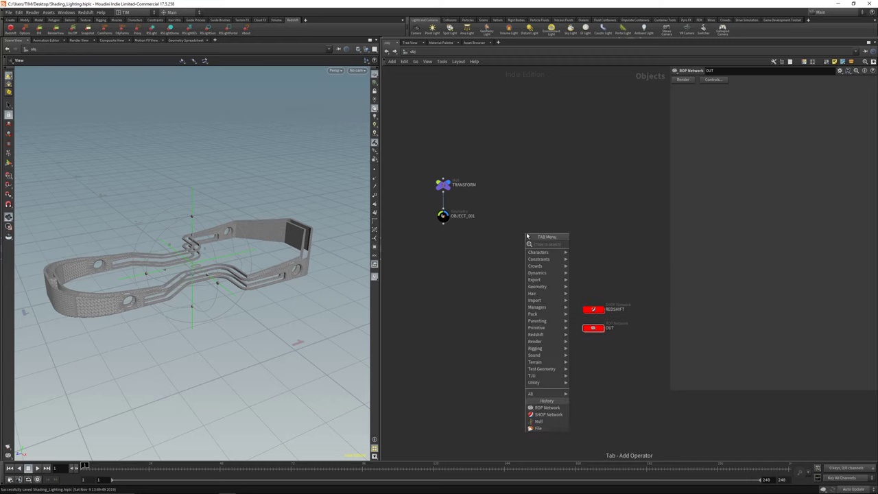
pyautogui.write('gr')
pyautogui.click(583, 244)
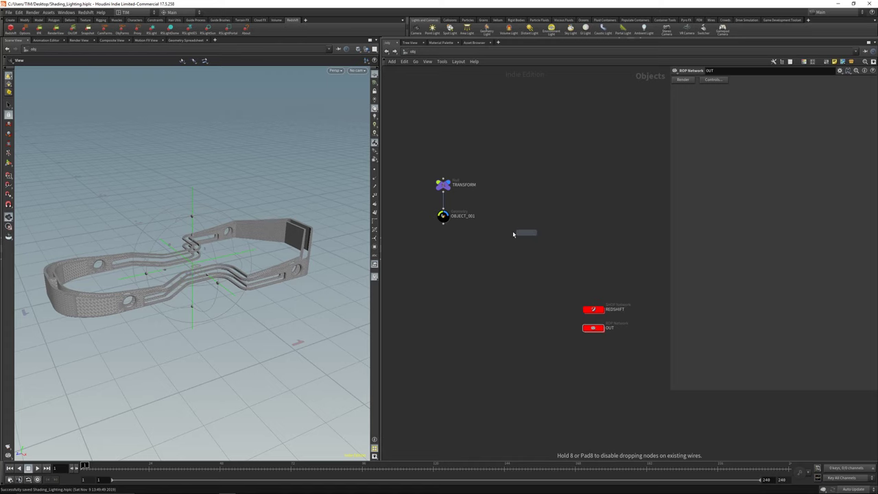
pyautogui.click(518, 220)
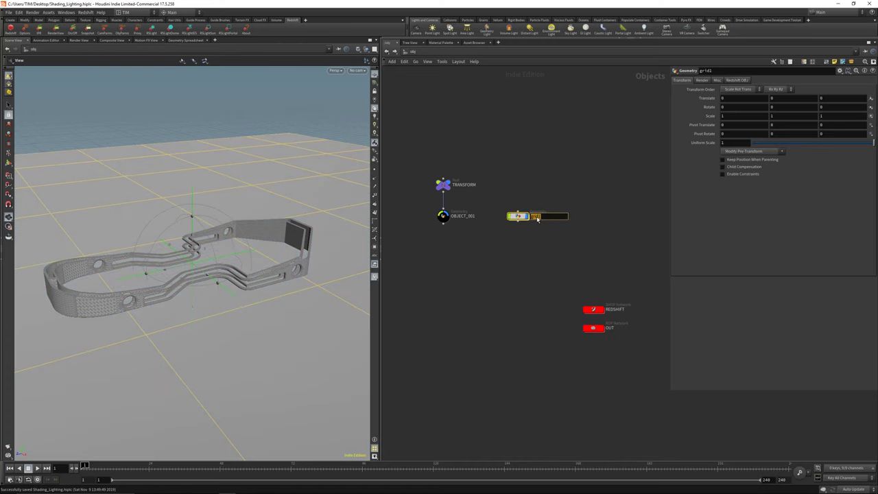
pyautogui.write('BG_001')
pyautogui.press('Return')
# Step: Colour the BG_001 node slate blue and give it the circular node shape
pyautogui.press('c')
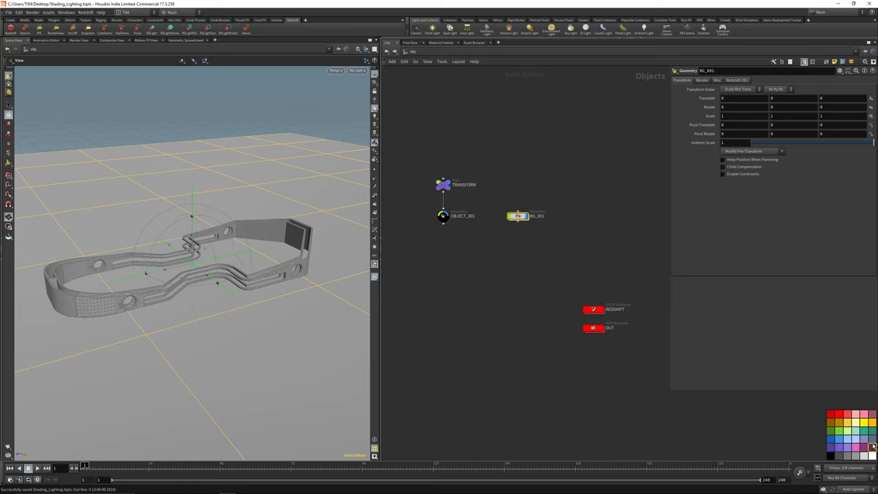
pyautogui.click(871, 445)
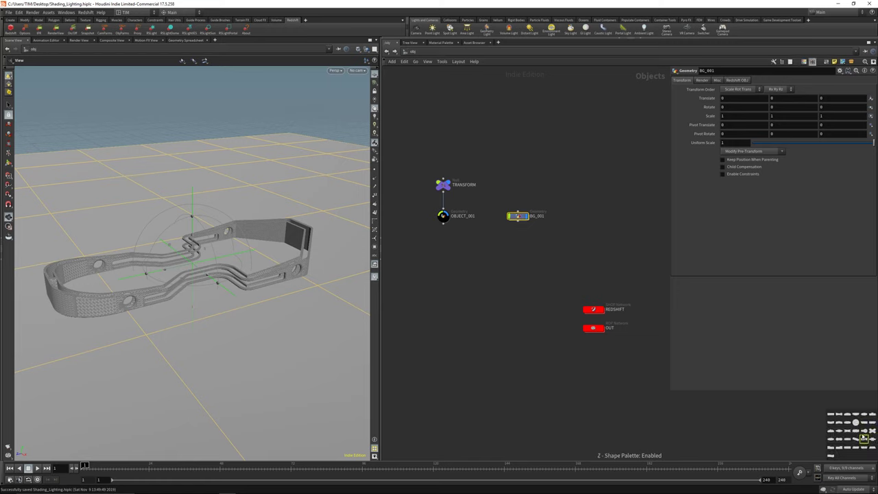
pyautogui.click(856, 424)
pyautogui.scroll(5, 522, 247)
pyautogui.scroll(-3, 522, 247)
pyautogui.press('c')
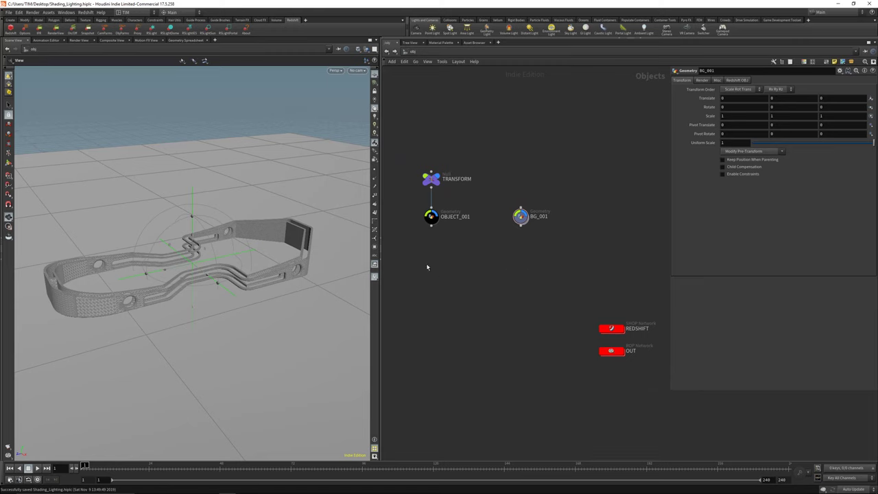
# Step: Inside BG_001, set the grid's size to 25 by 25
pyautogui.doubleClick(521, 215)
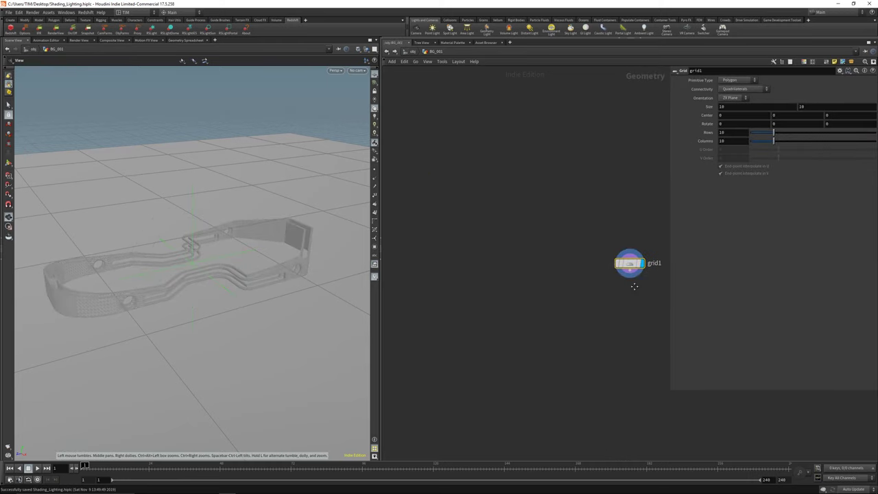
pyautogui.click(727, 106)
pyautogui.write('25')
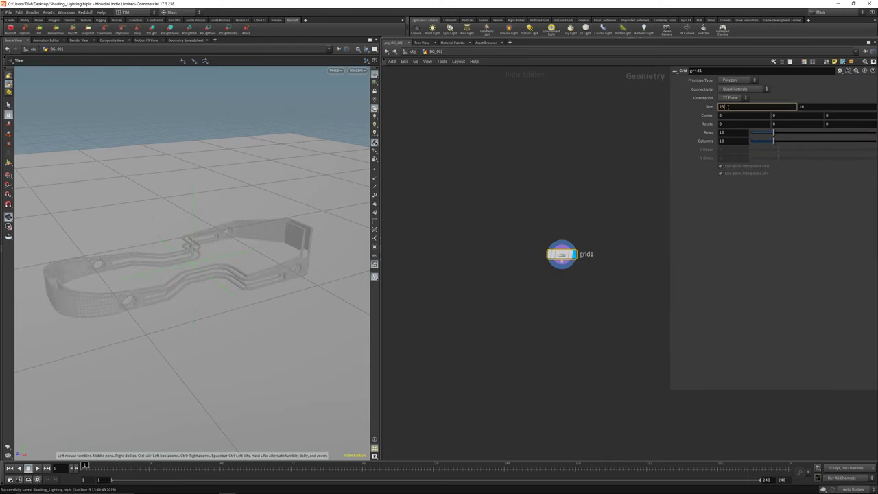
pyautogui.press('Return')
pyautogui.doubleClick(802, 107)
pyautogui.write('25')
pyautogui.press('Return')
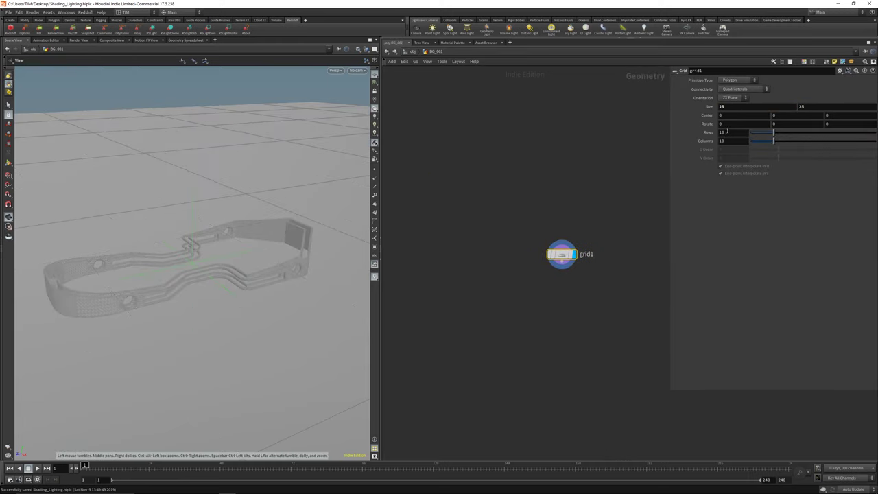
# Step: Set the background grid's rows and columns to 50 each
pyautogui.click(727, 132)
pyautogui.write('2')
pyautogui.write('0')
pyautogui.press('Tab')
pyautogui.write('50')
pyautogui.press('Return')
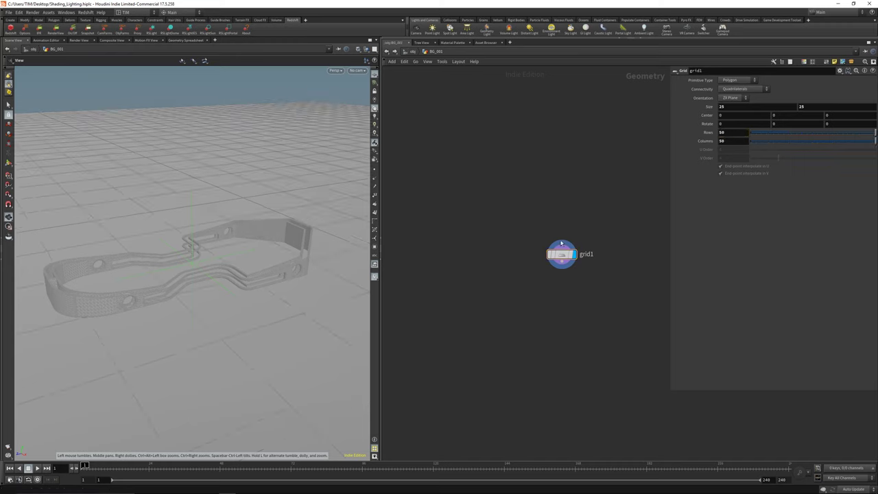
# Step: Add a Material node below the grid, connect the grid to it and make it the displayed node
pyautogui.press('Tab')
pyautogui.write('ma')
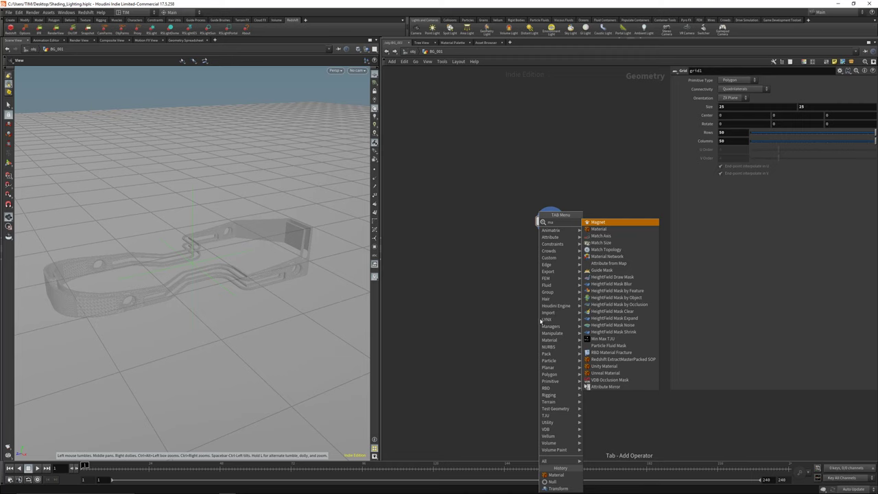
pyautogui.click(620, 230)
pyautogui.click(551, 293)
pyautogui.moveTo(551, 229); pyautogui.dragTo(551, 285)
pyautogui.press('r')
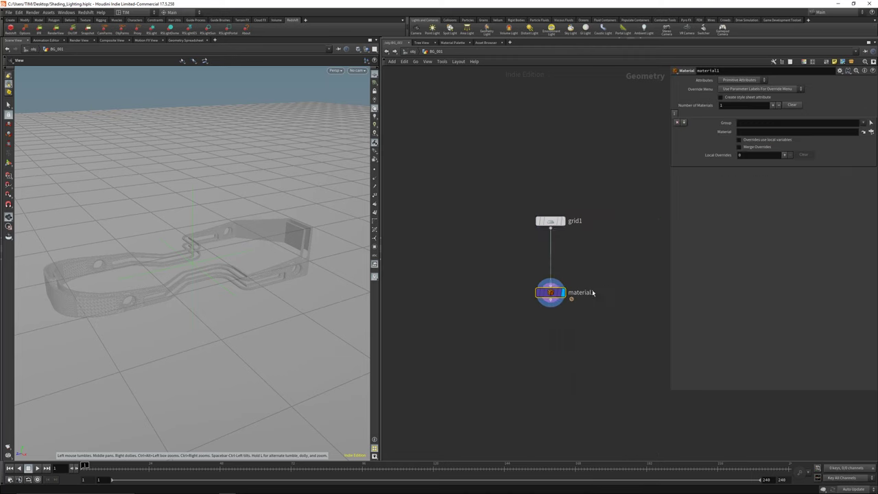
# Step: Rename the material node using the prefix MAT_ and return to the object level
pyautogui.doubleClick(590, 296)
pyautogui.write('MAT')
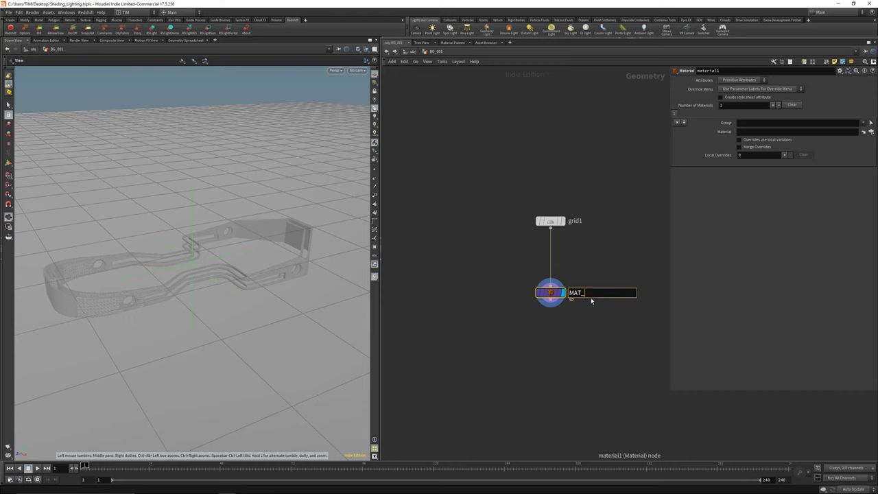
pyautogui.write('_')
pyautogui.press('Return')
pyautogui.press('u')
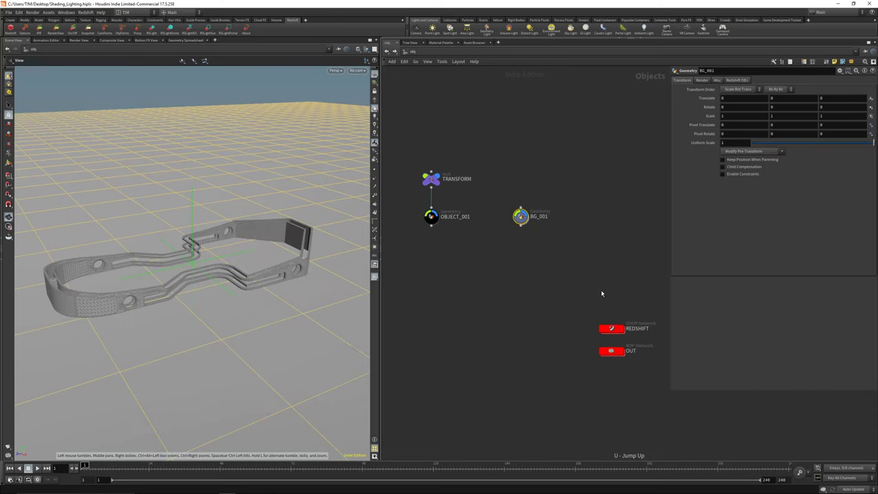
# Step: Move the OUT node closer beneath REDSHIFT and shrink the parameter pane slightly
pyautogui.scroll(3, 545, 248)
pyautogui.click(451, 235)
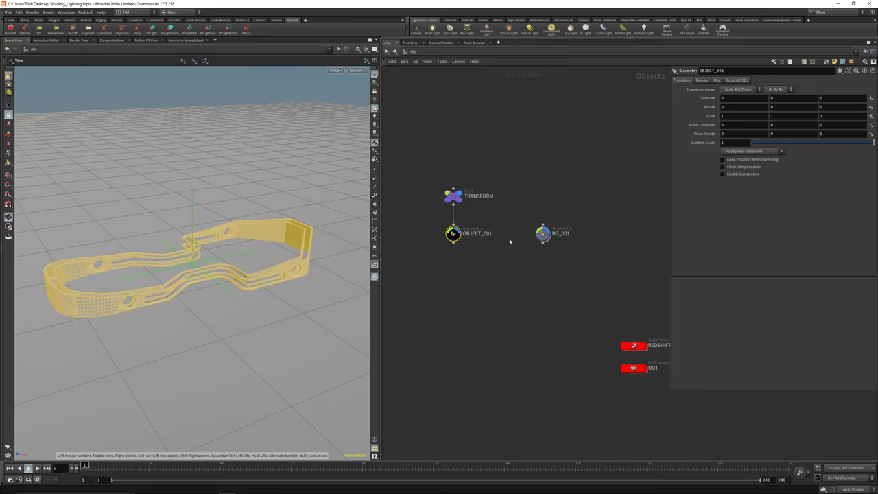
pyautogui.moveTo(589, 288); pyautogui.dragTo(541, 245, button='middle')
pyautogui.moveTo(546, 249); pyautogui.dragTo(637, 345)
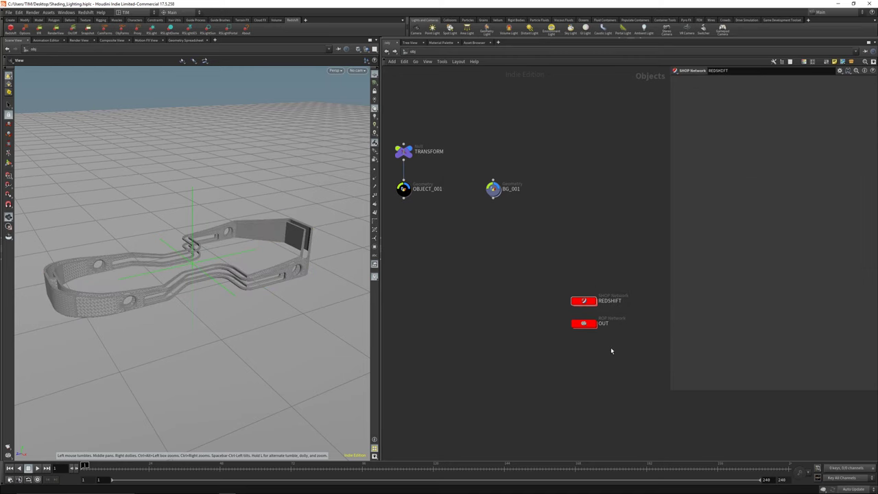
pyautogui.moveTo(588, 324); pyautogui.dragTo(588, 319)
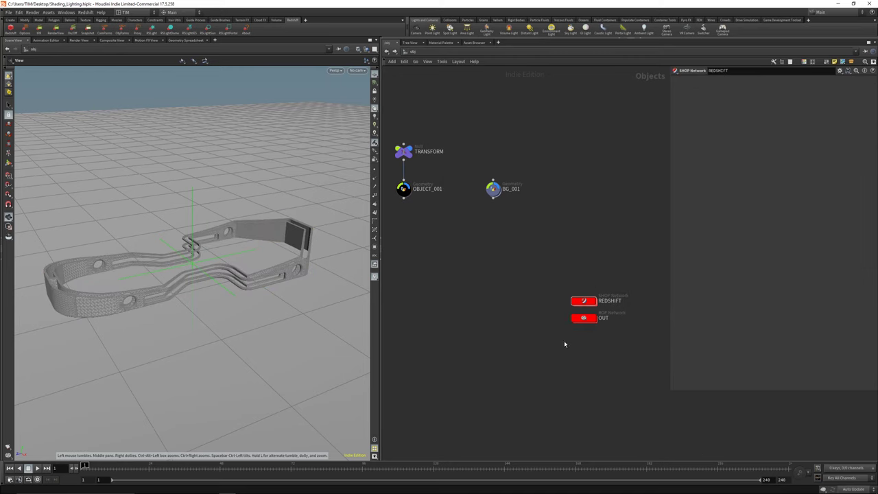
pyautogui.scroll(-2, 539, 335)
pyautogui.moveTo(539, 335); pyautogui.dragTo(543, 320, button='middle')
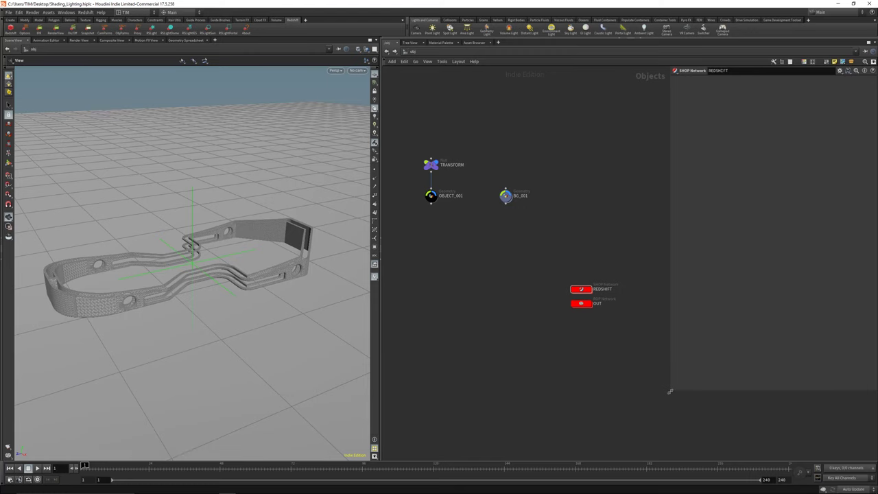
pyautogui.moveTo(670, 391); pyautogui.dragTo(677, 380)
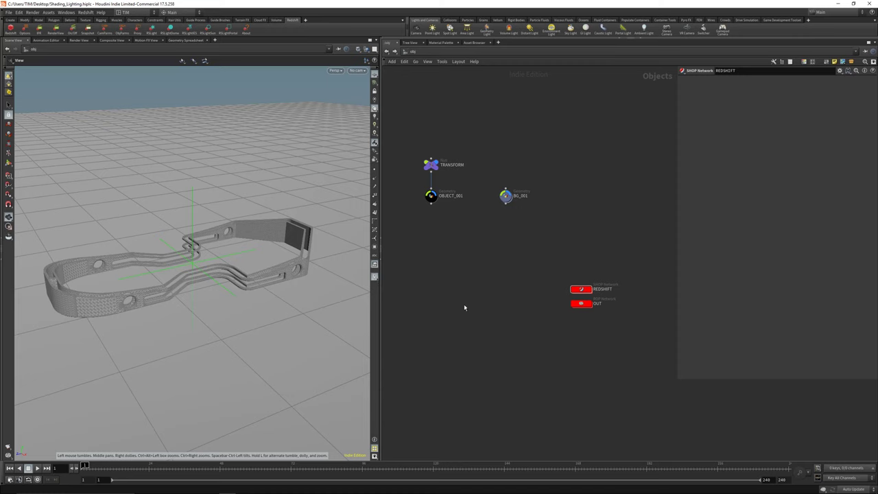
# Step: Add an RSLightDome to the scene and place its node in the free area below the geometry nodes
pyautogui.press('Tab')
pyautogui.write('rs')
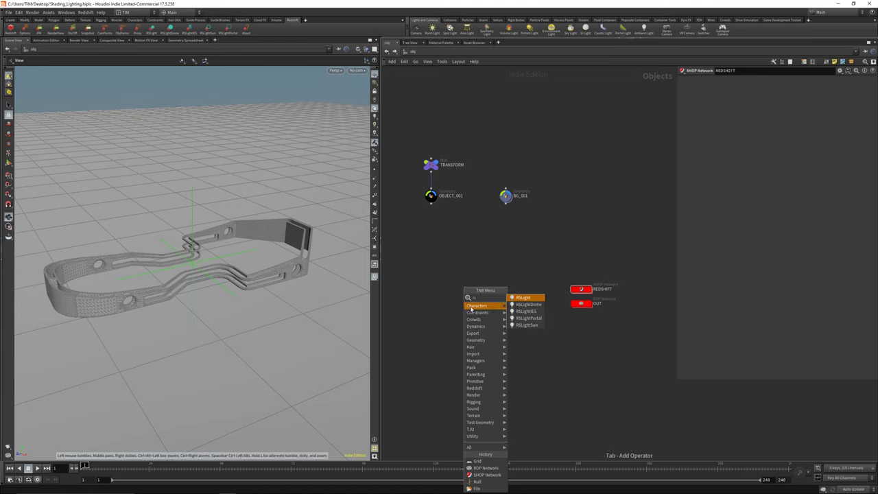
pyautogui.click(524, 307)
pyautogui.click(473, 330)
pyautogui.scroll(2, 500, 348)
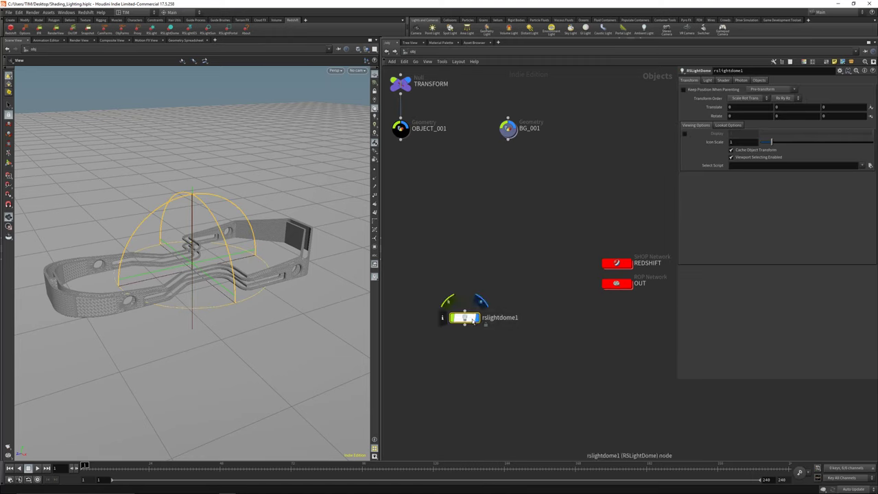
pyautogui.moveTo(458, 316); pyautogui.dragTo(478, 346)
# Step: Color the dome light node orange and rename it RS_HDRI_001
pyautogui.press('c')
pyautogui.click(872, 423)
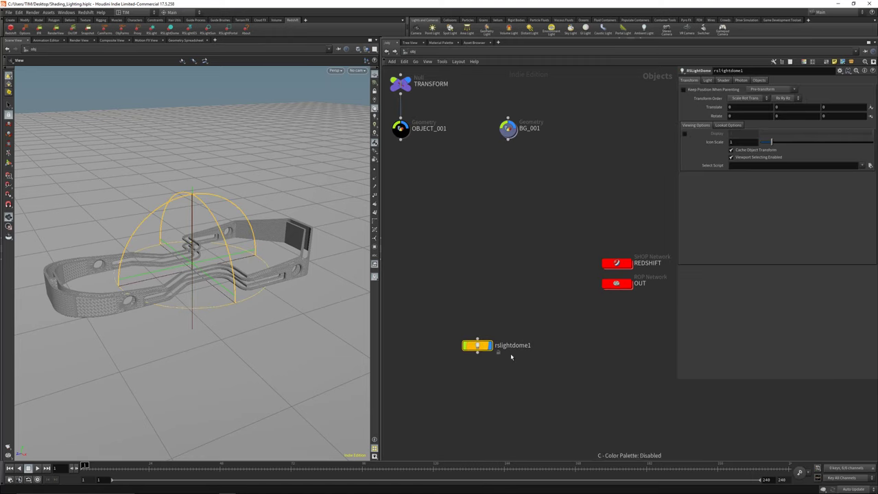
pyautogui.doubleClick(509, 346)
pyautogui.write('RS_')
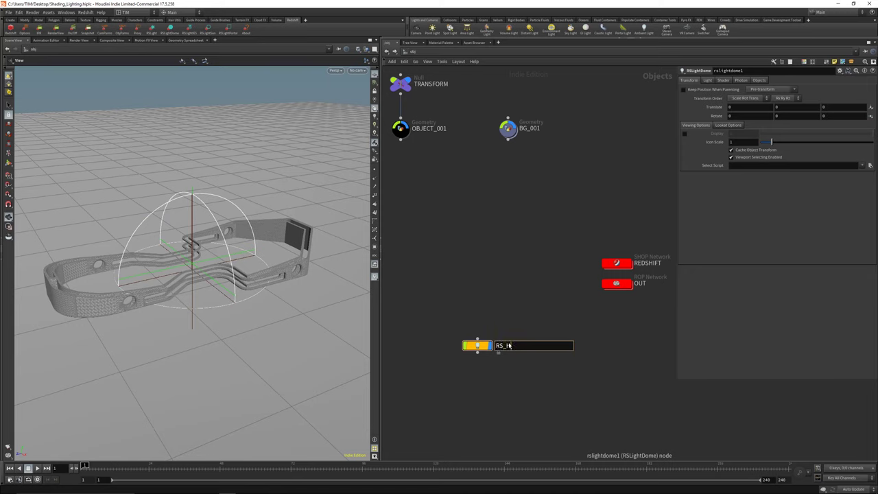
pyautogui.write('HDRI_001')
pyautogui.press('Return')
# Step: Move the RS_HDRI_001 node beneath OUT and open the image chooser for its shader's dome map
pyautogui.scroll(-2, 508, 319)
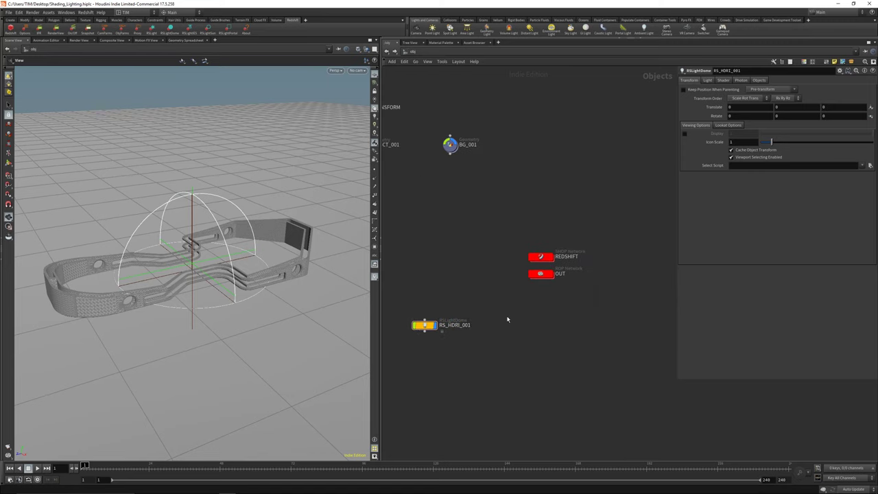
pyautogui.moveTo(424, 324); pyautogui.dragTo(539, 337)
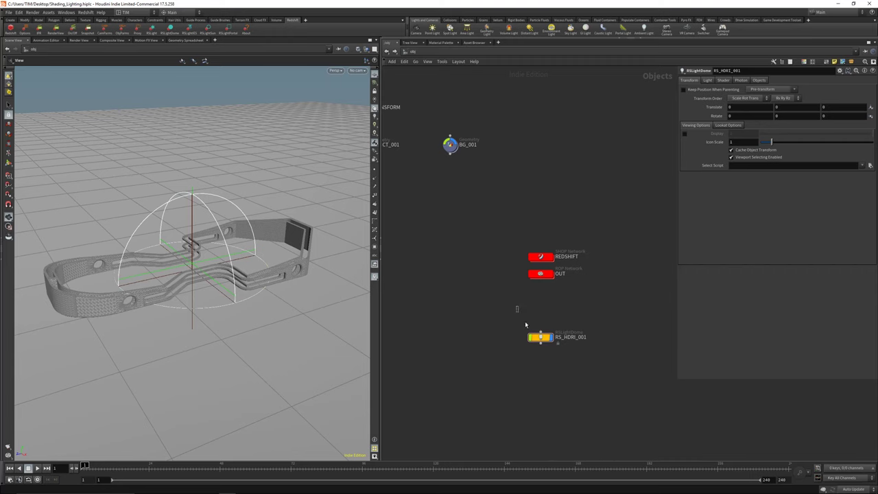
pyautogui.click(728, 81)
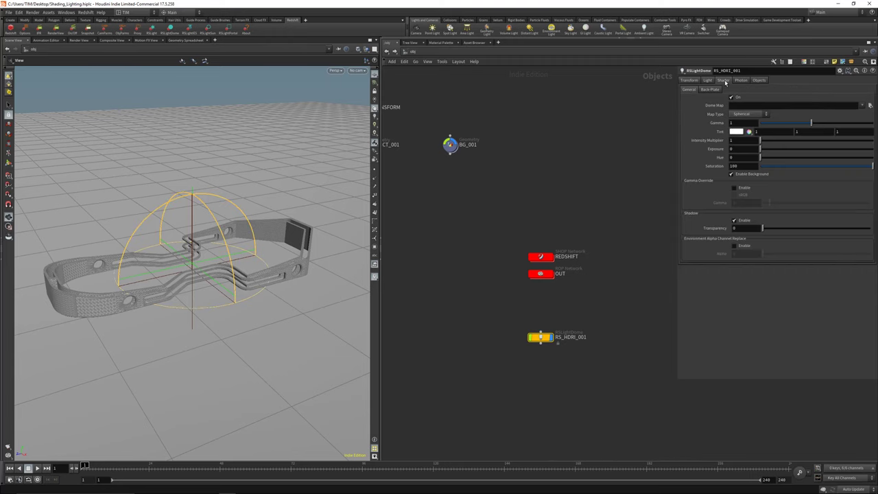
pyautogui.click(871, 107)
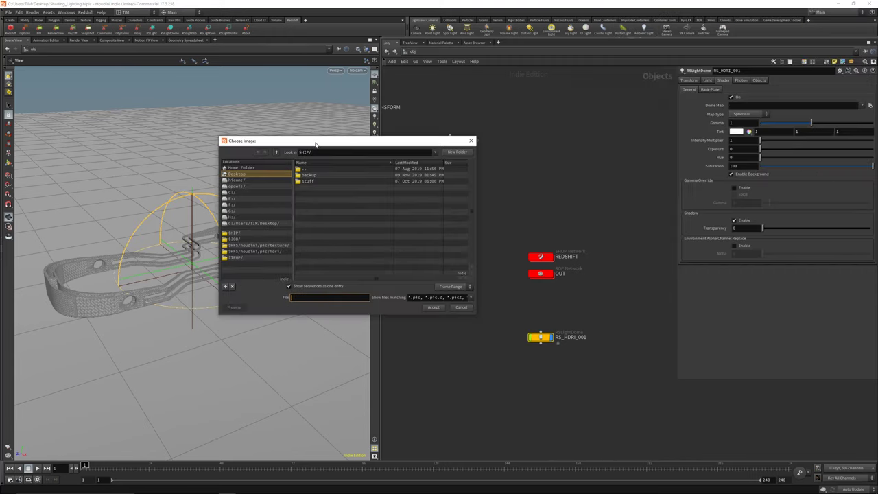
# Step: Browse to the E:/HDRI/ folder and show image thumbnails in its file list
pyautogui.click(231, 205)
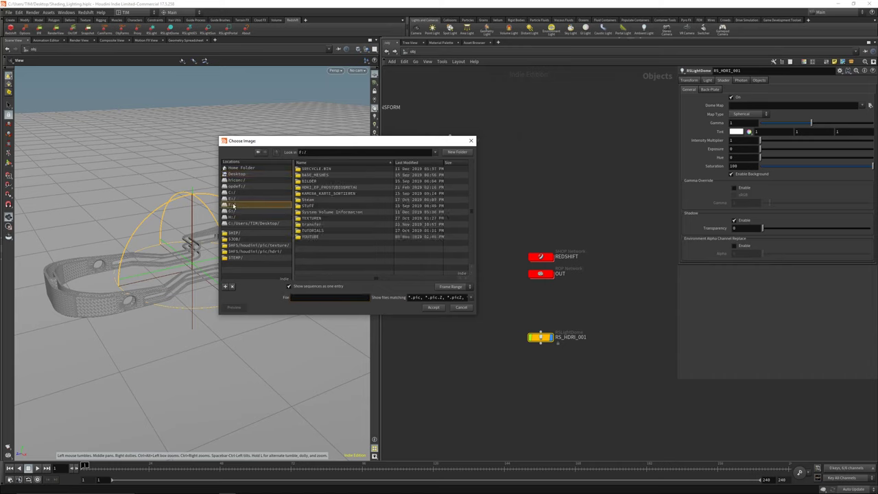
pyautogui.click(232, 199)
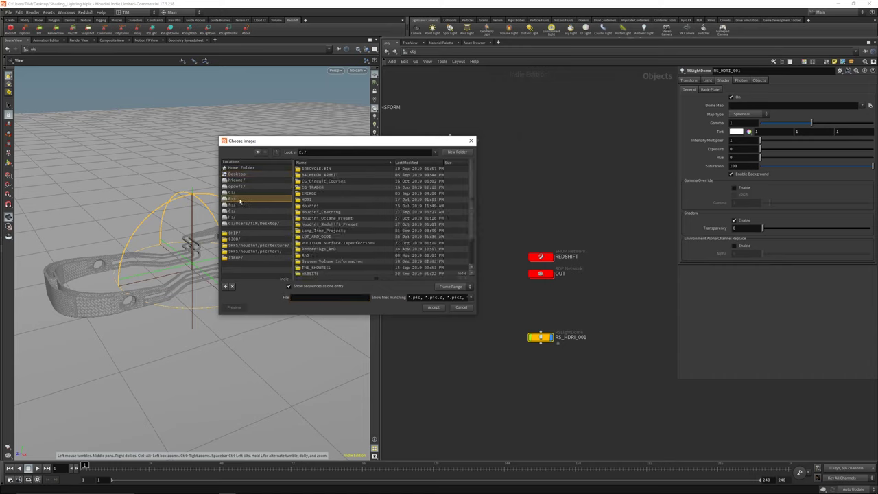
pyautogui.doubleClick(312, 199)
pyautogui.scroll(-8, 323, 207)
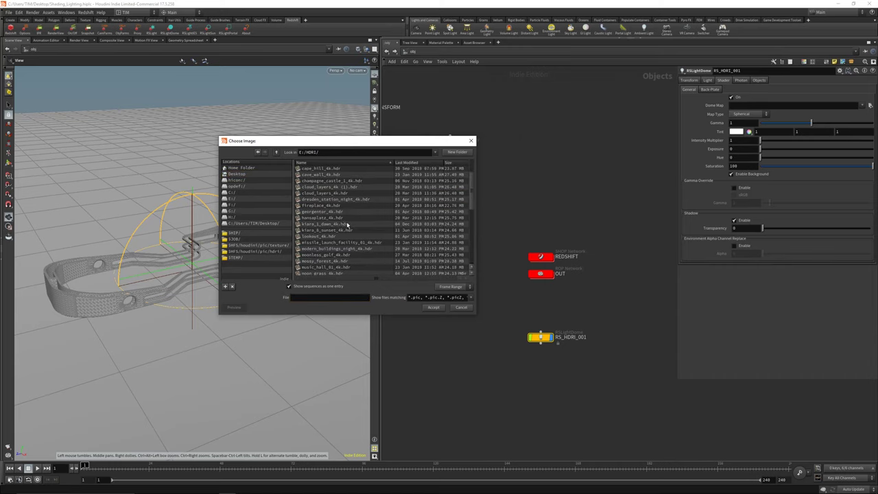
pyautogui.scroll(-1, 347, 240)
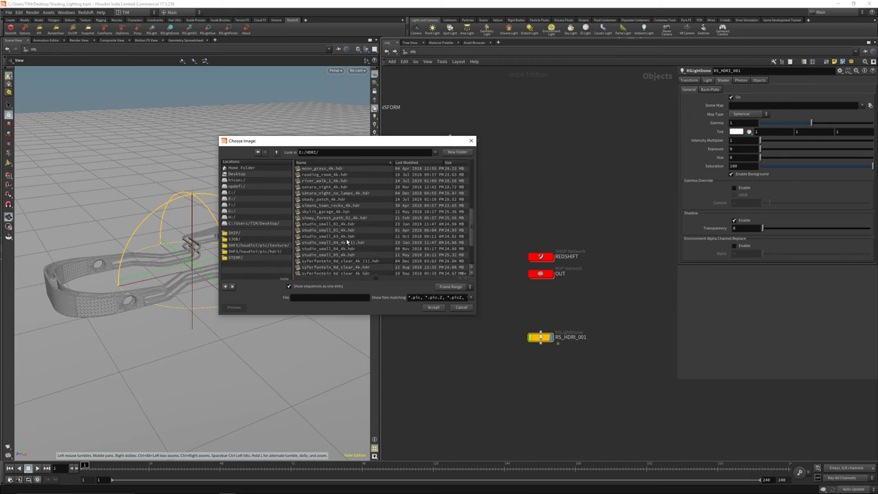
pyautogui.rightClick(346, 238)
pyautogui.click(353, 250)
# Step: Load studio_small_03_4k.hdr as the dome light's environment map
pyautogui.scroll(-3, 354, 250)
pyautogui.scroll(3, 354, 250)
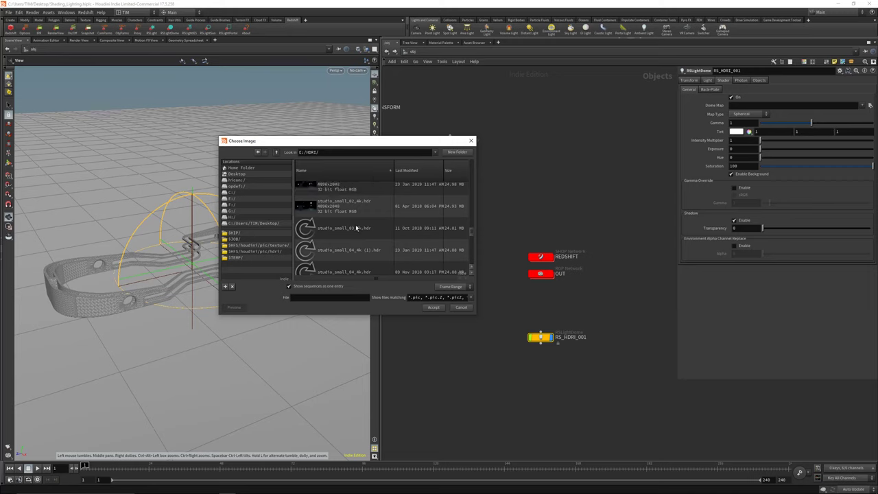
pyautogui.scroll(1, 355, 227)
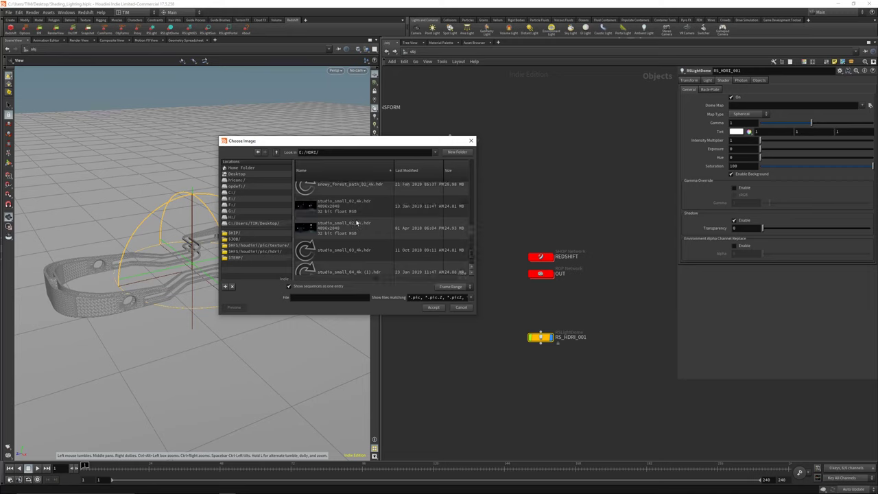
pyautogui.click(357, 224)
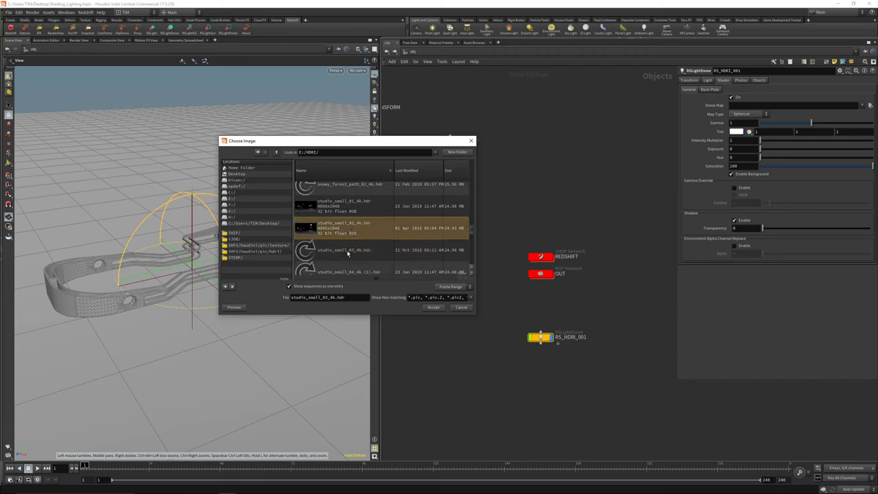
pyautogui.click(348, 252)
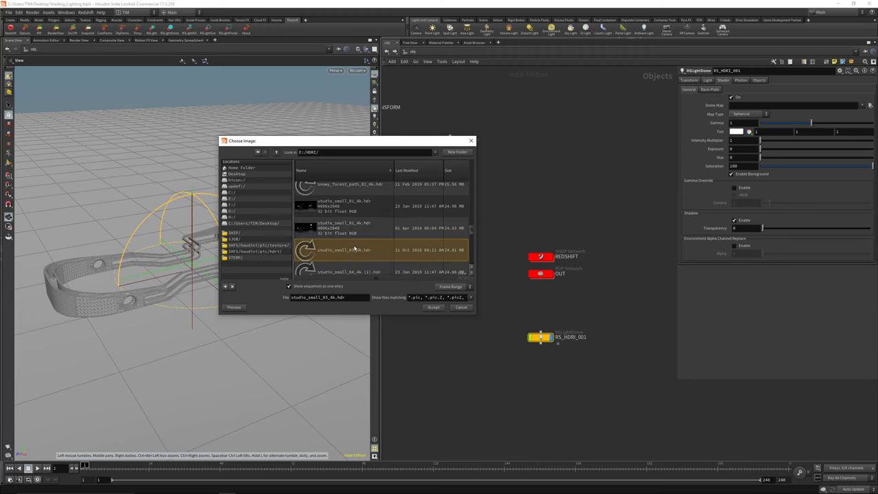
pyautogui.doubleClick(354, 248)
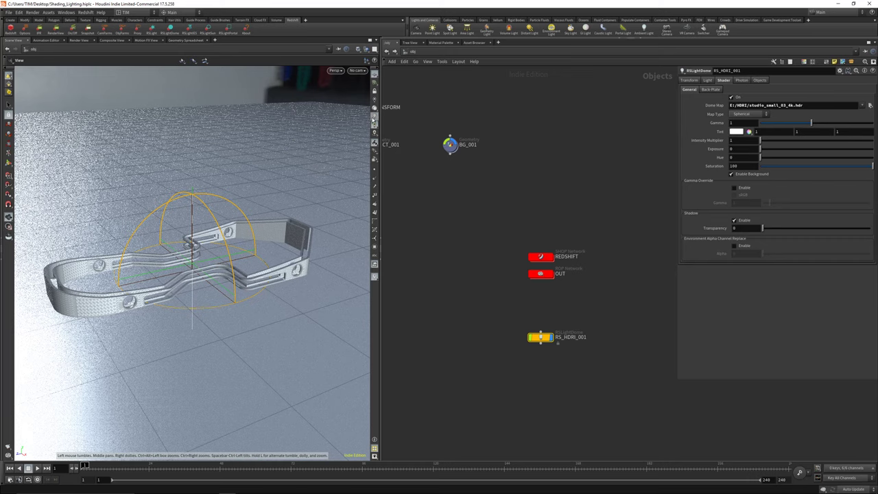
# Step: Compare normal with headlight-only viewport lighting and finish on normal lighting
pyautogui.click(375, 120)
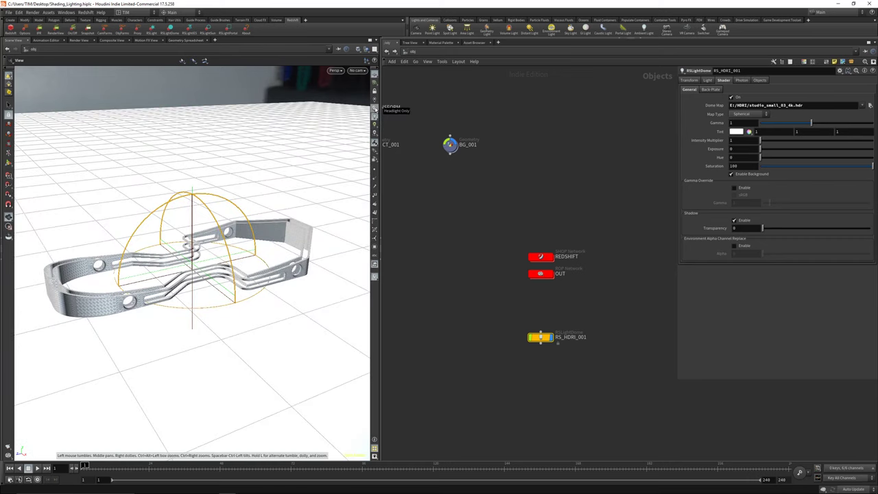
pyautogui.click(374, 109)
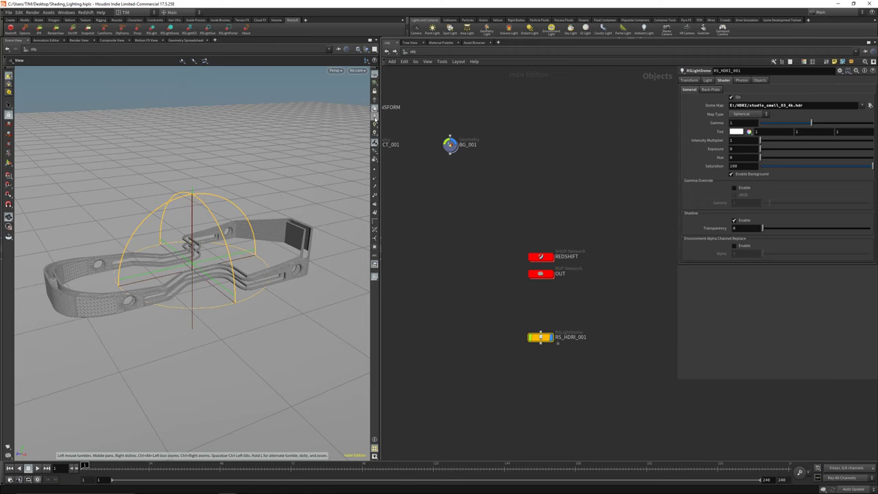
pyautogui.click(374, 117)
# Step: Examine the studio HDRI environment and its lamps all around the frame model in the viewport
pyautogui.moveTo(273, 172); pyautogui.dragTo(279, 191, button='right')
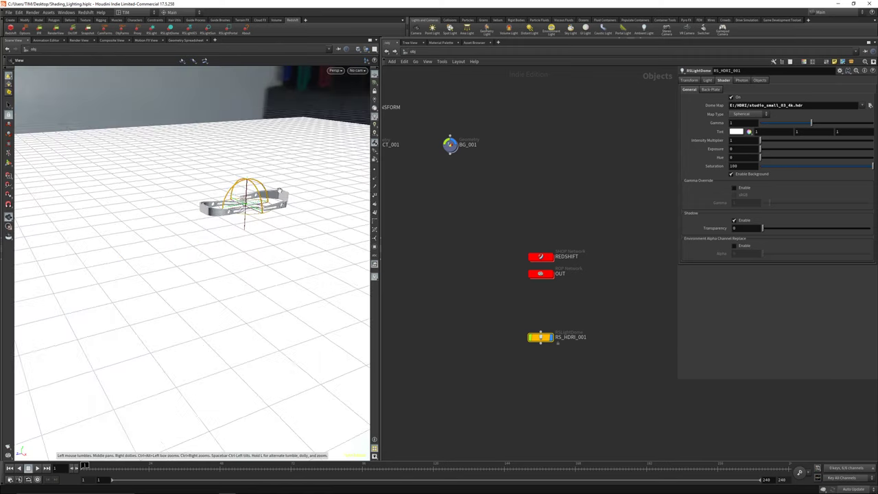
pyautogui.moveTo(279, 191); pyautogui.dragTo(279, 143)
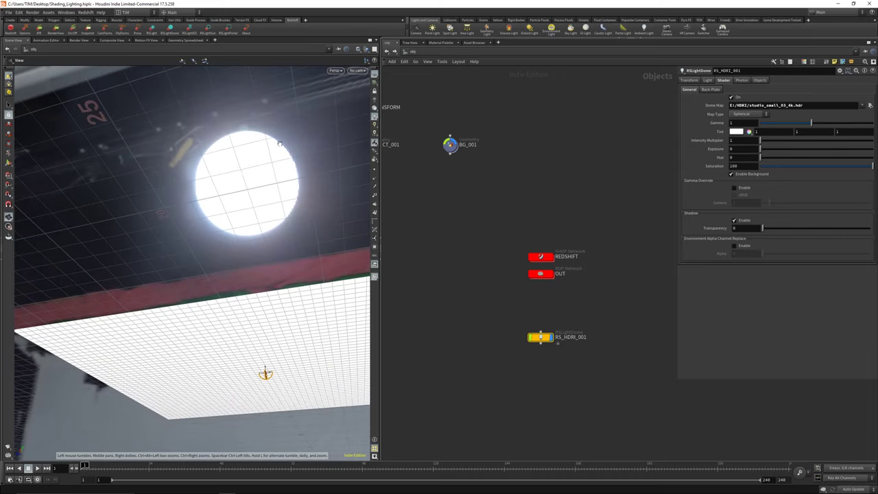
pyautogui.moveTo(235, 171); pyautogui.dragTo(354, 182)
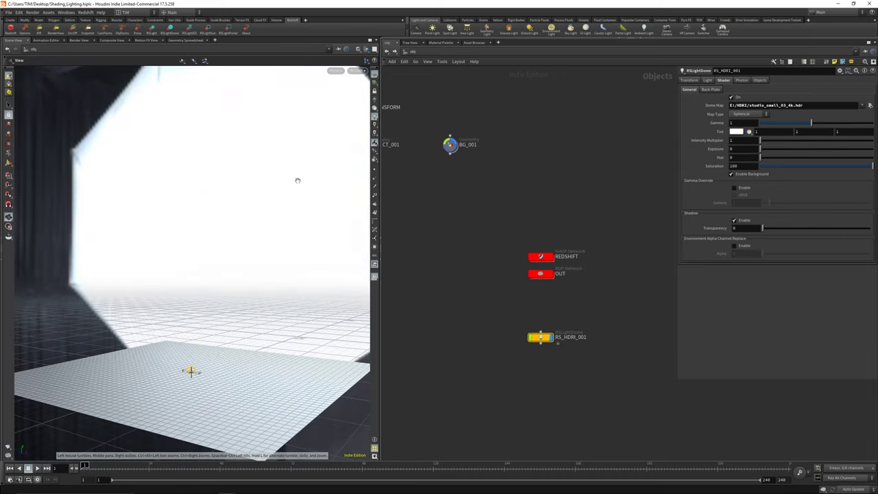
pyautogui.moveTo(283, 242); pyautogui.dragTo(242, 203)
pyautogui.moveTo(242, 202); pyautogui.dragTo(236, 115, button='right')
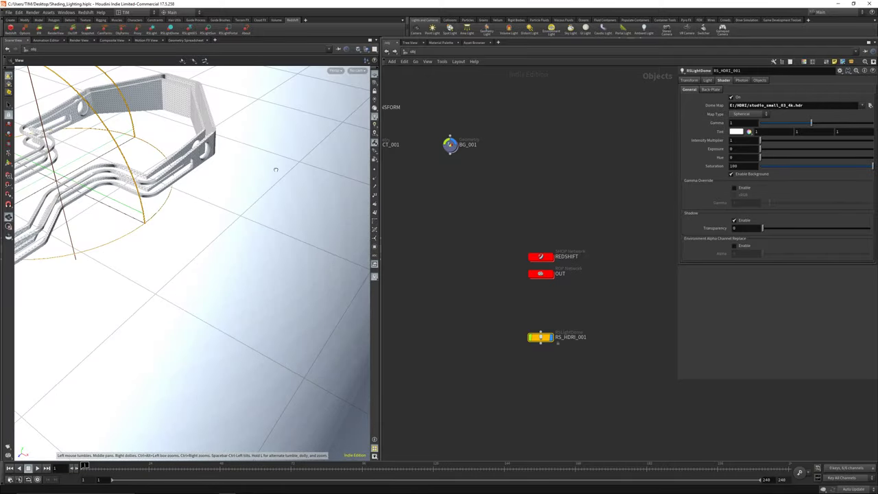
pyautogui.moveTo(275, 170); pyautogui.dragTo(256, 168)
pyautogui.moveTo(210, 171); pyautogui.dragTo(239, 239, button='middle')
pyautogui.moveTo(239, 240); pyautogui.dragTo(199, 277, button='right')
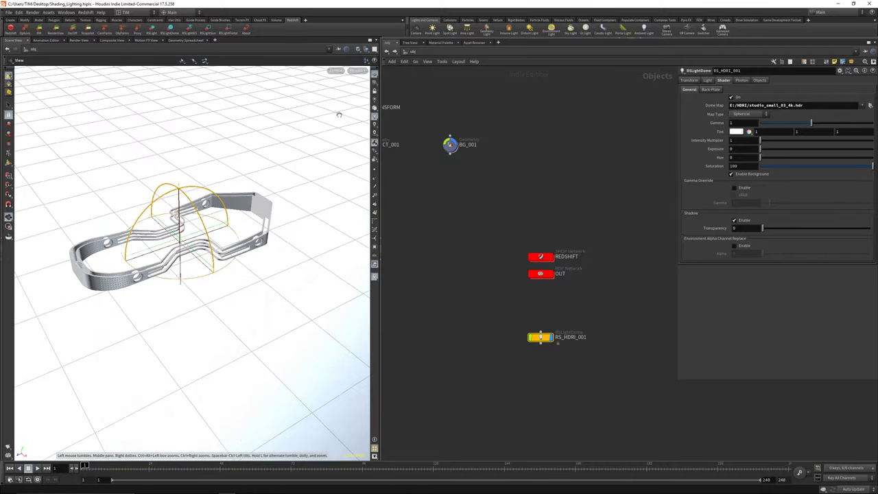
pyautogui.click(466, 279)
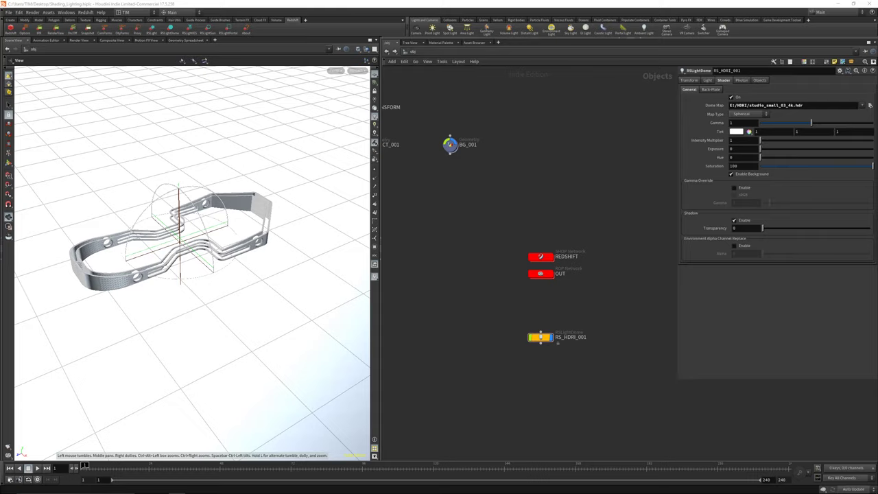
# Step: Switch to the web browser, place its window over the scene and look through HDRI Haven's latest HDRIs
pyautogui.moveTo(0, 93); pyautogui.dragTo(231, 94)
pyautogui.doubleClick(232, 93)
pyautogui.moveTo(265, 6); pyautogui.dragTo(350, 65)
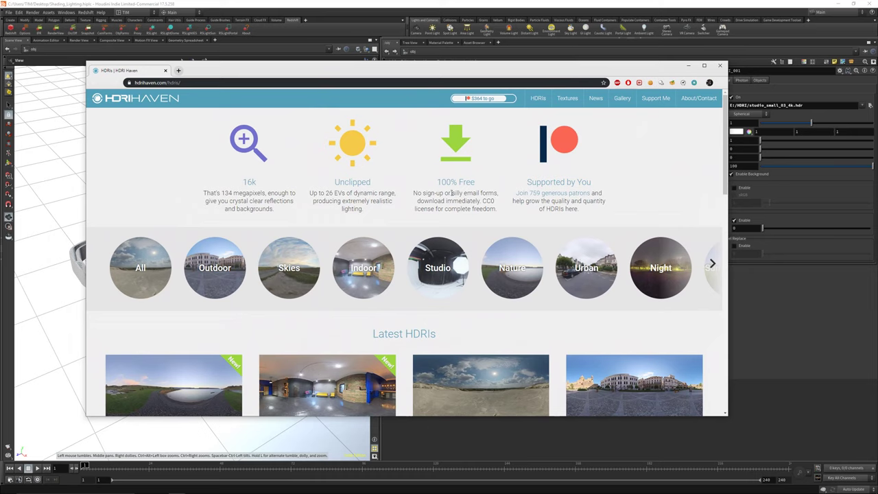
pyautogui.scroll(-2, 425, 203)
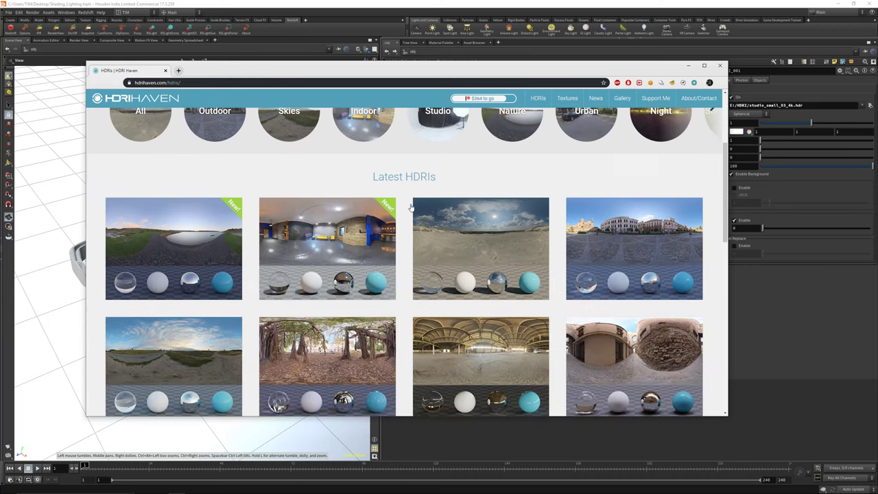
pyautogui.scroll(-1, 411, 208)
pyautogui.scroll(3, 403, 219)
pyautogui.scroll(-3, 404, 221)
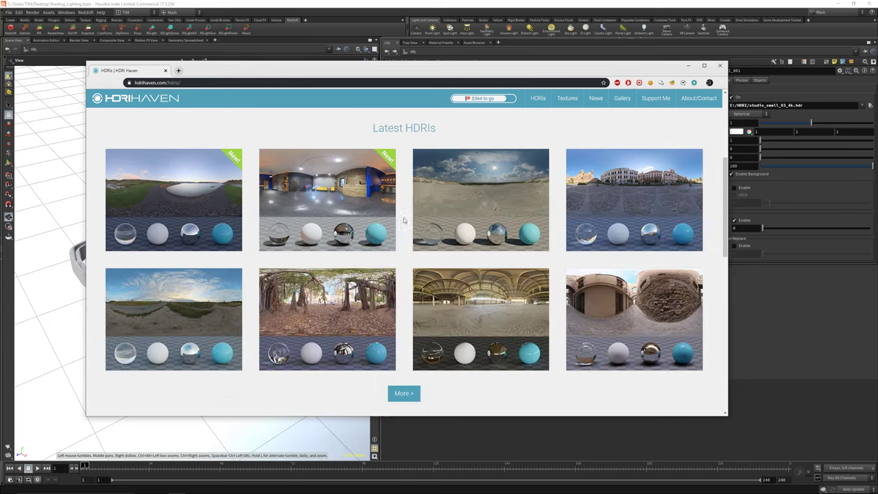
pyautogui.scroll(3, 404, 221)
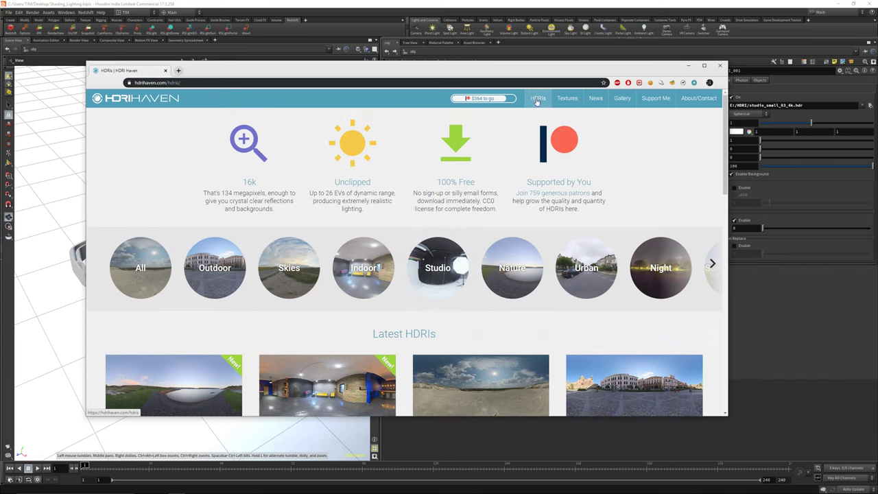
# Step: Open the complete list of all HDRIs on HDRI Haven
pyautogui.click(537, 101)
pyautogui.scroll(-6, 420, 312)
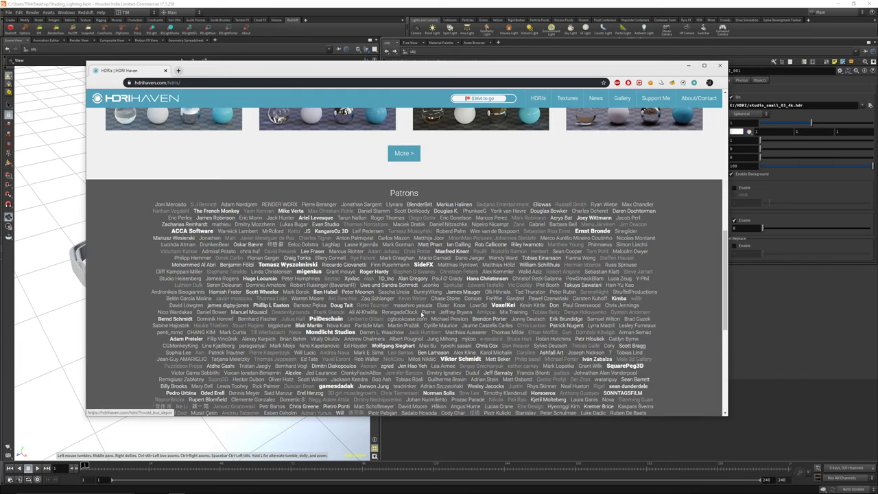
pyautogui.click(404, 153)
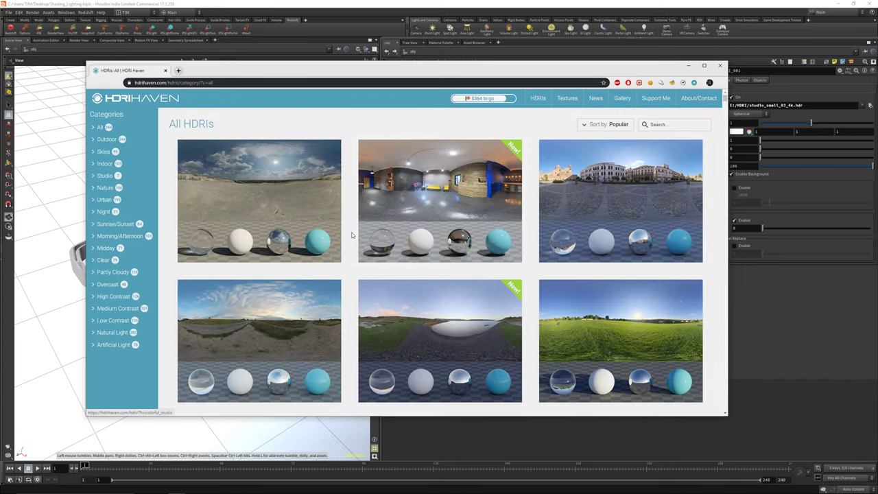
# Step: Filter the HDRIs to the Indoor category and look through its studio and interior environments
pyautogui.click(118, 166)
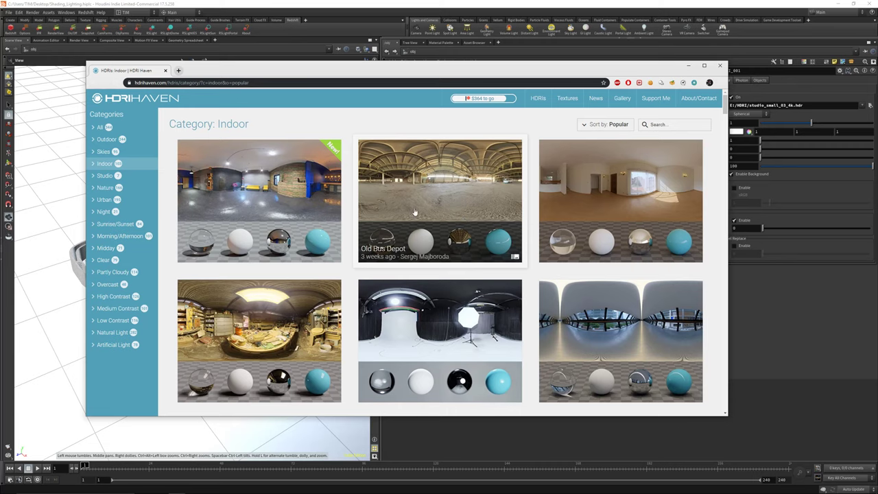
pyautogui.scroll(-10, 467, 206)
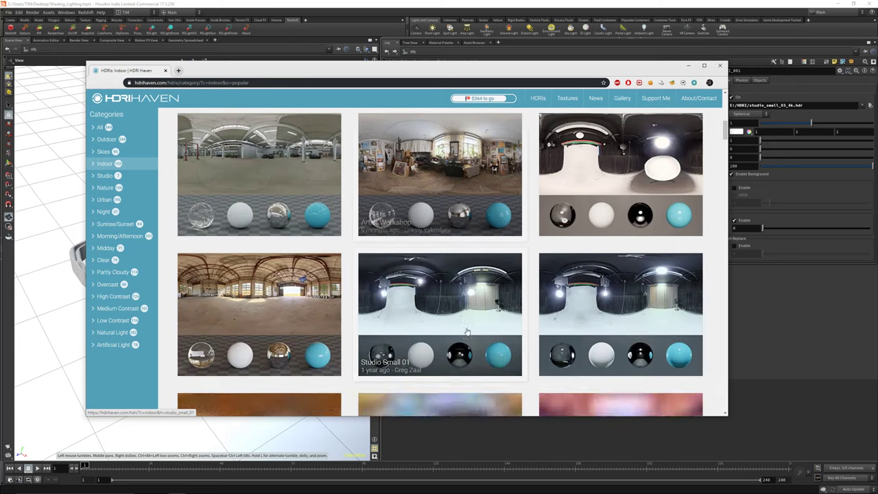
pyautogui.scroll(1, 259, 180)
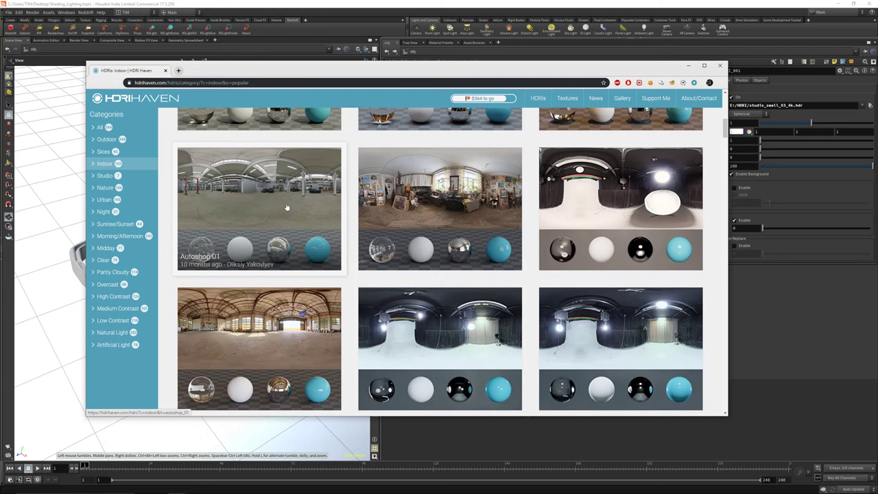
pyautogui.scroll(-2, 287, 206)
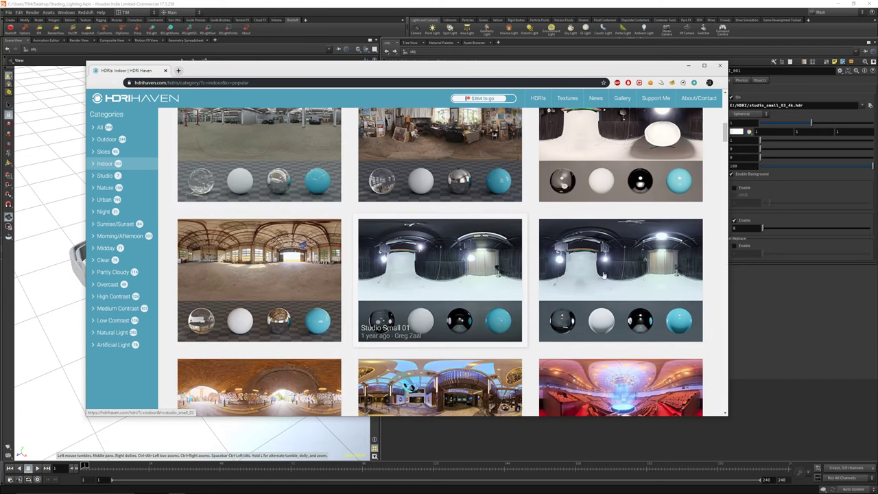
pyautogui.scroll(-3, 607, 282)
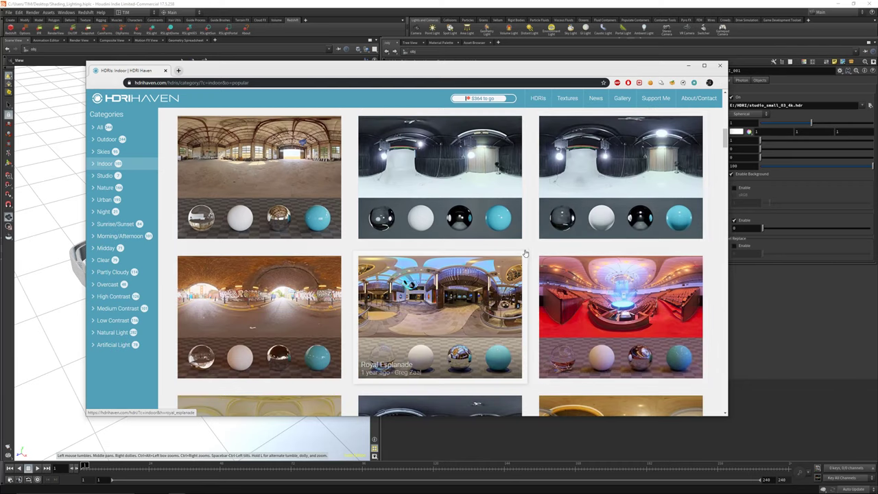
pyautogui.scroll(-2, 528, 248)
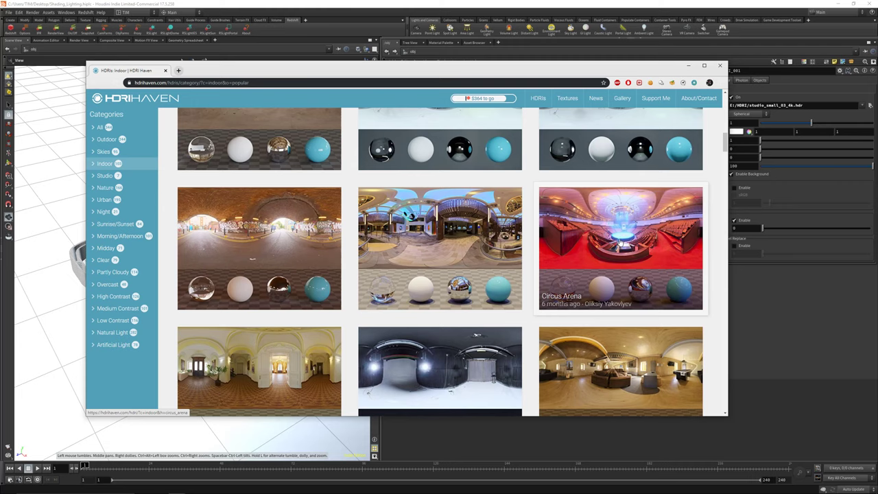
# Step: Look through the Indoor HDRIs, from the industrial halls and living rooms to the gym and theatre environments
pyautogui.scroll(-8, 619, 243)
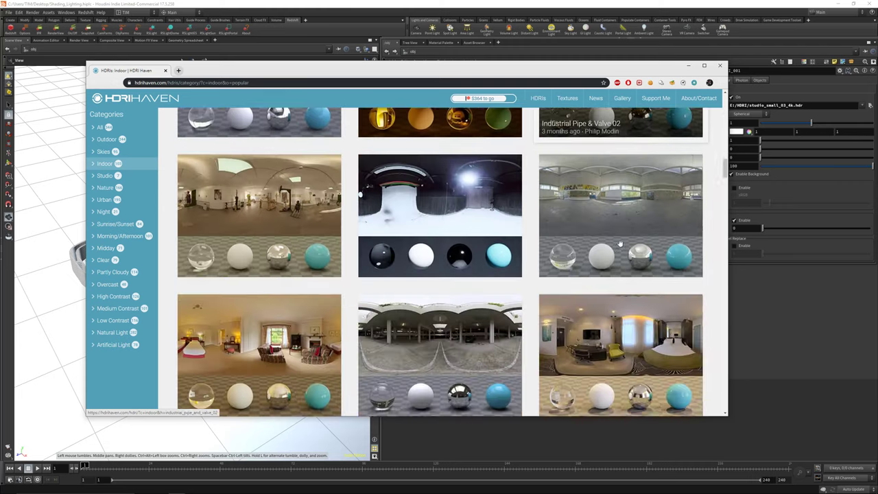
pyautogui.scroll(-8, 620, 243)
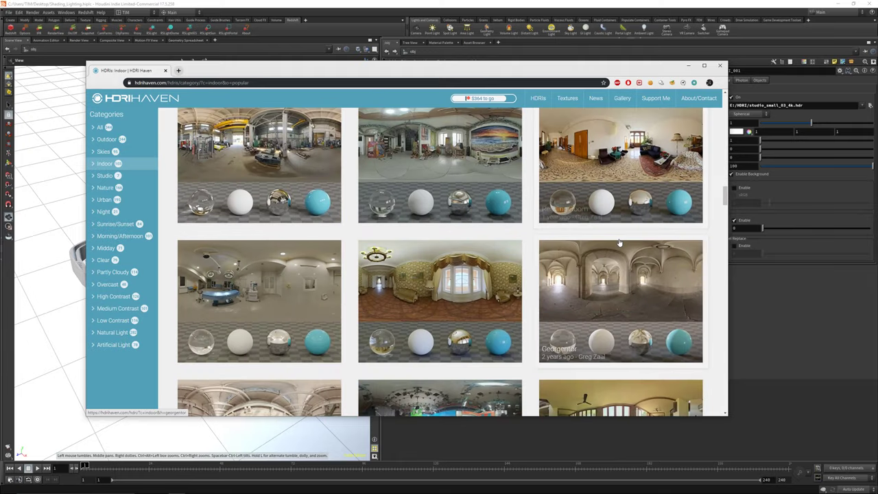
pyautogui.hotkey('alt', 'Tab')
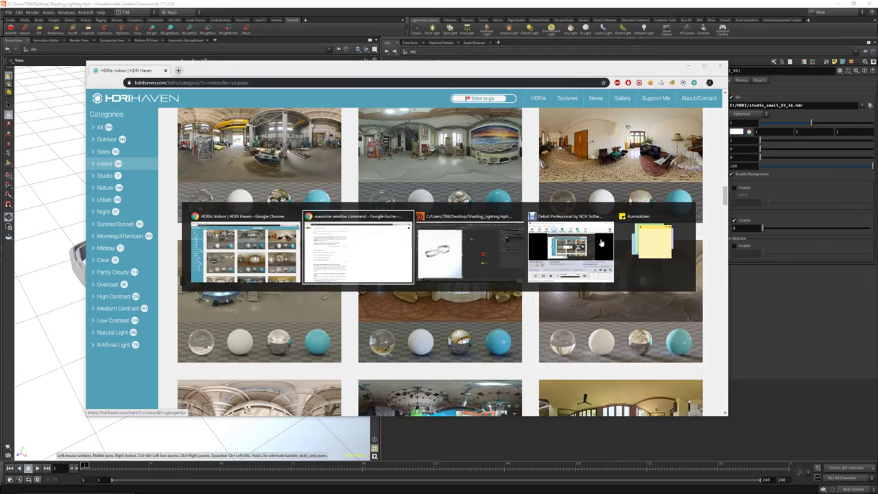
pyautogui.scroll(-1, 600, 243)
pyautogui.scroll(-8, 601, 243)
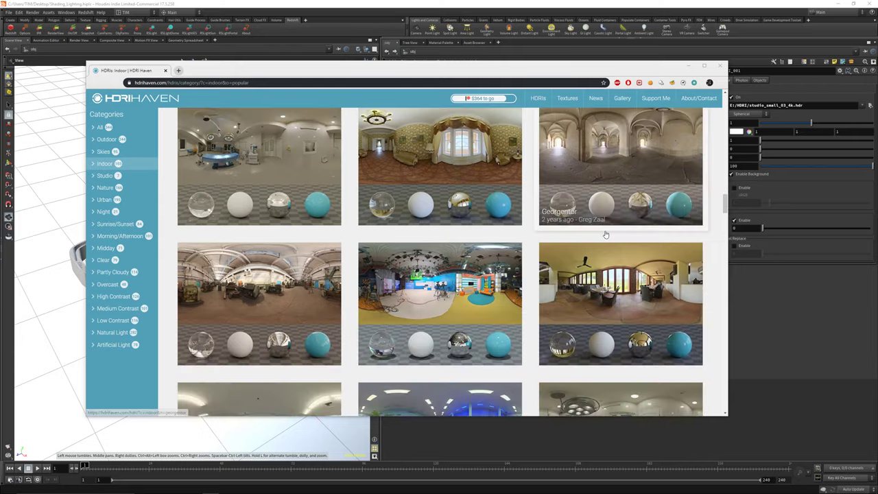
pyautogui.scroll(-2, 606, 236)
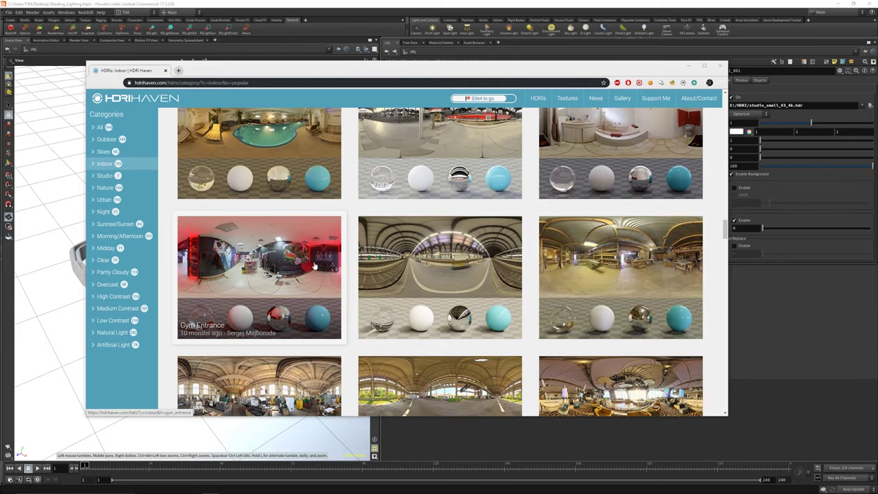
pyautogui.scroll(-5, 314, 266)
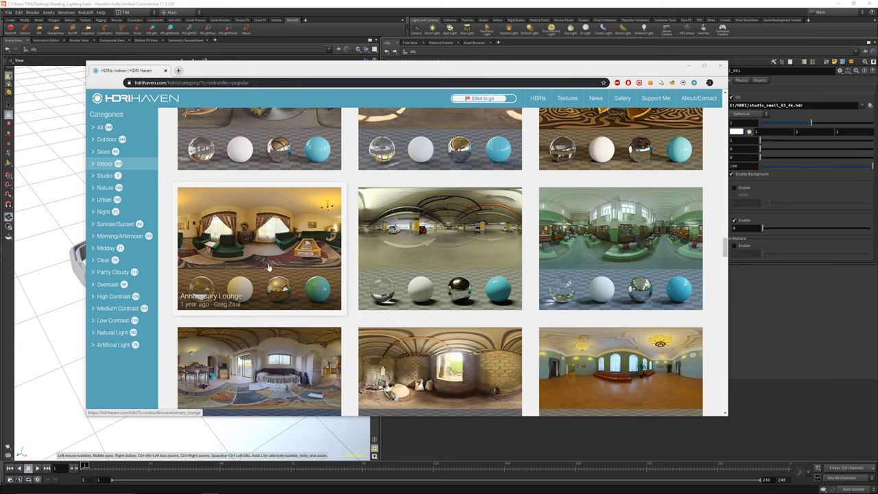
pyautogui.scroll(-10, 268, 266)
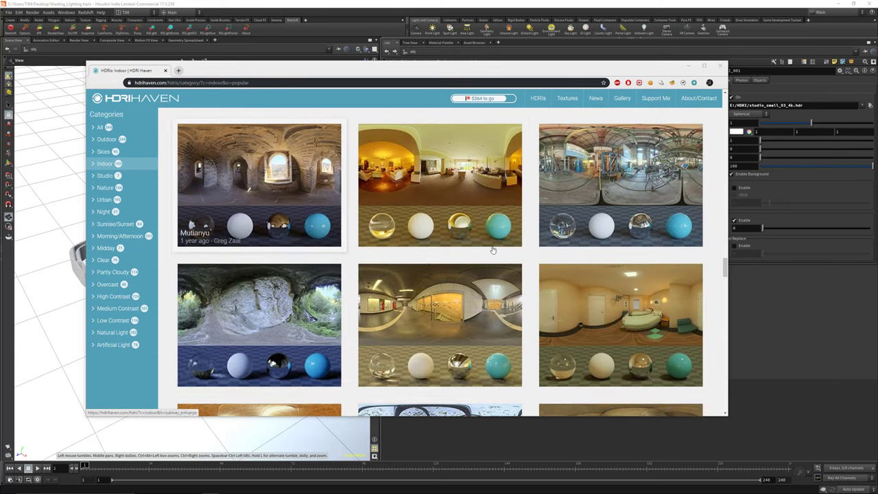
pyautogui.scroll(-2, 440, 206)
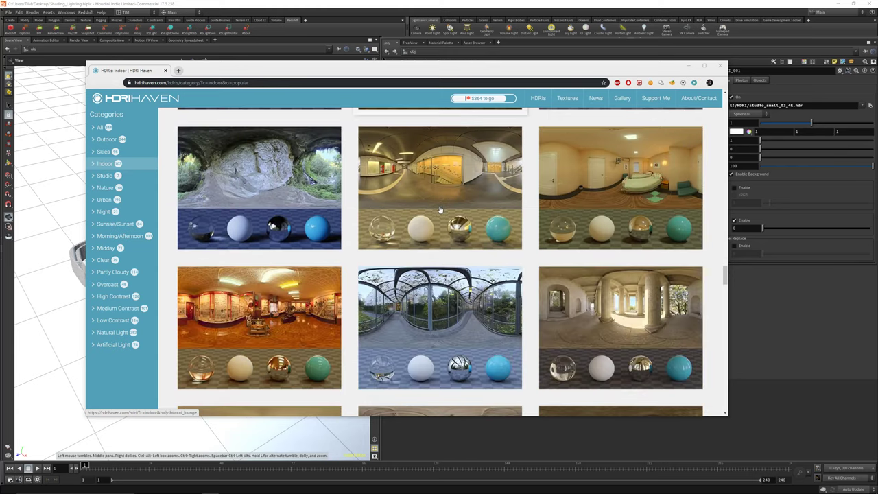
pyautogui.scroll(-7, 440, 209)
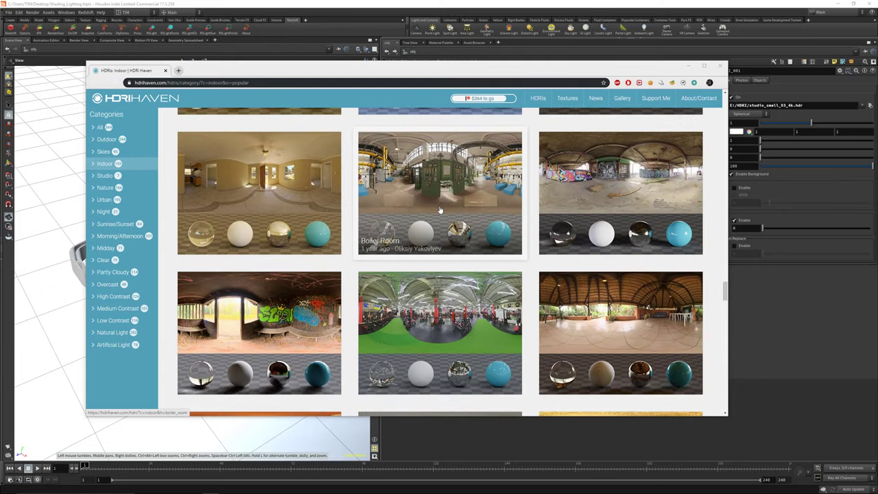
pyautogui.scroll(-5, 440, 209)
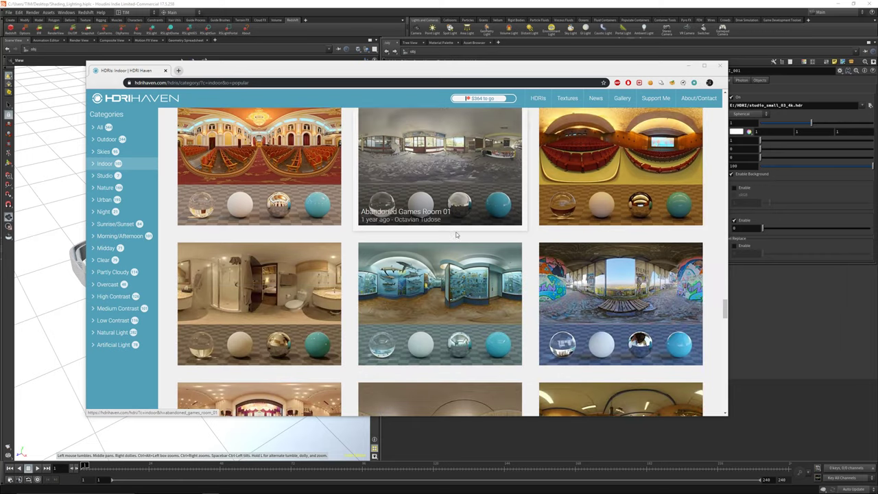
pyautogui.scroll(3, 455, 233)
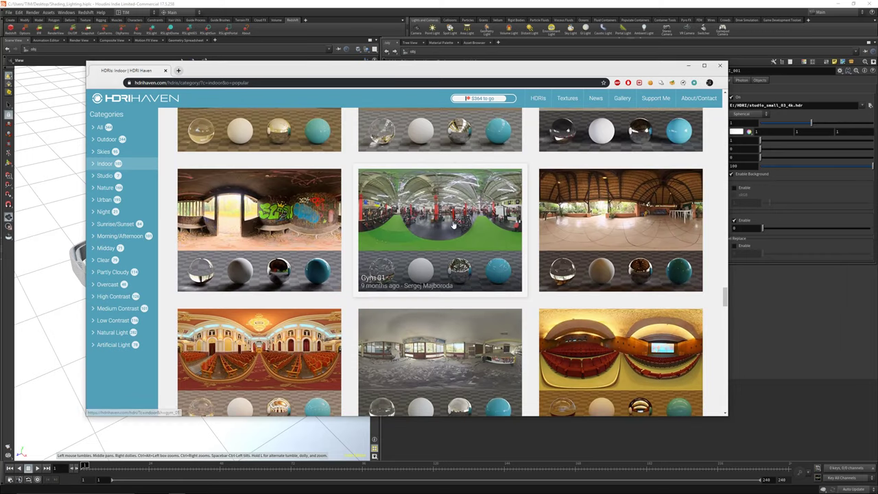
# Step: Open the Gym 01 HDRI, examine its download resolutions and similar HDRIs, and return to the Indoor list
pyautogui.click(452, 224)
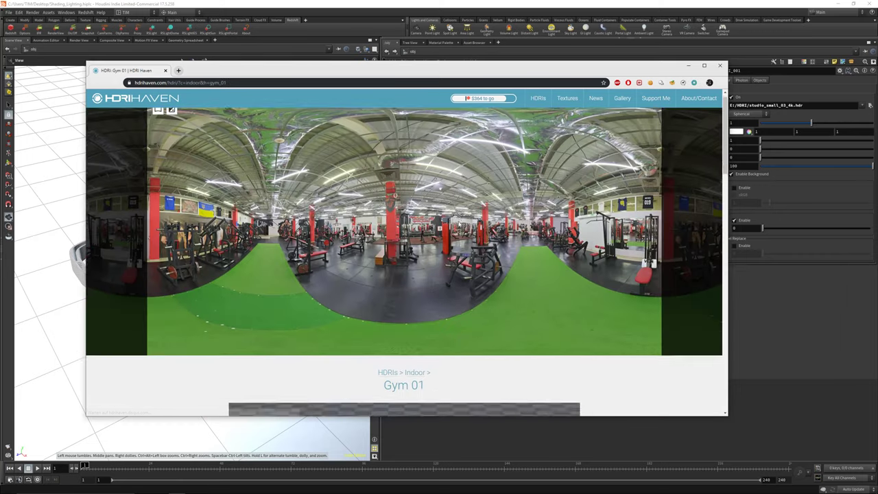
pyautogui.scroll(-10, 456, 224)
pyautogui.scroll(-2, 459, 225)
pyautogui.scroll(6, 458, 226)
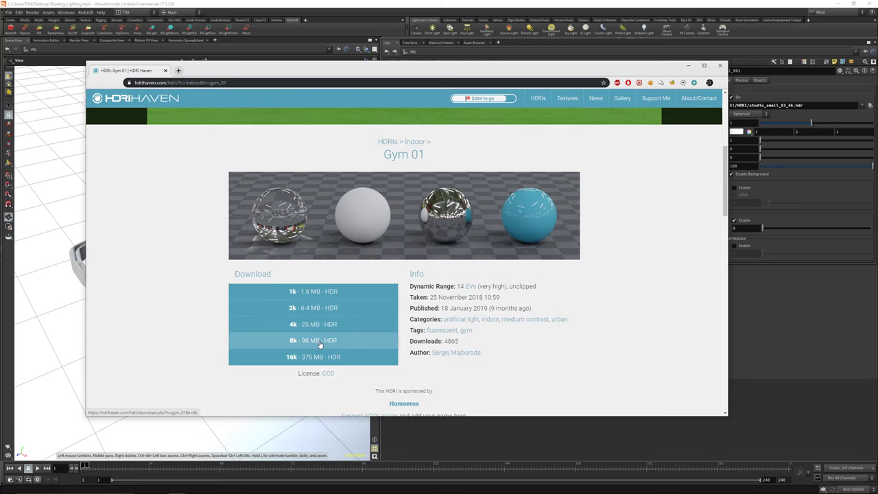
pyautogui.scroll(-3, 314, 360)
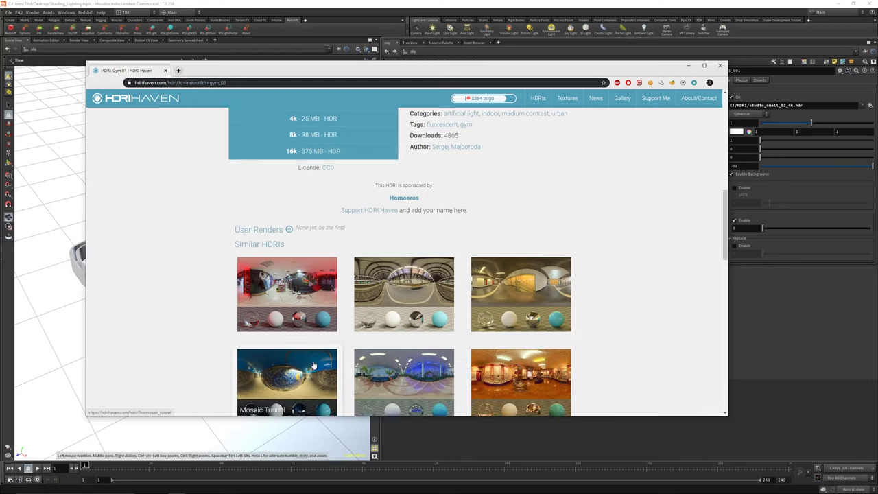
pyautogui.scroll(-2, 313, 365)
pyautogui.scroll(5, 314, 363)
pyautogui.click(93, 83)
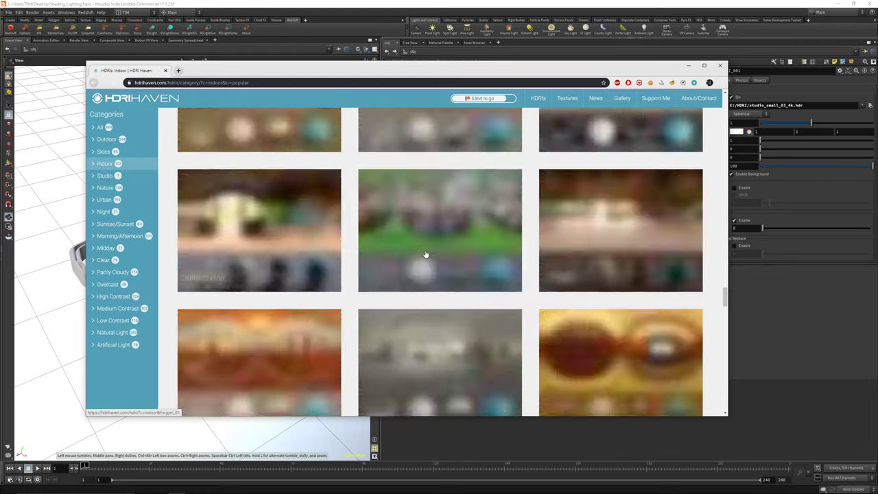
# Step: Look through further Indoor HDRIs and close the browser window to return to Houdini
pyautogui.scroll(-2, 340, 263)
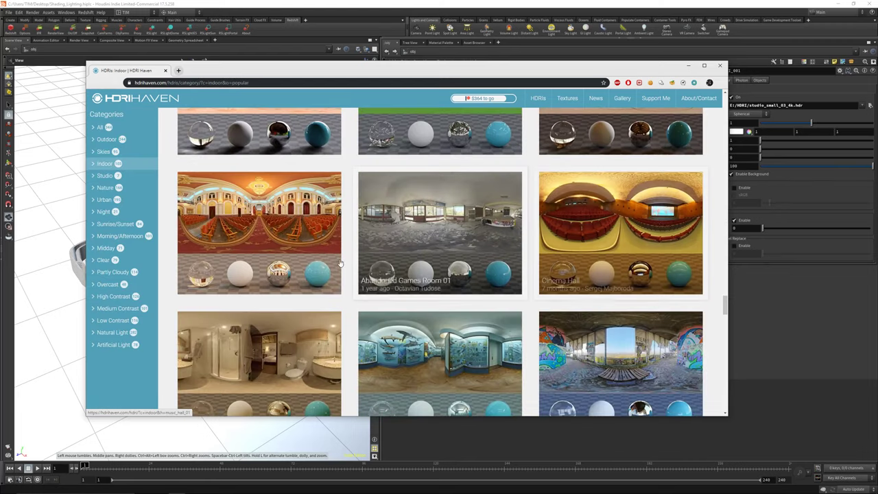
pyautogui.scroll(-4, 339, 263)
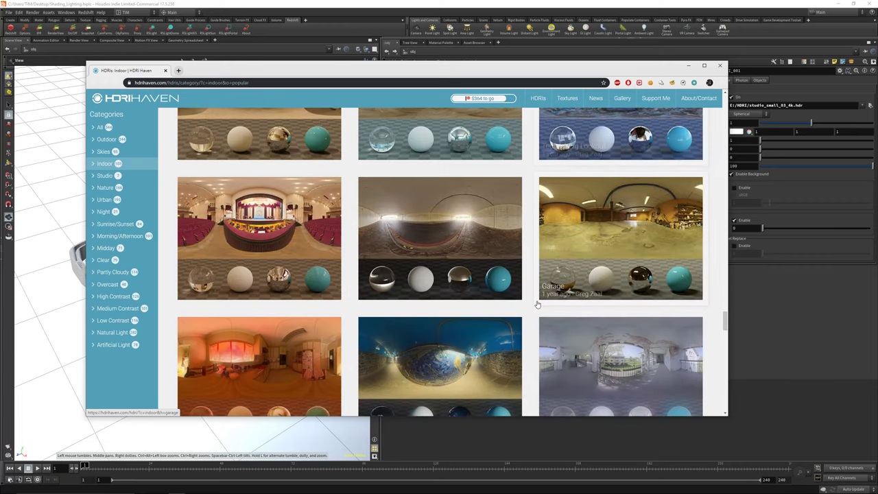
pyautogui.scroll(-5, 529, 273)
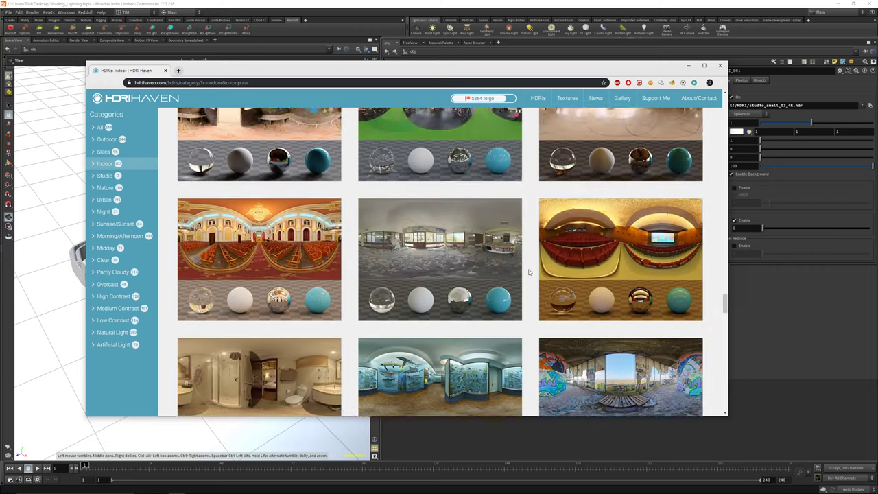
pyautogui.scroll(-10, 529, 272)
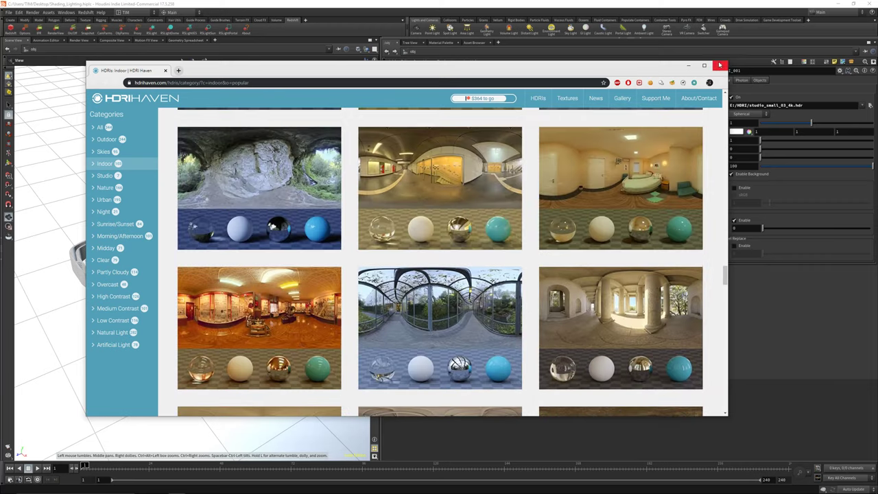
pyautogui.click(720, 65)
# Step: Create a new camera from a low, angled perspective view that frames the whole frame model
pyautogui.moveTo(483, 316); pyautogui.dragTo(556, 379)
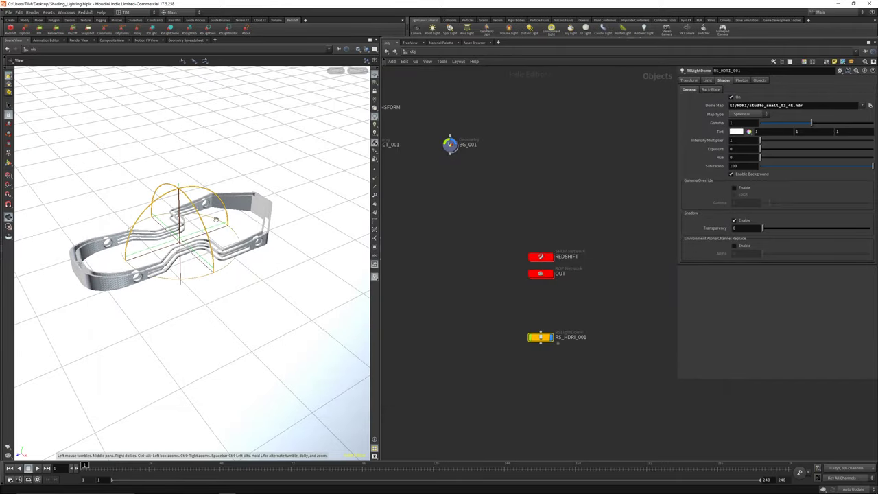
pyautogui.moveTo(216, 219); pyautogui.dragTo(252, 232)
pyautogui.scroll(-3, 253, 232)
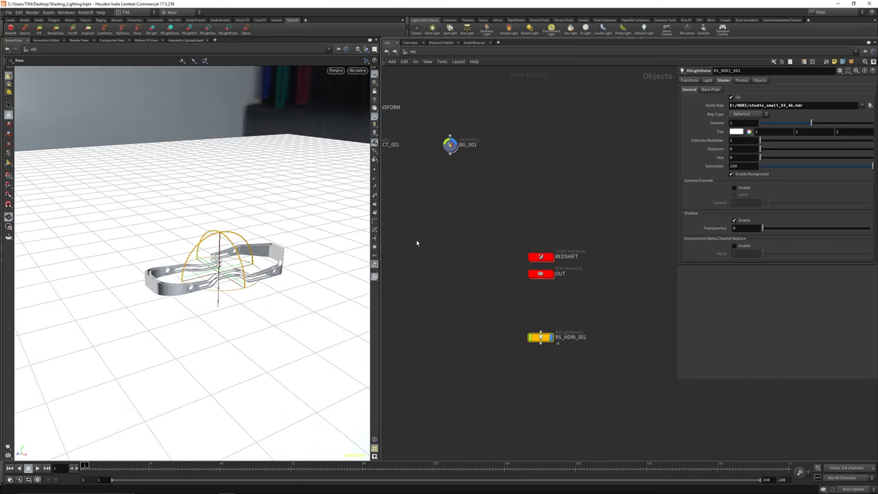
pyautogui.click(417, 243)
pyautogui.scroll(4, 245, 270)
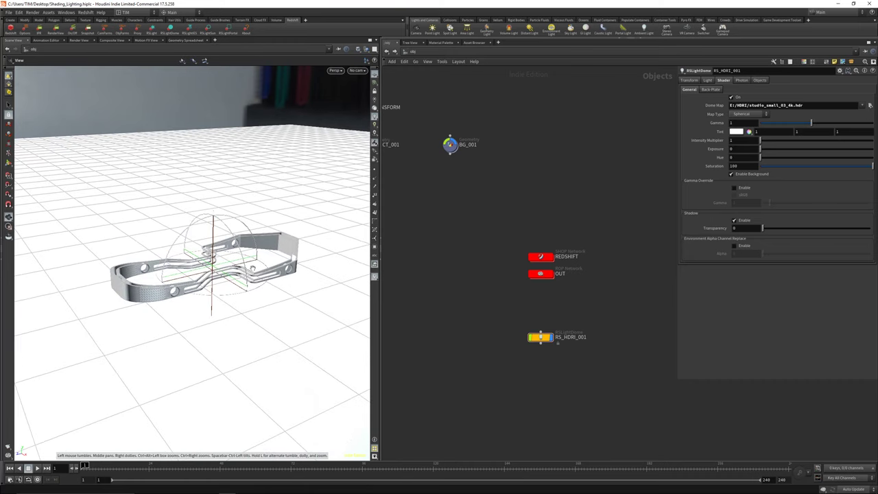
pyautogui.click(358, 71)
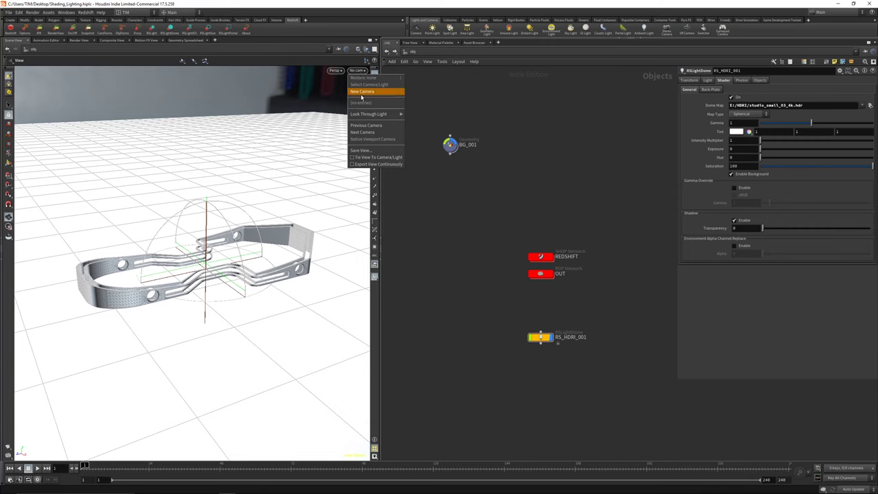
pyautogui.click(362, 94)
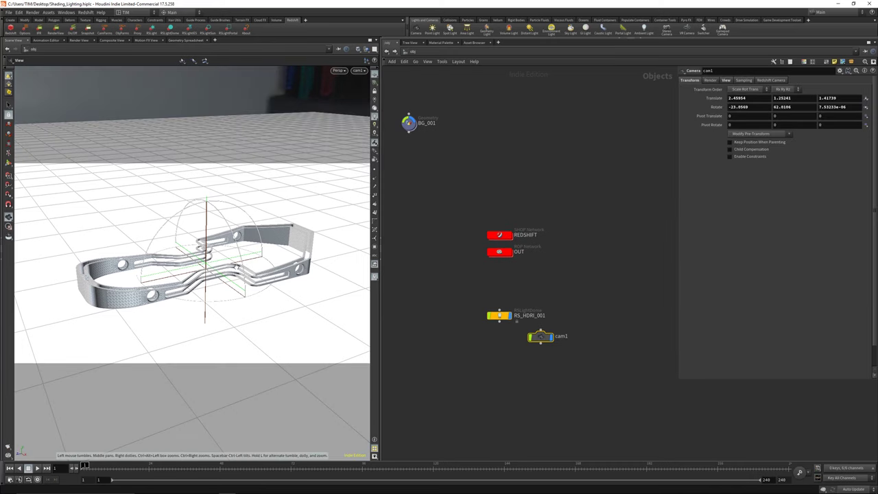
# Step: Move the cam1 node into the empty area of the object network, away from the dome light node
pyautogui.scroll(-3, 540, 343)
pyautogui.moveTo(539, 352); pyautogui.dragTo(630, 296, button='middle')
pyautogui.moveTo(634, 286); pyautogui.dragTo(497, 323)
pyautogui.scroll(1, 535, 303)
pyautogui.moveTo(503, 286); pyautogui.dragTo(468, 284, button='middle')
pyautogui.click(470, 282)
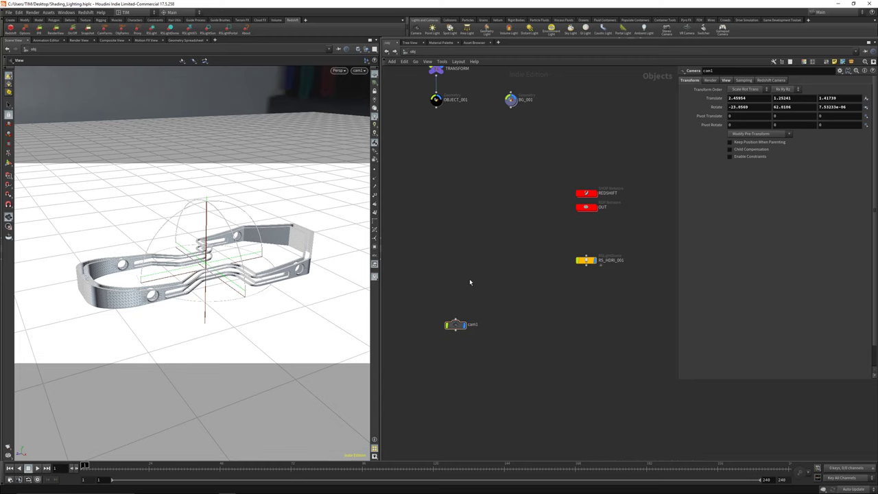
# Step: Add a second camera node to the object network and delete it again
pyautogui.press('Tab')
pyautogui.click(521, 281)
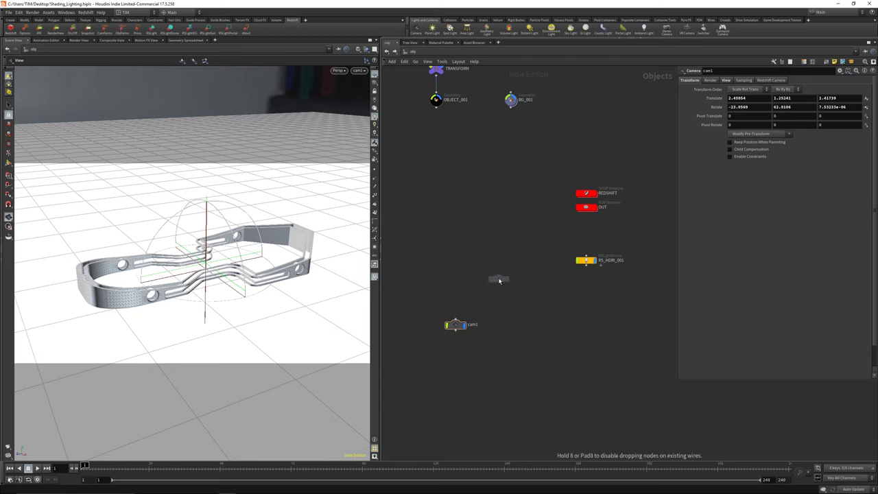
pyautogui.click(498, 278)
pyautogui.moveTo(479, 253); pyautogui.dragTo(527, 312)
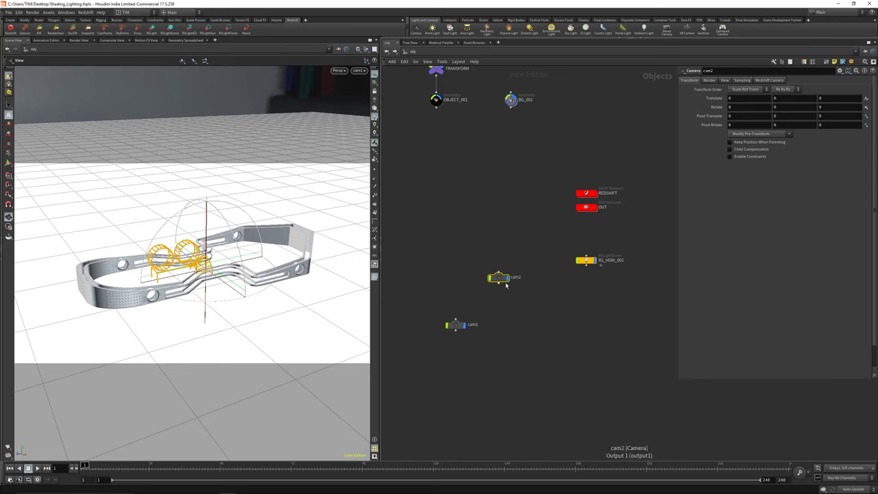
pyautogui.press('Delete')
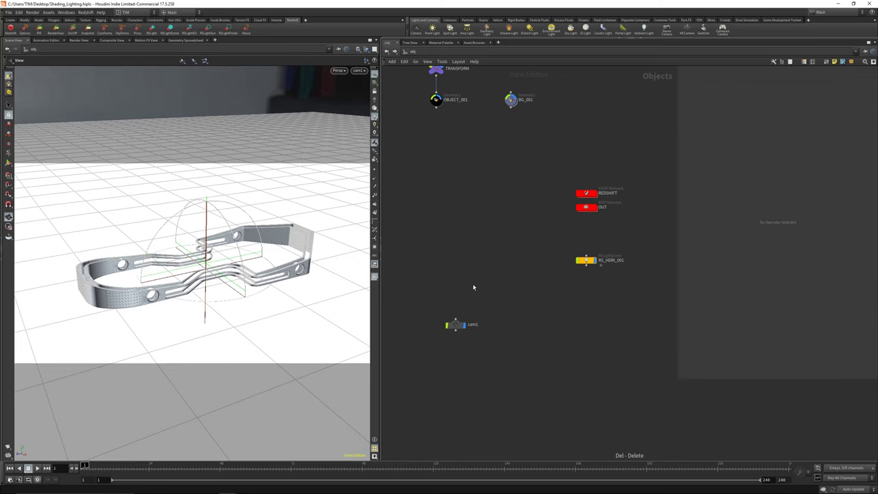
# Step: Look through cam1, lock the camera to the view and adjust its framing of the frame model
pyautogui.moveTo(431, 271); pyautogui.dragTo(483, 375)
pyautogui.moveTo(460, 334); pyautogui.dragTo(482, 326)
pyautogui.click(360, 70)
pyautogui.click(363, 103)
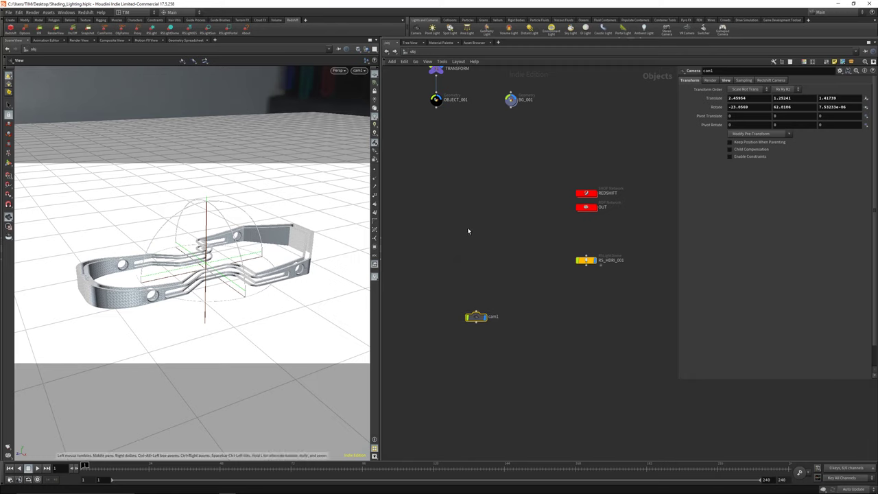
pyautogui.click(375, 92)
pyautogui.moveTo(236, 248); pyautogui.dragTo(200, 261, button='middle')
pyautogui.moveTo(180, 274); pyautogui.dragTo(177, 271)
pyautogui.moveTo(183, 272); pyautogui.dragTo(190, 265, button='middle')
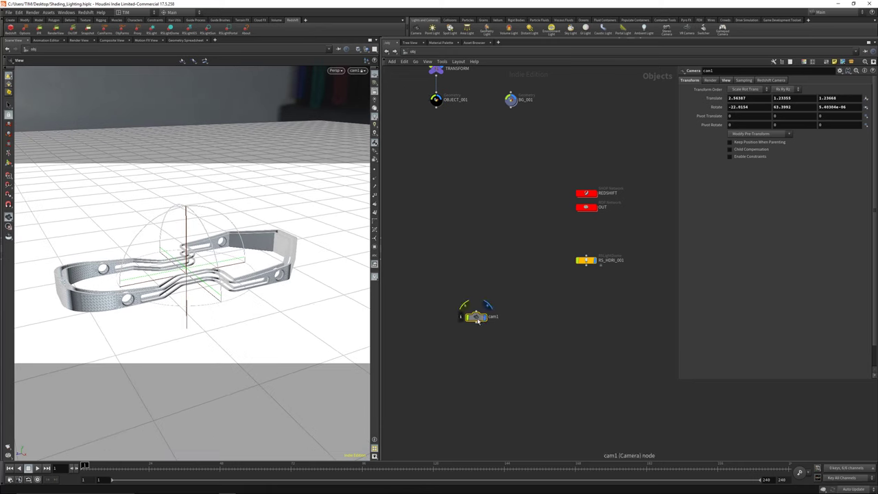
# Step: Place the cam1 node lower in the object network, clear of the dome light node
pyautogui.moveTo(478, 321); pyautogui.dragTo(512, 351)
pyautogui.moveTo(476, 290); pyautogui.dragTo(585, 385)
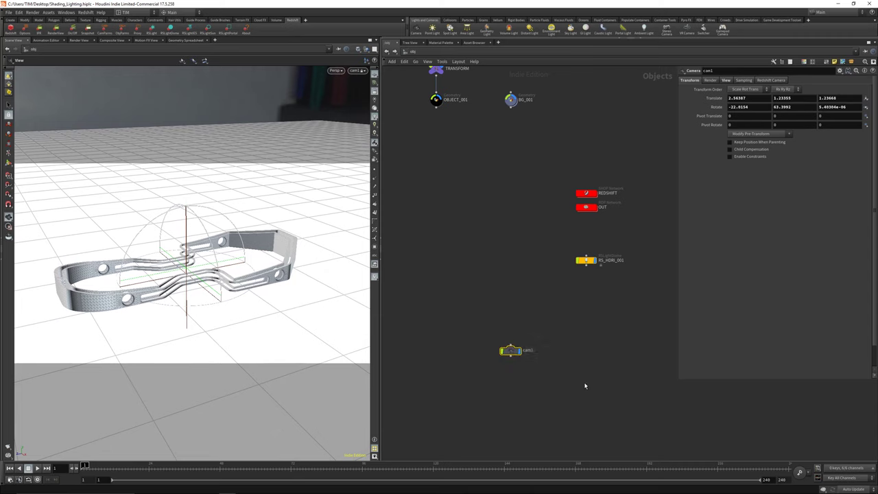
pyautogui.moveTo(539, 233); pyautogui.dragTo(629, 304)
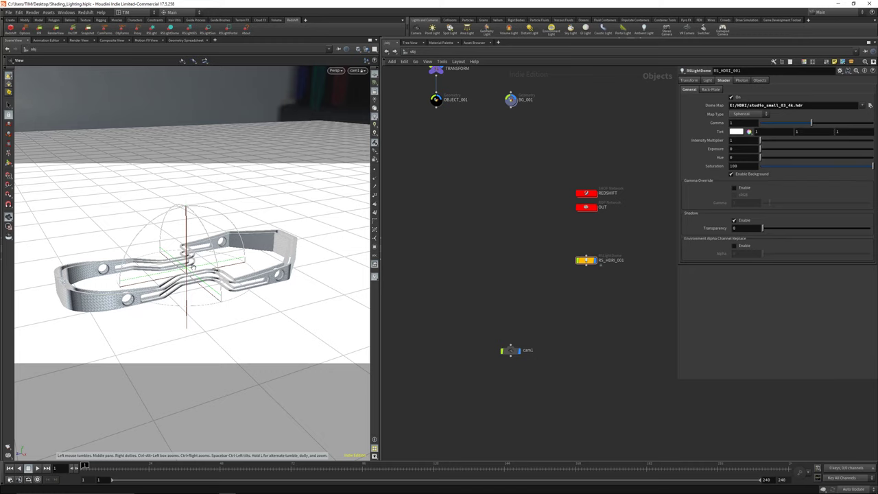
# Step: Set the focal length of cam1 to 90 millimeters in its view parameters
pyautogui.moveTo(459, 290); pyautogui.dragTo(549, 371)
pyautogui.click(726, 81)
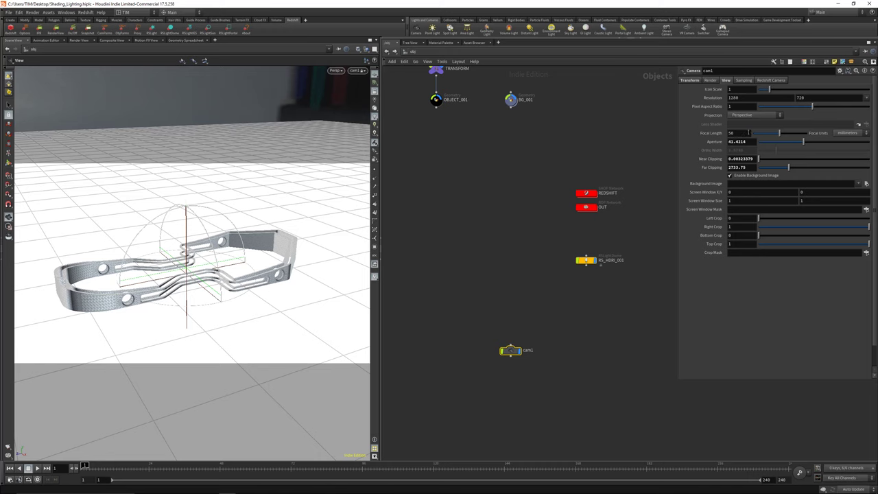
pyautogui.click(748, 133)
pyautogui.press('Return')
pyautogui.click(748, 133)
pyautogui.write('9')
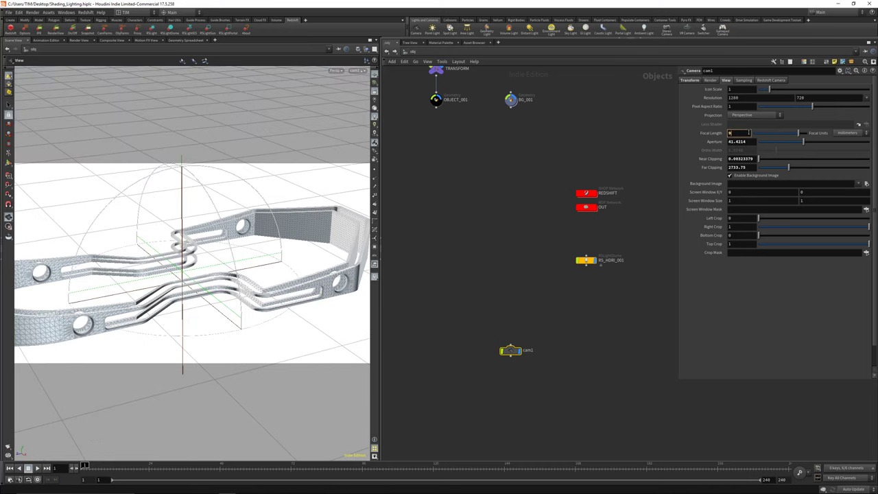
pyautogui.write('0')
pyautogui.press('Return')
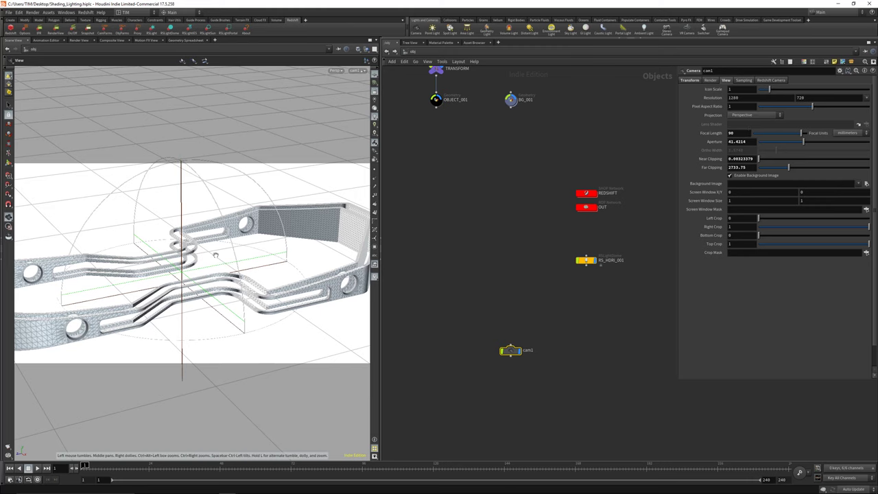
# Step: Set cam1's focal length to 35 millimeters and reframe the camera low and close to the side of the frame model
pyautogui.moveTo(216, 255); pyautogui.dragTo(194, 302)
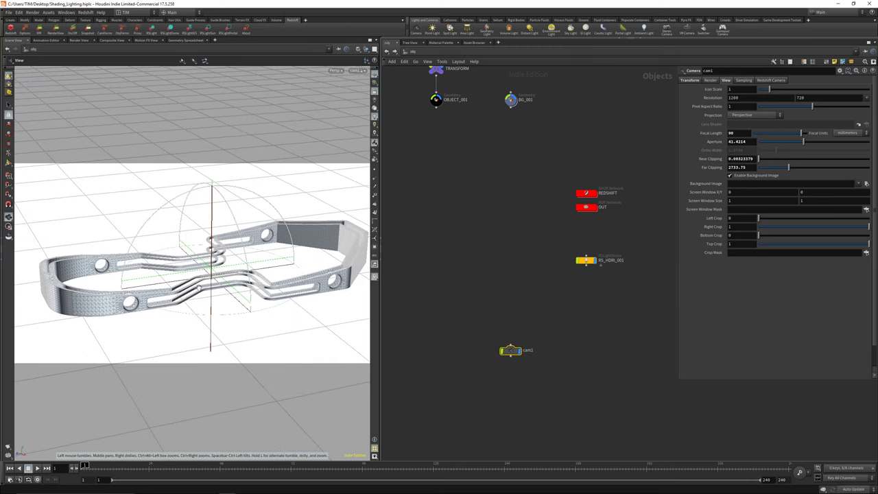
pyautogui.moveTo(198, 286); pyautogui.dragTo(215, 276)
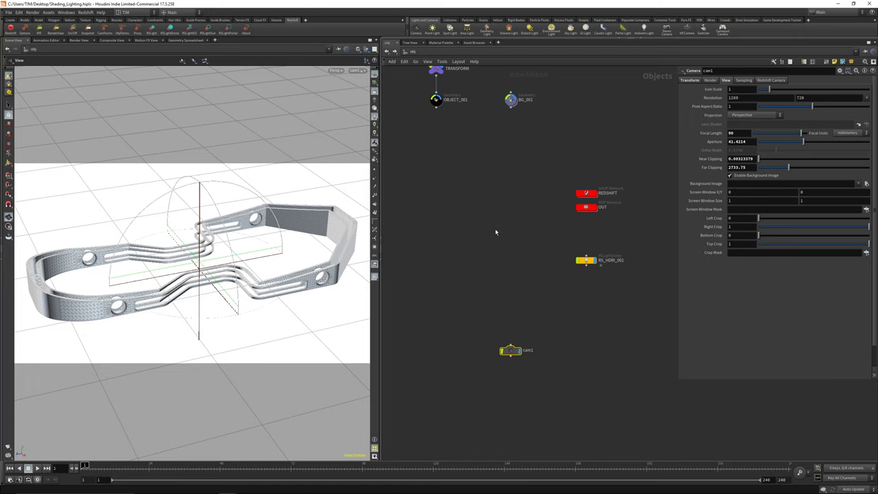
pyautogui.moveTo(748, 133); pyautogui.dragTo(720, 133)
pyautogui.write('35')
pyautogui.press('Return')
pyautogui.moveTo(128, 283); pyautogui.dragTo(197, 57, button='right')
pyautogui.moveTo(226, 247); pyautogui.dragTo(240, 219)
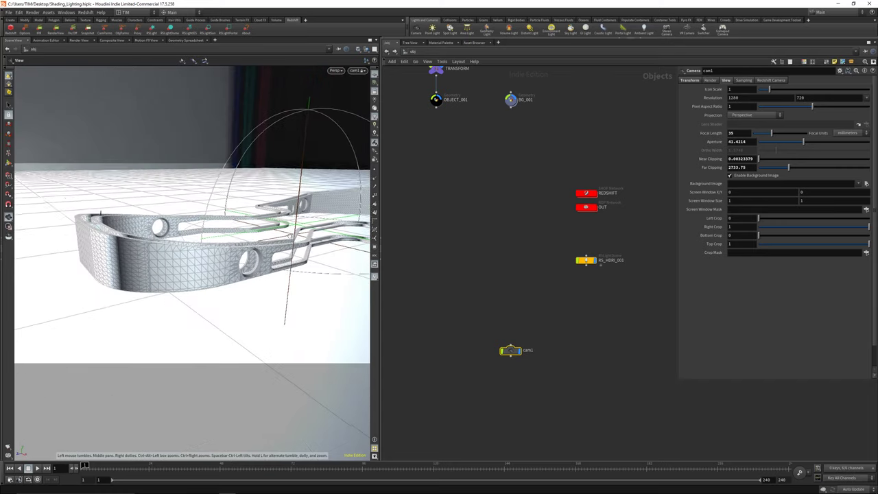
pyautogui.moveTo(267, 233); pyautogui.dragTo(209, 254, button='middle')
pyautogui.moveTo(209, 253)
pyautogui.mouseDown()
pyautogui.moveTo(245, 246)
pyautogui.moveTo(209, 269)
pyautogui.moveTo(171, 276)
pyautogui.moveTo(185, 256)
pyautogui.moveTo(214, 254)
pyautogui.moveTo(219, 234)
pyautogui.moveTo(199, 244)
pyautogui.mouseUp()
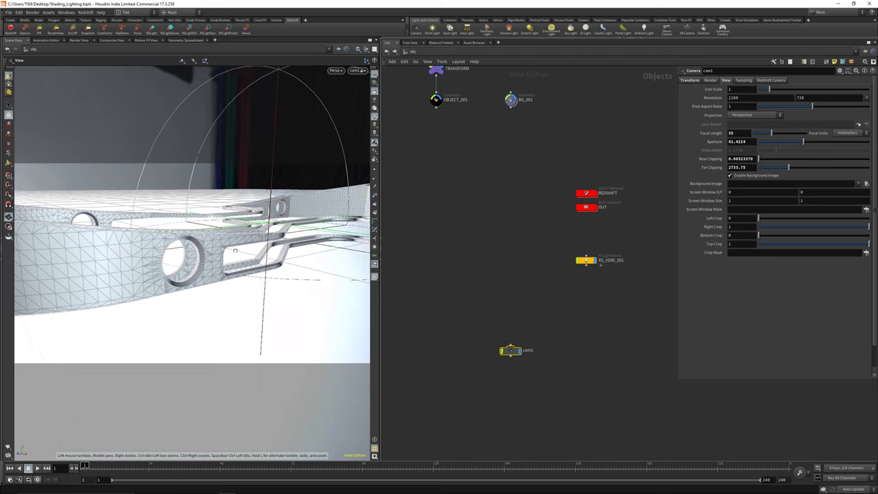
pyautogui.moveTo(239, 257); pyautogui.dragTo(234, 251)
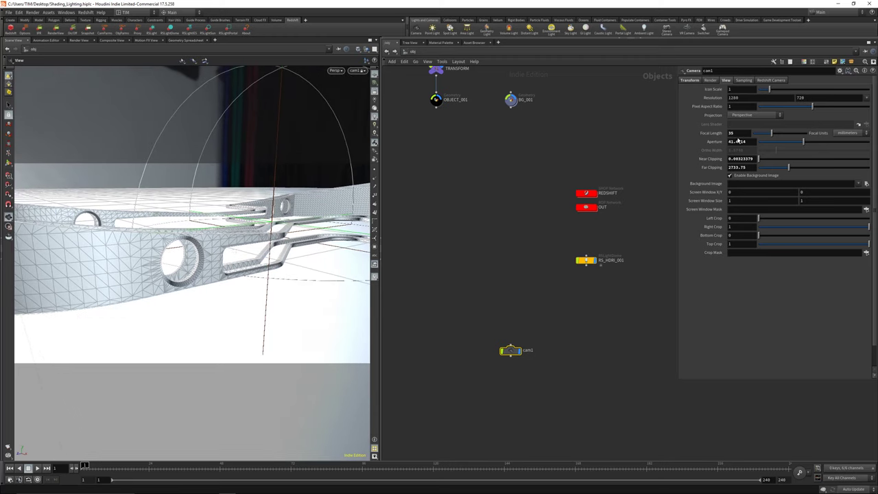
# Step: Set cam1's focal length to 85 millimeters and reframe it tightly on the round hole in the frame's near side
pyautogui.doubleClick(739, 132)
pyautogui.write('85')
pyautogui.press('Return')
pyautogui.moveTo(169, 246); pyautogui.dragTo(131, 336, button='right')
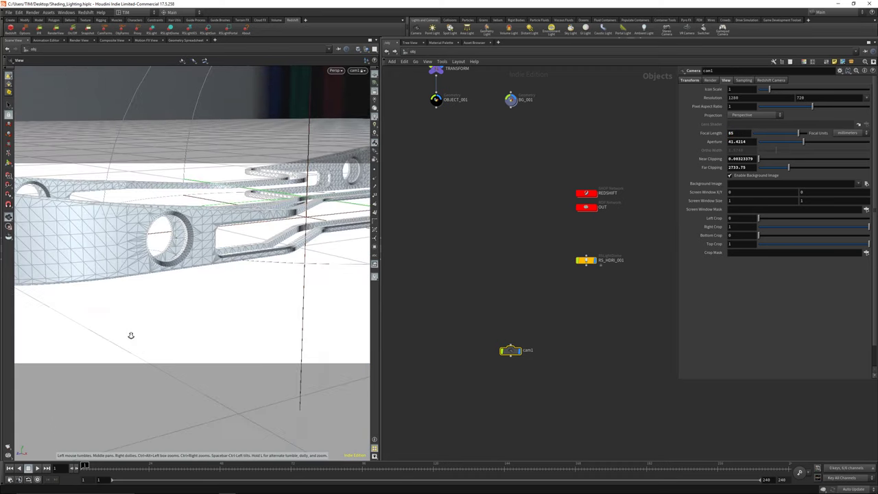
pyautogui.moveTo(174, 238); pyautogui.dragTo(206, 223)
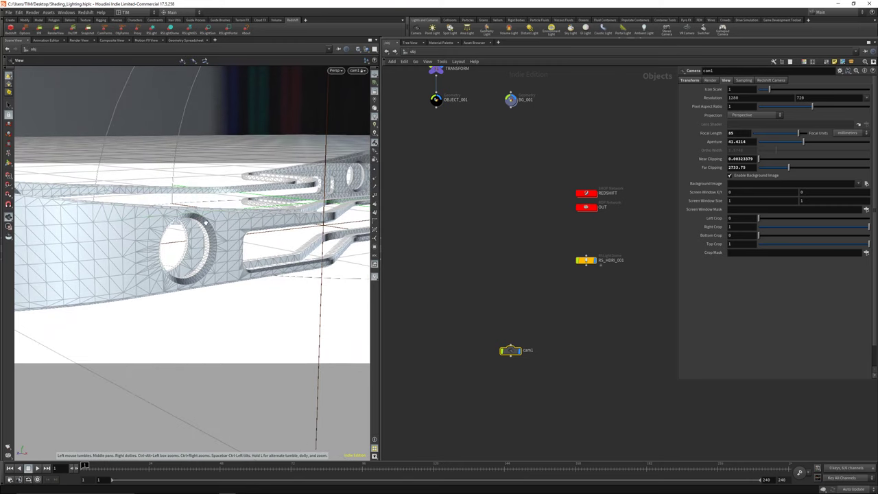
pyautogui.moveTo(214, 259); pyautogui.dragTo(190, 246)
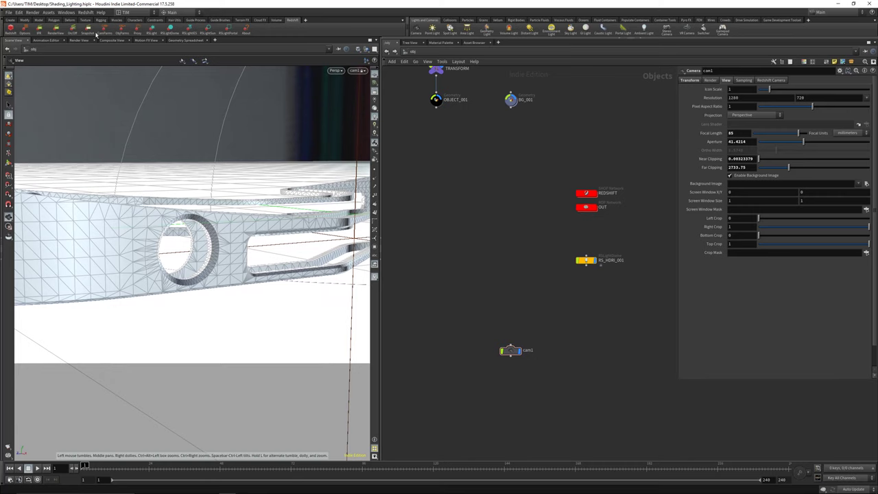
# Step: Start a Redshift preview render and set cam1's resolution to 1920 x 1080
pyautogui.click(55, 28)
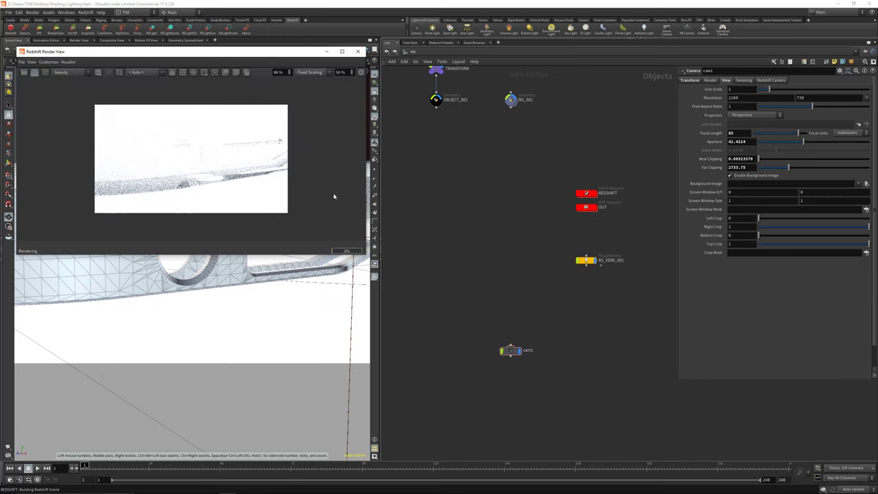
pyautogui.moveTo(206, 52); pyautogui.dragTo(271, 114)
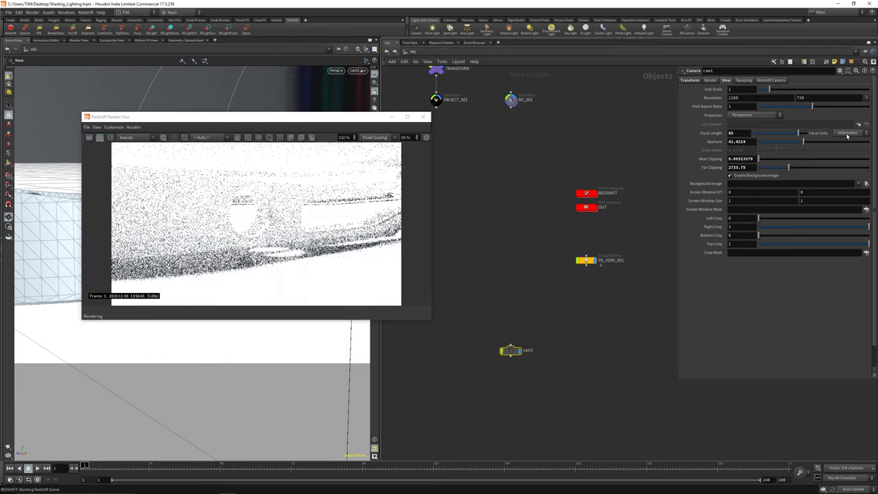
pyautogui.click(869, 97)
pyautogui.click(845, 124)
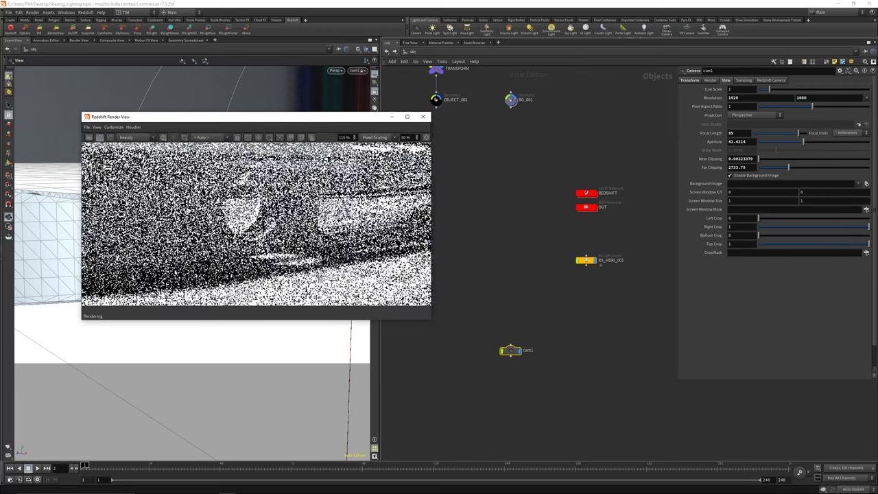
pyautogui.scroll(-1, 270, 227)
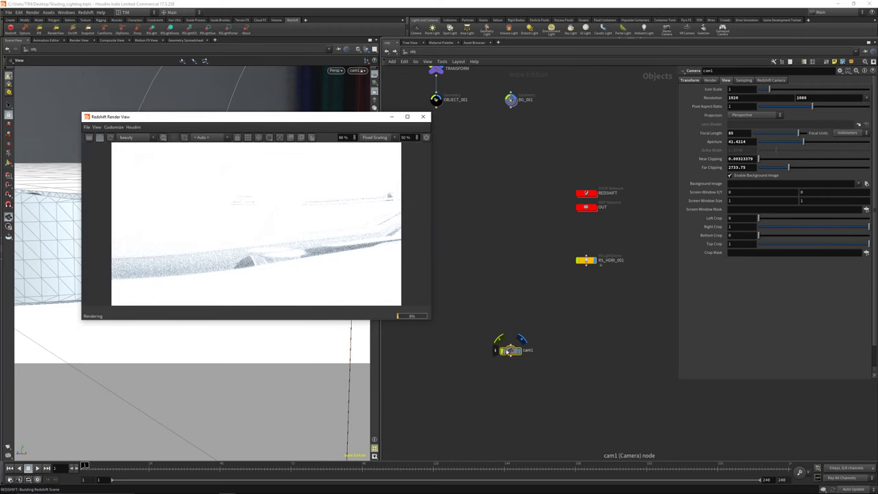
# Step: Place the cam1 node level with the dome light node and set RS_HDRI_001's intensity multiplier to 0.1
pyautogui.moveTo(510, 350); pyautogui.dragTo(472, 261)
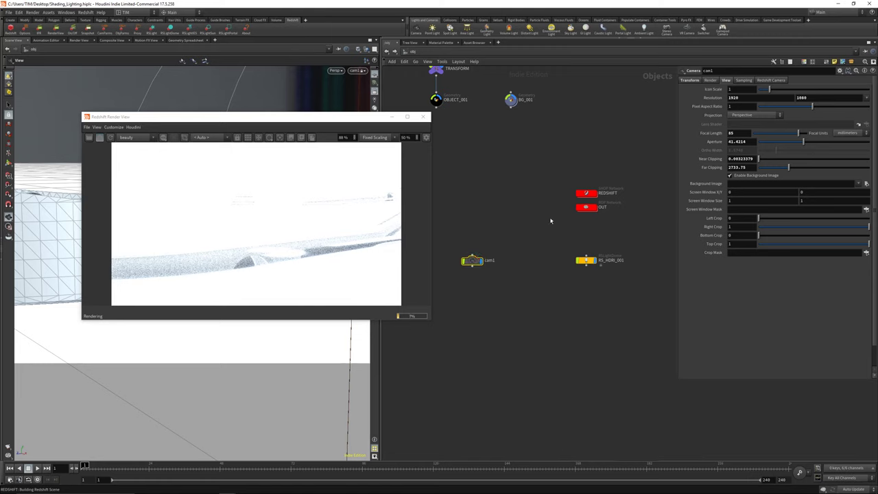
pyautogui.click(585, 260)
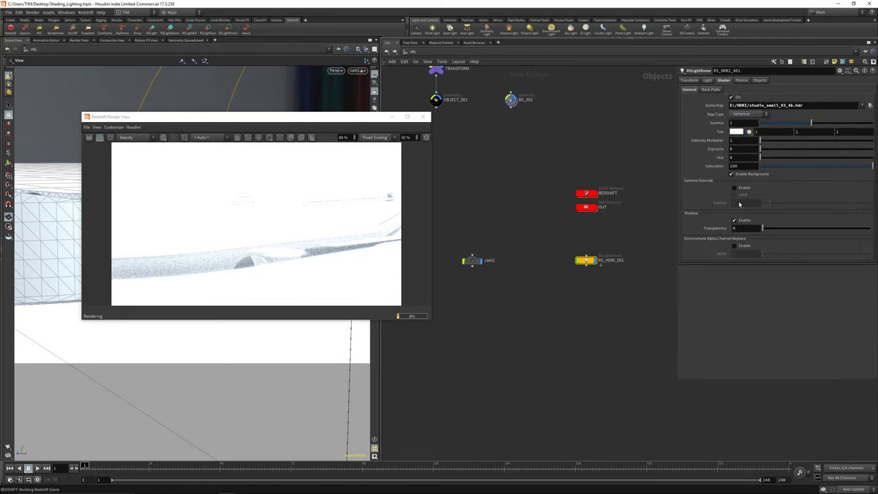
pyautogui.click(736, 148)
pyautogui.click(738, 140)
pyautogui.write('0.1')
pyautogui.press('Return')
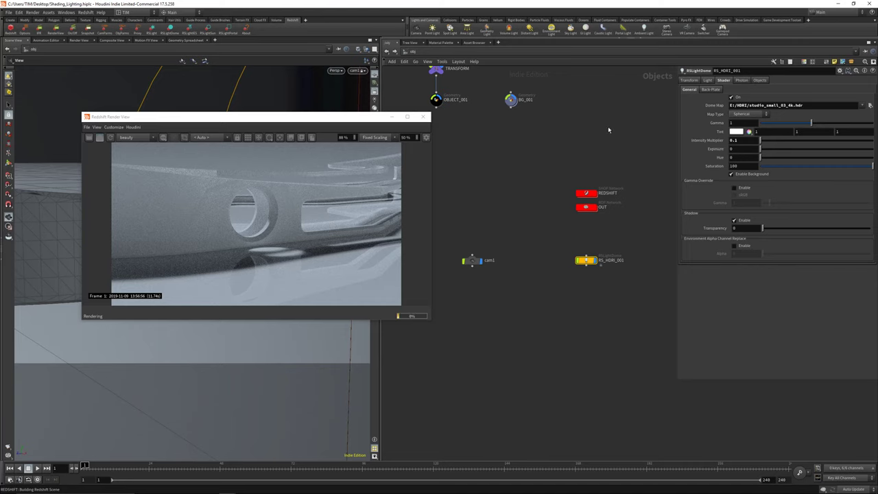
pyautogui.click(334, 211)
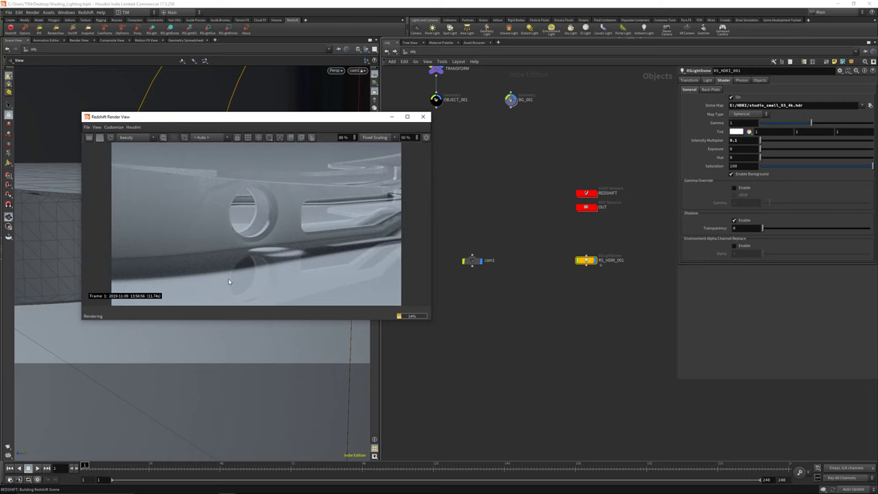
pyautogui.click(511, 100)
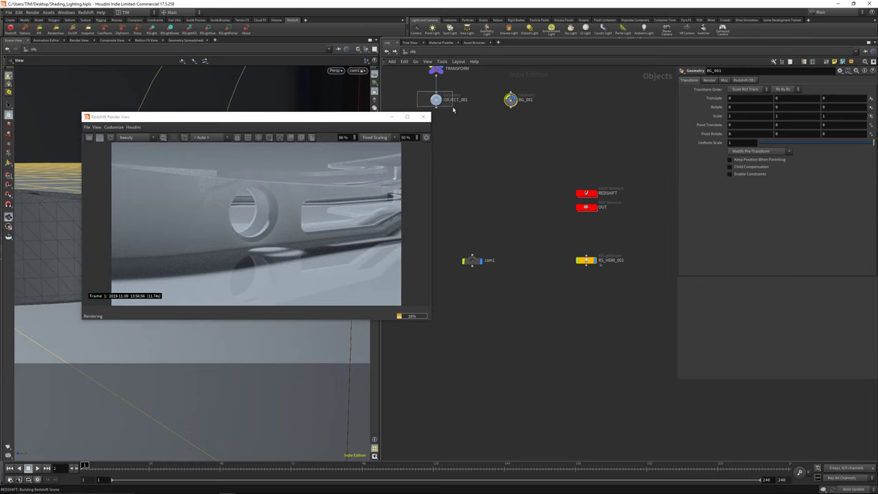
pyautogui.moveTo(453, 110); pyautogui.dragTo(454, 111)
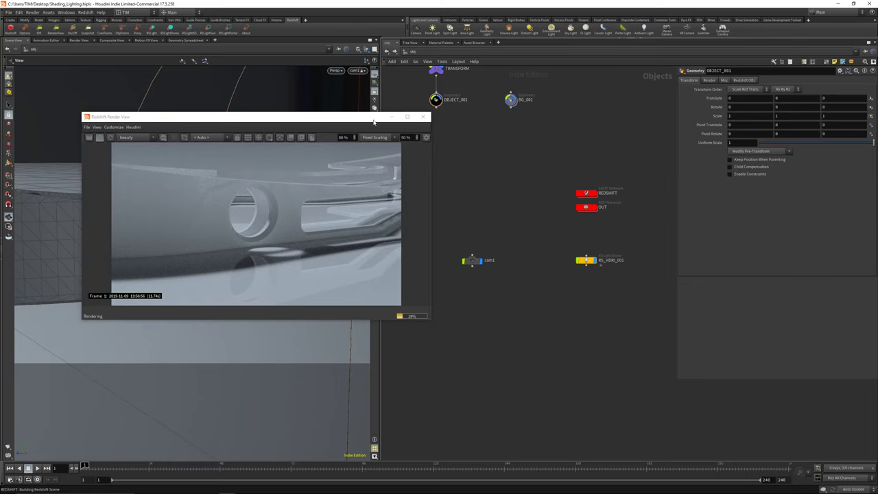
# Step: Close the Redshift preview render and save the scene
pyautogui.moveTo(374, 122); pyautogui.dragTo(451, 147)
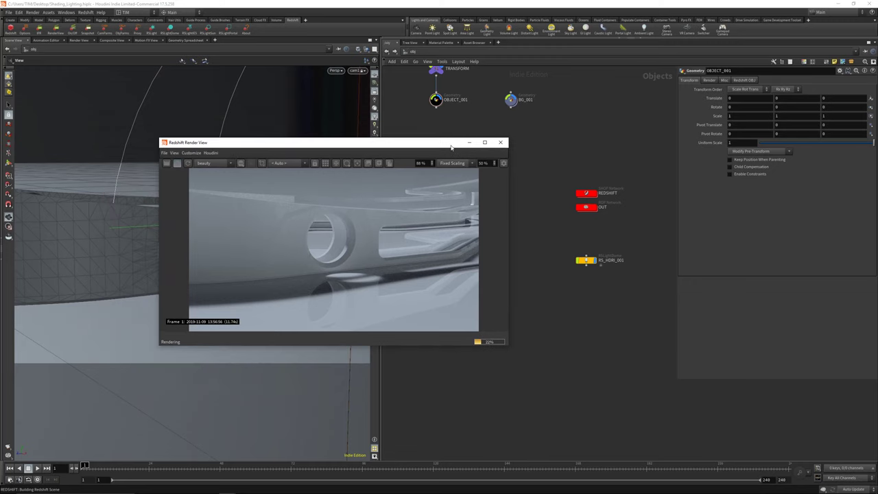
pyautogui.click(500, 142)
pyautogui.moveTo(495, 199); pyautogui.dragTo(490, 265, button='middle')
pyautogui.hotkey('ctrl', 's')
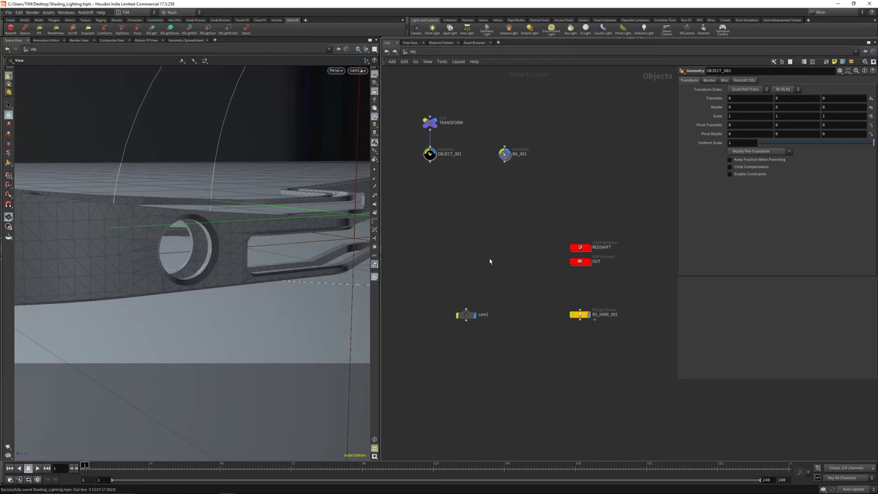
# Step: Copy the Focus Distance parameter from cam1's sampling settings
pyautogui.moveTo(445, 291); pyautogui.dragTo(492, 320)
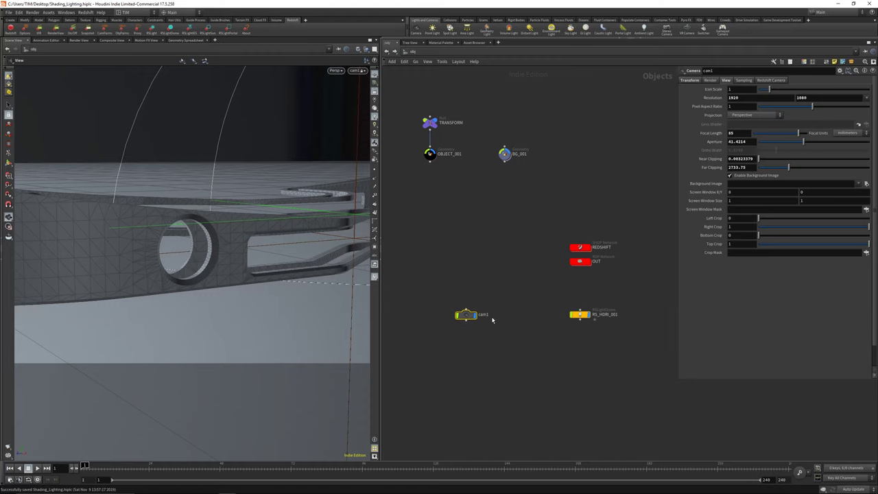
pyautogui.click(742, 80)
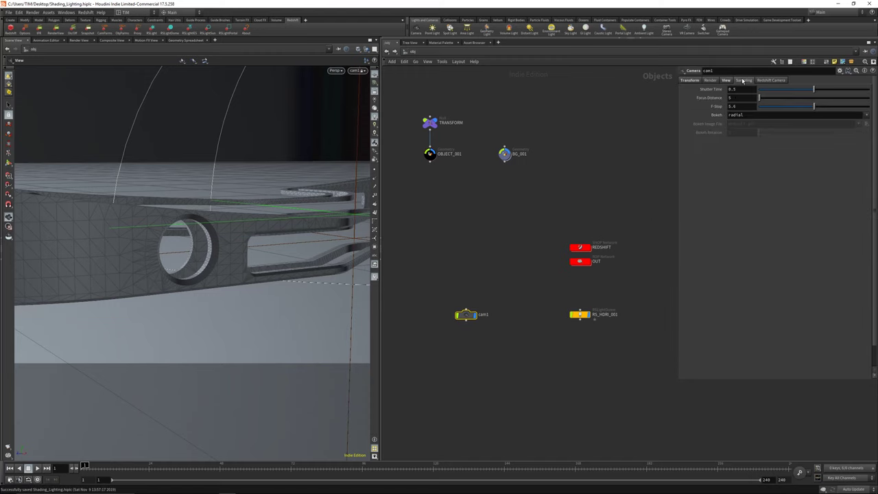
pyautogui.rightClick(708, 99)
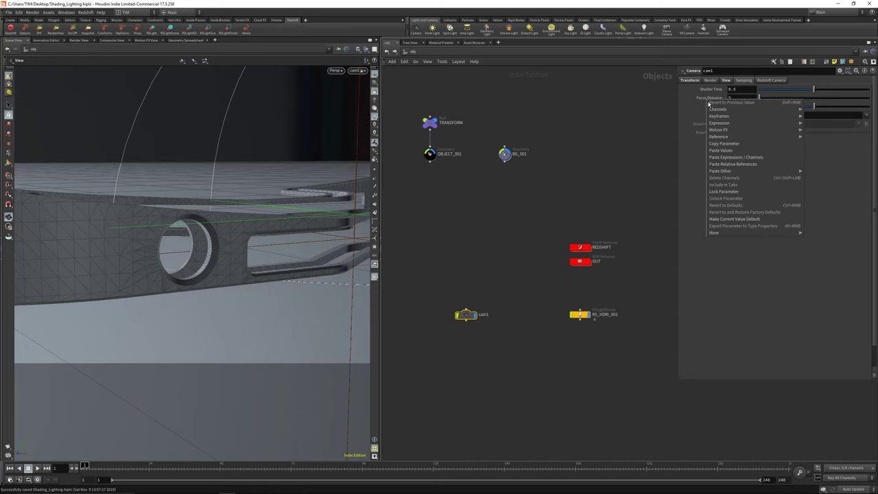
pyautogui.click(722, 144)
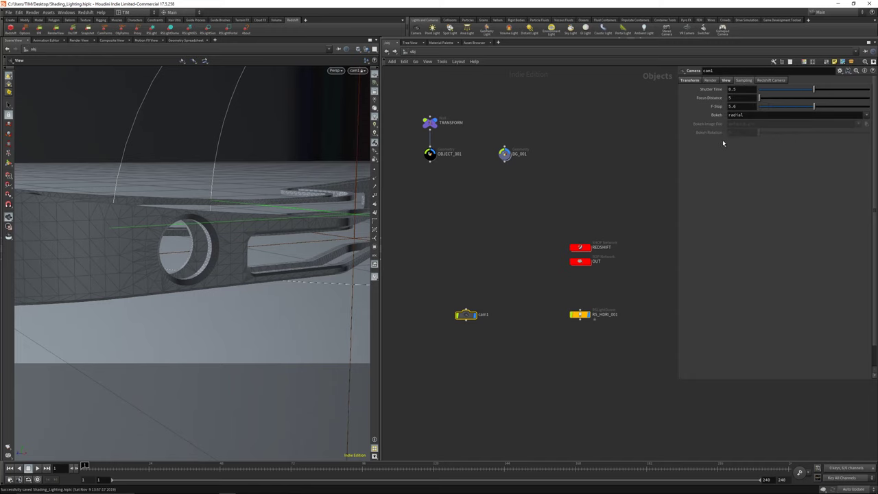
# Step: Enable DOF in cam1's Redshift camera settings, without Houdini camera focus/fstop, and paste the copied parameter into Focus Distance as a relative reference
pyautogui.click(770, 81)
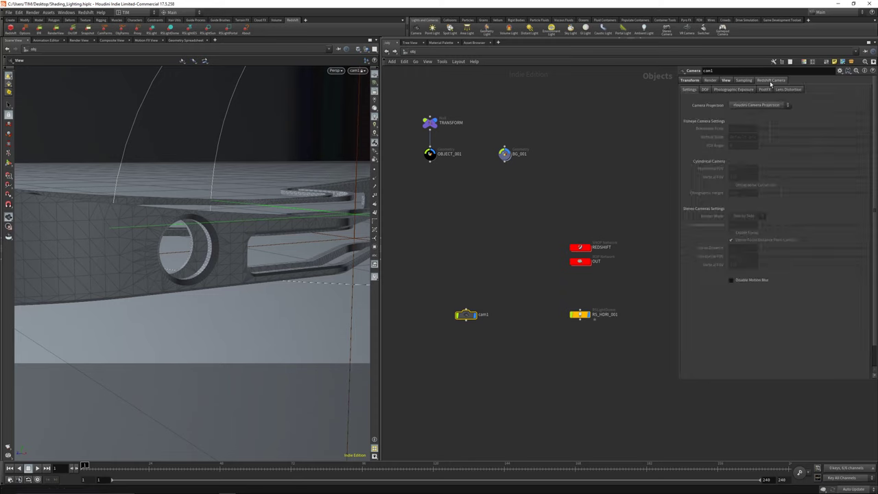
pyautogui.click(705, 91)
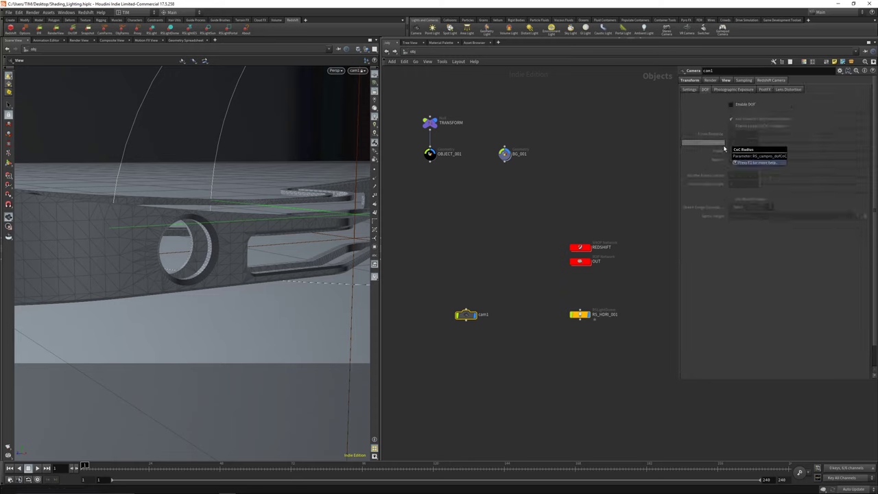
pyautogui.click(739, 104)
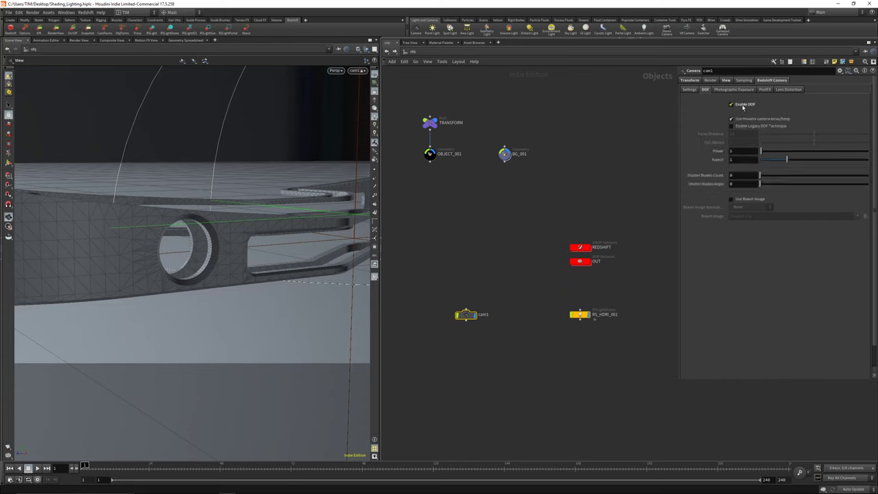
pyautogui.click(730, 118)
pyautogui.rightClick(710, 134)
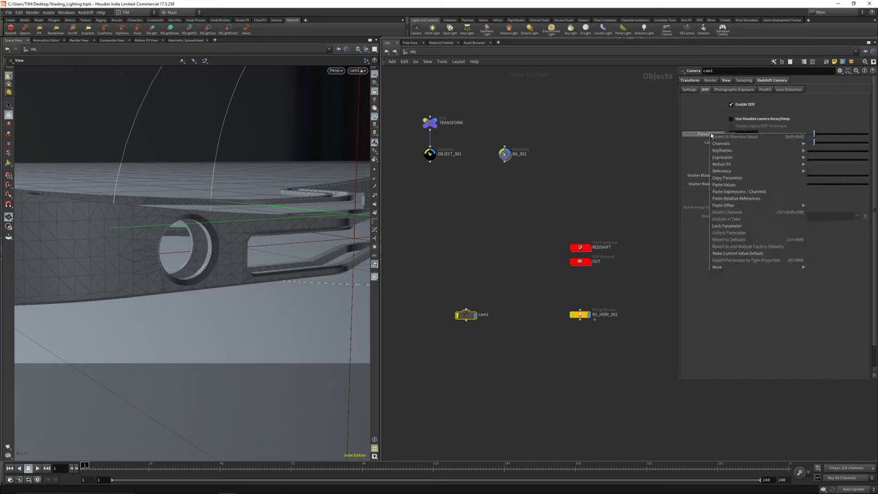
pyautogui.click(748, 197)
pyautogui.click(713, 135)
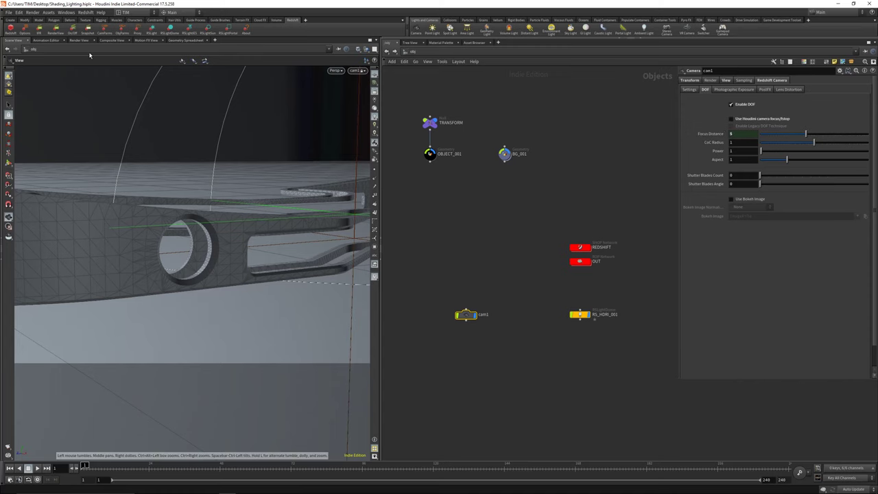
# Step: Restart the Redshift preview render and pick the depth-of-field focus point at the edge of the frame's round hole
pyautogui.click(57, 32)
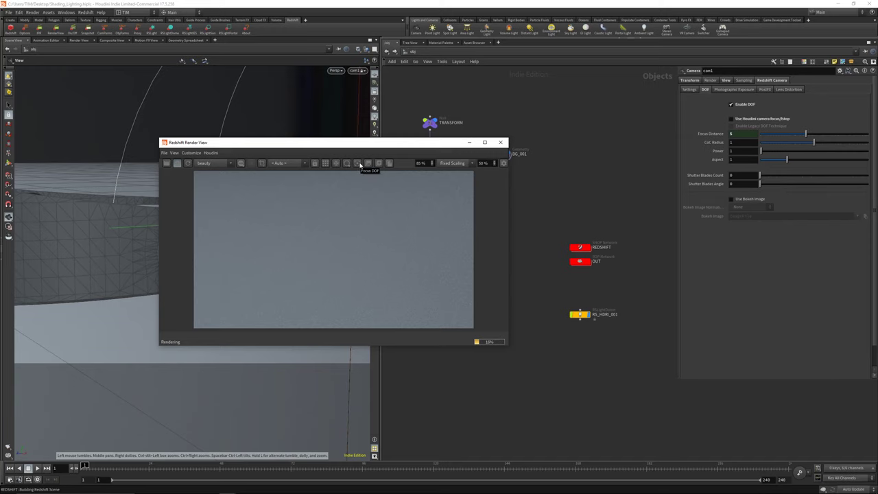
pyautogui.click(358, 163)
pyautogui.click(329, 253)
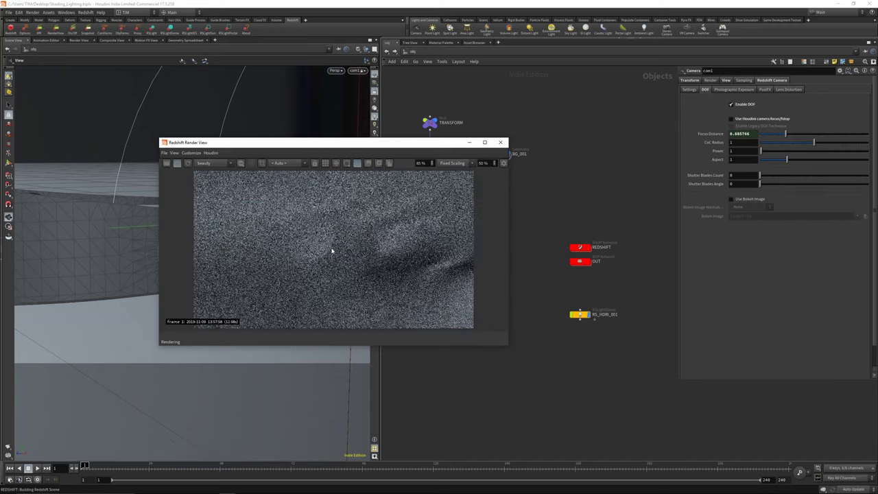
pyautogui.click(356, 227)
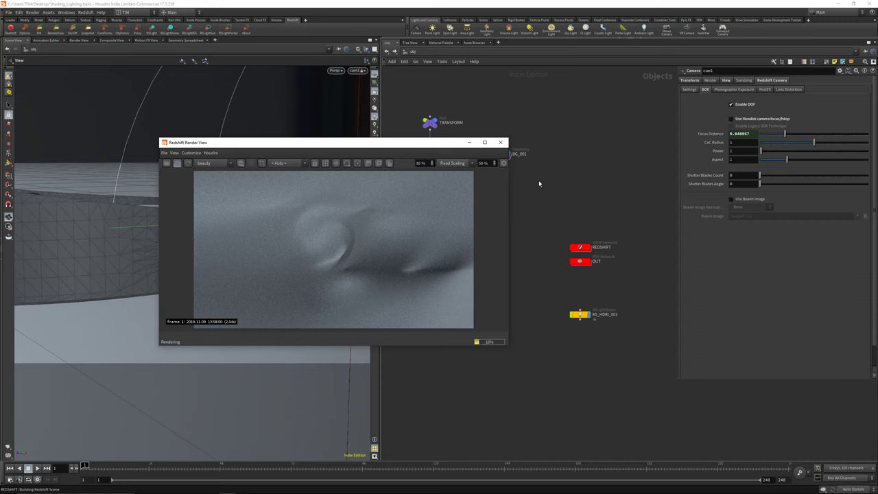
# Step: Reduce cam1's CoC Radius to 0.1 and further to 0.025
pyautogui.click(747, 142)
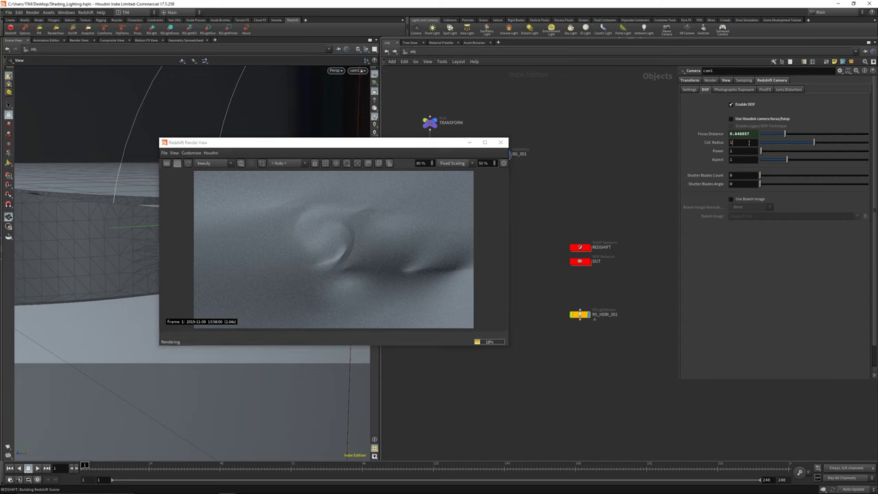
pyautogui.write('0.1')
pyautogui.press('Return')
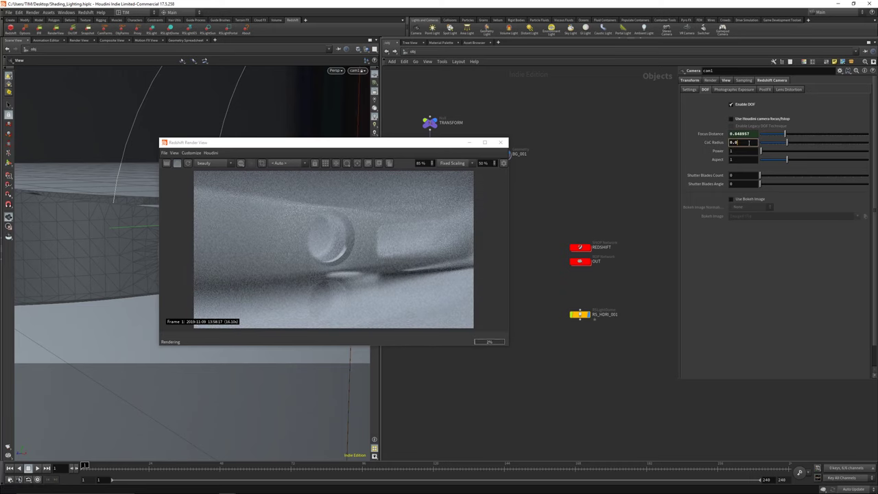
pyautogui.write('25')
pyautogui.press('Return')
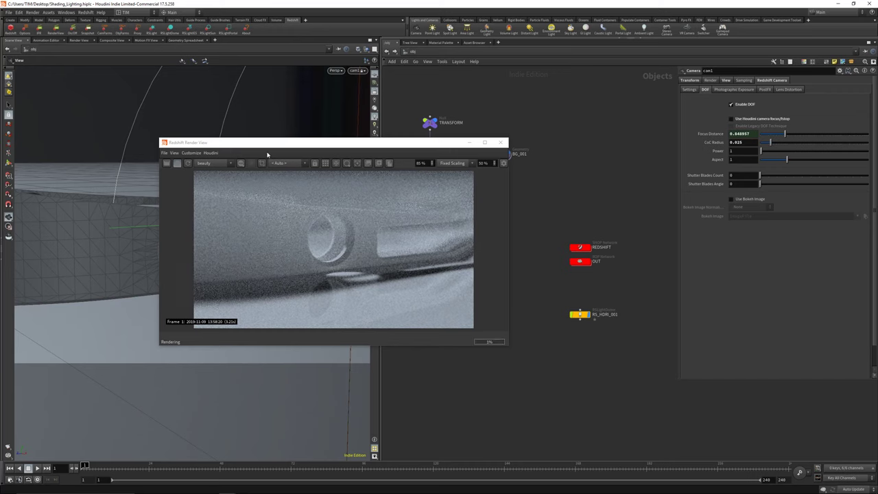
# Step: Pick the focus point beside the frame's round hole and reframe cam1 to show the hole and neighbouring slot
pyautogui.click(364, 221)
pyautogui.click(350, 230)
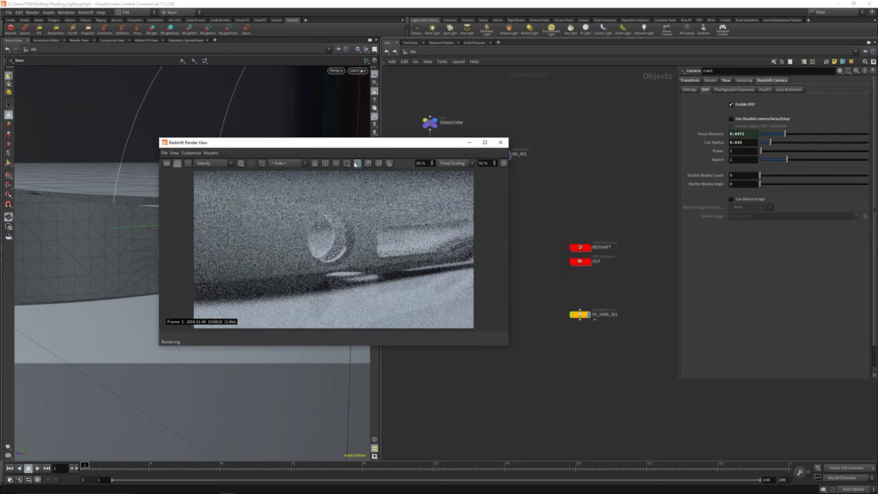
pyautogui.moveTo(337, 147); pyautogui.dragTo(472, 152)
pyautogui.moveTo(207, 249)
pyautogui.mouseDown()
pyautogui.moveTo(198, 234)
pyautogui.moveTo(210, 235)
pyautogui.moveTo(199, 240)
pyautogui.mouseUp()
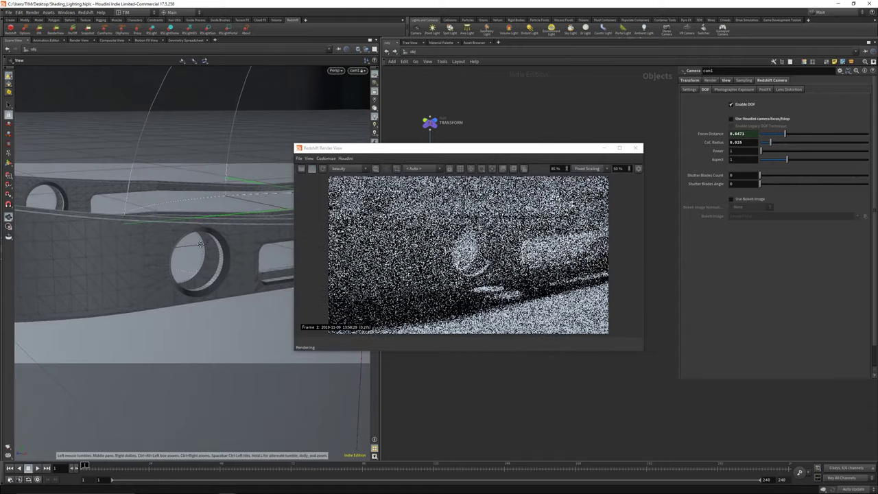
pyautogui.moveTo(450, 147); pyautogui.dragTo(188, 135)
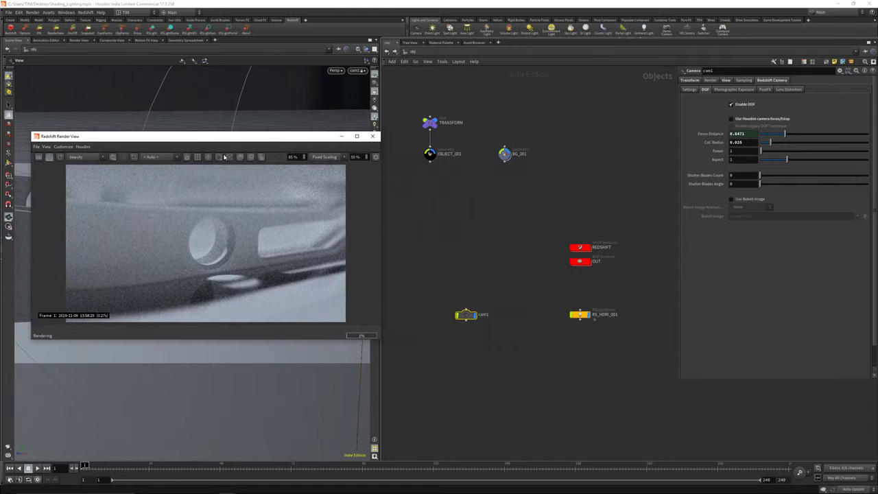
# Step: Pick the depth-of-field focus point again on the round hole's edge and close the render preview
pyautogui.click(229, 158)
pyautogui.click(232, 231)
pyautogui.click(372, 136)
# Step: Open the OBJECT_001 geometry network to reach its MAT_OBJECT material node
pyautogui.moveTo(451, 208); pyautogui.dragTo(499, 274, button='middle')
pyautogui.doubleClick(476, 221)
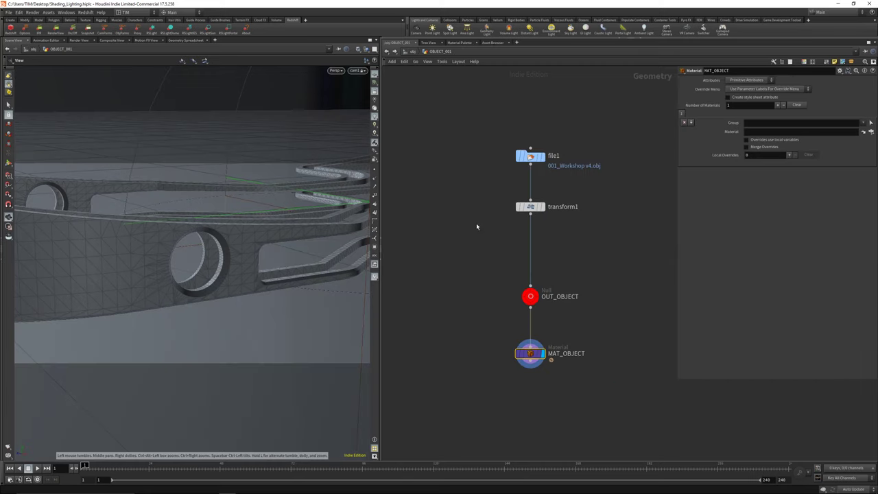
pyautogui.moveTo(527, 385); pyautogui.dragTo(521, 308, button='middle')
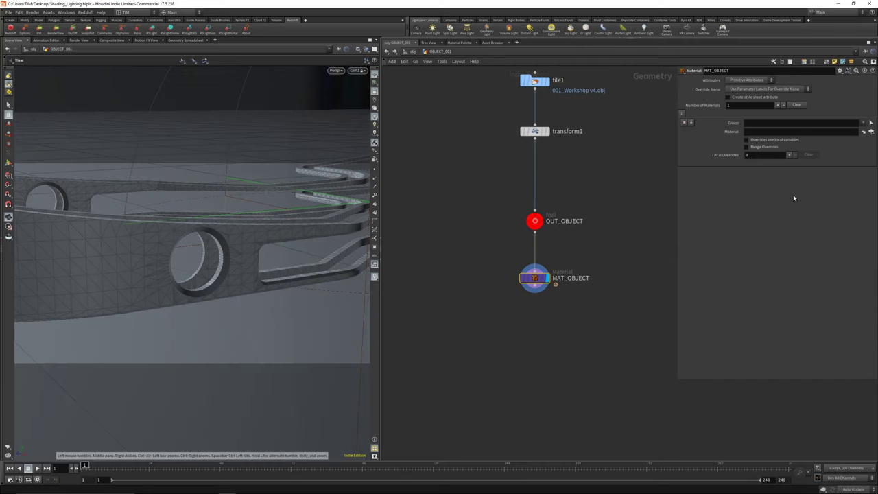
# Step: Enter /obj/REDSHIFT/MAT_OBJECT as the material path of the MAT_OBJECT node and clear it again
pyautogui.click(775, 131)
pyautogui.write('/')
pyautogui.press('Down')
pyautogui.press('Down')
pyautogui.press('Down')
pyautogui.press('Down')
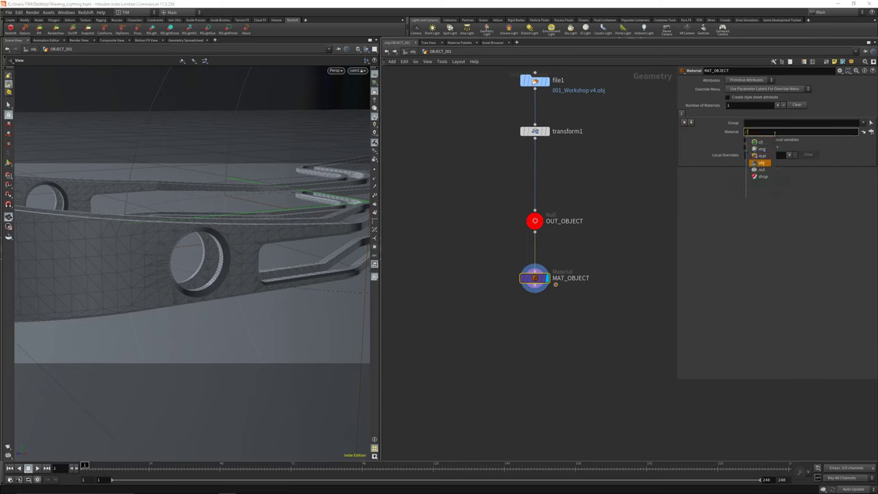
pyautogui.press('Return')
pyautogui.press('Down')
pyautogui.press('Down')
pyautogui.press('Down')
pyautogui.press('Down')
pyautogui.press('Down')
pyautogui.press('Up')
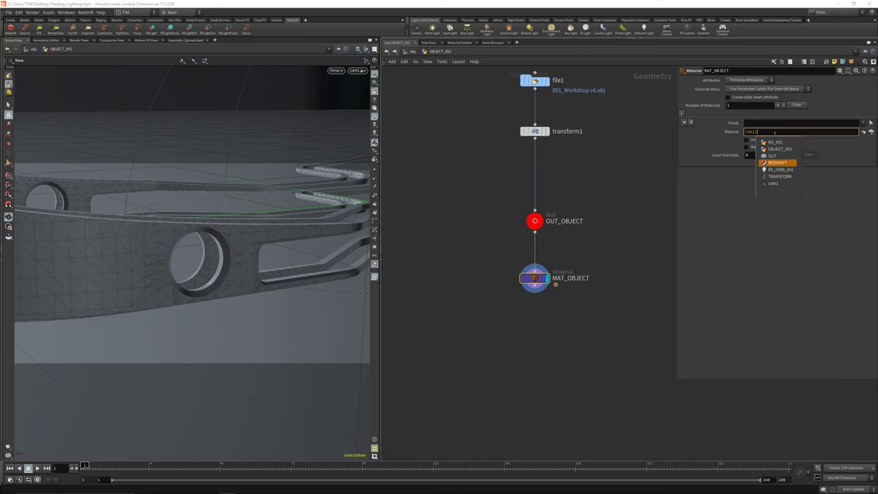
pyautogui.press('Return')
pyautogui.press('Down')
pyautogui.press('Down')
pyautogui.press('Return')
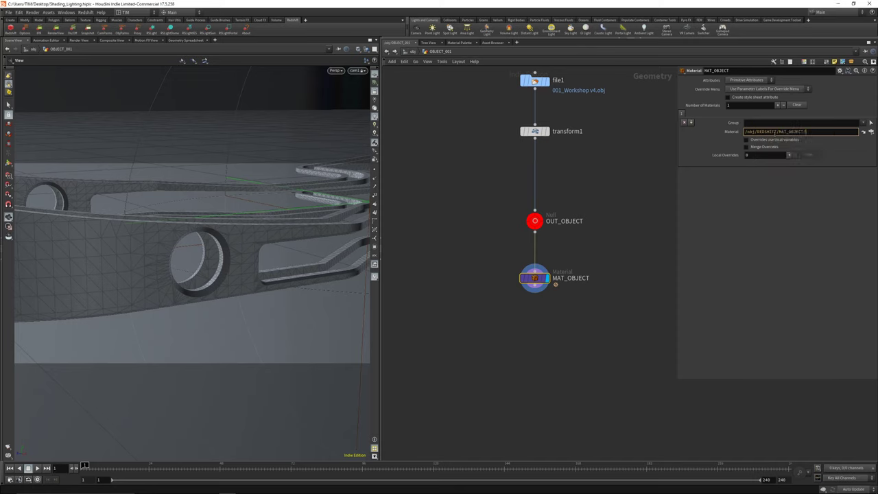
pyautogui.press('BackSpace')
pyautogui.press('Return')
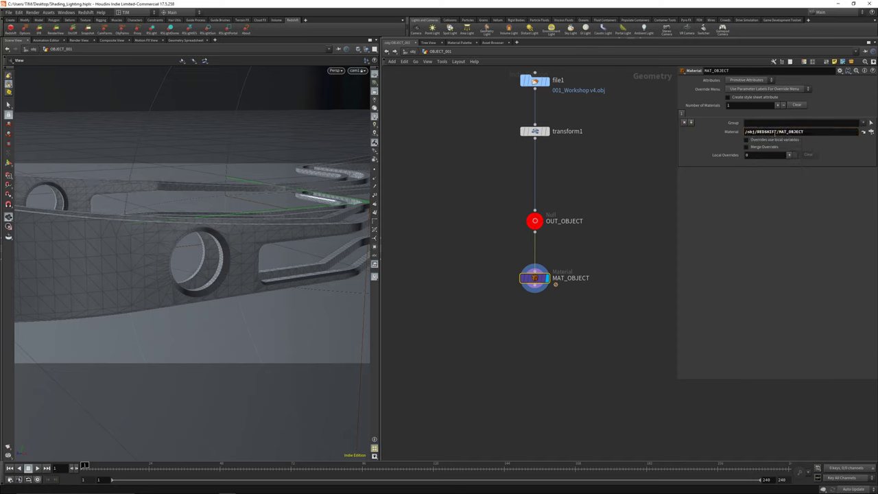
pyautogui.moveTo(816, 133); pyautogui.dragTo(625, 173)
pyautogui.press('BackSpace')
pyautogui.press('Return')
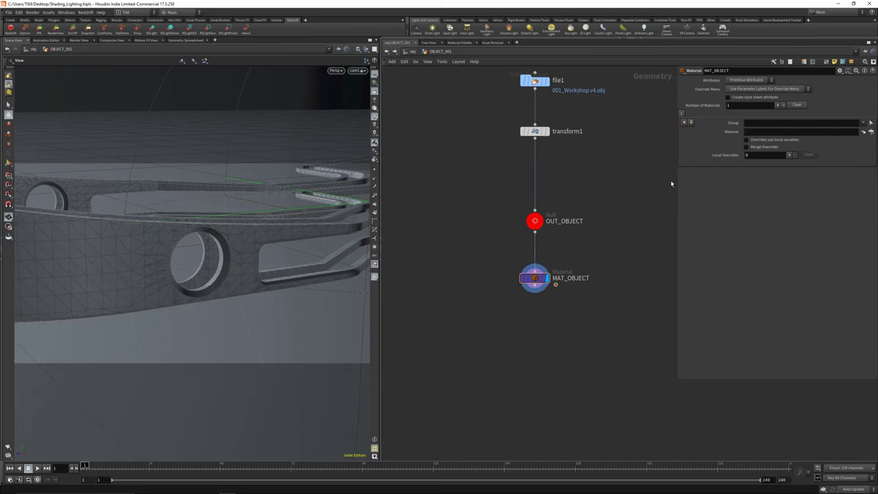
# Step: Assign MAT_OBJECT from the REDSHIFT network through the operator chooser and clear the material path again
pyautogui.click(871, 132)
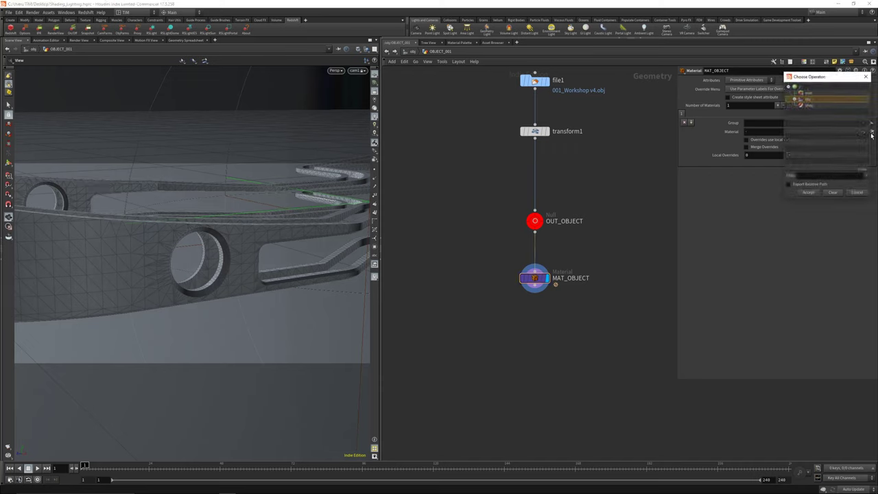
pyautogui.moveTo(797, 73); pyautogui.dragTo(701, 209)
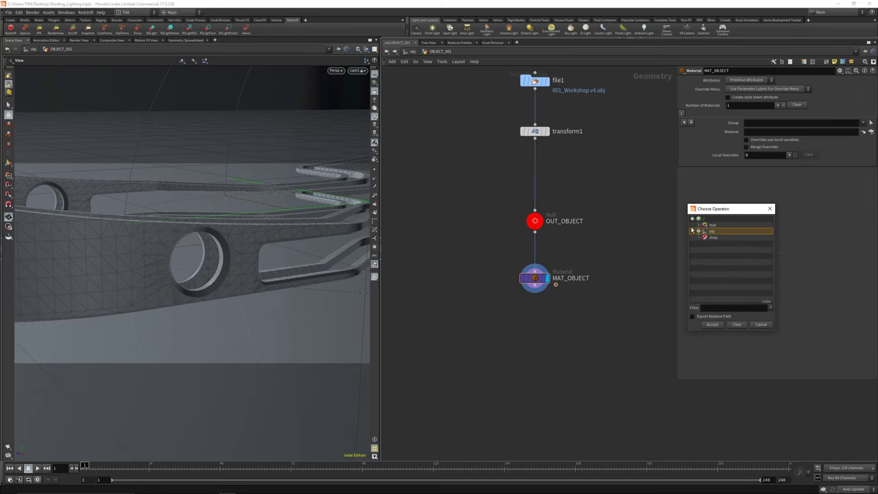
pyautogui.click(698, 230)
pyautogui.click(705, 237)
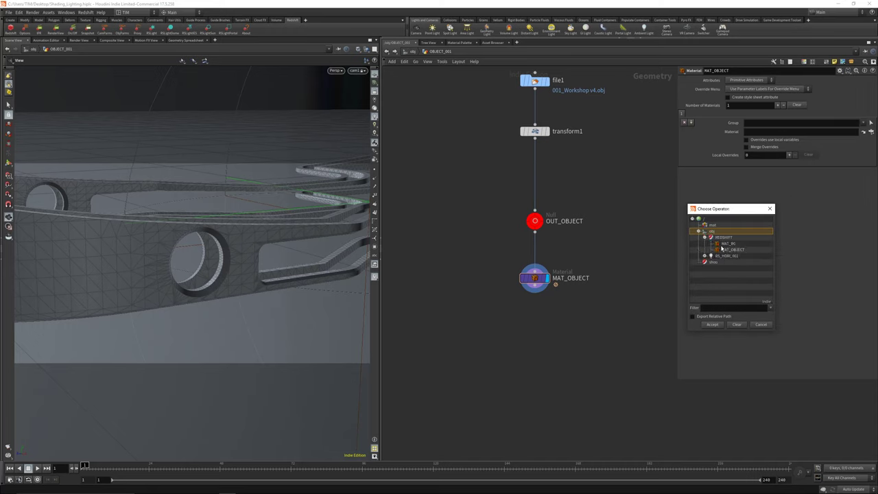
pyautogui.click(731, 249)
pyautogui.click(712, 325)
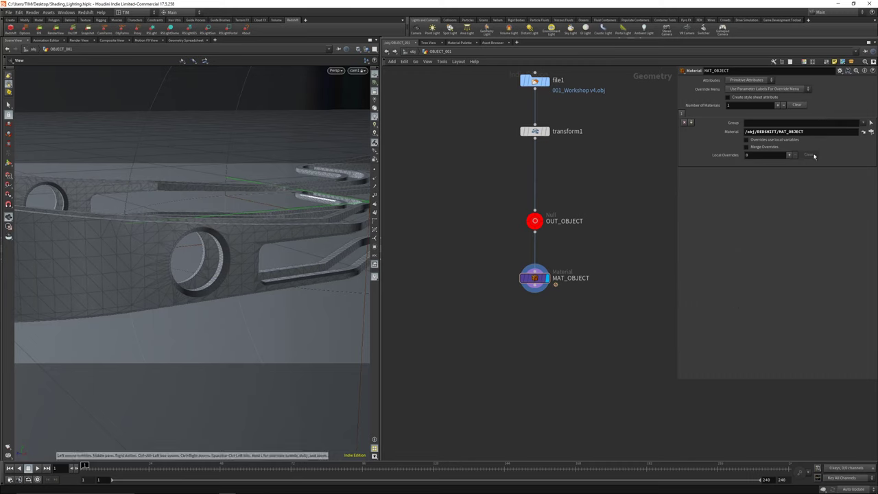
pyautogui.moveTo(814, 131); pyautogui.dragTo(725, 141)
pyautogui.press('BackSpace')
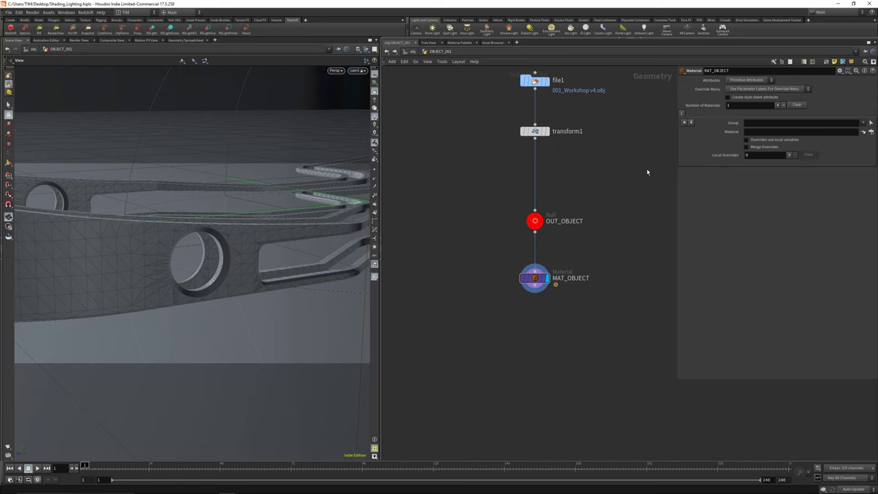
# Step: Show the network tree and assign REDSHIFT's MAT_OBJECT from it to the object's material node as ../../REDSHIFT/MAT_OBJECT
pyautogui.hotkey('shift', 'w')
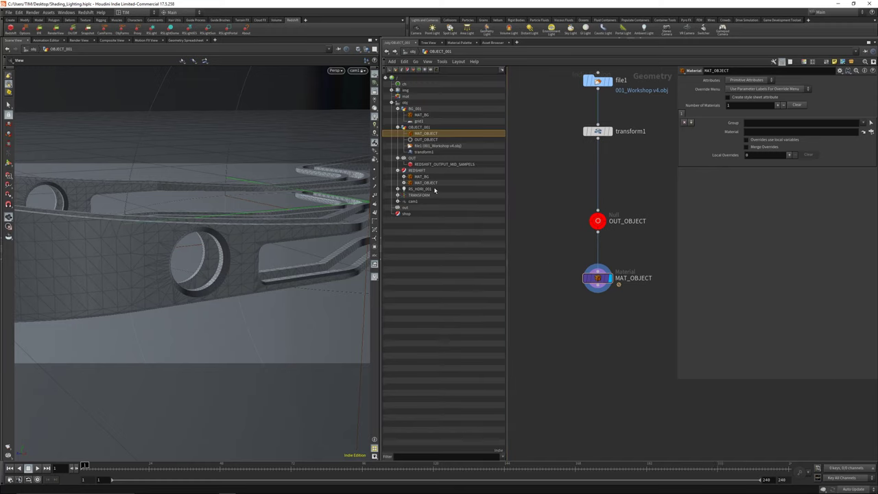
pyautogui.moveTo(425, 179); pyautogui.dragTo(770, 134)
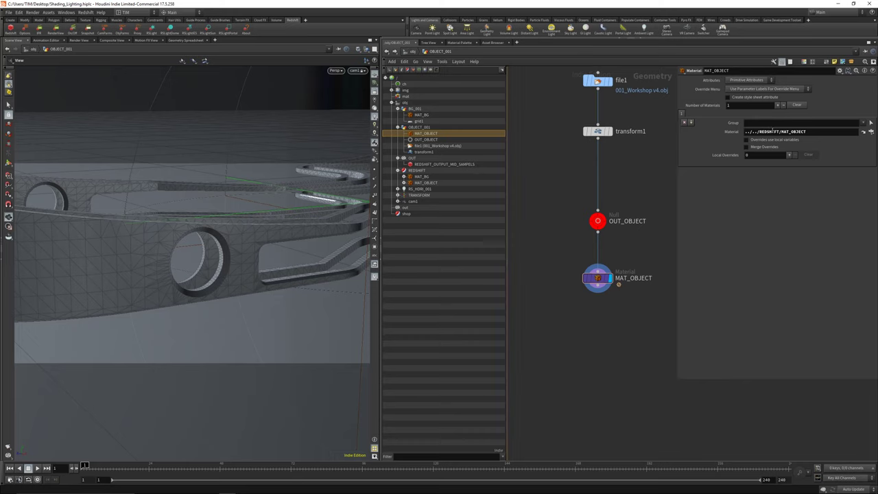
pyautogui.moveTo(553, 237); pyautogui.dragTo(638, 332)
# Step: Assign REDSHIFT's MAT_BG from the tree to BG_001's material node as ../../REDSHIFT/MAT_BG, and hide the tree
pyautogui.click(415, 52)
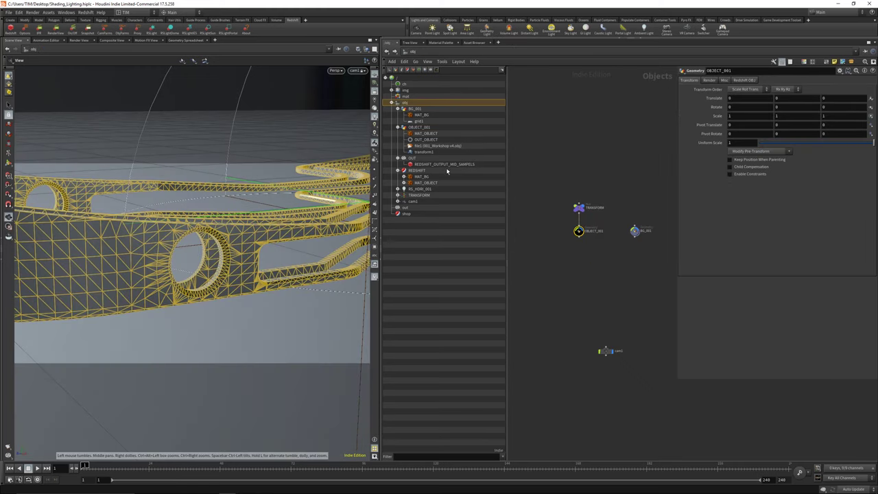
pyautogui.click(421, 115)
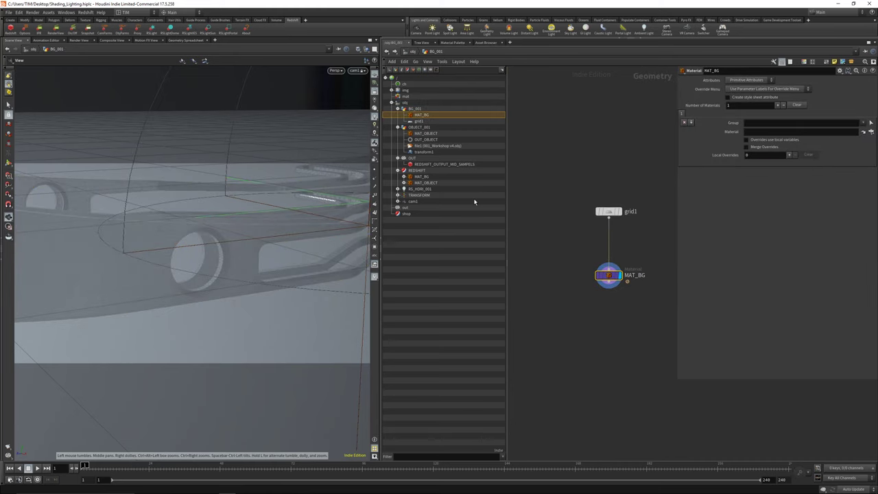
pyautogui.moveTo(422, 176)
pyautogui.mouseDown()
pyautogui.moveTo(734, 148)
pyautogui.moveTo(755, 132)
pyautogui.mouseUp()
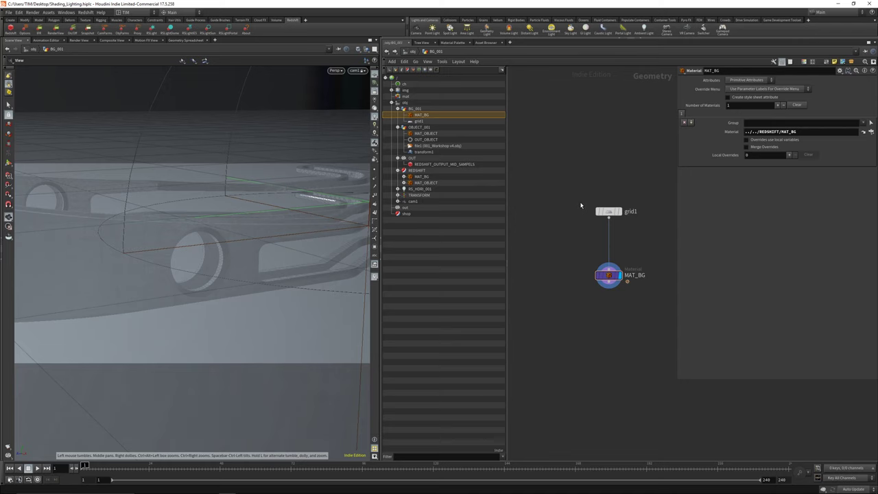
pyautogui.hotkey('shift', 'w')
pyautogui.press('u')
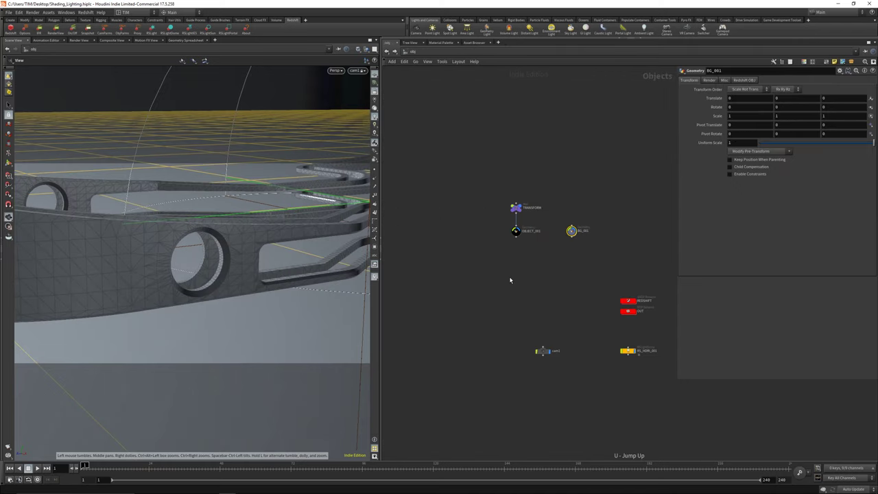
# Step: Open the MAT_BG shader network inside REDSHIFT and start the Redshift preview render
pyautogui.moveTo(543, 287); pyautogui.dragTo(511, 278, button='middle')
pyautogui.scroll(2, 498, 290)
pyautogui.click(512, 278)
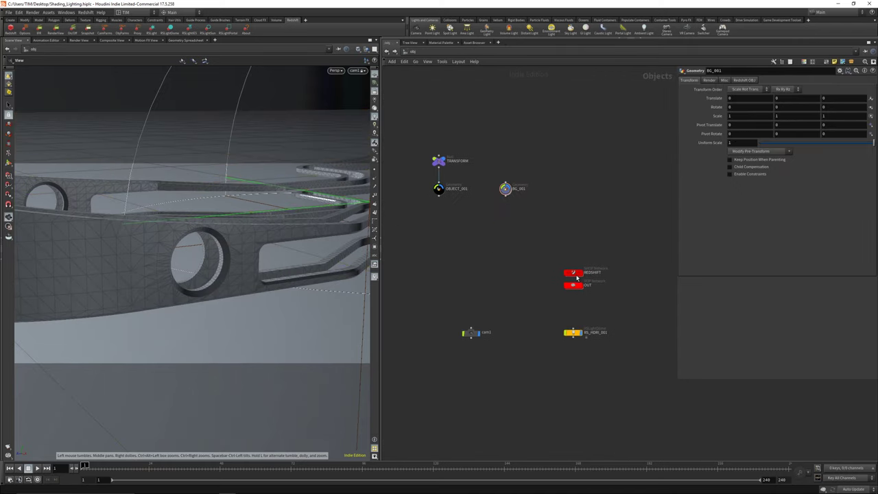
pyautogui.doubleClick(574, 275)
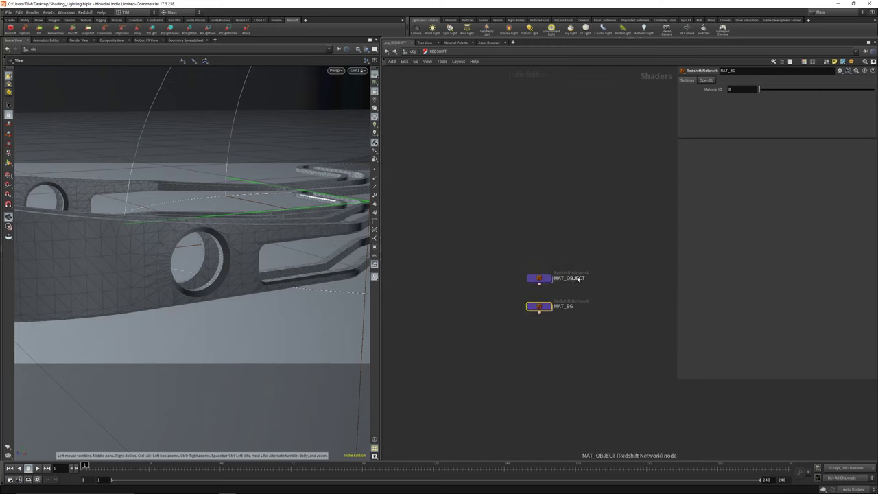
pyautogui.doubleClick(533, 284)
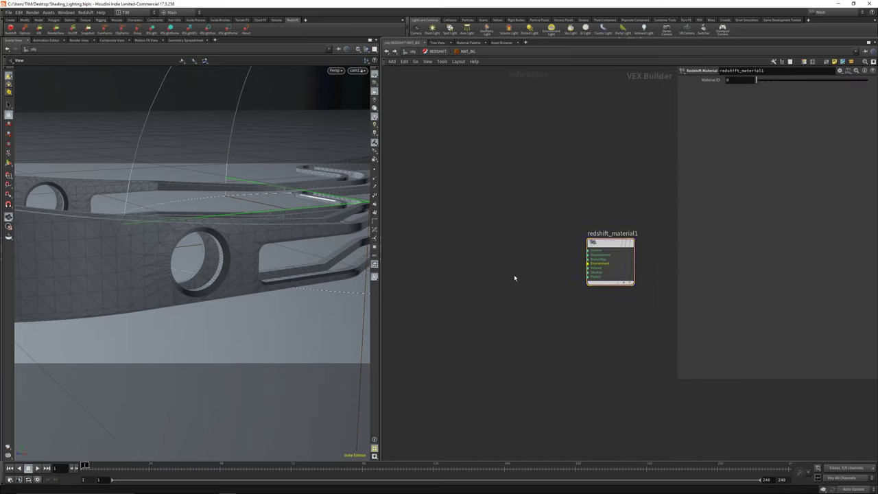
pyautogui.click(59, 31)
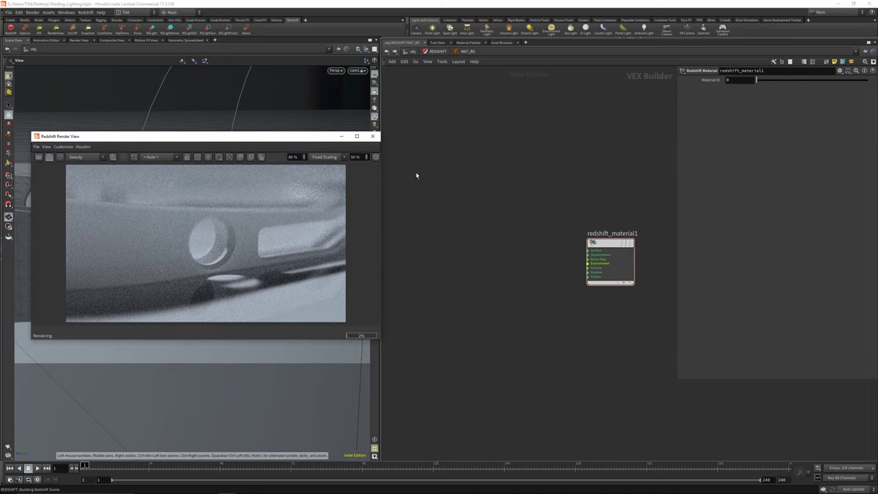
# Step: Add an RS Material node in front of redshift_material1 in the MAT_BG network
pyautogui.press('Tab')
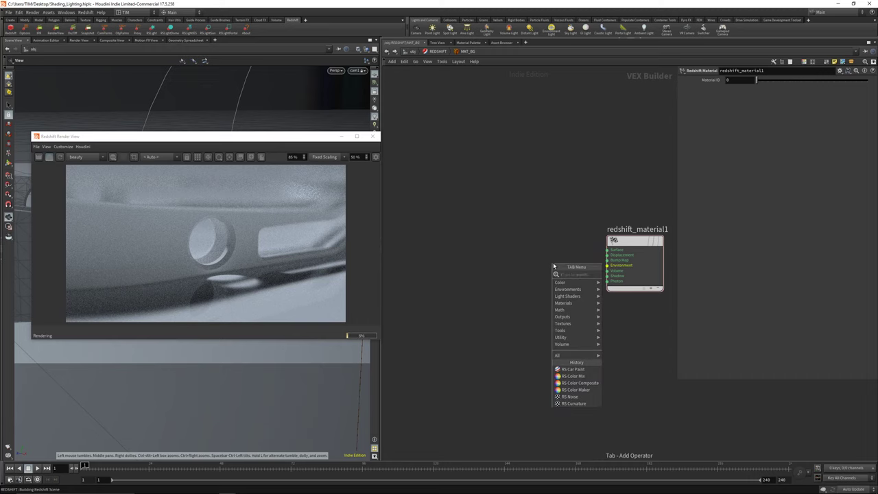
pyautogui.write('rs ma')
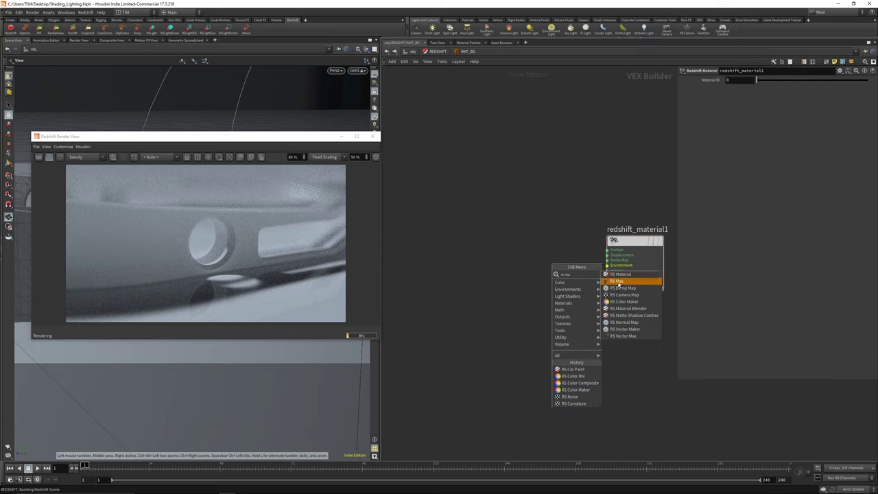
pyautogui.click(615, 275)
pyautogui.click(479, 245)
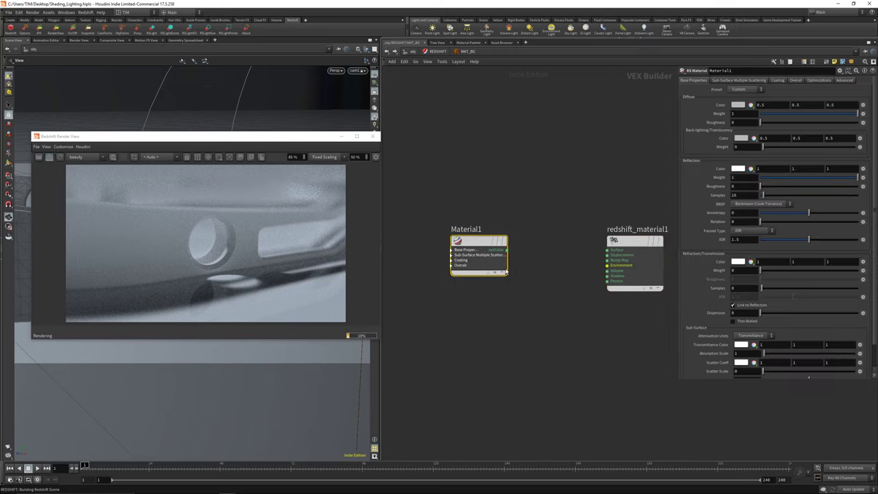
# Step: Colour the redshift_material1 output node red
pyautogui.moveTo(560, 153); pyautogui.dragTo(667, 368)
pyautogui.press('c')
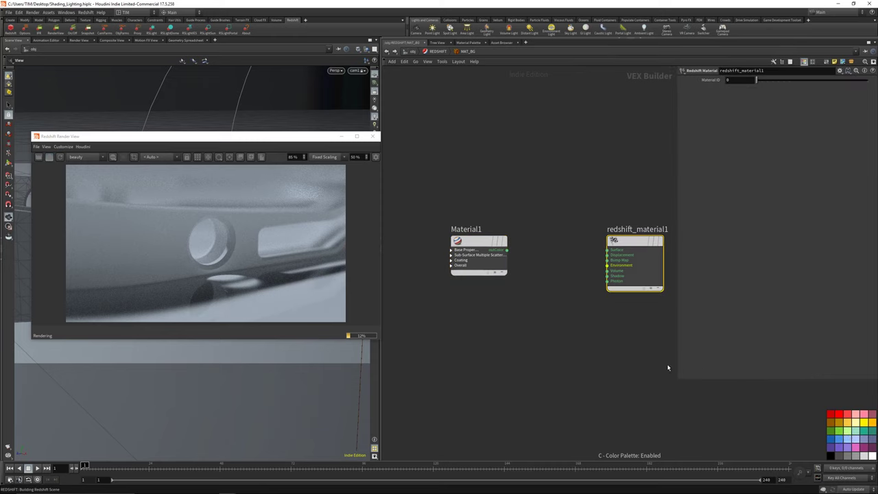
pyautogui.click(838, 414)
pyautogui.press('c')
pyautogui.moveTo(613, 333); pyautogui.dragTo(559, 357, button='middle')
# Step: Rename the redshift_material1 node to RS_OUTPUT
pyautogui.click(599, 252)
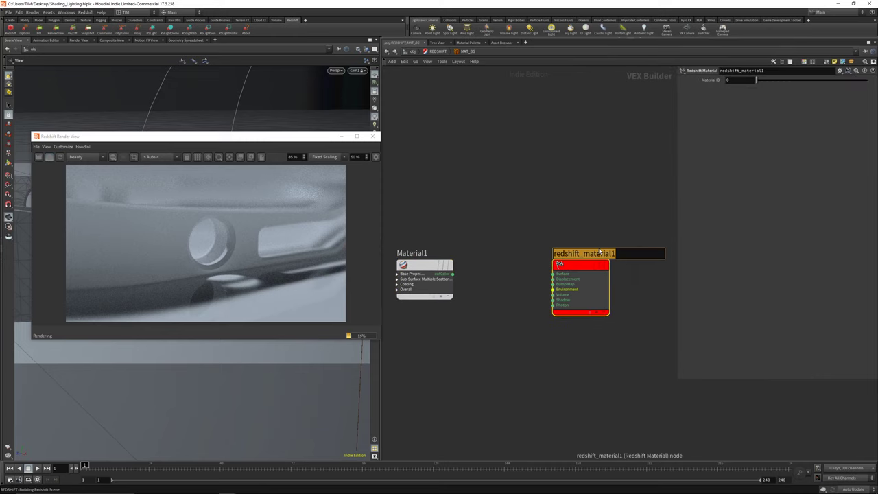
pyautogui.write('OUT')
pyautogui.press('BackSpace')
pyautogui.press('BackSpace')
pyautogui.press('BackSpace')
pyautogui.write('RS_')
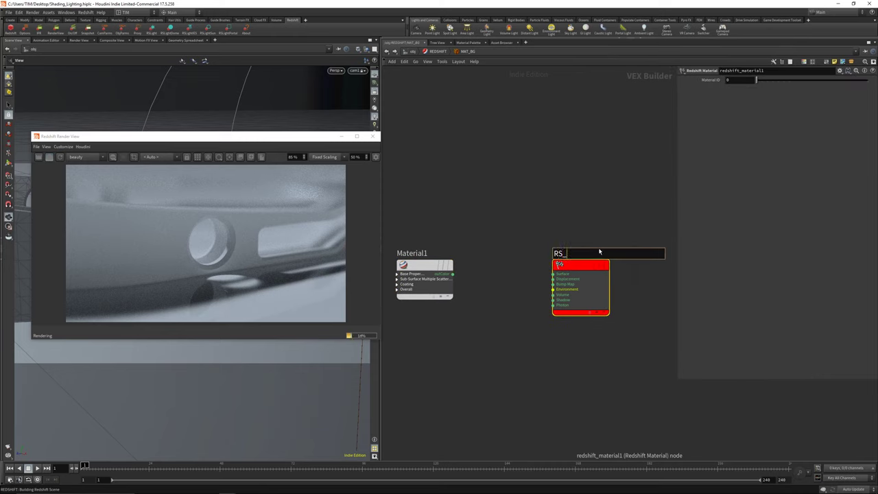
pyautogui.write('OUTPUT')
pyautogui.press('Return')
# Step: Connect Material1's outColor to the Surface input of RS_OUTPUT
pyautogui.moveTo(505, 260); pyautogui.dragTo(574, 255, button='middle')
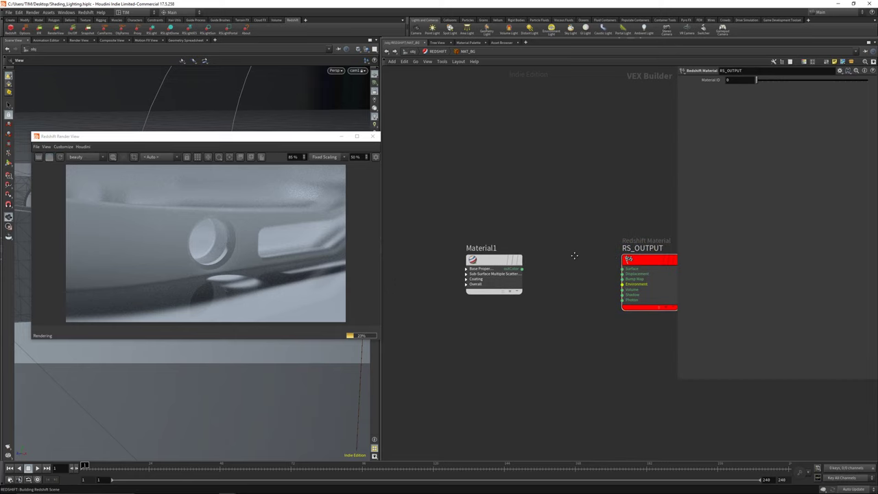
pyautogui.click(522, 269)
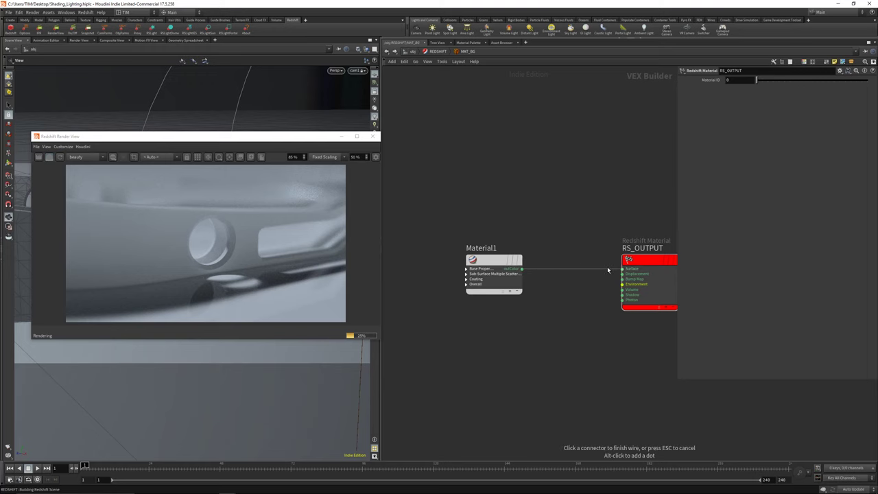
pyautogui.click(622, 268)
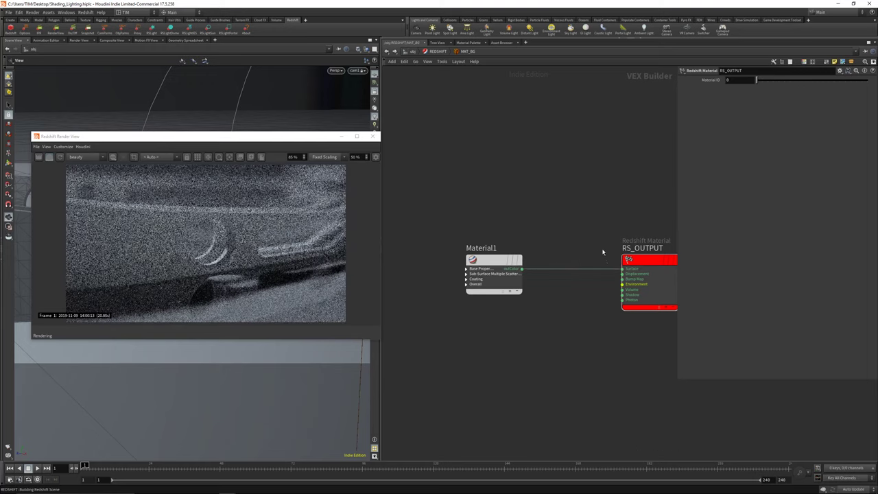
pyautogui.click(499, 284)
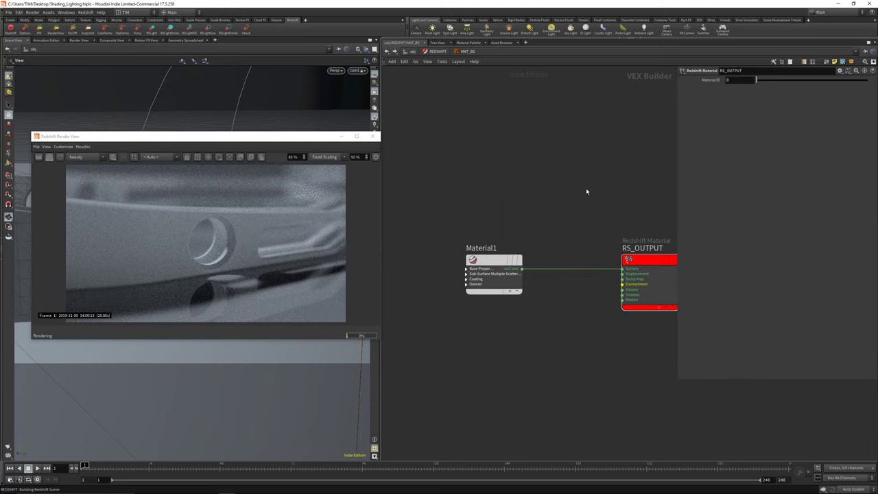
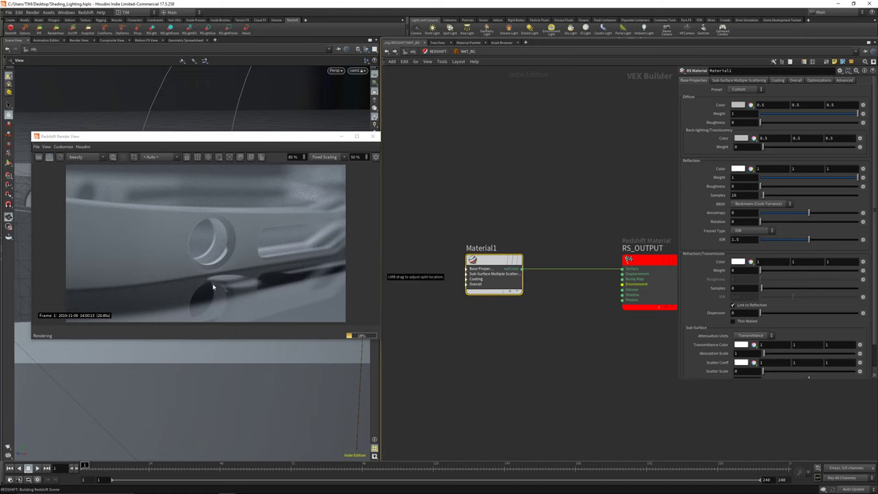
# Step: Try the Aluminium, Gold, Copper, Platinum and Silver presets on Material1
pyautogui.click(738, 89)
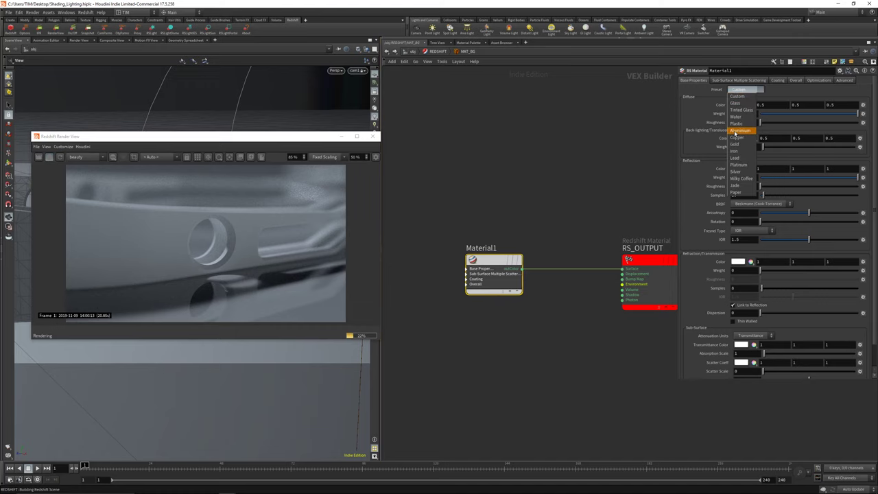
pyautogui.click(739, 130)
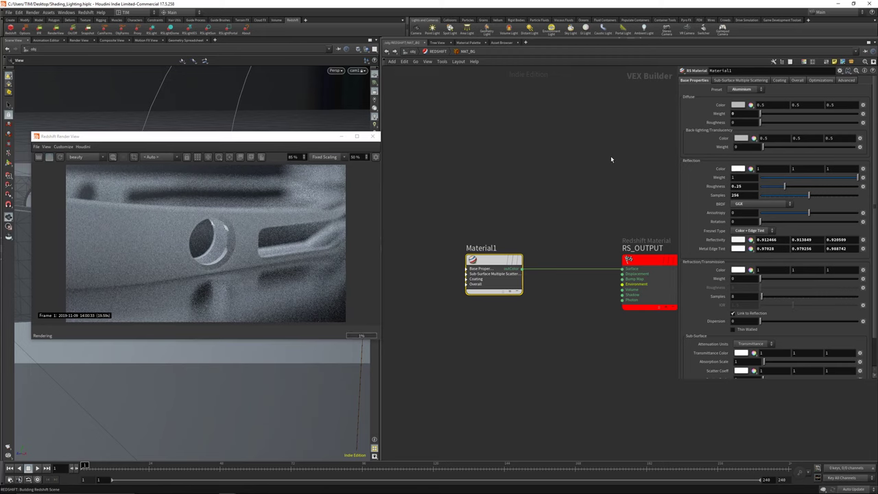
pyautogui.click(741, 90)
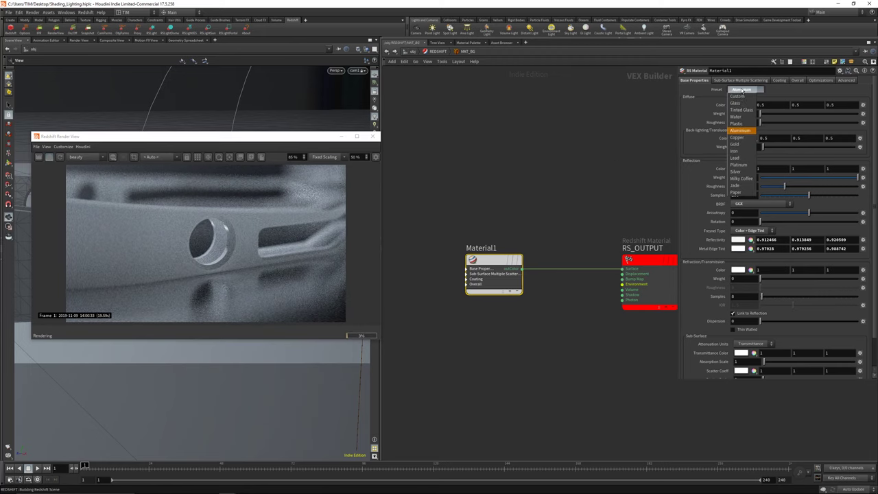
pyautogui.click(736, 144)
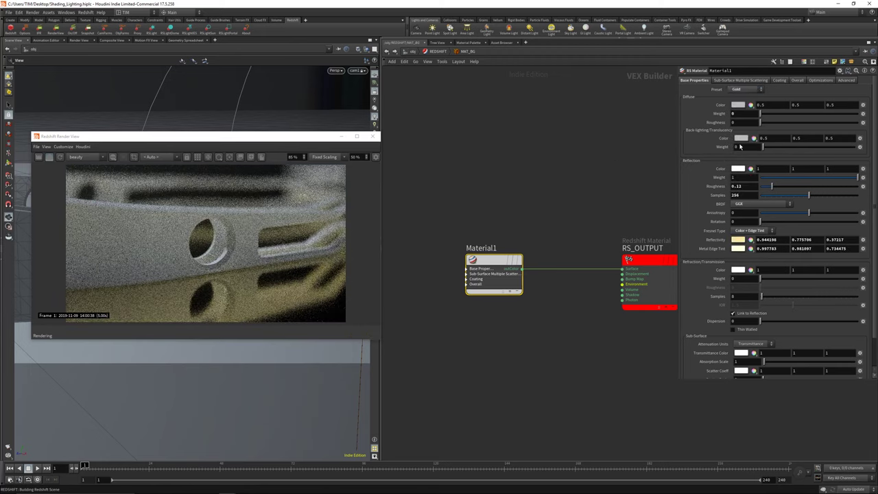
pyautogui.click(741, 90)
pyautogui.click(738, 138)
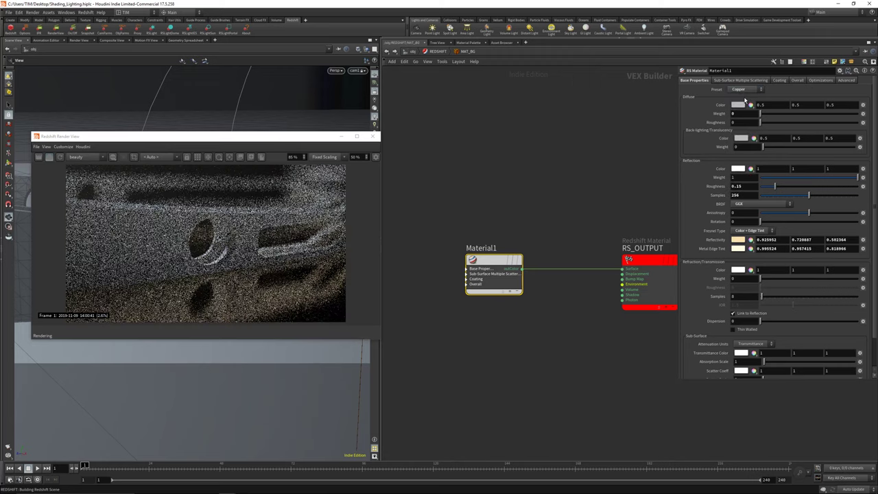
pyautogui.click(741, 89)
pyautogui.click(748, 166)
pyautogui.click(741, 90)
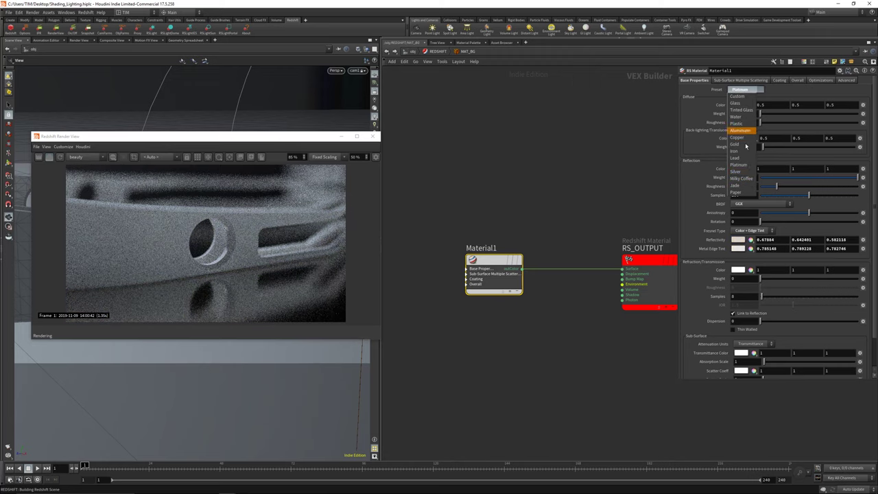
pyautogui.click(734, 172)
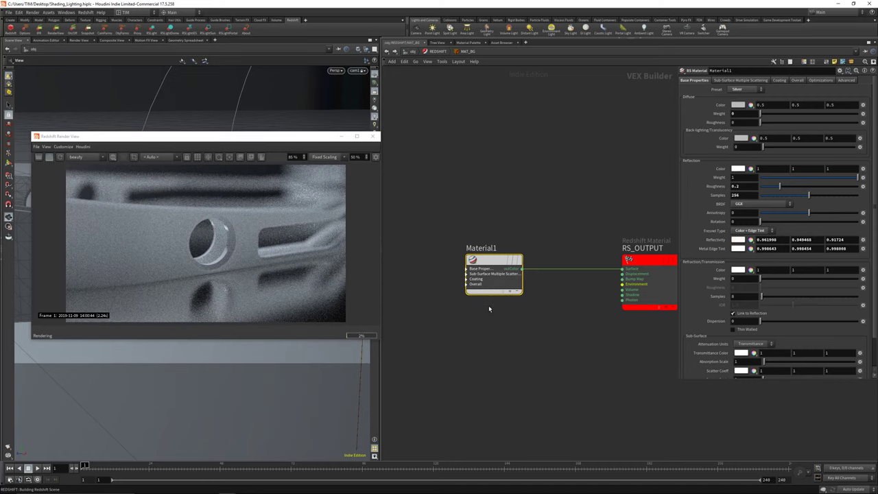
# Step: Delete Material1 and add a fresh RS Material node in front of RS_OUTPUT
pyautogui.press('Delete')
pyautogui.press('Tab')
pyautogui.write('r')
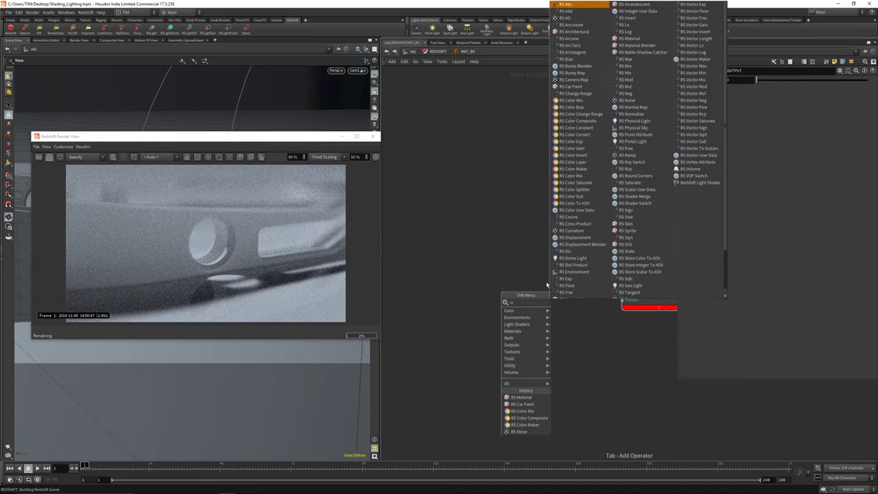
pyautogui.write('smate')
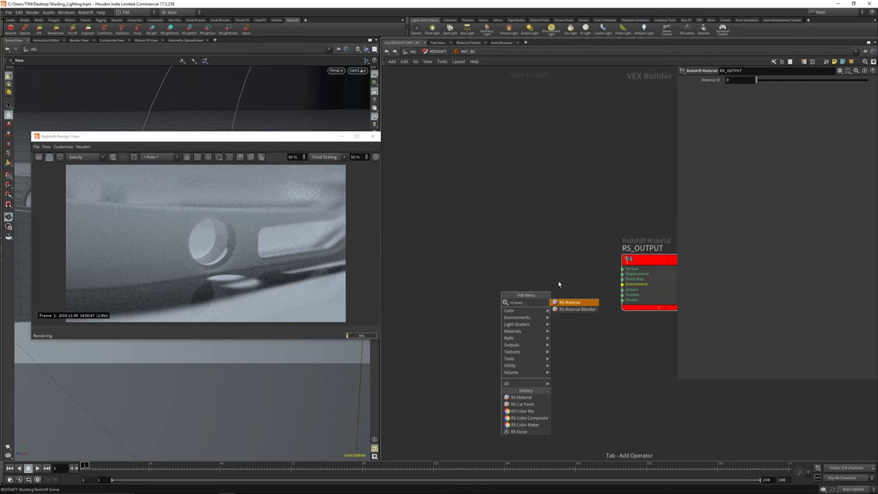
pyautogui.click(562, 302)
pyautogui.click(503, 267)
# Step: Connect the new material's outColor to the Surface input of RS_OUTPUT and save the scene
pyautogui.moveTo(622, 269); pyautogui.dragTo(524, 269)
pyautogui.click(469, 270)
pyautogui.click(521, 215)
pyautogui.hotkey('ctrl', 's')
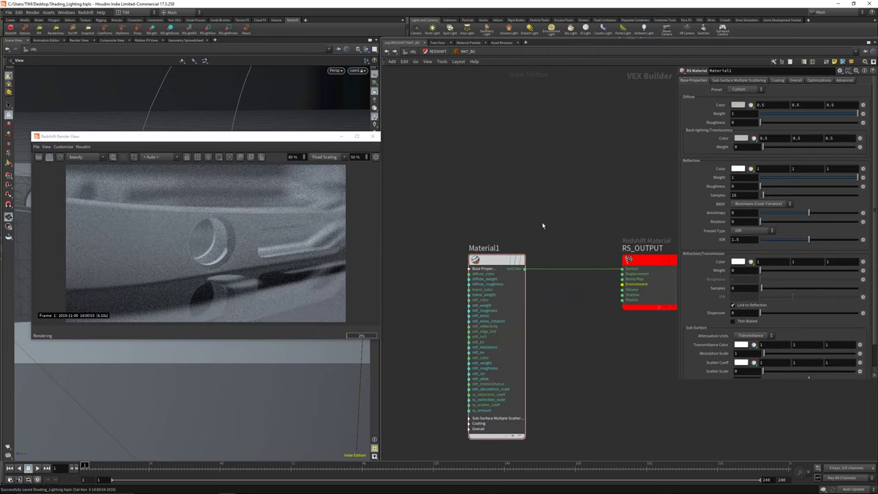
# Step: Collapse the Base Properties inputs on the Material1 node and rename it to MAT_BG
pyautogui.moveTo(542, 221); pyautogui.dragTo(539, 214, button='middle')
pyautogui.click(464, 262)
pyautogui.moveTo(492, 167); pyautogui.dragTo(493, 383)
pyautogui.moveTo(430, 127); pyautogui.dragTo(544, 373)
pyautogui.moveTo(453, 182); pyautogui.dragTo(521, 291)
pyautogui.doubleClick(486, 242)
pyautogui.write('MAT_')
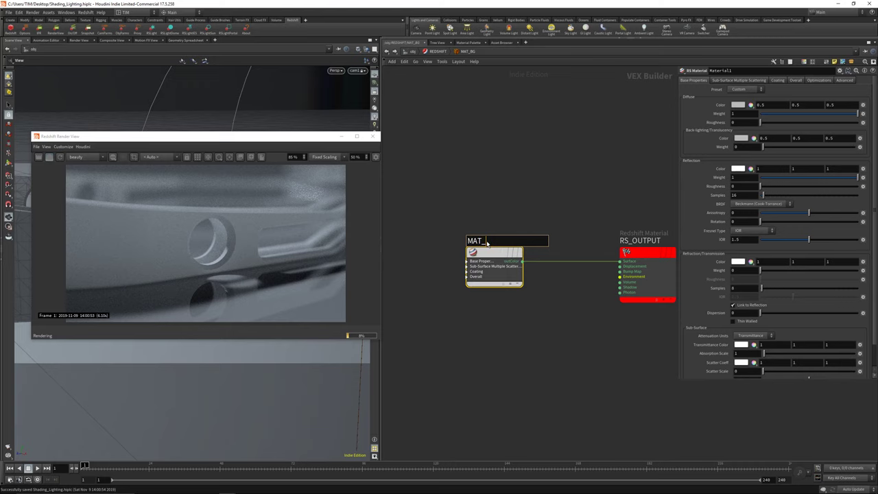
pyautogui.write('BG')
pyautogui.press('Return')
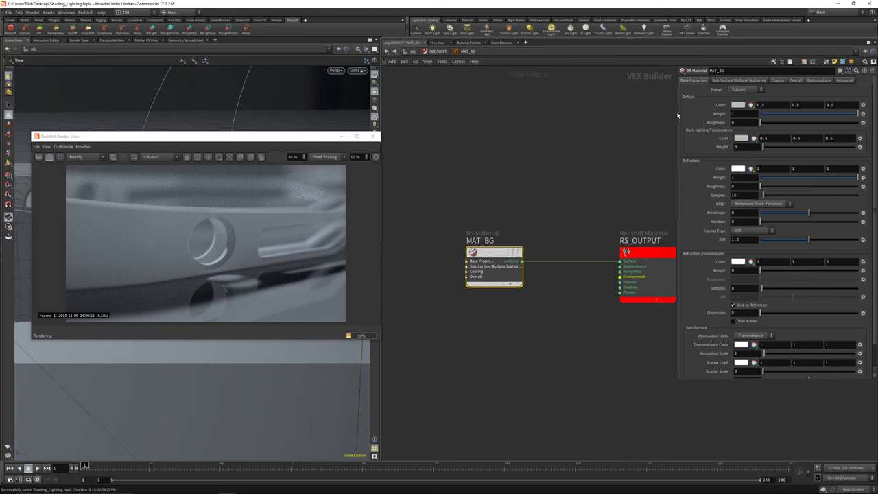
# Step: Set the diffuse color of the MAT_BG material node to black (0, 0, 0)
pyautogui.moveTo(677, 115); pyautogui.dragTo(629, 111)
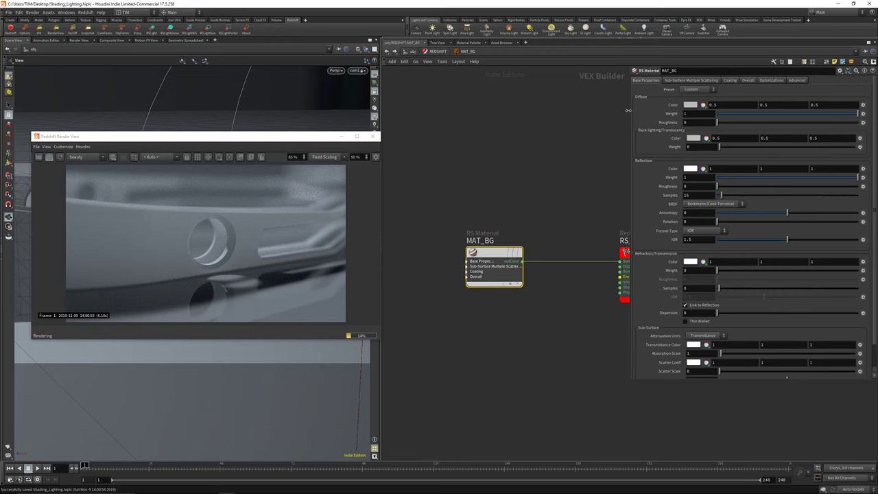
pyautogui.doubleClick(717, 105)
pyautogui.write('0')
pyautogui.press('Return')
pyautogui.doubleClick(768, 105)
pyautogui.write('0')
pyautogui.press('Return')
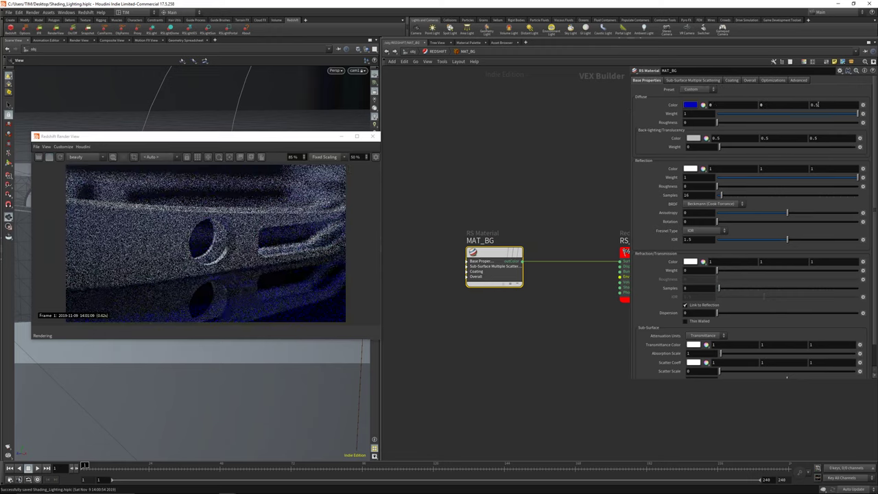
pyautogui.doubleClick(822, 104)
pyautogui.write('00')
pyautogui.press('Return')
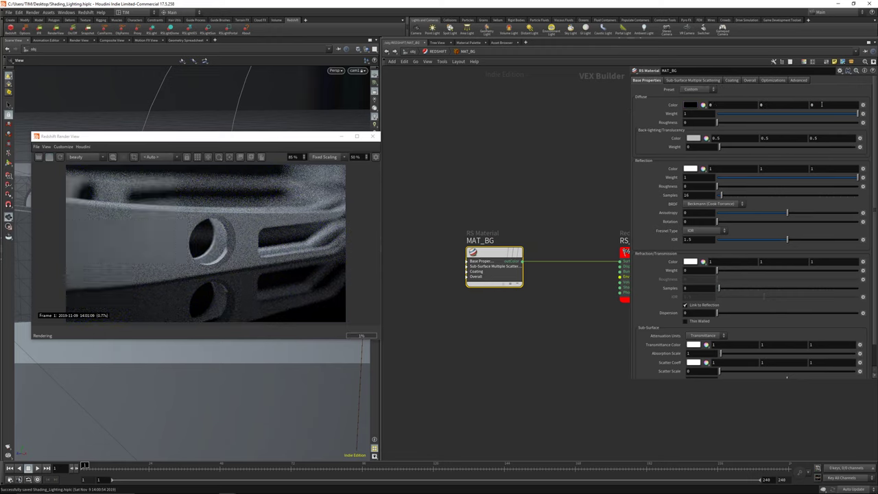
# Step: Set the diffuse weight of MAT_BG to 0
pyautogui.doubleClick(695, 114)
pyautogui.write('0')
pyautogui.press('Return')
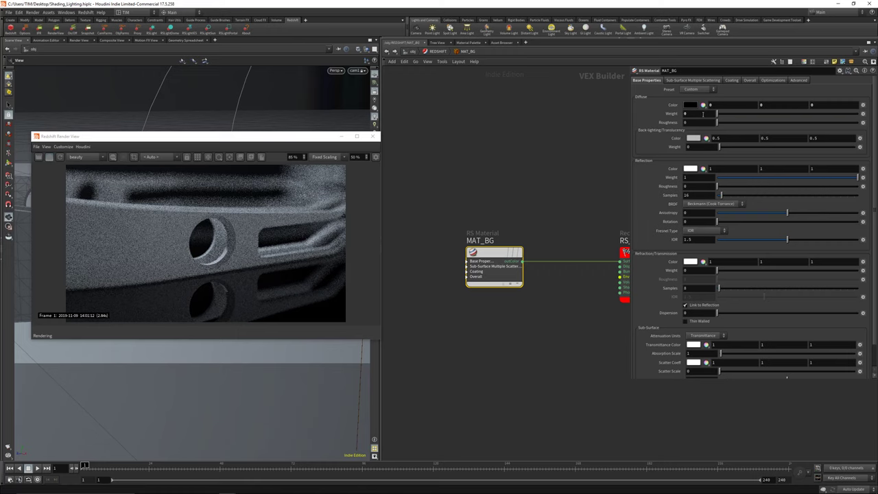
# Step: Set MAT_BG's reflection BRDF to GGX and its Fresnel type to Color + Edge Tint
pyautogui.click(696, 204)
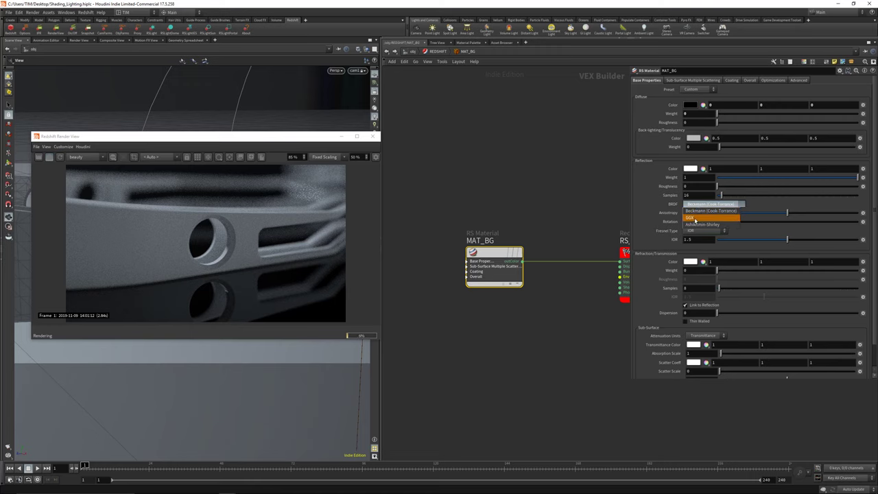
pyautogui.click(694, 218)
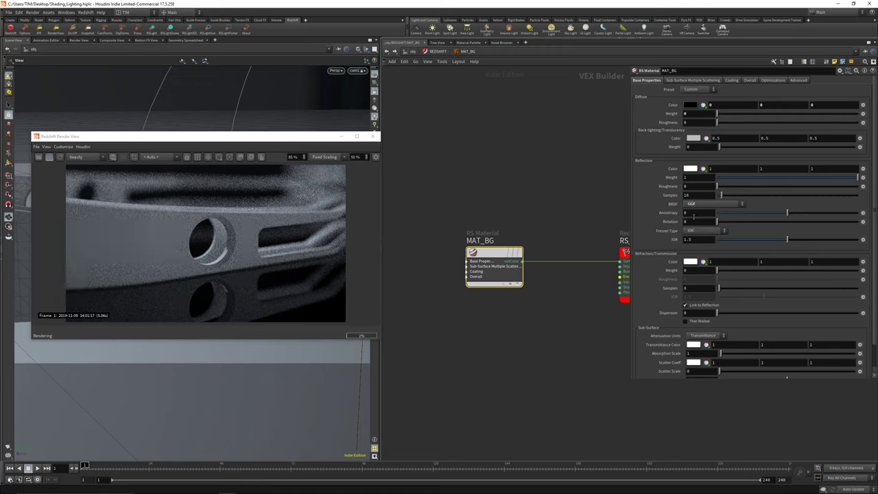
pyautogui.click(699, 231)
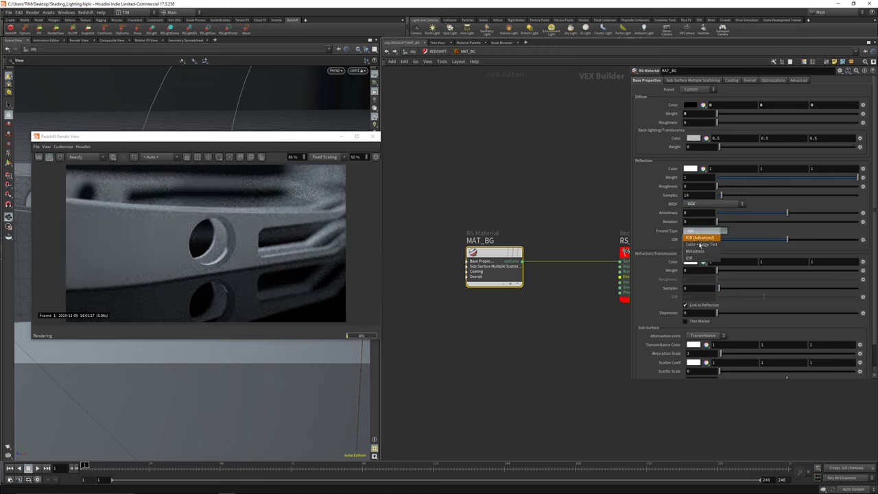
pyautogui.click(699, 245)
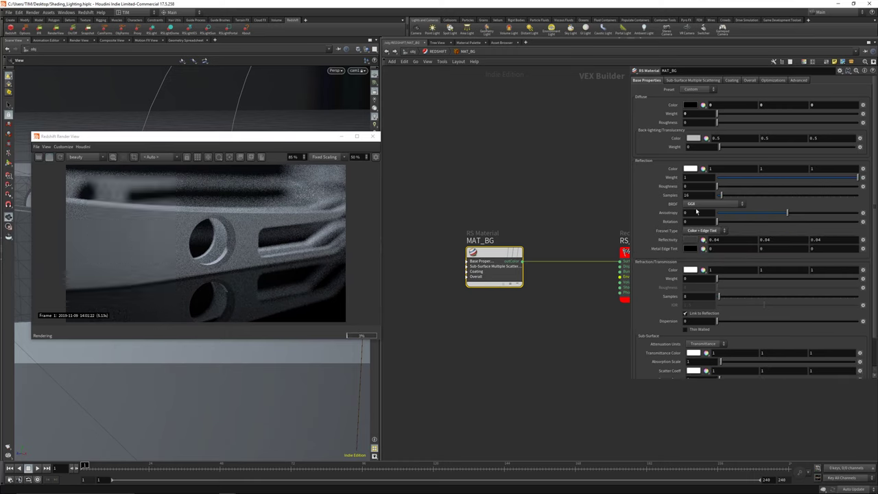
# Step: Set MAT_BG's reflection roughness to 0.25 and raise it to 0.35
pyautogui.click(692, 187)
pyautogui.press('Return')
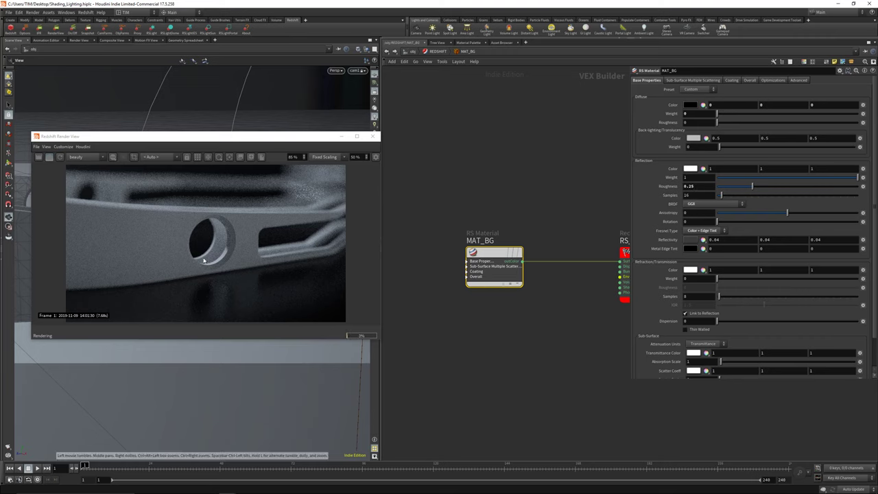
pyautogui.click(703, 185)
pyautogui.press('BackSpace')
pyautogui.write('35')
pyautogui.press('Return')
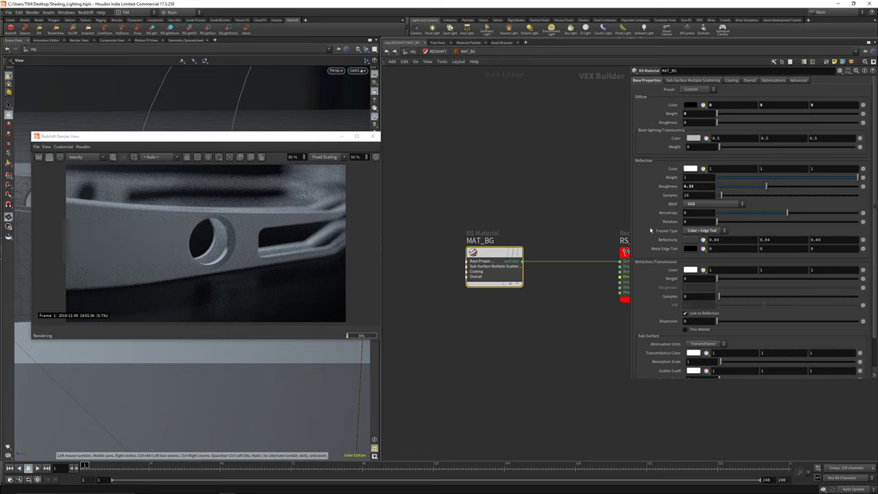
# Step: Open the color editor for MAT_BG's Reflectivity, keeping the Fresnel type at Color + Edge Tint
pyautogui.click(693, 240)
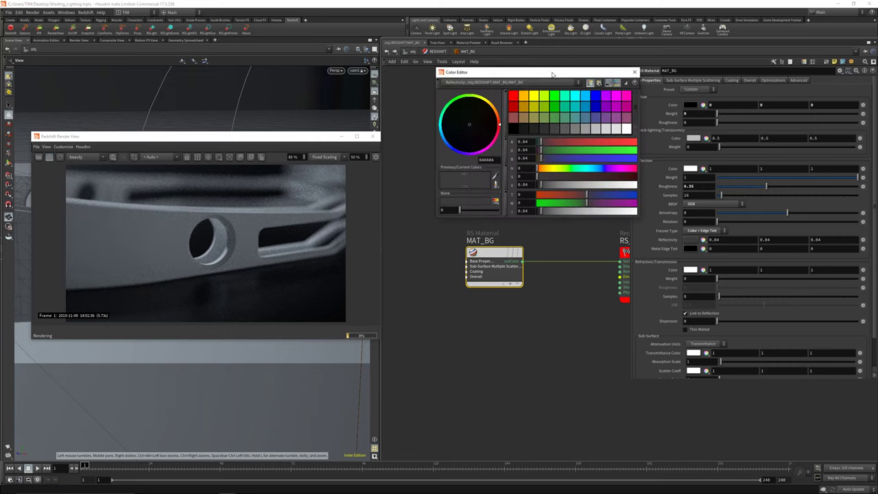
pyautogui.moveTo(552, 74); pyautogui.dragTo(535, 70)
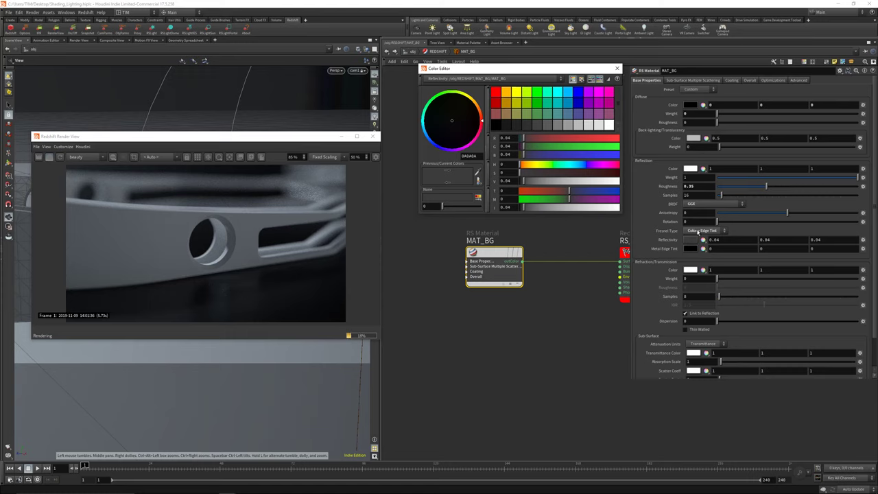
pyautogui.click(702, 231)
pyautogui.click(698, 246)
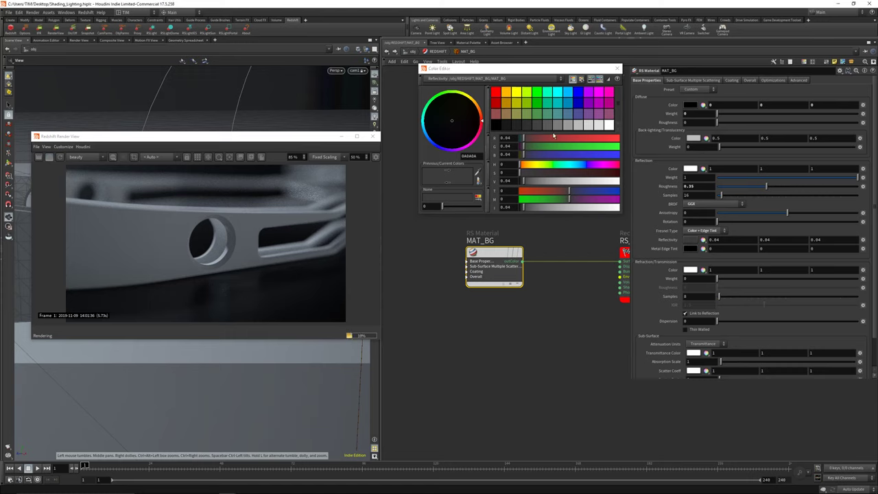
# Step: Try an orange reflectivity color (1, 0.5, 0) on MAT_BG and vary its hue, saturation and temperature
pyautogui.click(505, 92)
pyautogui.click(502, 80)
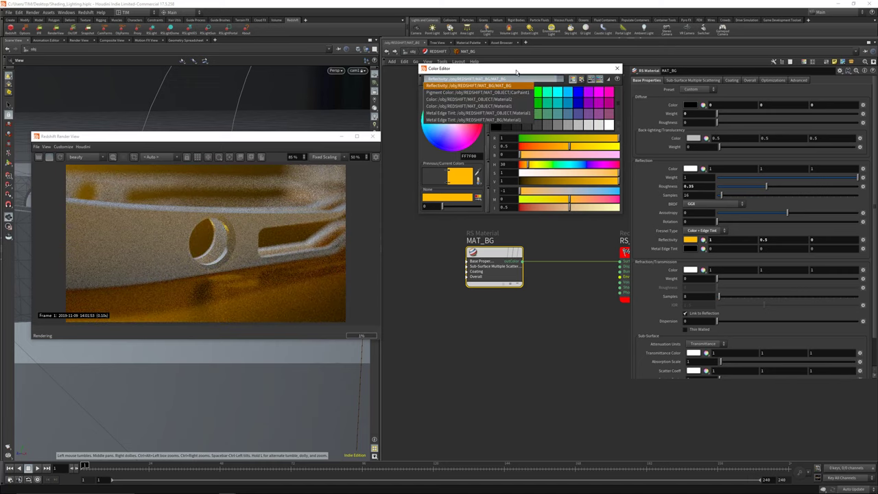
pyautogui.moveTo(517, 69); pyautogui.dragTo(497, 76)
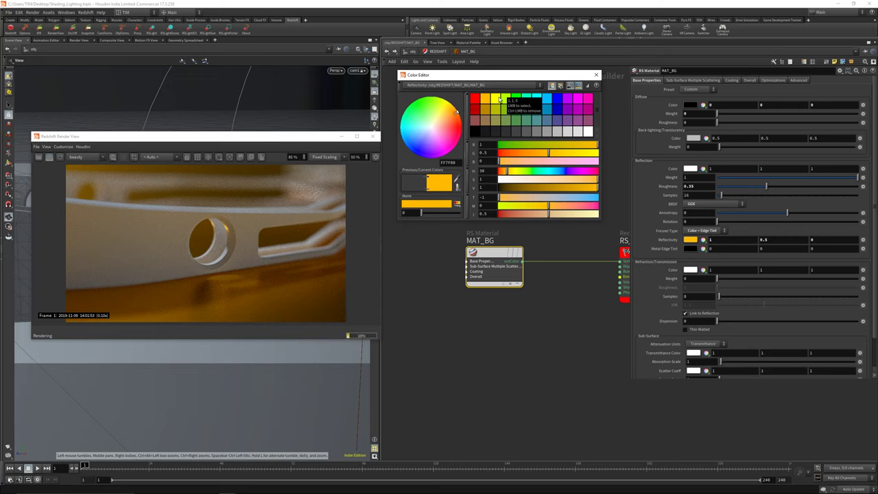
pyautogui.moveTo(504, 162); pyautogui.dragTo(507, 162)
pyautogui.moveTo(537, 191); pyautogui.dragTo(512, 197)
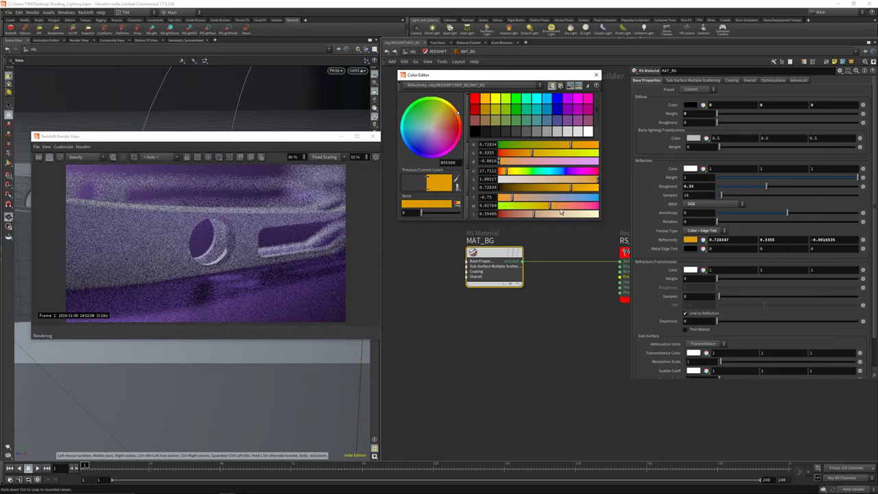
pyautogui.moveTo(584, 180); pyautogui.dragTo(578, 180)
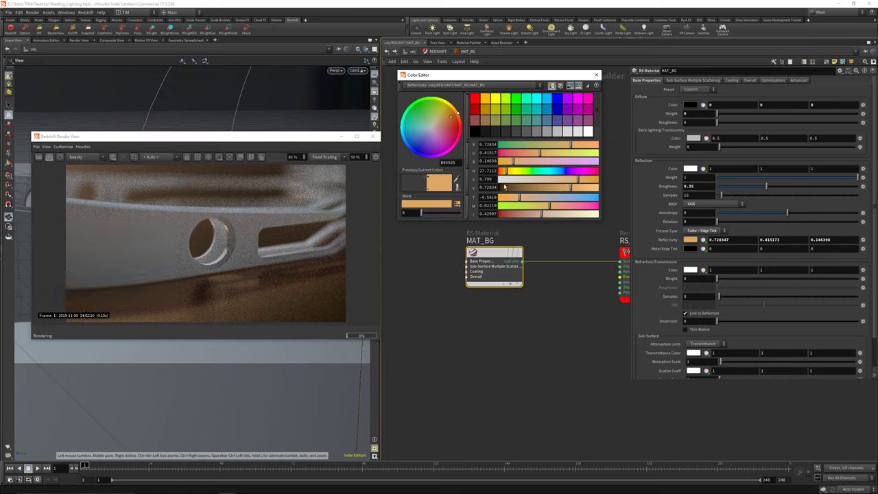
pyautogui.click(525, 171)
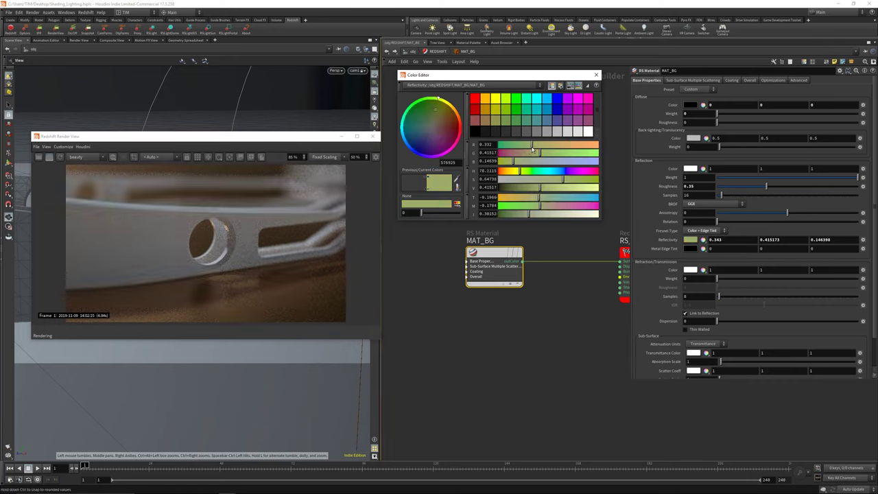
# Step: Desaturate MAT_BG's reflectivity color to a neutral dark gray of 0.087 and close the color editor
pyautogui.moveTo(526, 178); pyautogui.dragTo(499, 179)
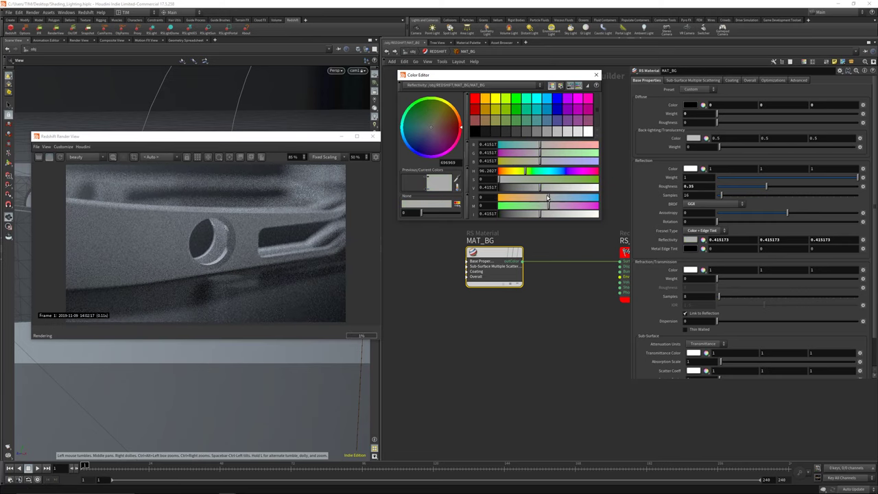
pyautogui.moveTo(541, 186); pyautogui.dragTo(507, 188)
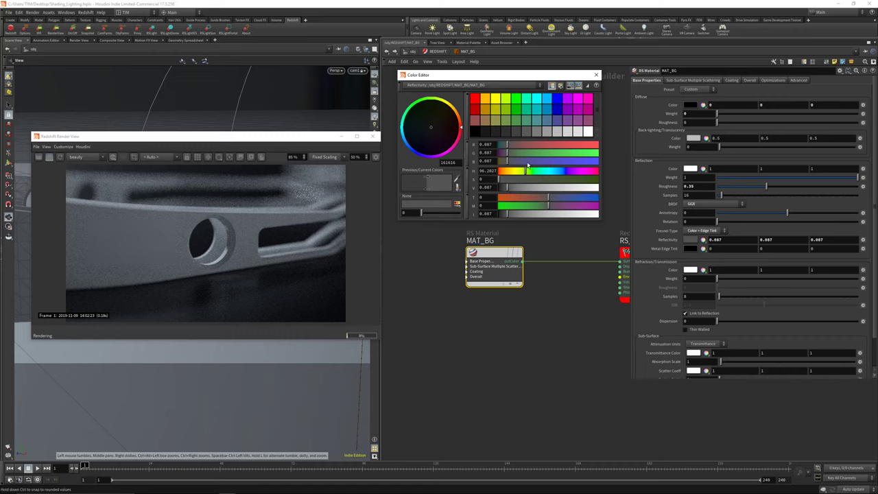
pyautogui.click(596, 74)
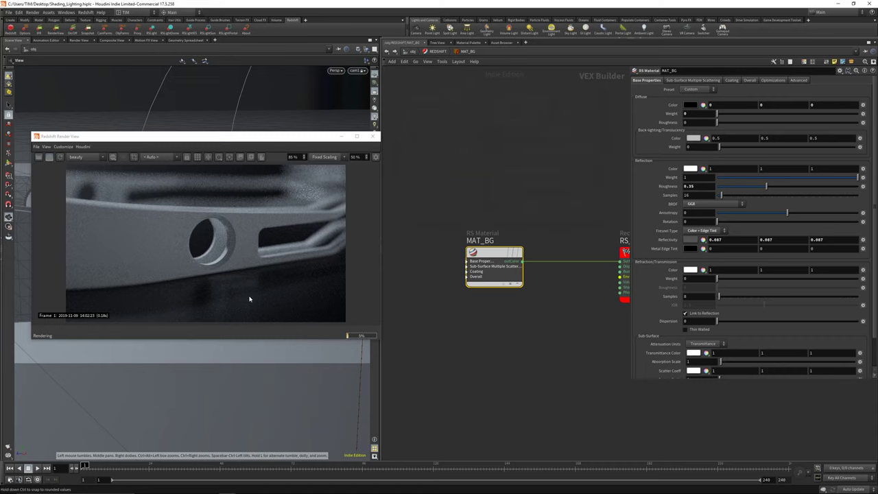
# Step: Set MAT_BG's reflection roughness to 0.25 and lower it to 0
pyautogui.click(699, 186)
pyautogui.press('BackSpace')
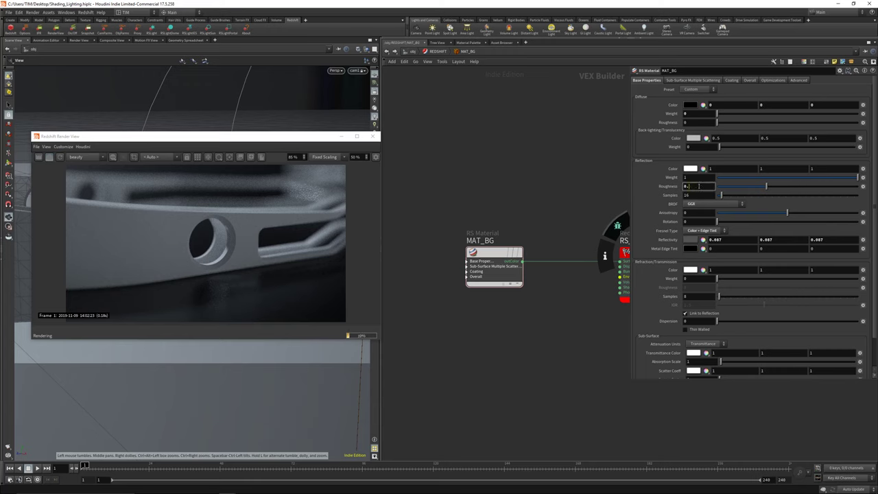
pyautogui.write('25')
pyautogui.press('Return')
pyautogui.click(699, 186)
pyautogui.press('BackSpace')
pyautogui.press('BackSpace')
pyautogui.press('BackSpace')
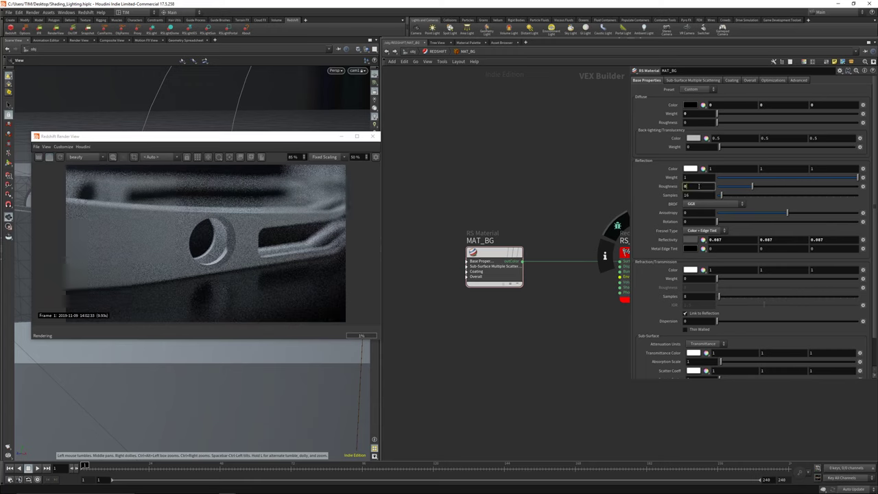
pyautogui.press('Return')
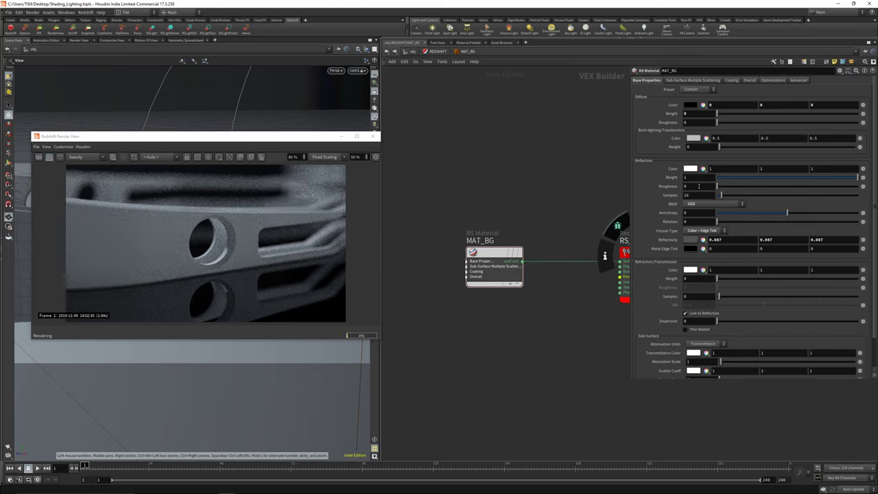
# Step: Expand MAT_BG's Base Properties inputs and add an RS Noise node above the material
pyautogui.click(467, 261)
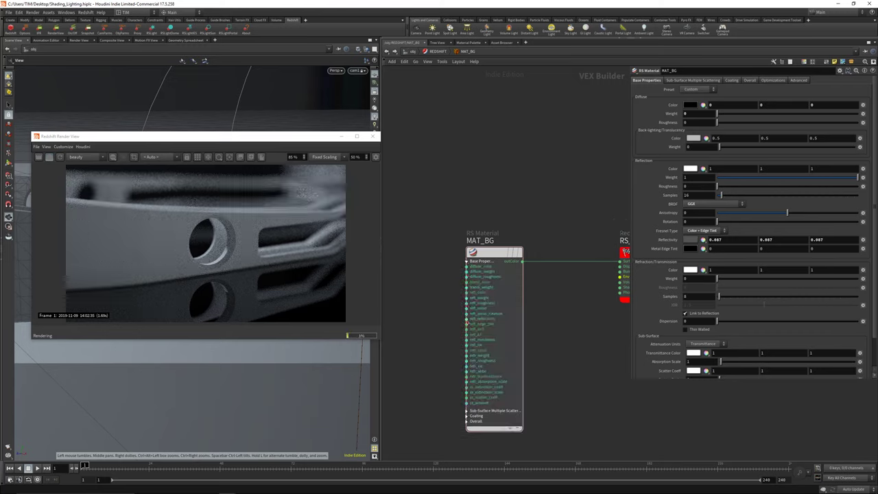
pyautogui.scroll(-3, 437, 277)
pyautogui.moveTo(436, 278); pyautogui.dragTo(489, 270, button='middle')
pyautogui.press('Tab')
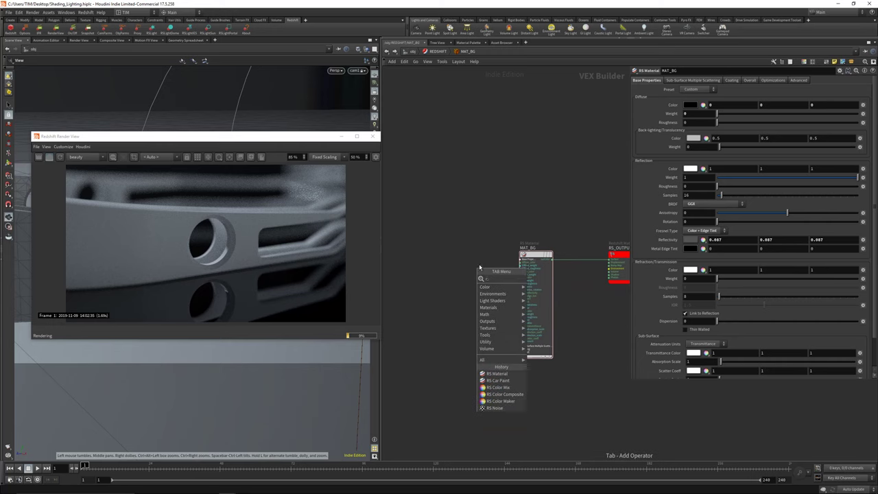
pyautogui.write('rs no')
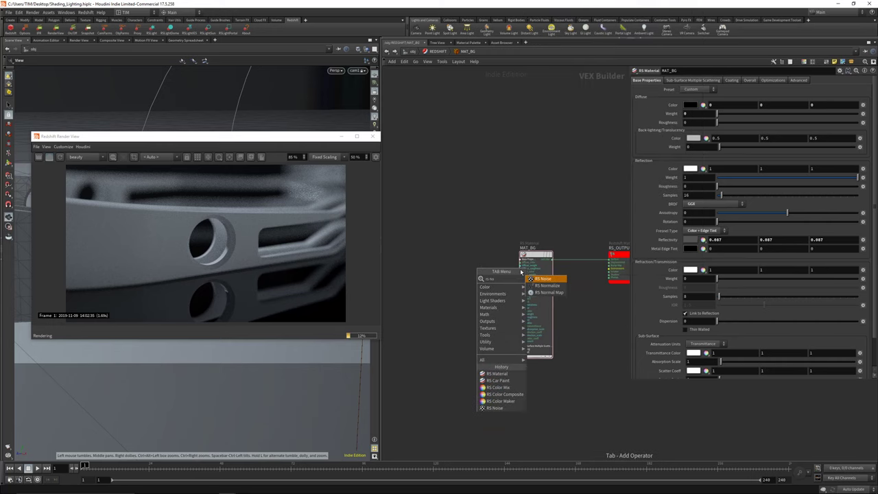
pyautogui.click(538, 278)
pyautogui.click(536, 210)
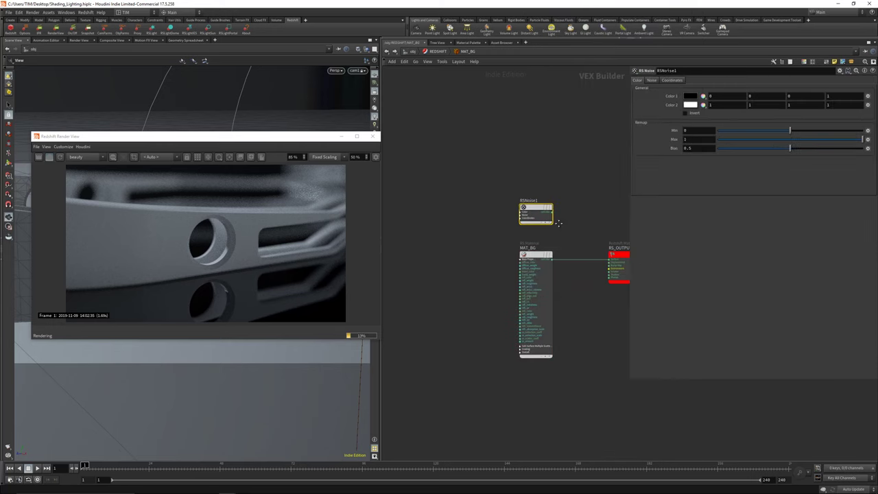
# Step: Connect RSNoise1's outColor to the Surface input of RS_OUTPUT to preview the noise
pyautogui.press('h')
pyautogui.click(488, 212)
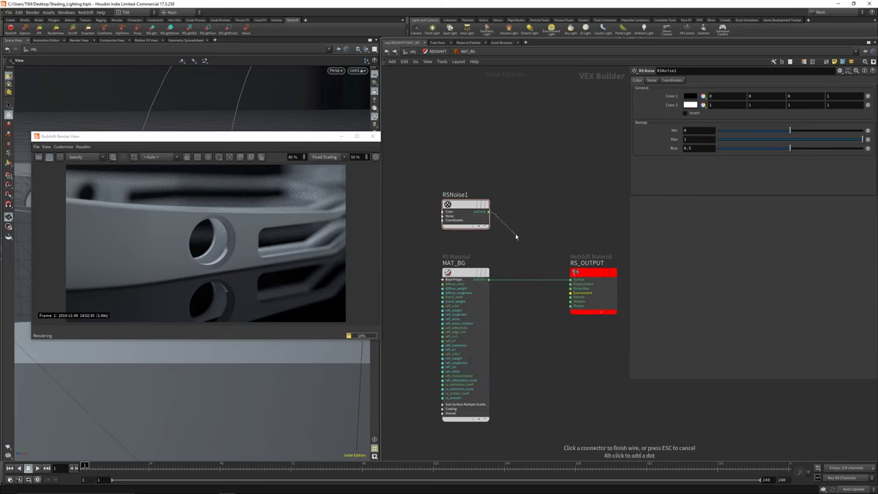
pyautogui.click(559, 273)
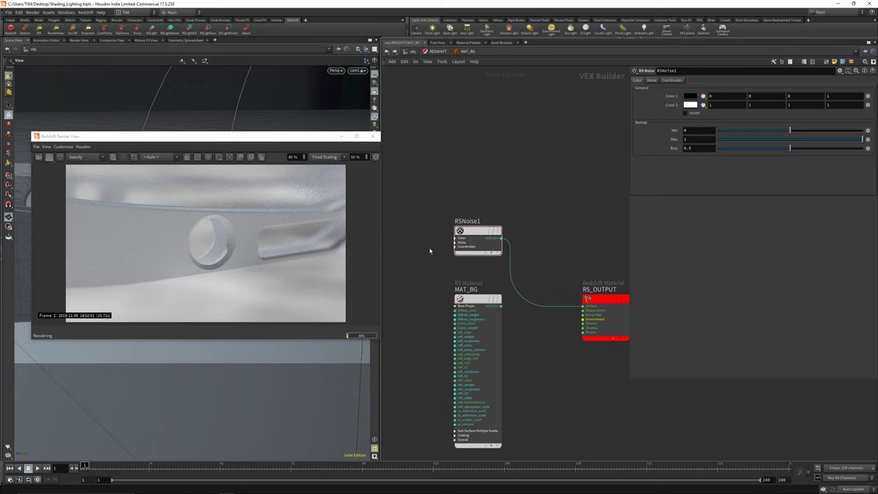
# Step: Set the Overall Scale of RSNoise1's coordinates to 50
pyautogui.click(652, 81)
pyautogui.click(673, 81)
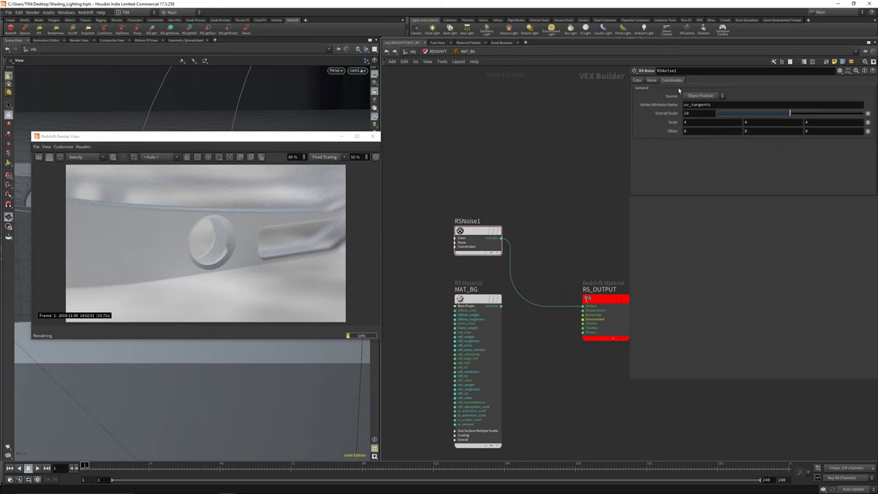
pyautogui.doubleClick(695, 116)
pyautogui.write('50')
pyautogui.press('Return')
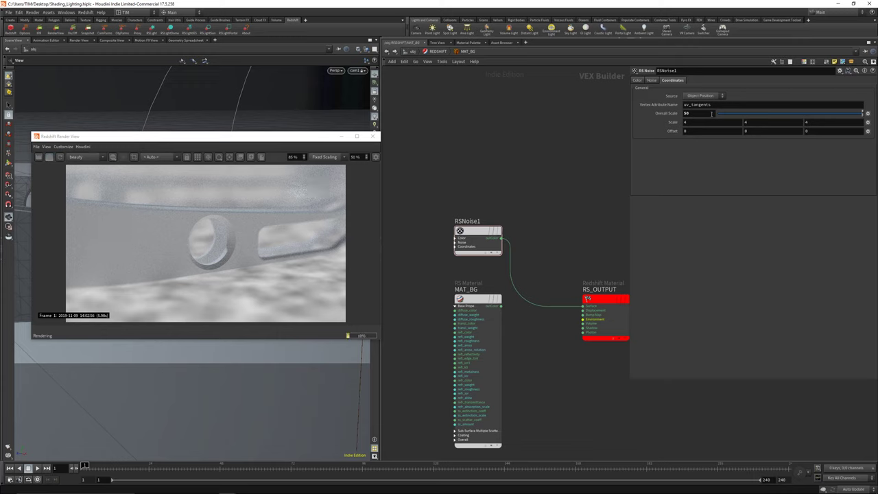
# Step: Set RSNoise1's fractal Complexity to 5
pyautogui.click(652, 80)
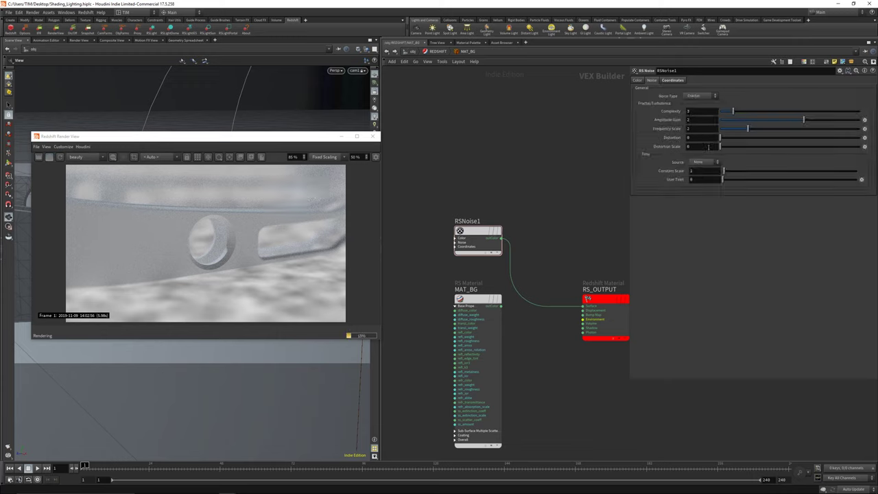
pyautogui.doubleClick(697, 110)
pyautogui.write('5')
pyautogui.press('Return')
# Step: Reconnect MAT_BG's outColor to the Surface input of RS_OUTPUT
pyautogui.moveTo(500, 306); pyautogui.dragTo(583, 305)
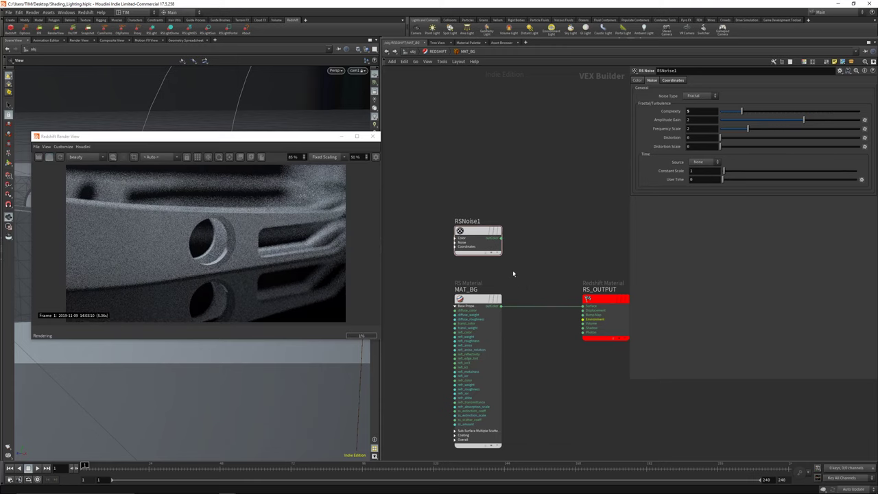
pyautogui.scroll(2, 461, 300)
pyautogui.moveTo(595, 296); pyautogui.dragTo(545, 286, button='middle')
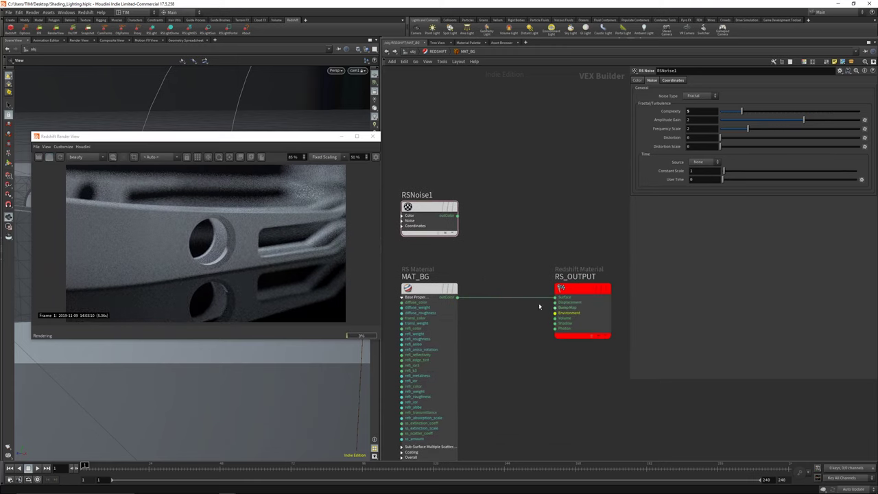
# Step: Place RSNoise1 in front of MAT_BG and connect its outColor to the refl_roughness input
pyautogui.moveTo(493, 252); pyautogui.dragTo(609, 191, button='middle')
pyautogui.moveTo(545, 159); pyautogui.dragTo(437, 278)
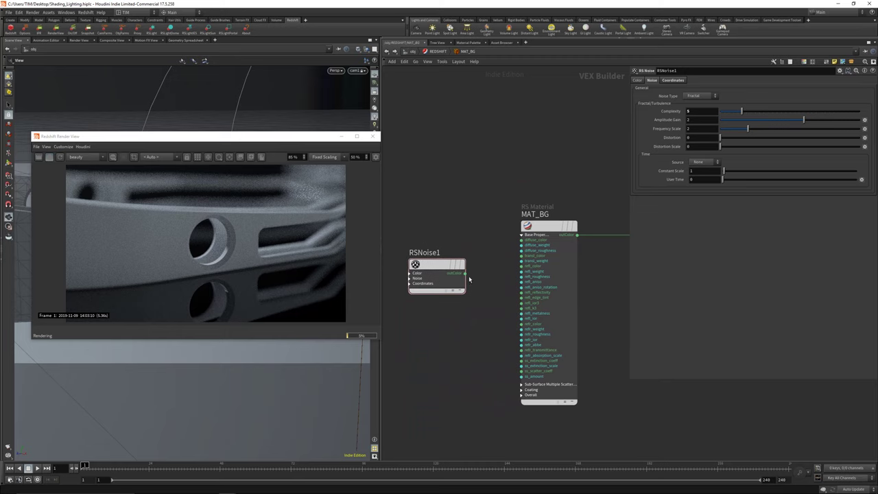
pyautogui.click(465, 273)
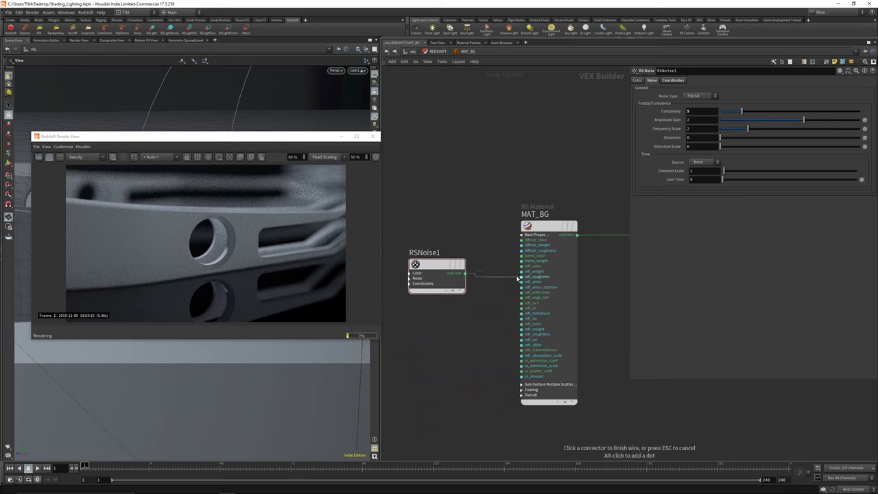
pyautogui.click(520, 276)
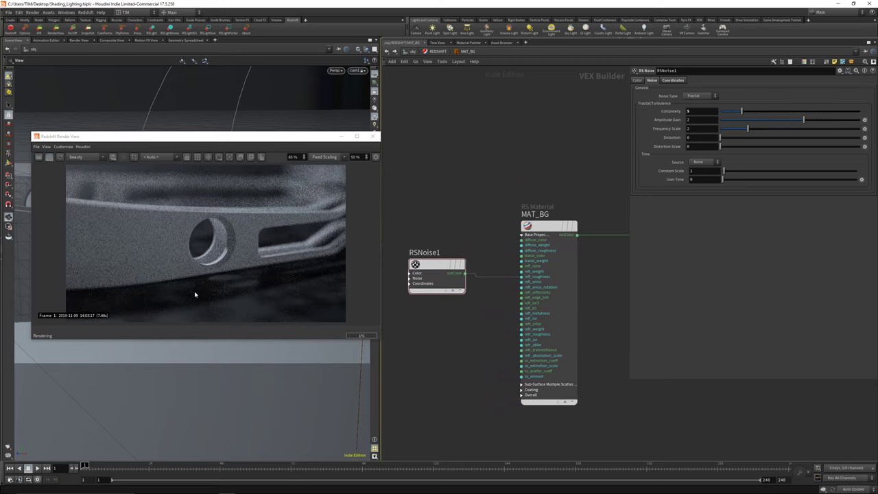
# Step: Try RSNoise1 on MAT_BG's refl_color input and reroute it to refl_reflectivity
pyautogui.click(507, 277)
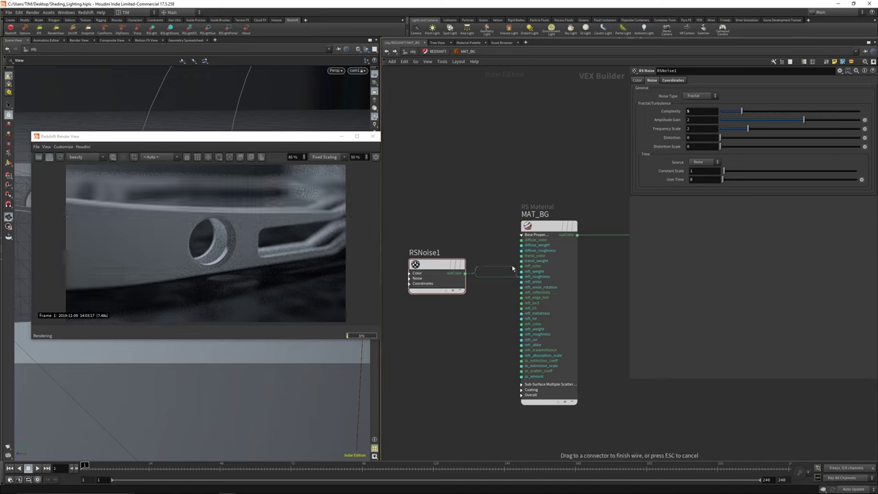
pyautogui.click(519, 266)
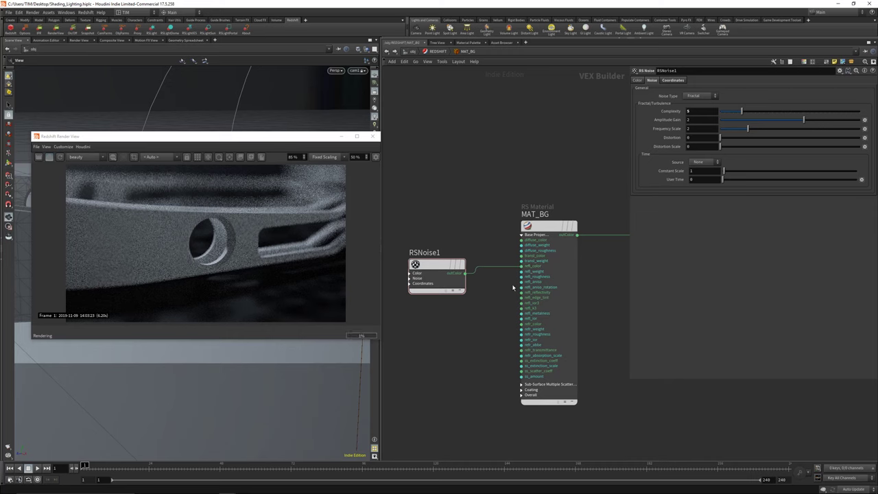
pyautogui.click(544, 291)
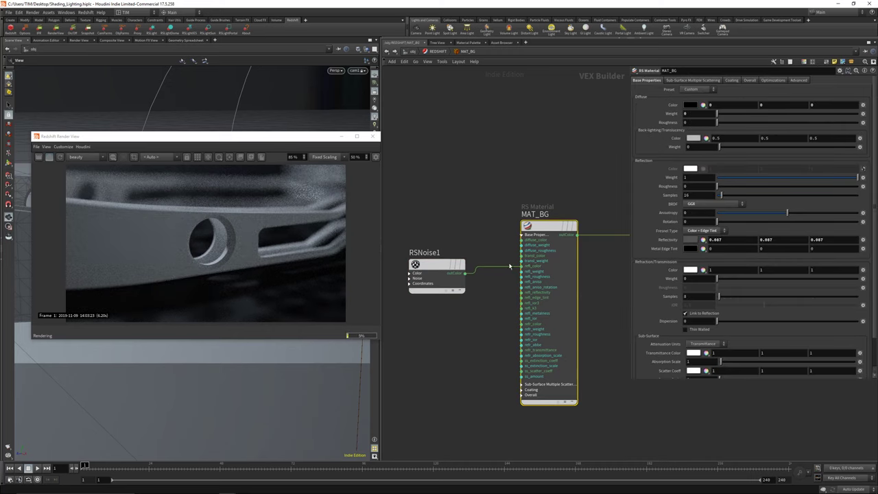
pyautogui.moveTo(502, 288); pyautogui.dragTo(502, 288)
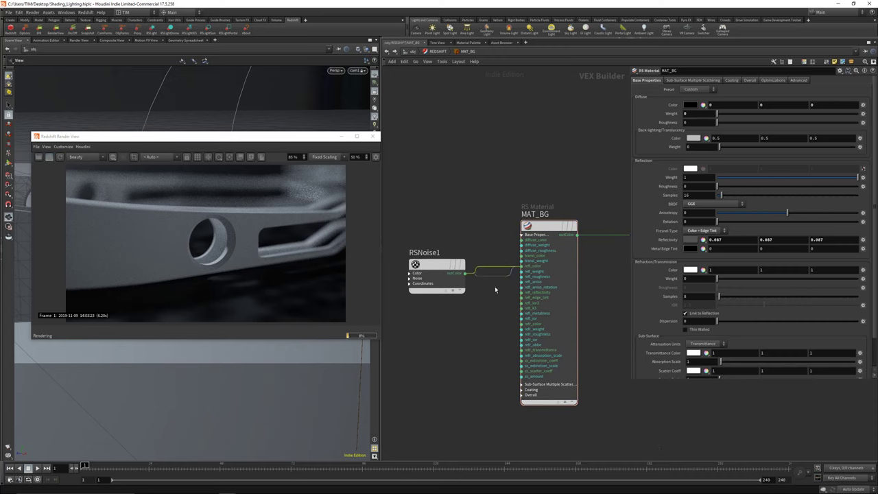
pyautogui.click(465, 273)
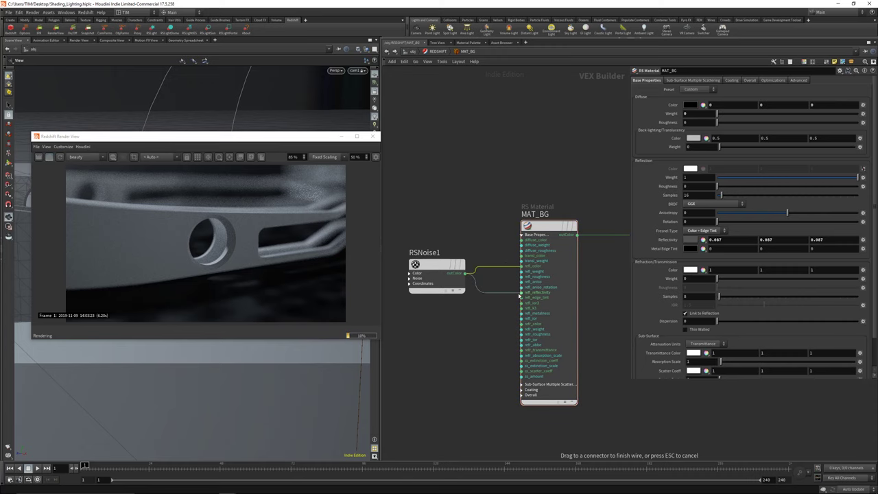
pyautogui.click(516, 289)
# Step: Try orange (1, 0.5, 0) as RSNoise1's Color 1 and green (0, 1, 0) as Color 2
pyautogui.click(439, 281)
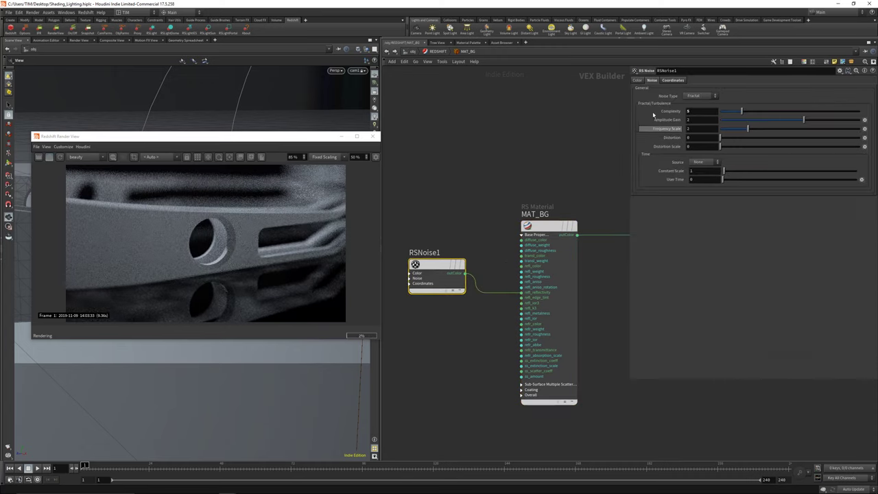
pyautogui.click(691, 97)
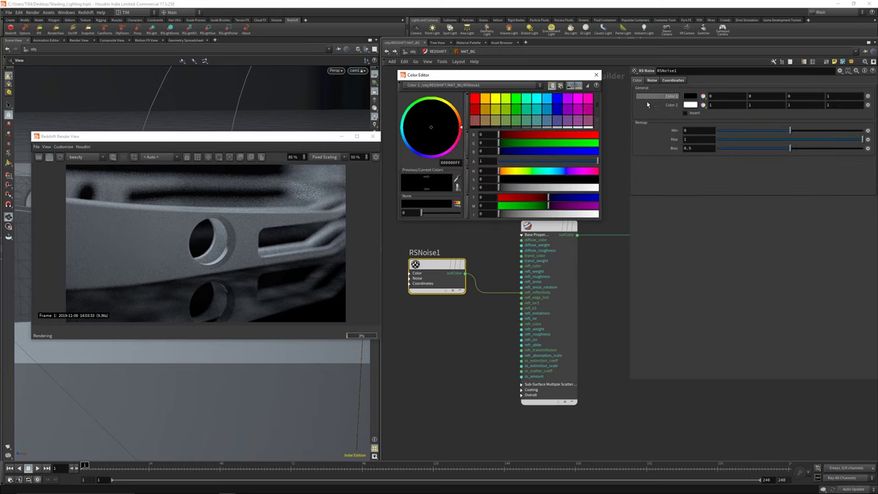
pyautogui.click(485, 99)
pyautogui.click(690, 105)
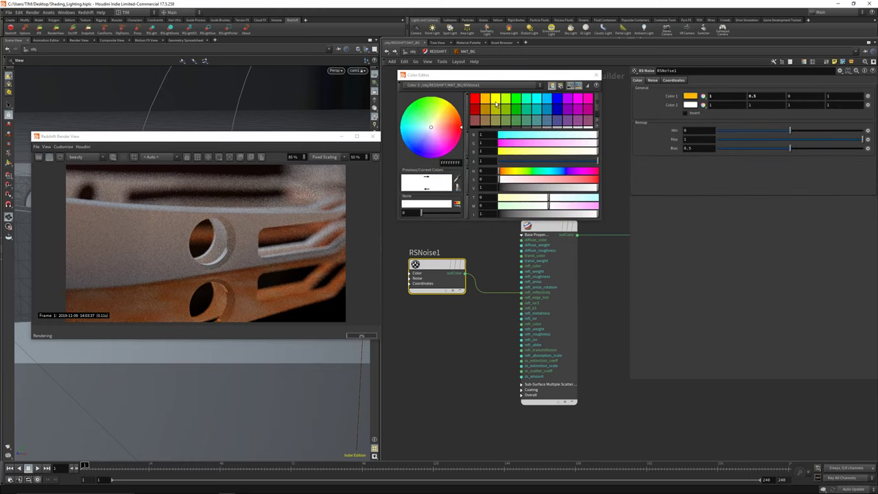
pyautogui.click(516, 100)
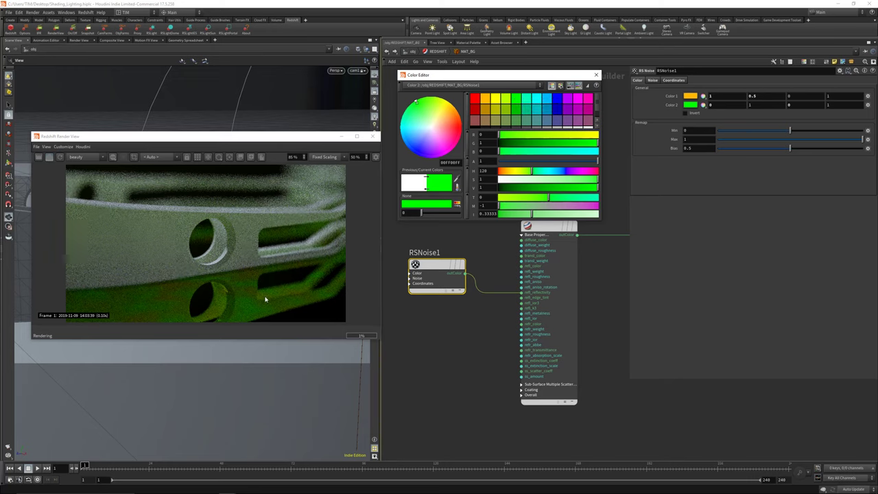
# Step: Try near-black 0.00625 for RSNoise1's Color 2 and dark blue (0, 0, 0.5) for Color 1, and close the color editor
pyautogui.scroll(-1, 508, 118)
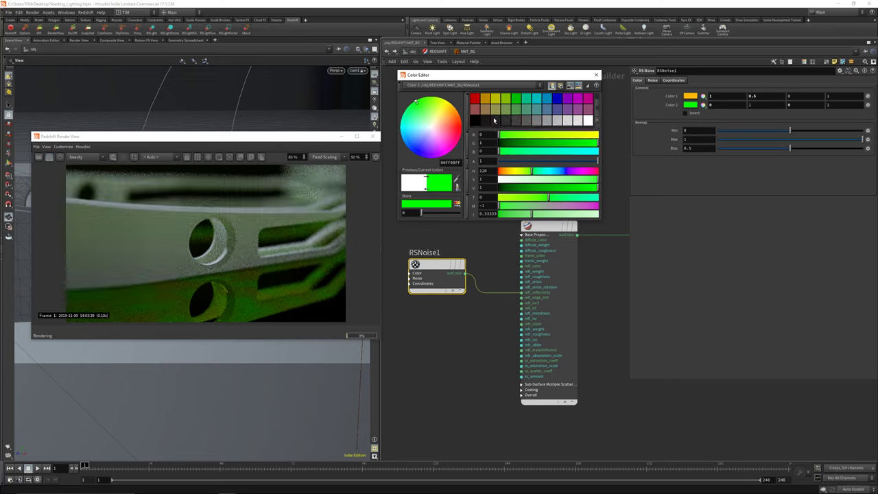
pyautogui.click(486, 119)
pyautogui.click(689, 96)
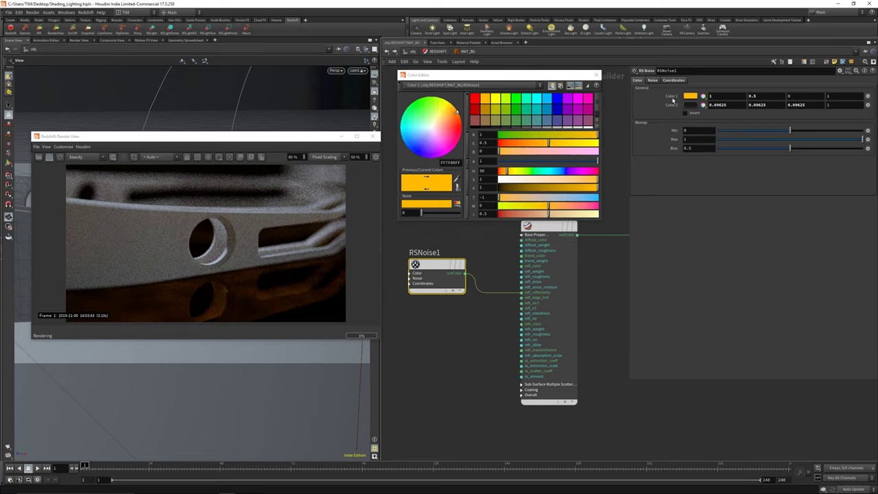
pyautogui.scroll(-1, 515, 113)
pyautogui.click(567, 98)
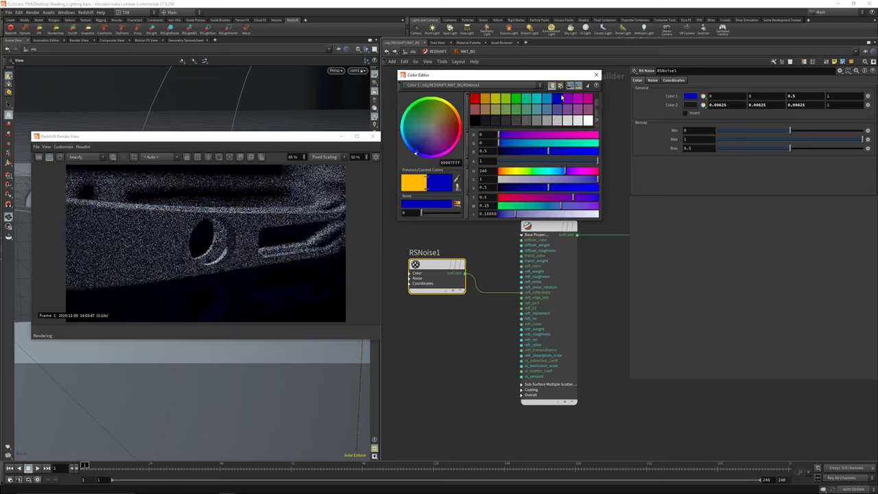
pyautogui.click(596, 75)
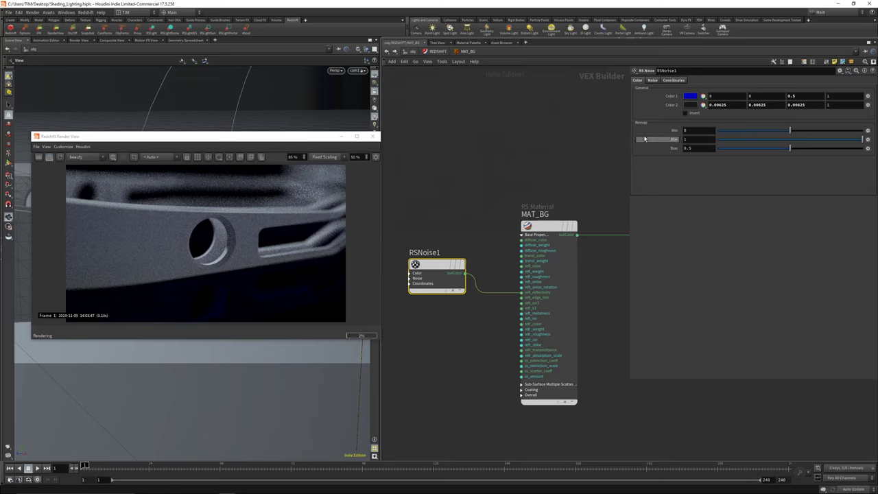
# Step: Undo the color changes on RSNoise1 back to black and white
pyautogui.hotkey('ctrl', 'z')
pyautogui.hotkey('ctrl', 'z')
pyautogui.hotkey('ctrl', 'z')
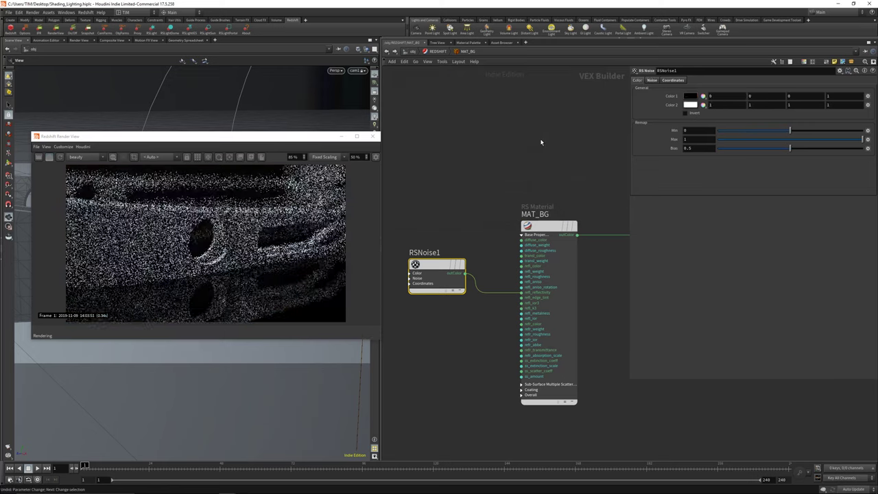
# Step: Reroute RSNoise1's outColor to MAT_BG's refl_roughness input and show MAT_BG's parameters
pyautogui.click(465, 273)
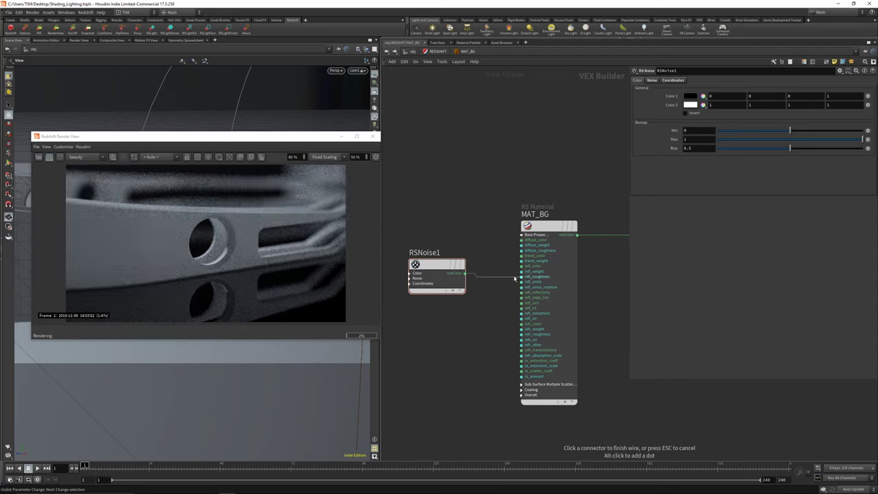
pyautogui.click(521, 276)
pyautogui.moveTo(423, 272); pyautogui.dragTo(421, 281)
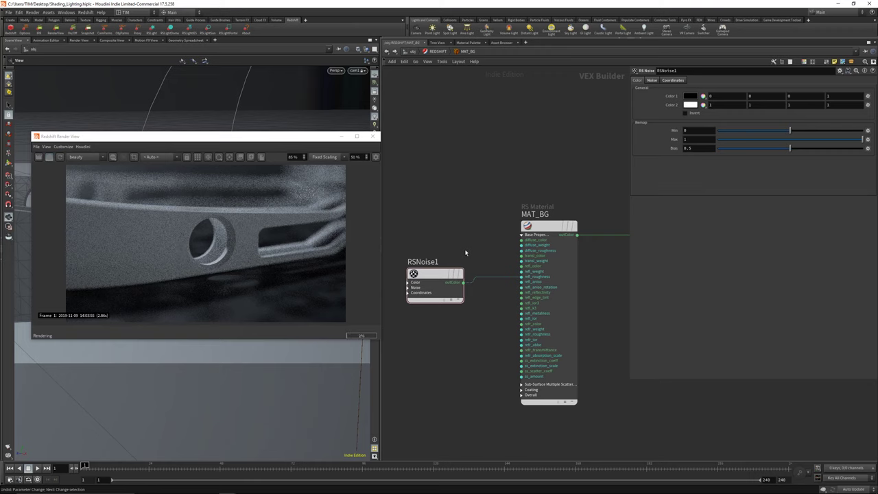
pyautogui.moveTo(502, 166); pyautogui.dragTo(578, 306)
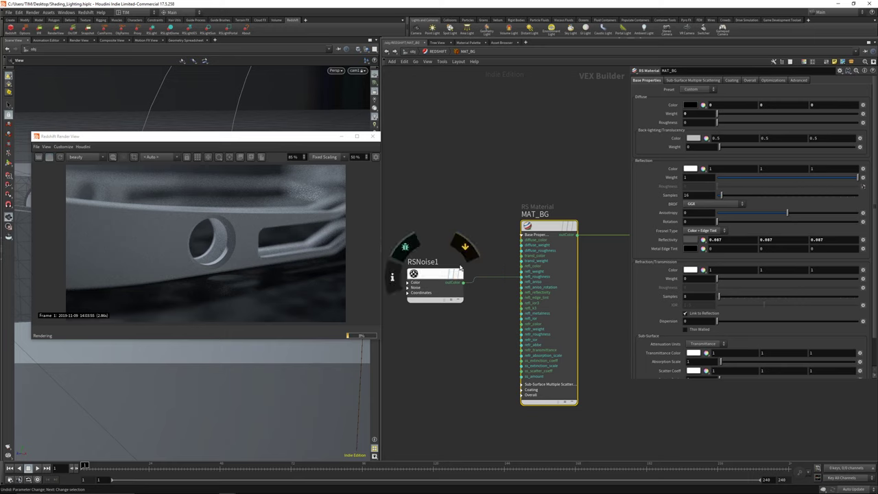
pyautogui.moveTo(458, 334); pyautogui.dragTo(484, 317, button='middle')
pyautogui.click(491, 335)
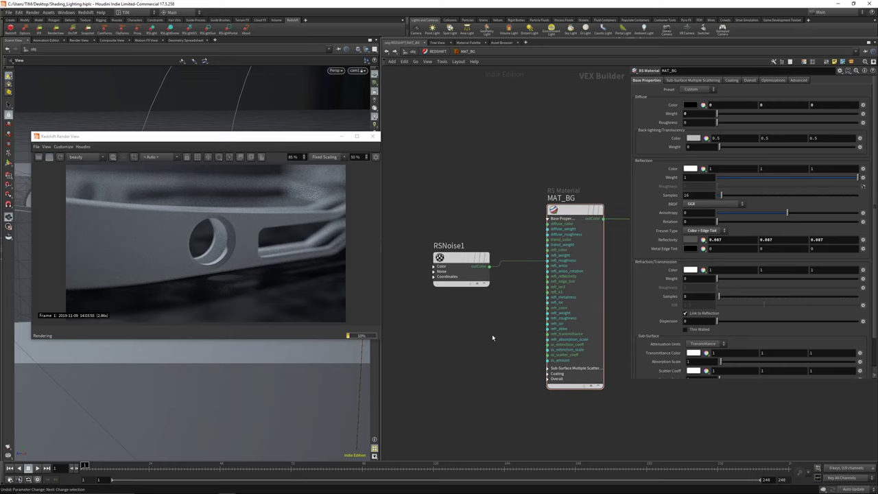
# Step: Insert an RS Color Change Range node between RSNoise1 and MAT_BG's refl_roughness input
pyautogui.press('Tab')
pyautogui.write('col')
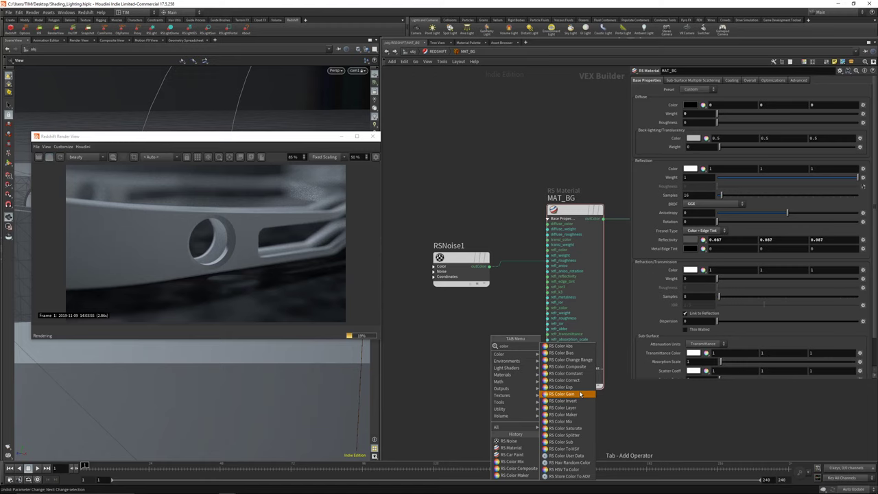
pyautogui.click(570, 360)
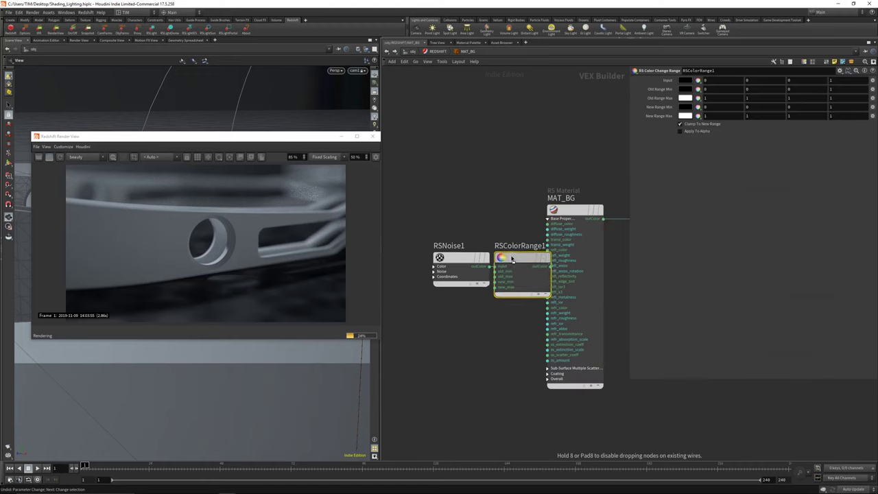
pyautogui.click(512, 258)
pyautogui.moveTo(563, 260); pyautogui.dragTo(541, 262)
pyautogui.moveTo(639, 182); pyautogui.dragTo(594, 193, button='middle')
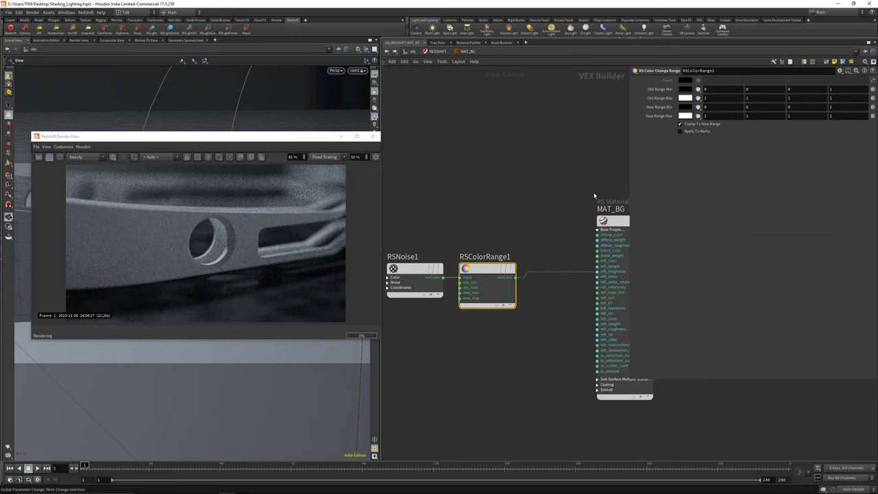
# Step: Set RSColorRange1's New Range Max to 0.4 in all four channels
pyautogui.moveTo(660, 107); pyautogui.dragTo(627, 118, button='middle')
pyautogui.click(584, 148)
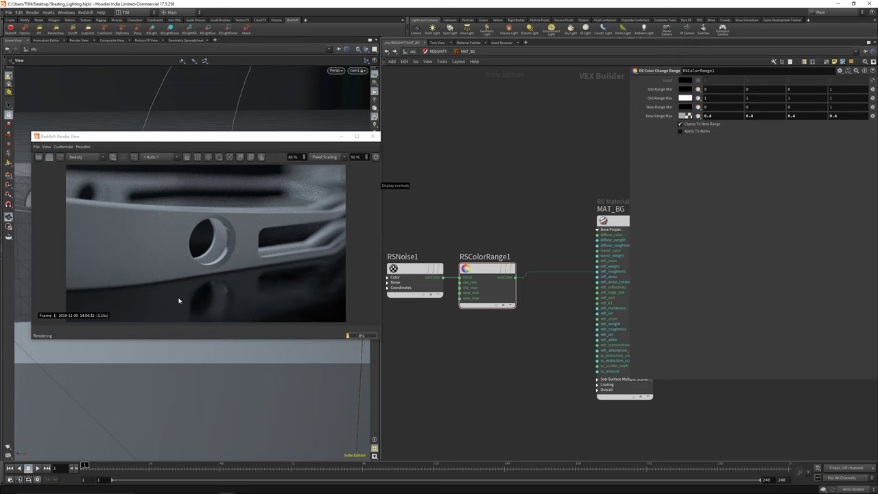
pyautogui.moveTo(488, 270); pyautogui.dragTo(494, 268)
# Step: Leave the MAT_BG network and open the MAT_OBJECT material network
pyautogui.scroll(-3, 557, 197)
pyautogui.moveTo(557, 197); pyautogui.dragTo(480, 218, button='middle')
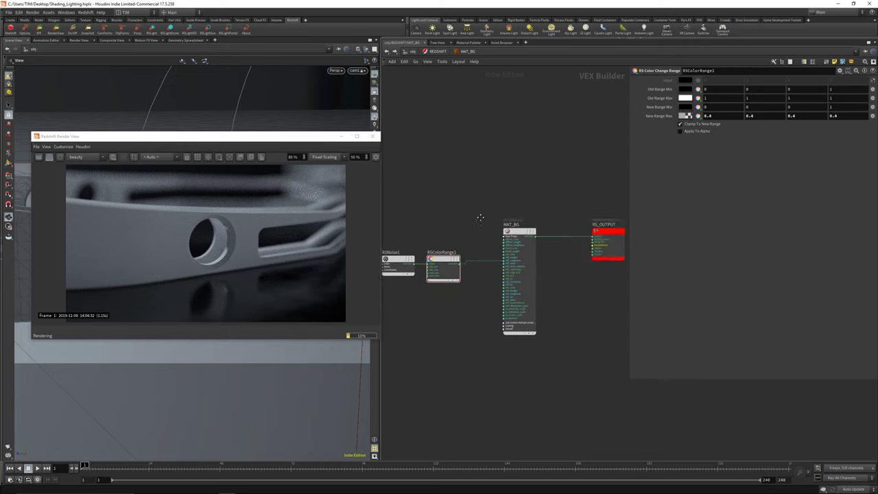
pyautogui.scroll(2, 593, 222)
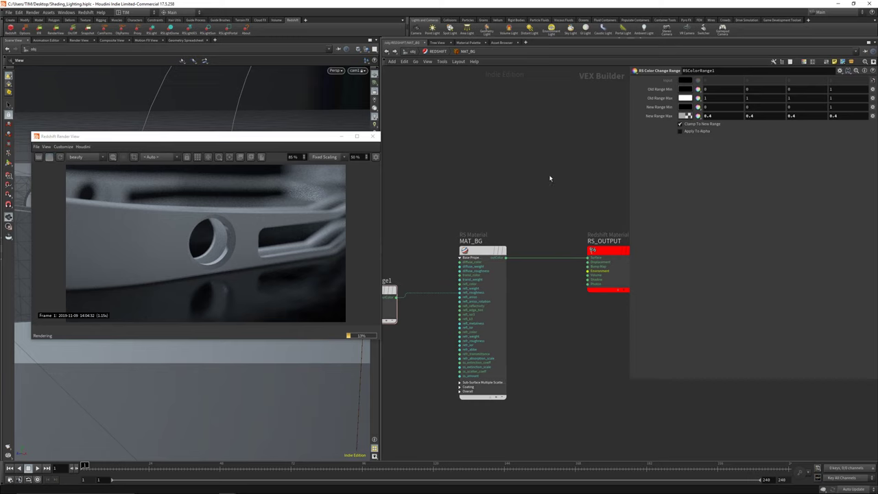
pyautogui.press('u')
pyautogui.doubleClick(528, 250)
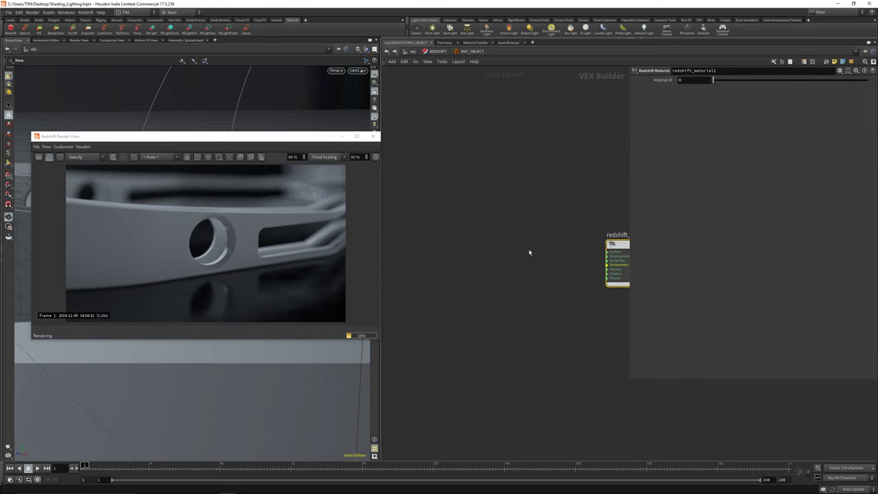
# Step: Add an RS Material node to the MAT_OBJECT network, ahead of redshift_material1
pyautogui.scroll(-1, 489, 256)
pyautogui.scroll(2, 483, 252)
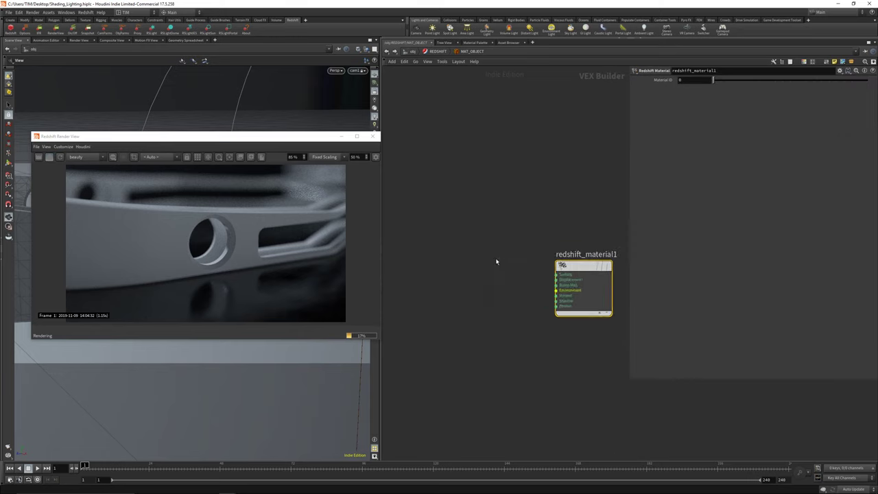
pyautogui.press('Tab')
pyautogui.write('rs')
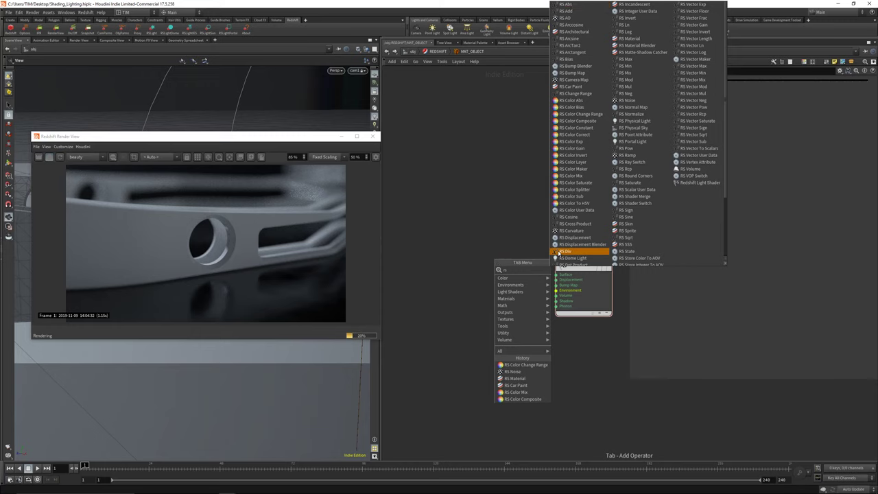
pyautogui.write(' m')
pyautogui.click(579, 270)
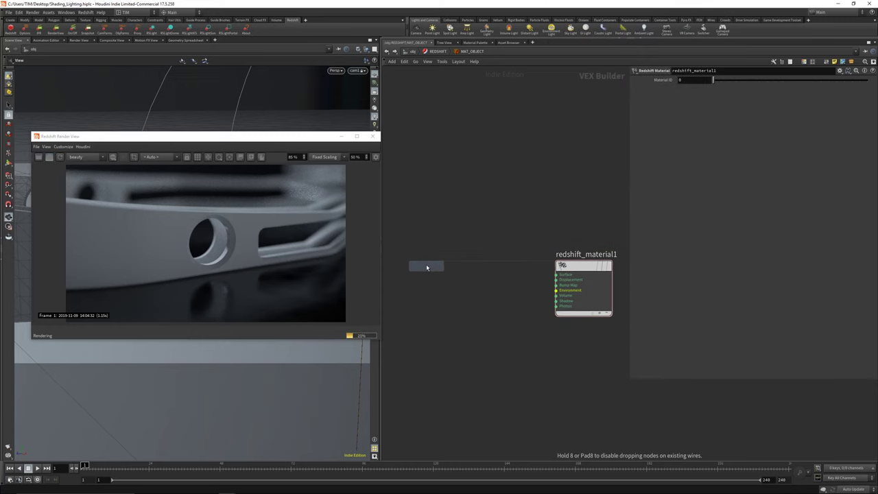
# Step: Place the RS Material node beside the redshift_material1 output, and rename that output MAT_OUT with a red node colour
pyautogui.click(427, 267)
pyautogui.click(582, 255)
pyautogui.doubleClick(582, 255)
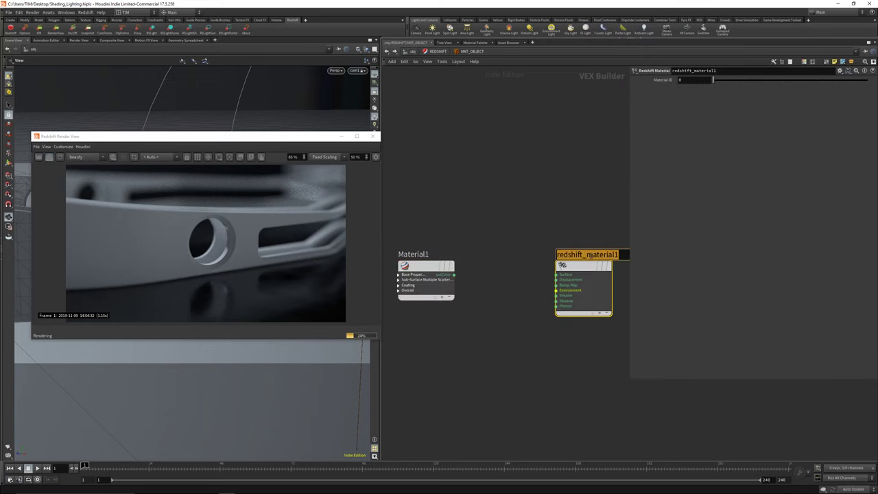
pyautogui.write('MAT_OUT')
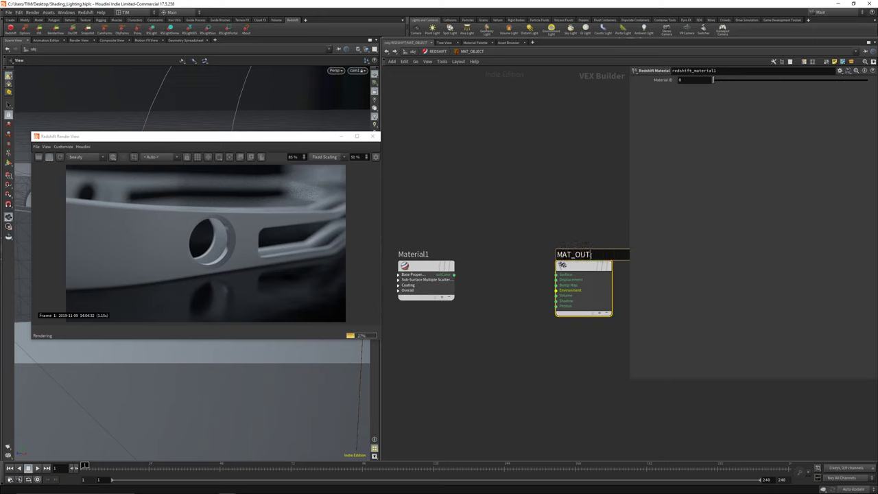
pyautogui.press('Return')
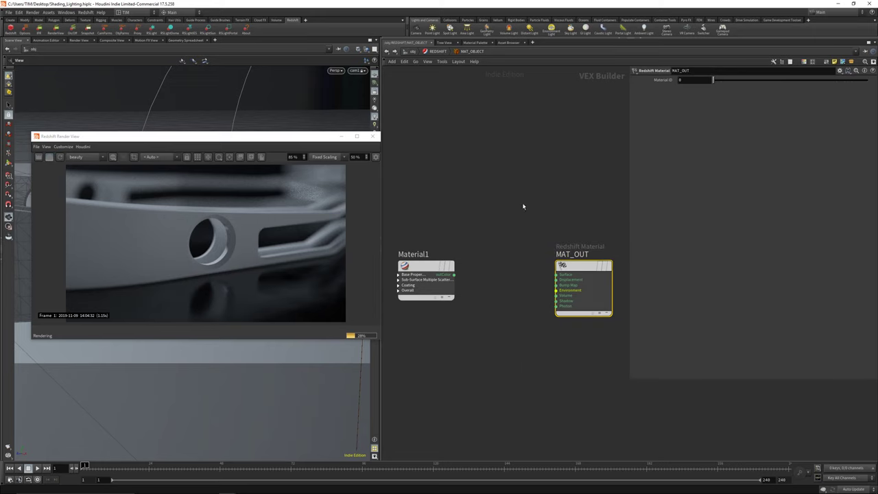
pyautogui.press('c')
pyautogui.click(839, 417)
# Step: Rename the Material1 node MAT_OBJECT and connect its outColor to the Surface input of MAT_OUT
pyautogui.moveTo(470, 288); pyautogui.dragTo(497, 302, button='middle')
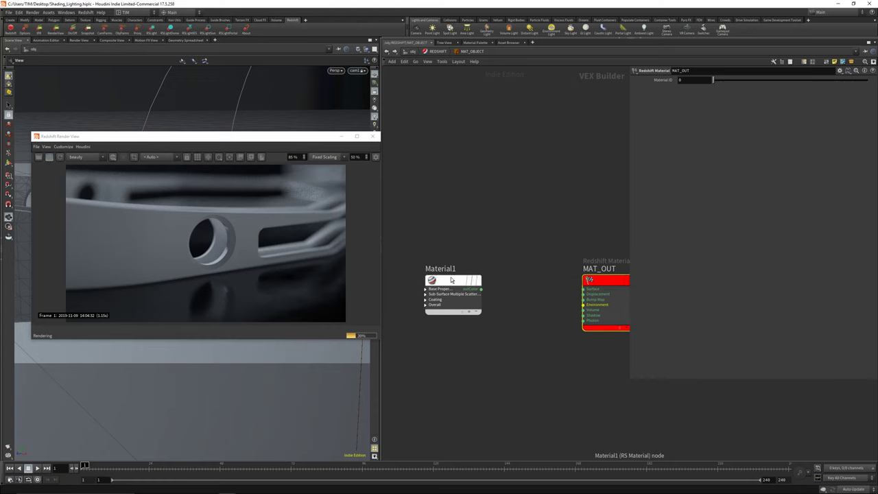
pyautogui.doubleClick(442, 269)
pyautogui.write('MAT')
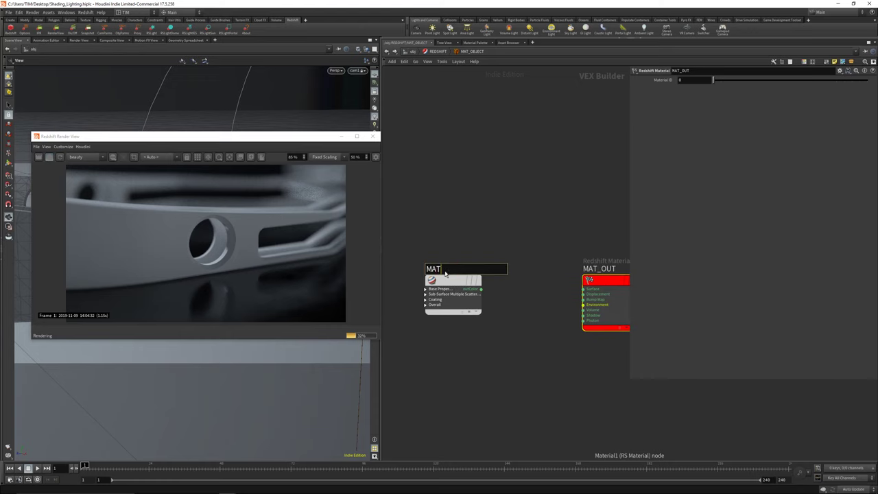
pyautogui.write('_OBJECT')
pyautogui.press('Return')
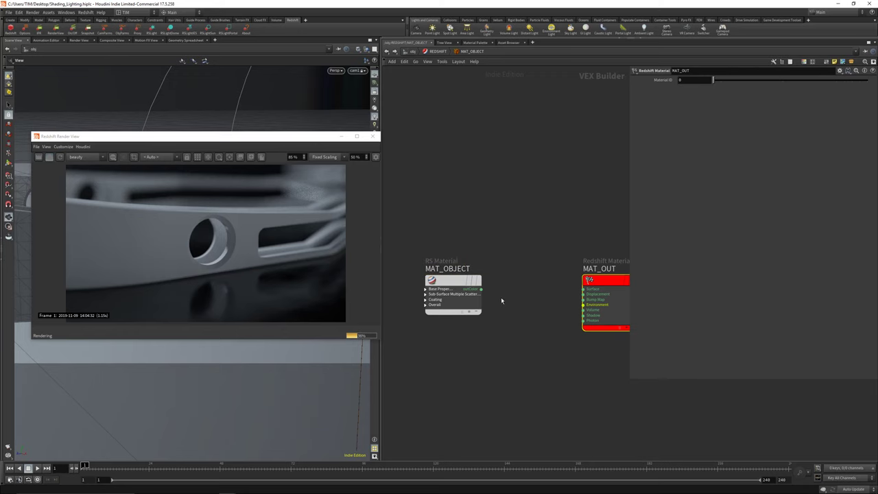
pyautogui.click(480, 289)
pyautogui.click(597, 290)
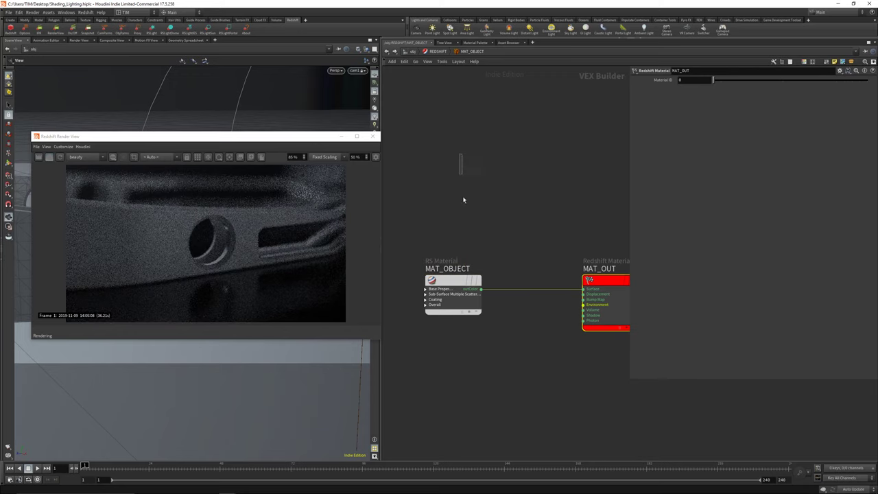
# Step: Set the diffuse colour of the MAT_OBJECT material to pure white
pyautogui.click(470, 302)
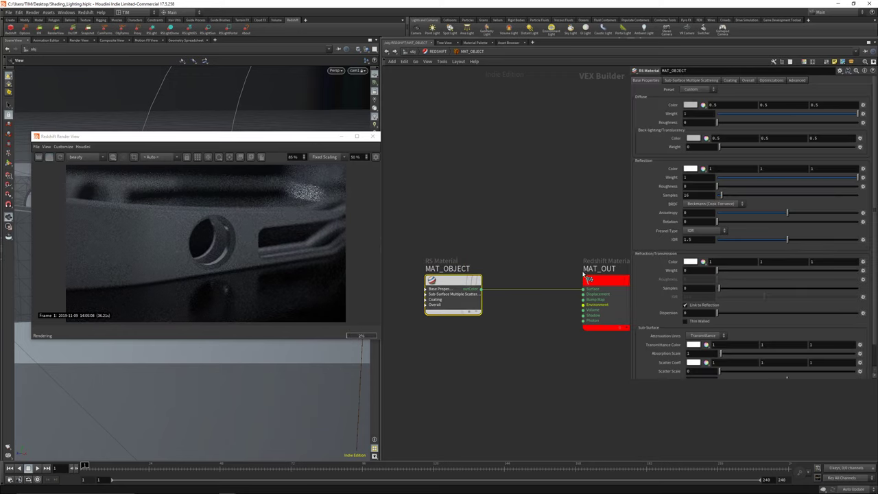
pyautogui.click(689, 106)
pyautogui.click(587, 131)
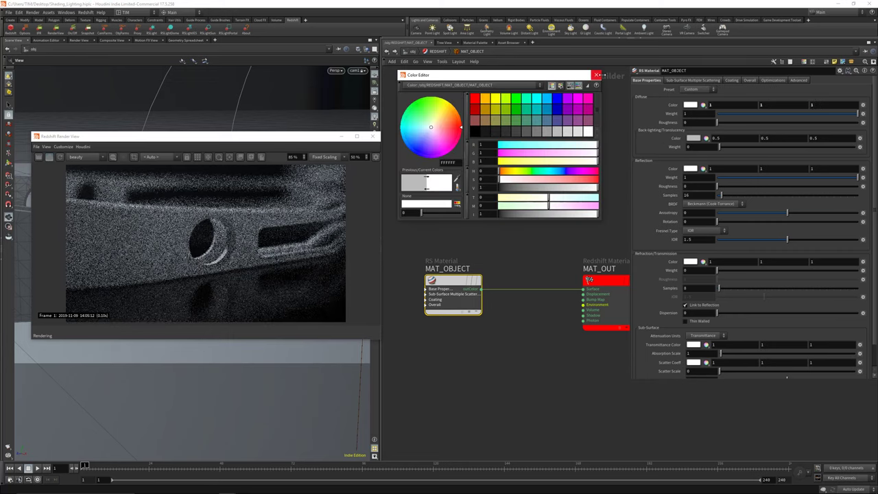
pyautogui.click(599, 74)
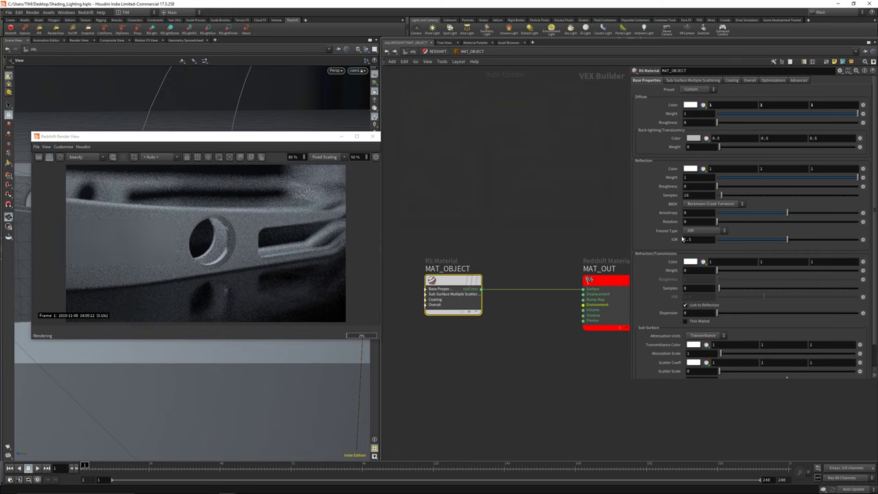
# Step: Set the reflection BRDF of MAT_OBJECT to GGX and its Fresnel type to Color + Edge Tint
pyautogui.click(693, 204)
pyautogui.click(694, 213)
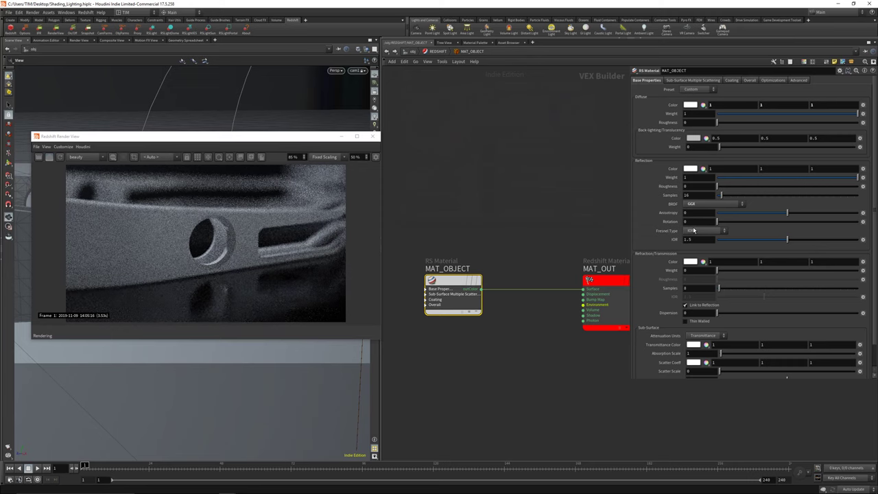
pyautogui.click(694, 231)
pyautogui.click(692, 242)
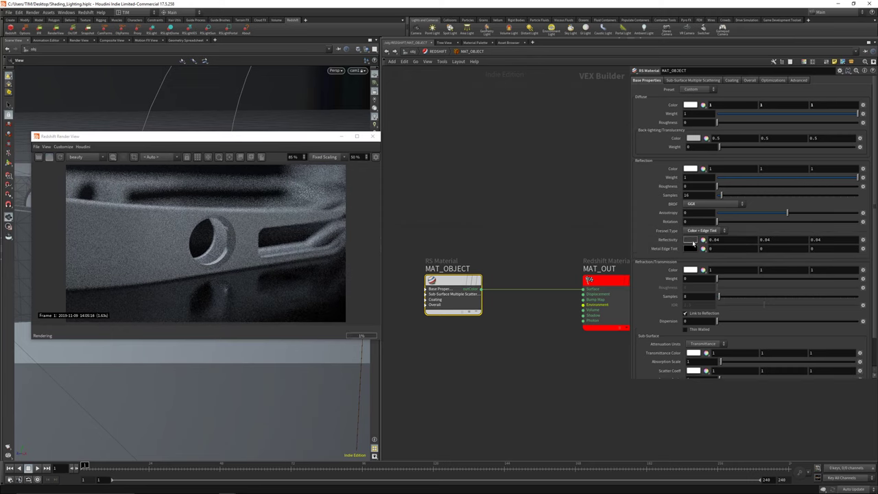
# Step: Try cyan, purple, orange and red swatches as the Reflectivity colour of MAT_OBJECT
pyautogui.click(693, 241)
pyautogui.click(537, 99)
pyautogui.click(536, 85)
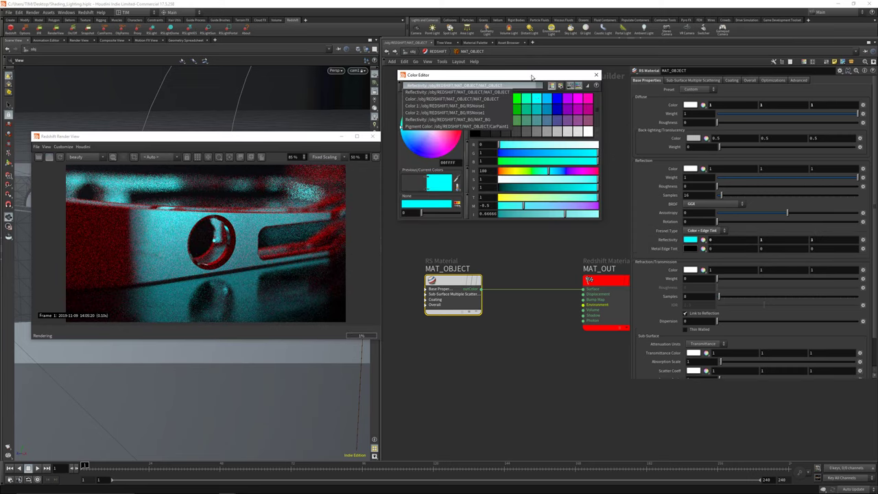
pyautogui.moveTo(531, 76); pyautogui.dragTo(535, 87)
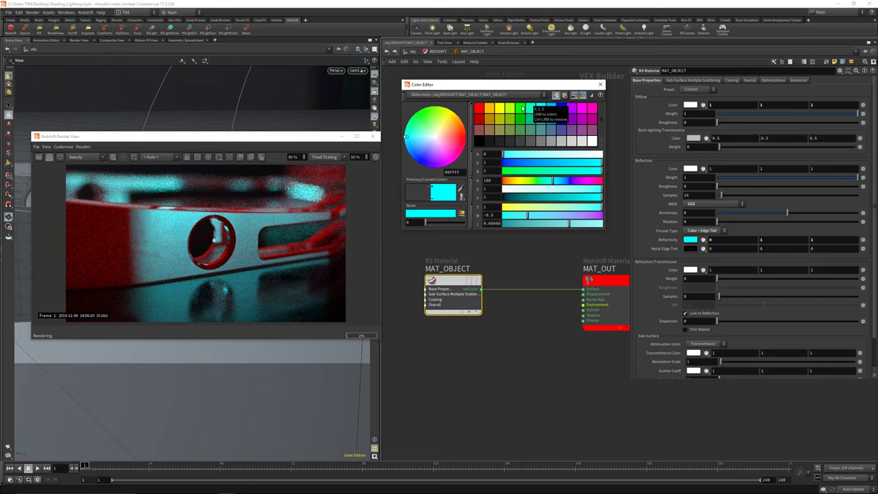
pyautogui.click(575, 110)
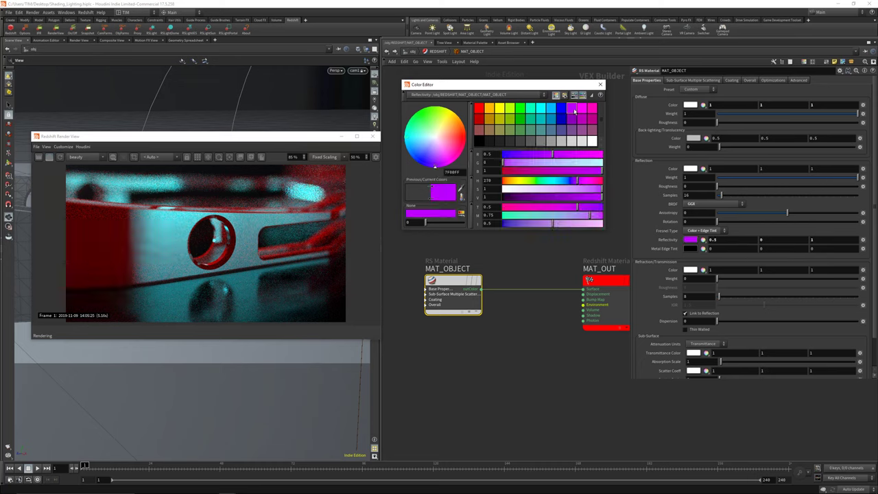
pyautogui.click(500, 109)
pyautogui.click(489, 110)
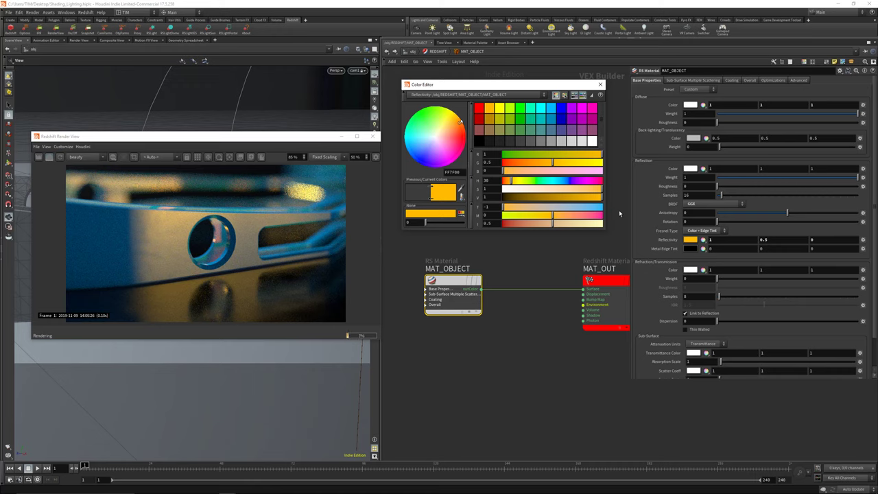
pyautogui.click(479, 108)
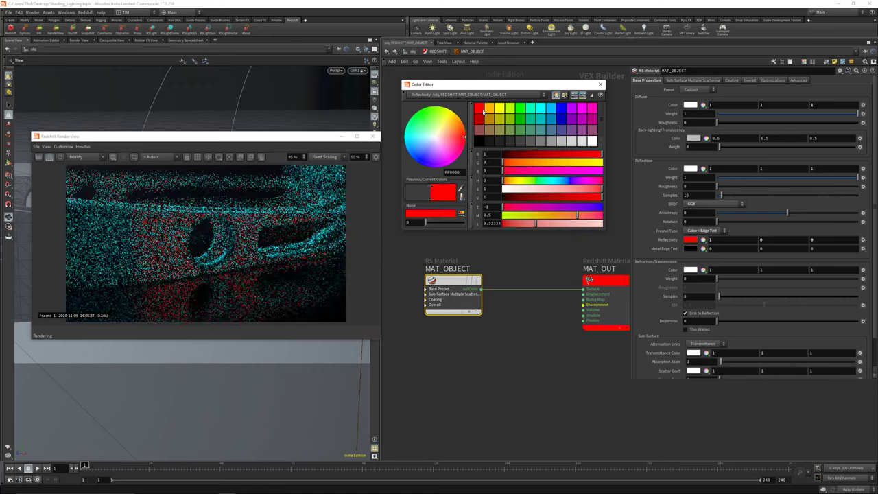
# Step: Set the Reflectivity colour of MAT_OBJECT to a neutral light grey of 0.723 in all channels
pyautogui.click(560, 130)
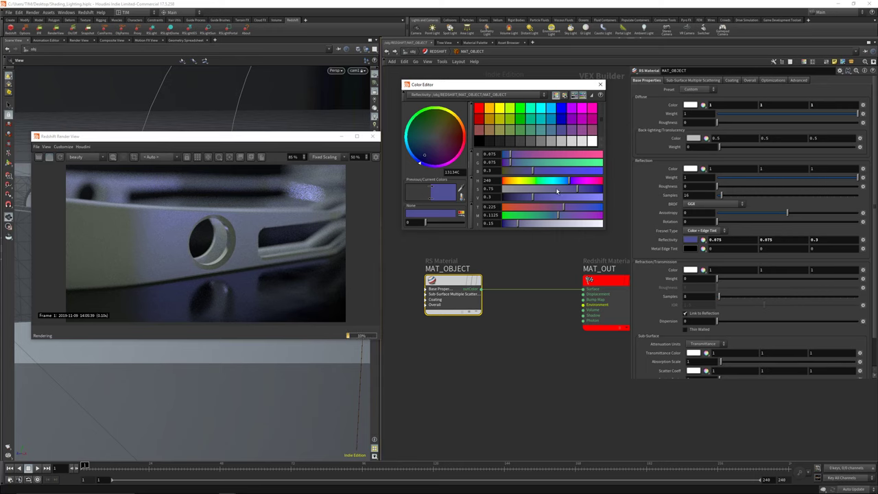
pyautogui.moveTo(558, 190); pyautogui.dragTo(579, 198)
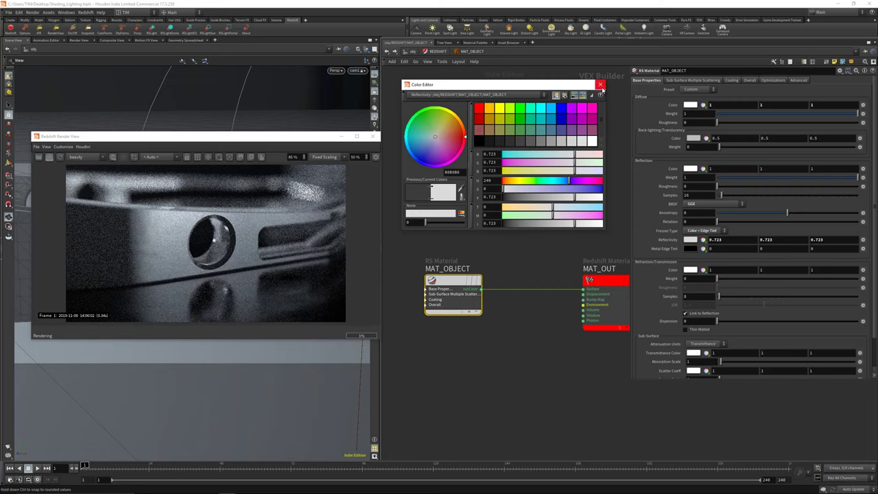
pyautogui.click(601, 85)
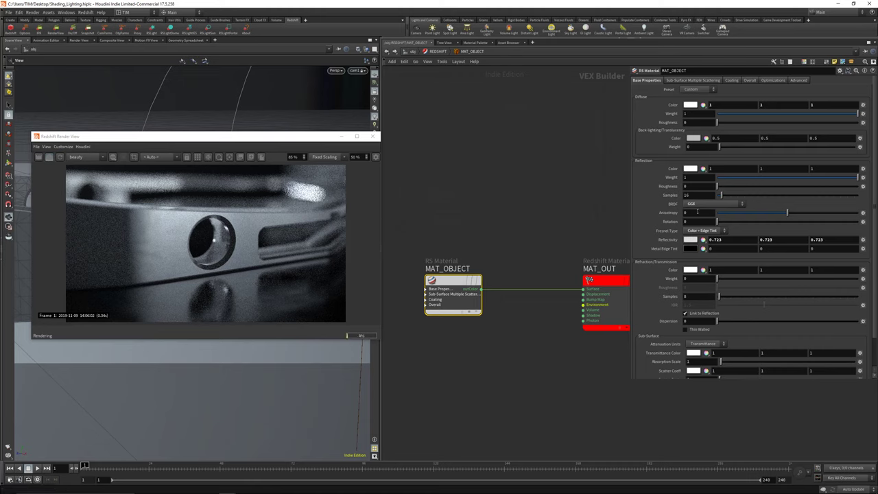
# Step: Set the reflection roughness of MAT_OBJECT to 0.125 and its reflection weight to 0.95
pyautogui.click(696, 186)
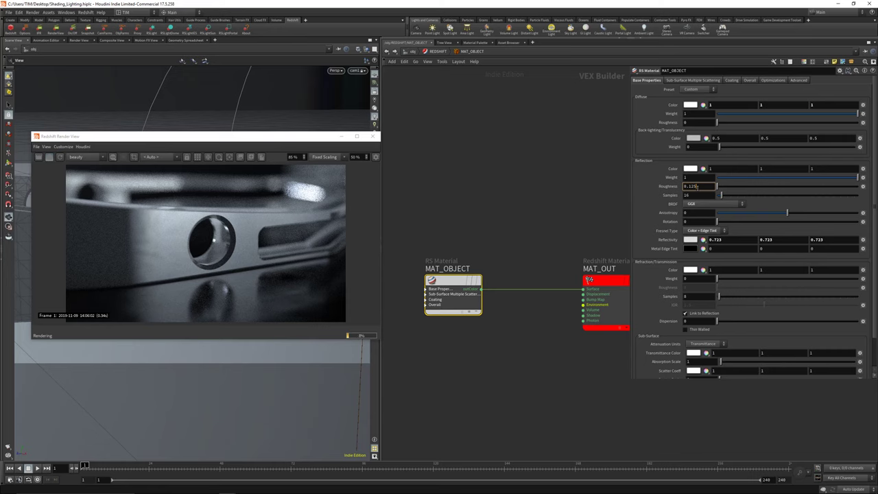
pyautogui.press('Return')
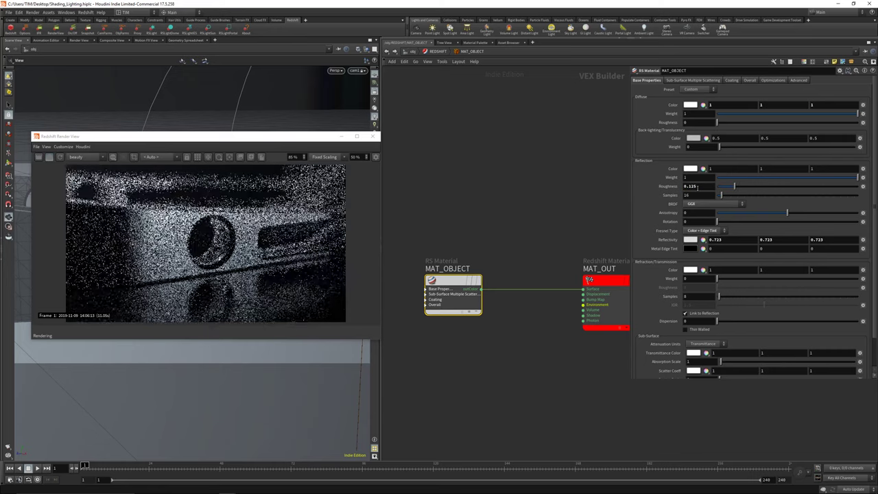
pyautogui.click(697, 177)
pyautogui.write('0')
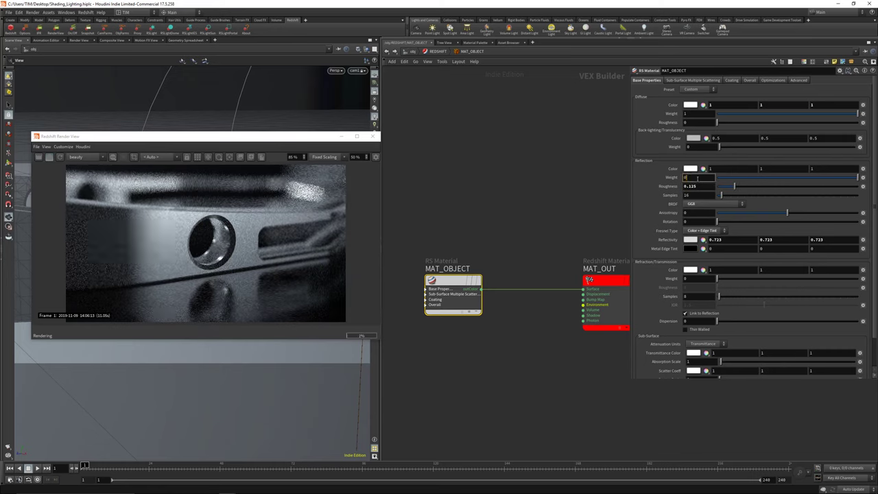
pyautogui.write('.95')
pyautogui.press('Return')
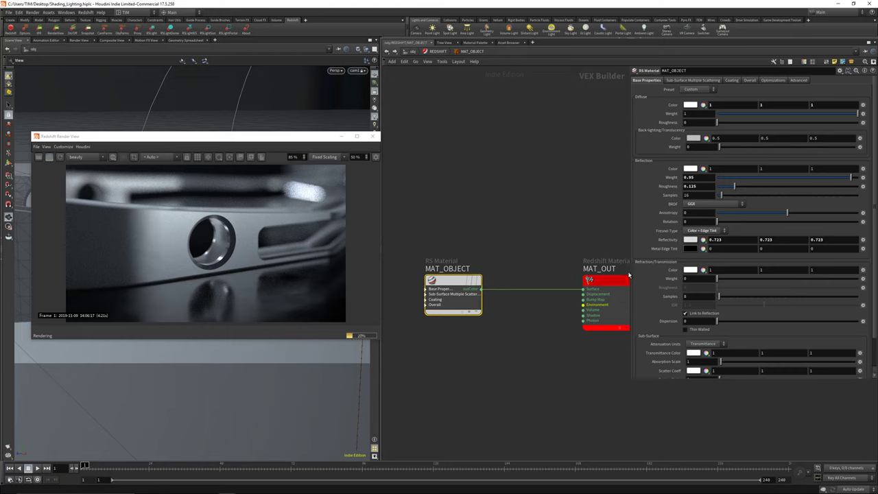
# Step: Duplicate the MAT_OBJECT material node and place the copy directly below the original
pyautogui.scroll(-3, 521, 239)
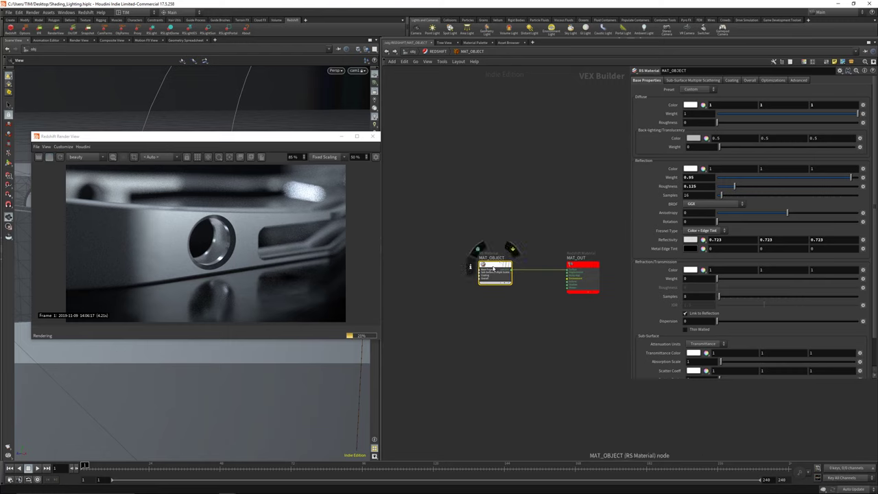
pyautogui.scroll(2, 583, 295)
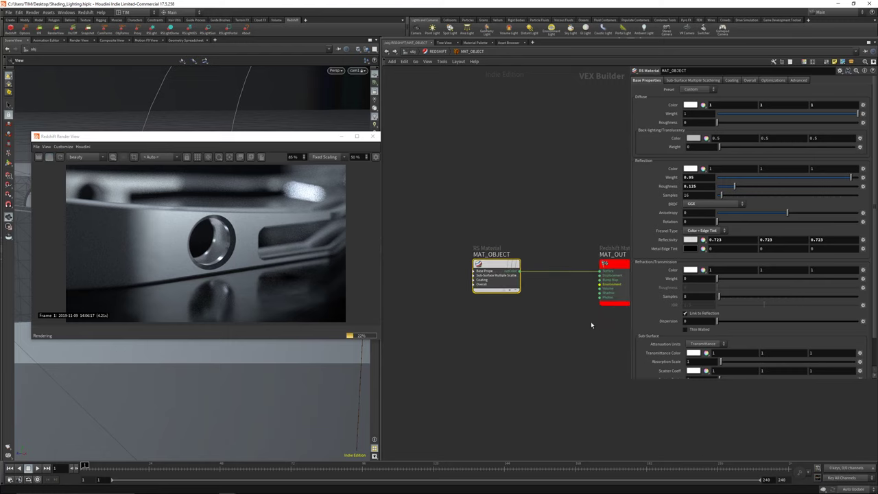
pyautogui.hotkey('ctrl', 'c')
pyautogui.hotkey('ctrl', 'v')
pyautogui.click(526, 293)
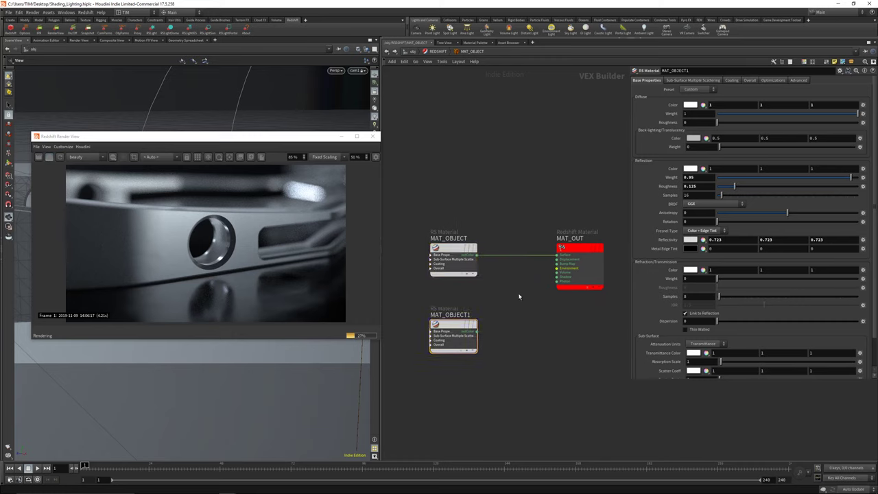
pyautogui.scroll(-2, 507, 291)
pyautogui.scroll(2, 494, 295)
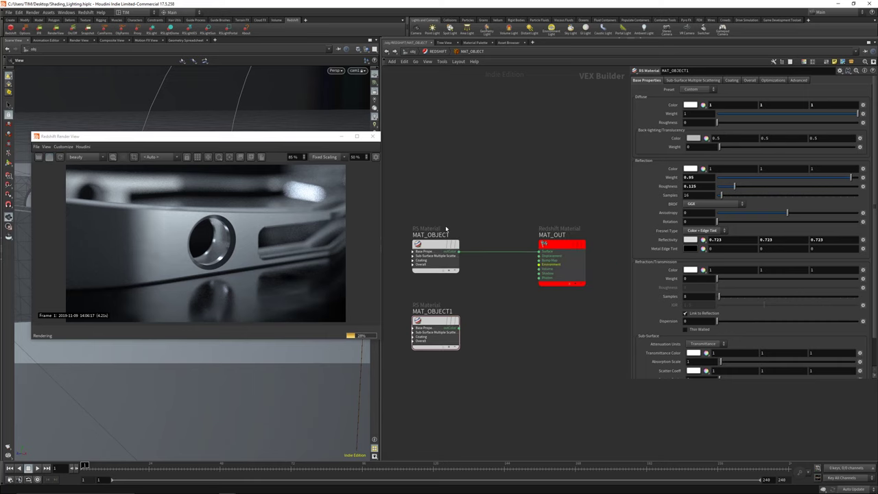
pyautogui.moveTo(440, 245)
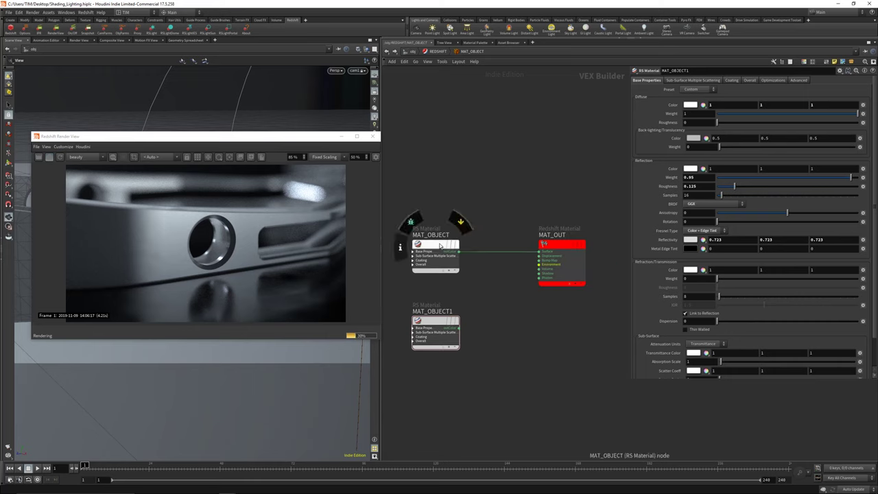
pyautogui.hotkey('ctrl', 'v')
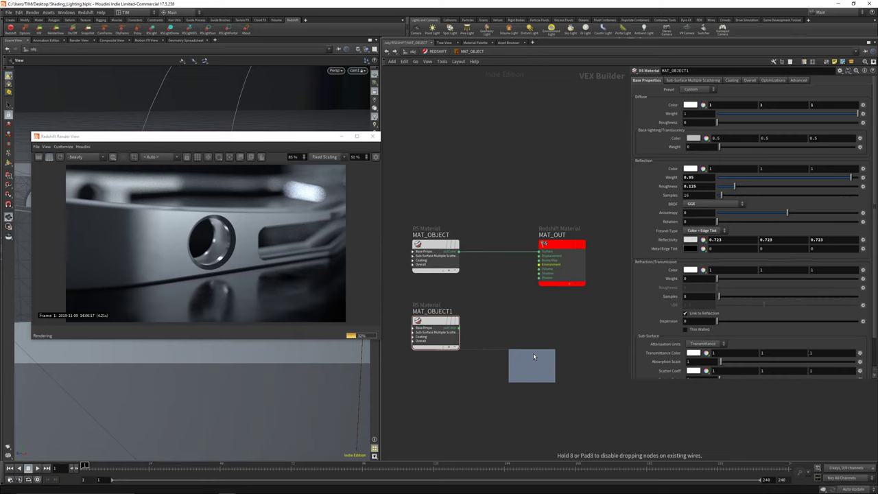
pyautogui.click(533, 353)
pyautogui.moveTo(494, 318); pyautogui.dragTo(596, 423)
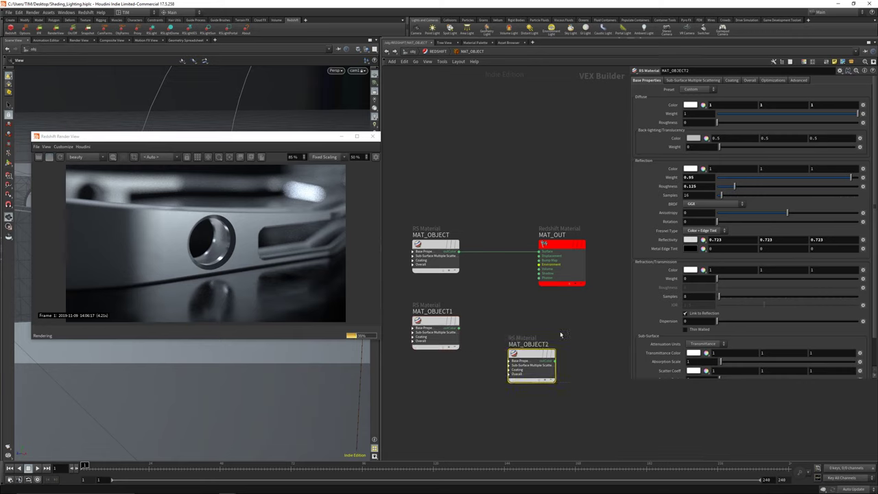
pyautogui.press('Delete')
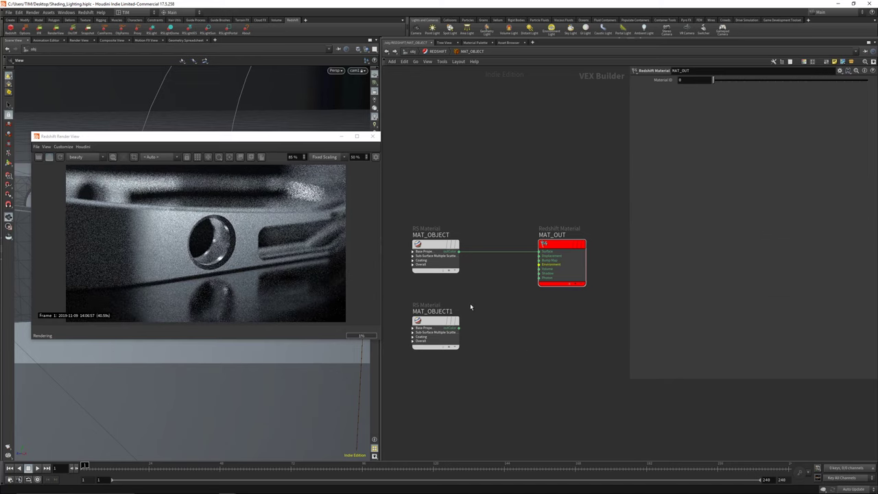
# Step: Add an RS Material Blender node beside MAT_OBJECT1 and expand its Base Material and Layer 1 inputs
pyautogui.press('Tab')
pyautogui.write('b')
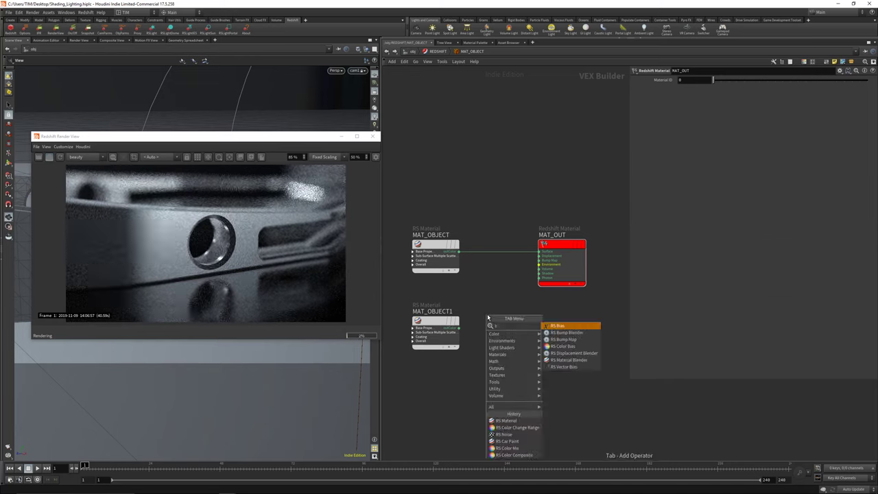
pyautogui.write('le')
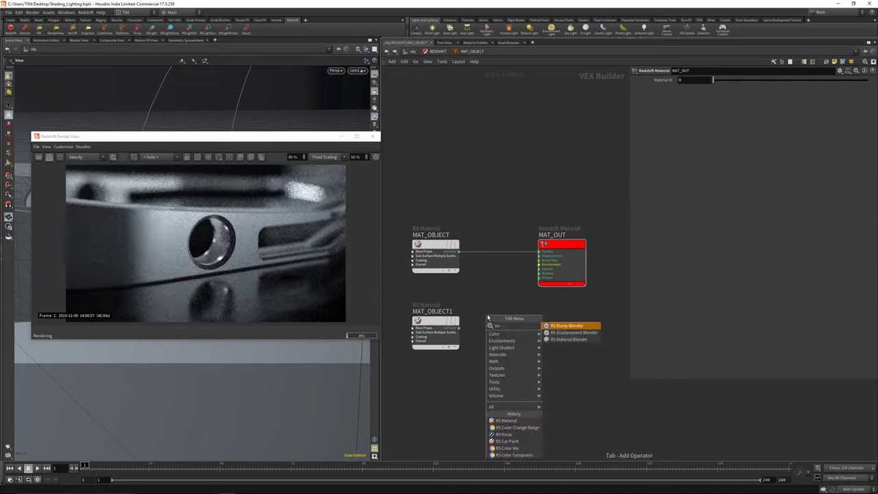
pyautogui.click(554, 340)
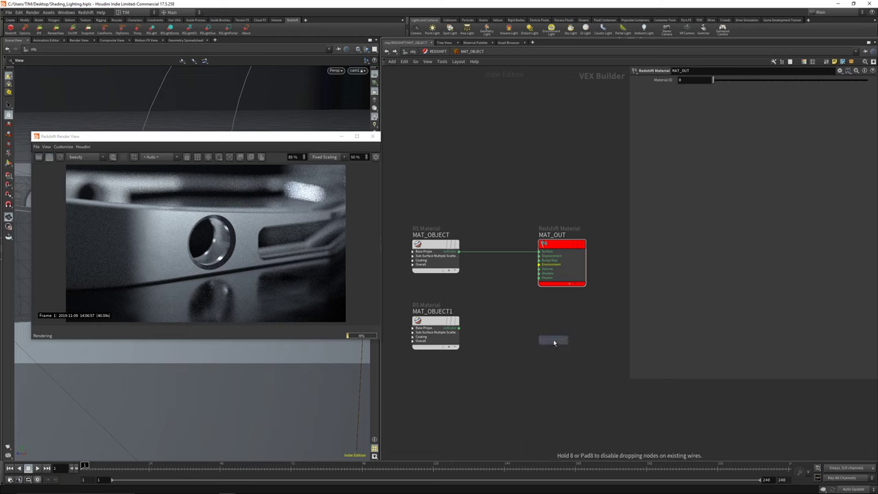
pyautogui.click(531, 346)
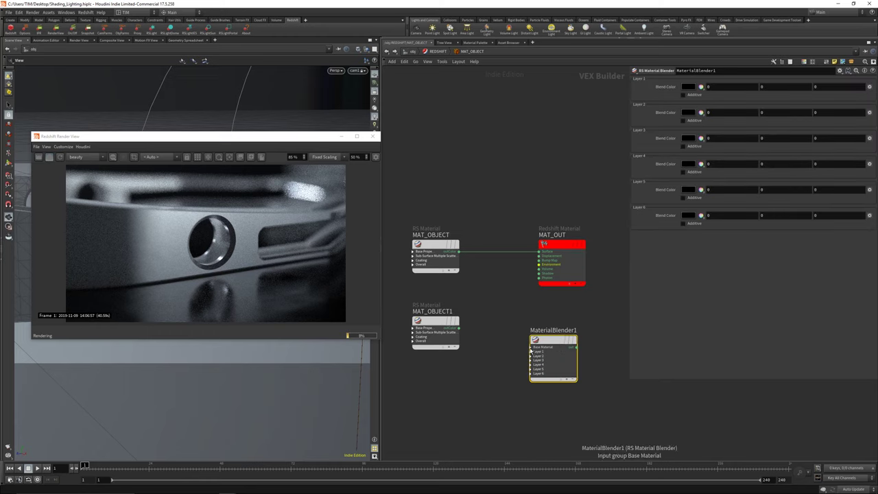
pyautogui.click(532, 346)
pyautogui.click(531, 358)
pyautogui.click(512, 360)
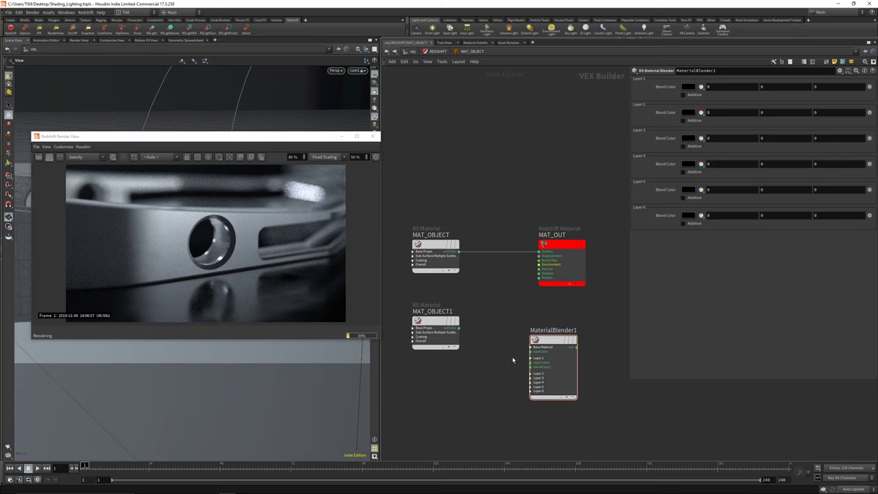
pyautogui.scroll(1, 513, 354)
pyautogui.scroll(-1, 513, 354)
pyautogui.moveTo(514, 354); pyautogui.dragTo(521, 348, button='middle')
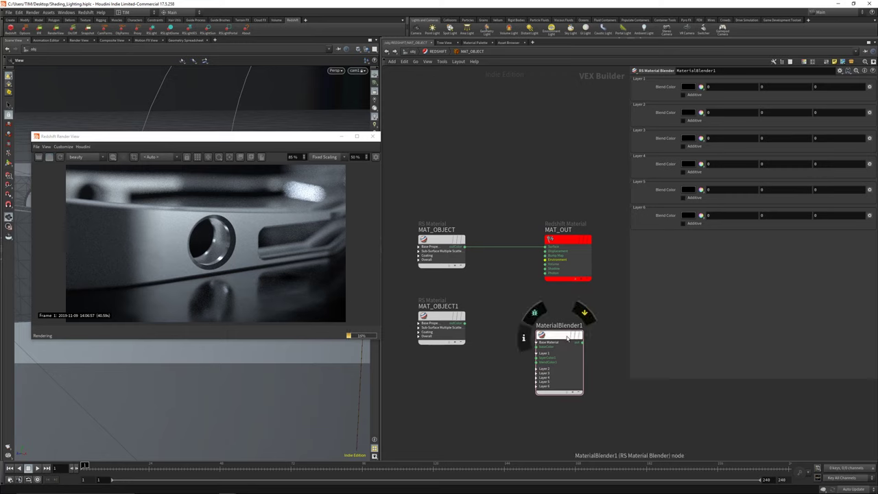
# Step: Wire the material blender's output to the Surface input of MAT_OUT and place the blender between the materials and MAT_OUT
pyautogui.moveTo(568, 336); pyautogui.dragTo(537, 321)
pyautogui.moveTo(580, 327); pyautogui.dragTo(552, 336, button='middle')
pyautogui.moveTo(526, 249); pyautogui.dragTo(598, 248)
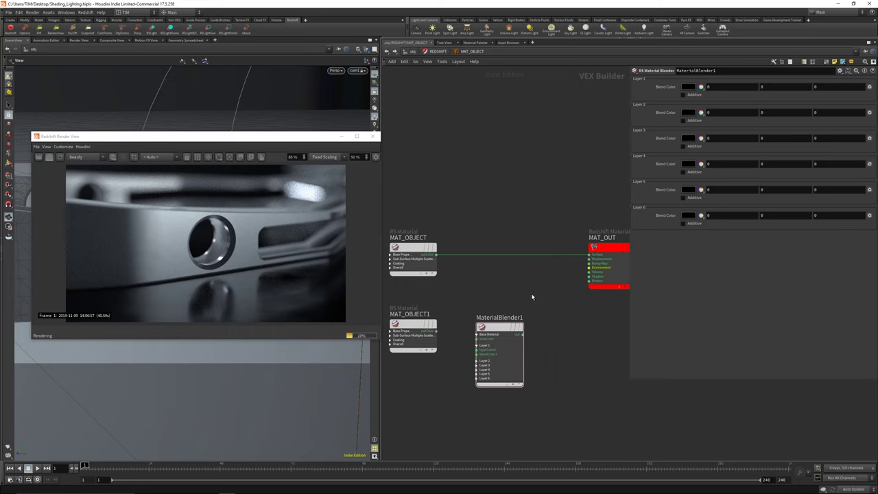
pyautogui.moveTo(522, 336); pyautogui.dragTo(598, 248)
pyautogui.scroll(2, 547, 289)
pyautogui.moveTo(501, 277); pyautogui.dragTo(522, 229)
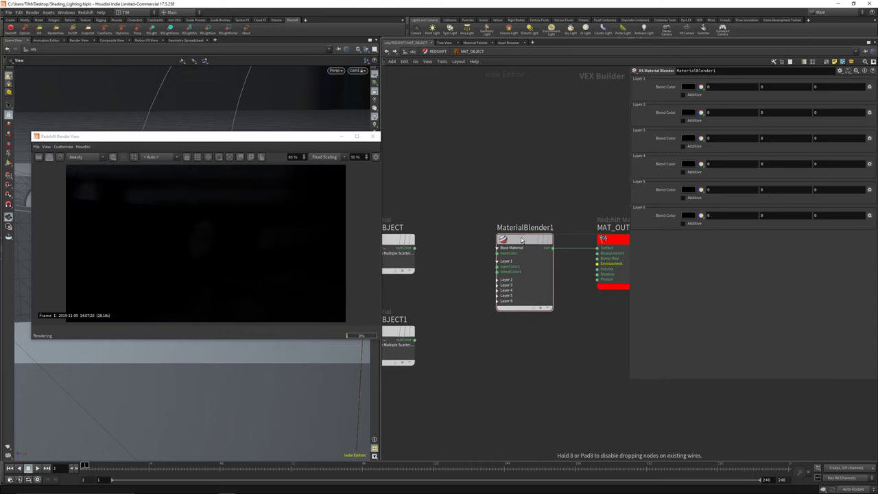
# Step: Connect MAT_OBJECT to the blender's baseColor and MAT_OBJECT1 to layerColor1, and switch the network wires to the curved style
pyautogui.moveTo(446, 254); pyautogui.dragTo(475, 260, button='middle')
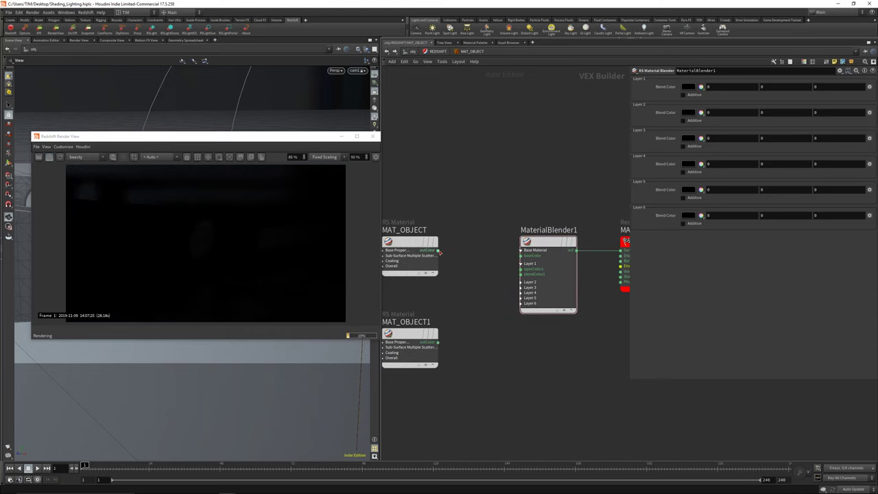
pyautogui.click(437, 250)
pyautogui.click(520, 256)
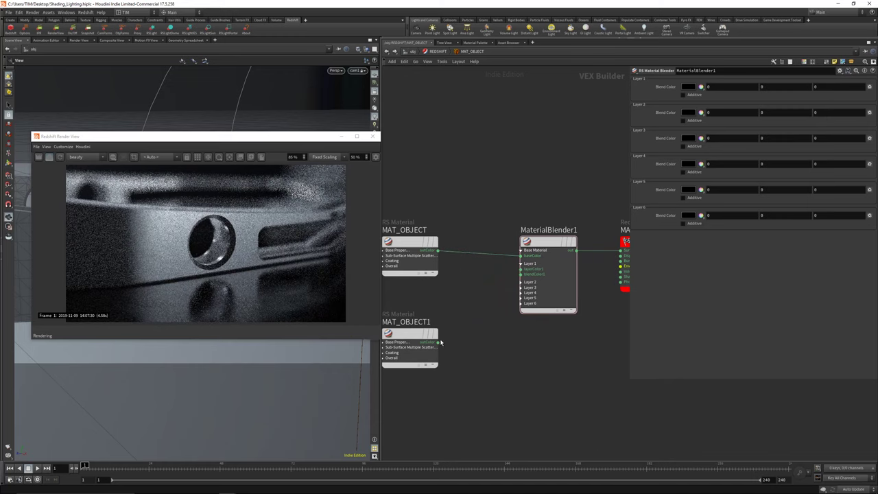
pyautogui.click(438, 342)
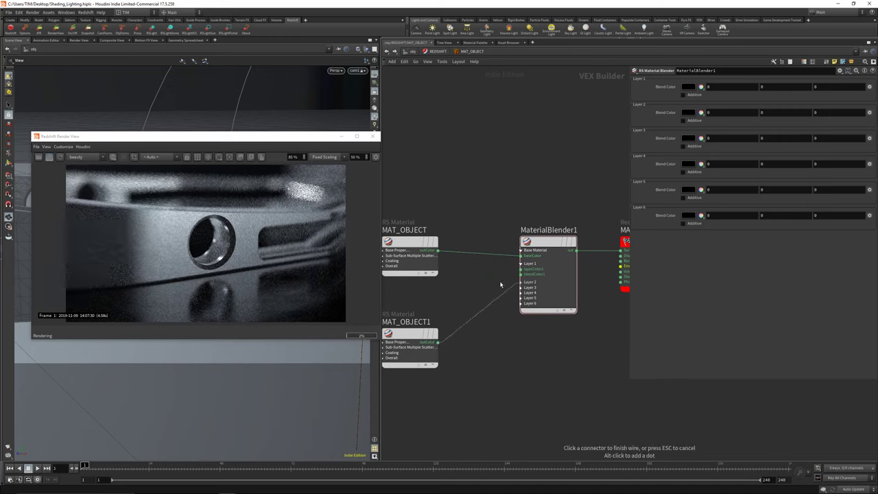
pyautogui.click(508, 270)
pyautogui.moveTo(497, 329); pyautogui.dragTo(505, 331, button='middle')
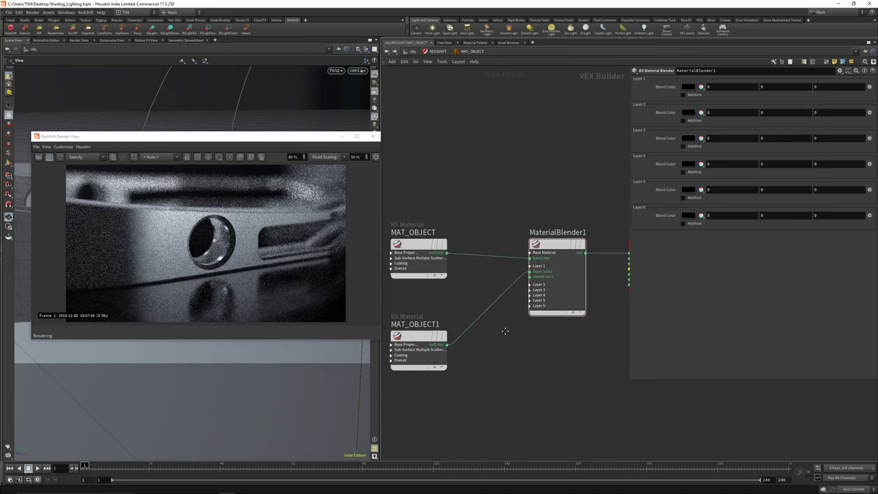
pyautogui.hotkey('shift', 's')
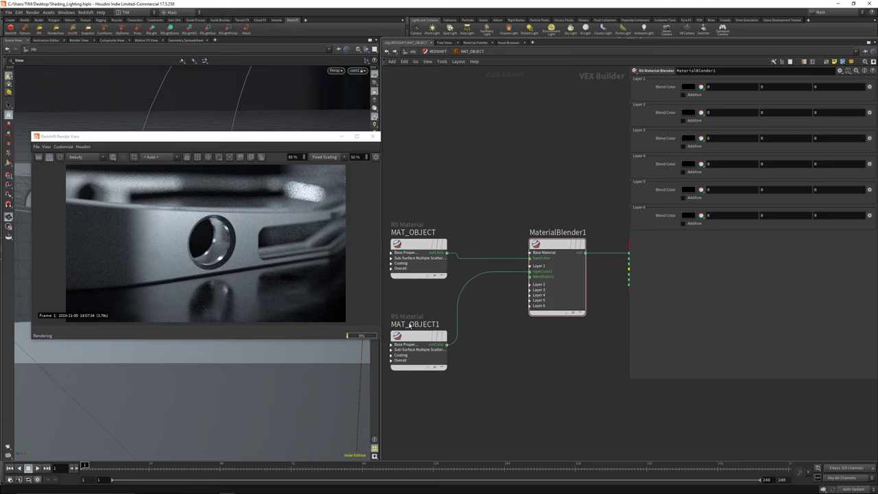
pyautogui.moveTo(501, 366); pyautogui.dragTo(517, 361, button='middle')
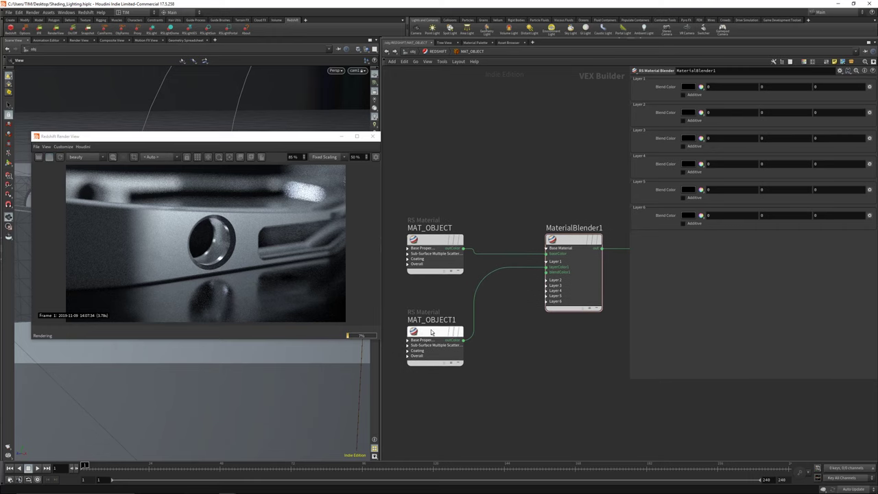
# Step: Set the Reflectivity colour of MAT_OBJECT1 to orange with values 1, 0.5, 0
pyautogui.click(431, 332)
pyautogui.click(692, 240)
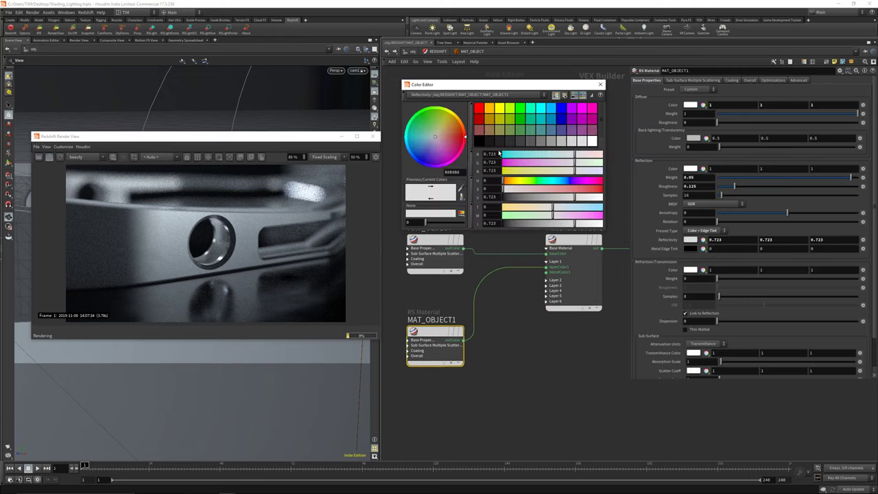
pyautogui.click(489, 109)
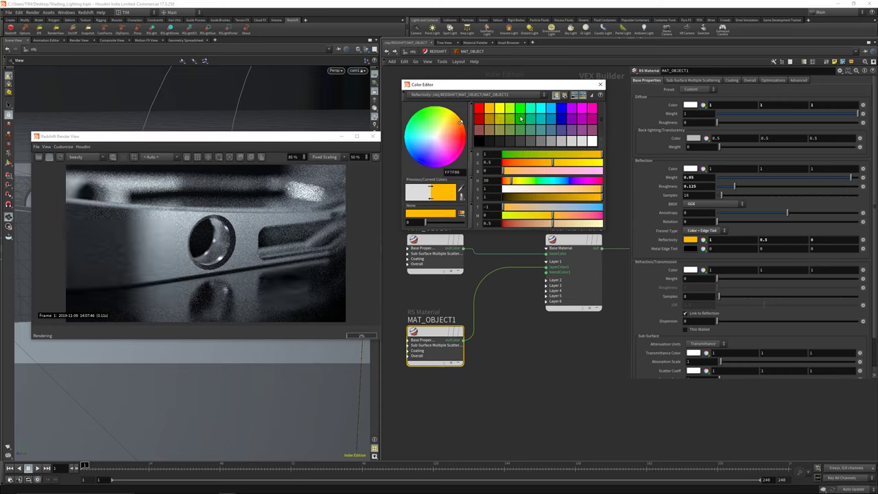
pyautogui.click(600, 83)
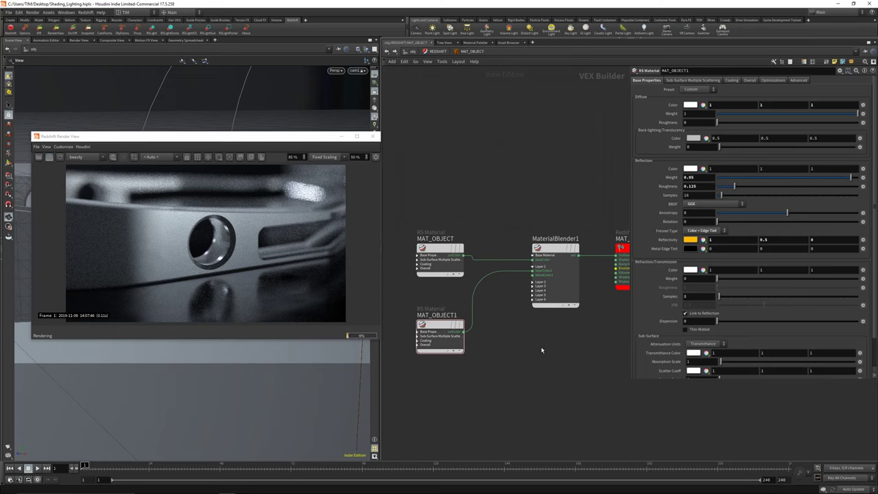
# Step: Add an RS Noise node below the material blender and wire its outColor into the Surface input of MAT_OUT
pyautogui.scroll(2, 541, 348)
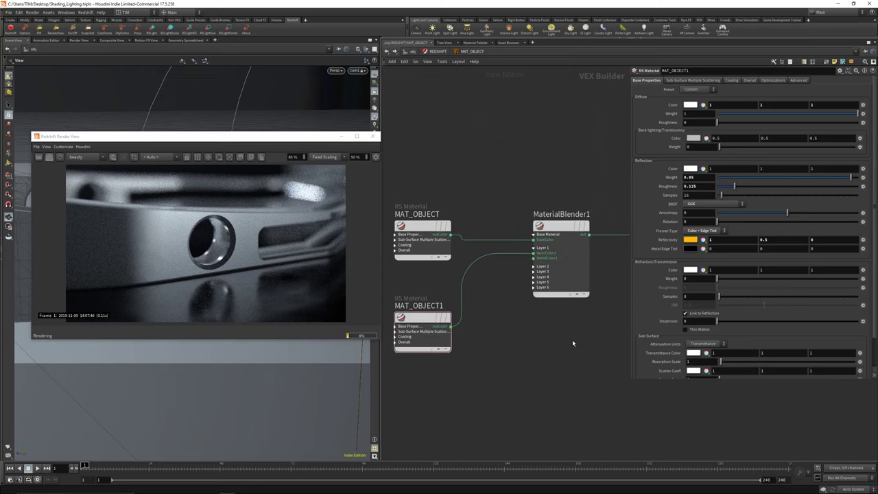
pyautogui.moveTo(572, 340); pyautogui.dragTo(480, 356, button='middle')
pyautogui.press('Tab')
pyautogui.write('rs no')
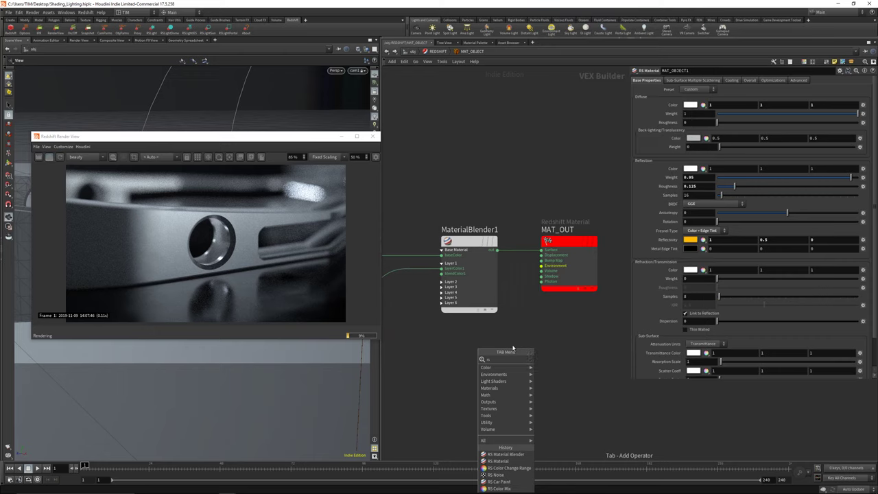
pyautogui.click(556, 360)
pyautogui.click(500, 370)
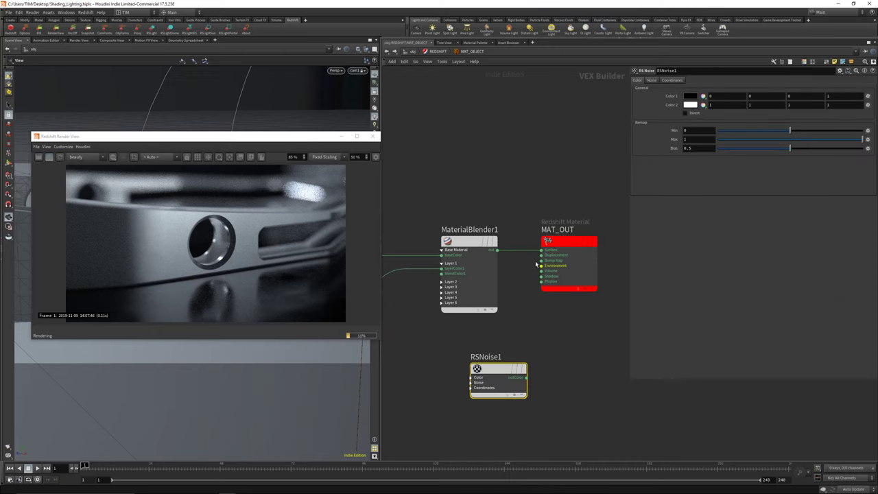
pyautogui.click(526, 377)
pyautogui.click(542, 249)
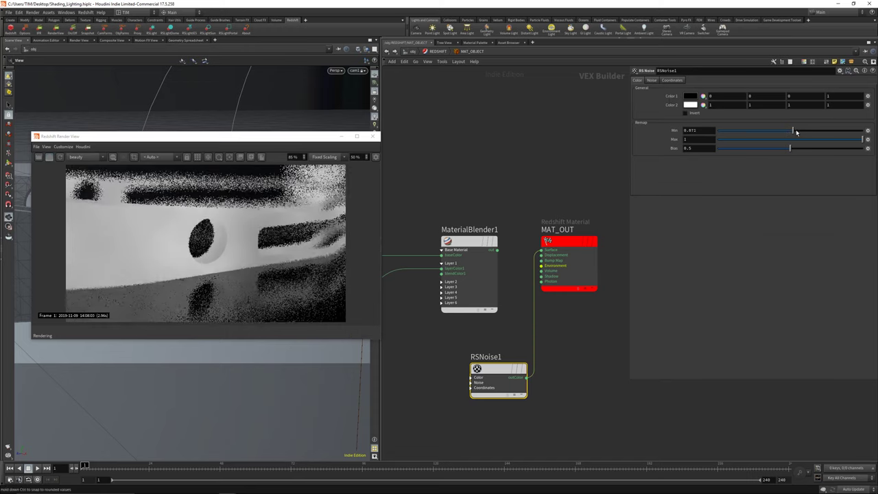
# Step: Set the noise remap Min to 0.459 and Max to 0.74, and raise its fractal Complexity to 7
pyautogui.moveTo(790, 131); pyautogui.dragTo(798, 130)
pyautogui.moveTo(862, 140); pyautogui.dragTo(806, 133)
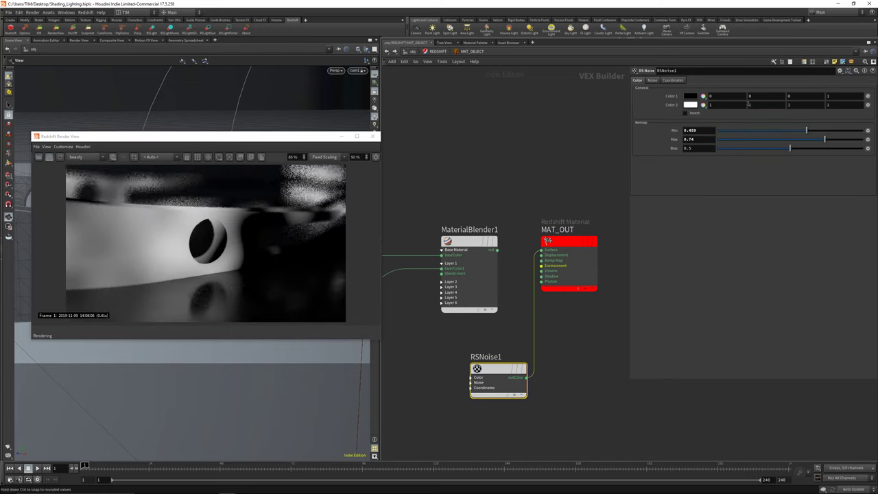
pyautogui.click(653, 80)
pyautogui.moveTo(735, 111); pyautogui.dragTo(742, 112)
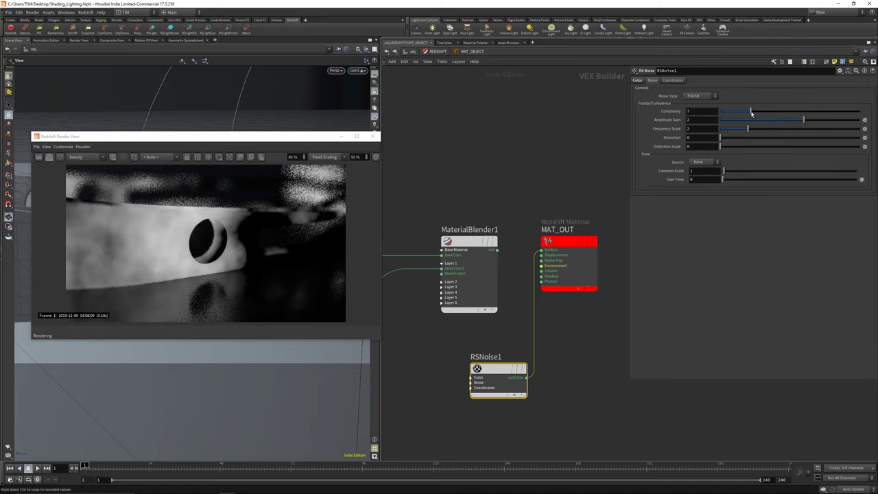
# Step: Set the Overall Scale of the RSNoise1 coordinates to 25
pyautogui.click(672, 80)
pyautogui.doubleClick(691, 112)
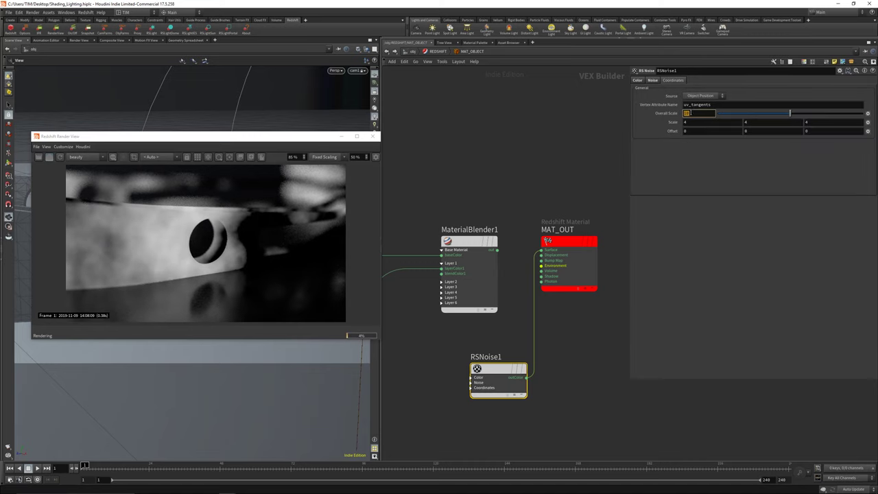
pyautogui.write('25')
pyautogui.press('Return')
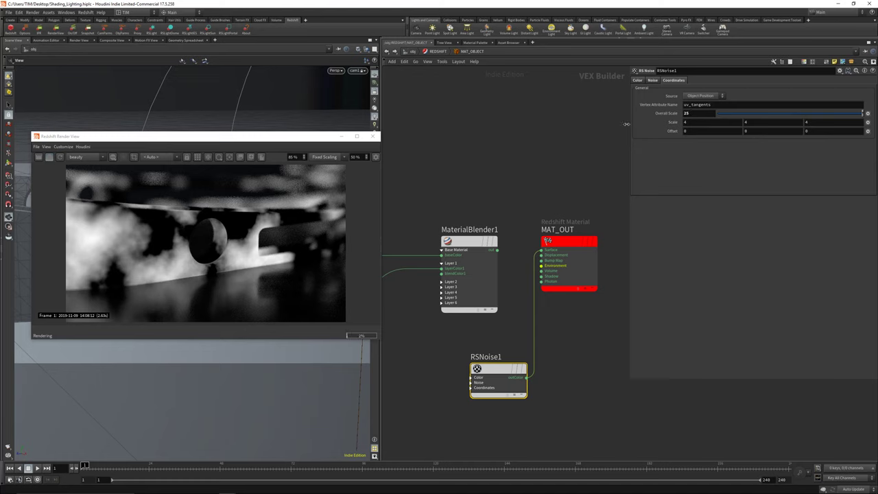
# Step: Connect RSNoise1 to the blender's blendColor1 input and reconnect the blender's output to the Surface input of MAT_OUT
pyautogui.moveTo(567, 367); pyautogui.dragTo(645, 359, button='middle')
pyautogui.moveTo(589, 366); pyautogui.dragTo(489, 382)
pyautogui.press('y')
pyautogui.moveTo(525, 284); pyautogui.dragTo(517, 292)
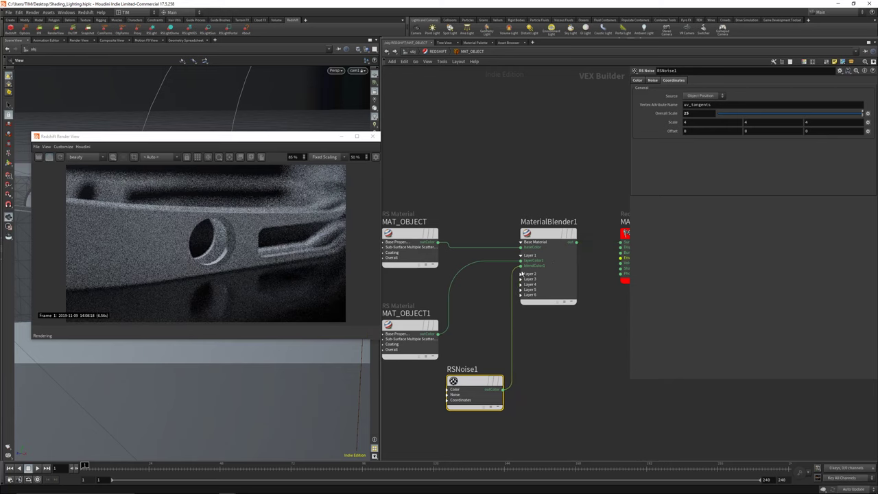
pyautogui.click(522, 273)
pyautogui.scroll(-2, 607, 198)
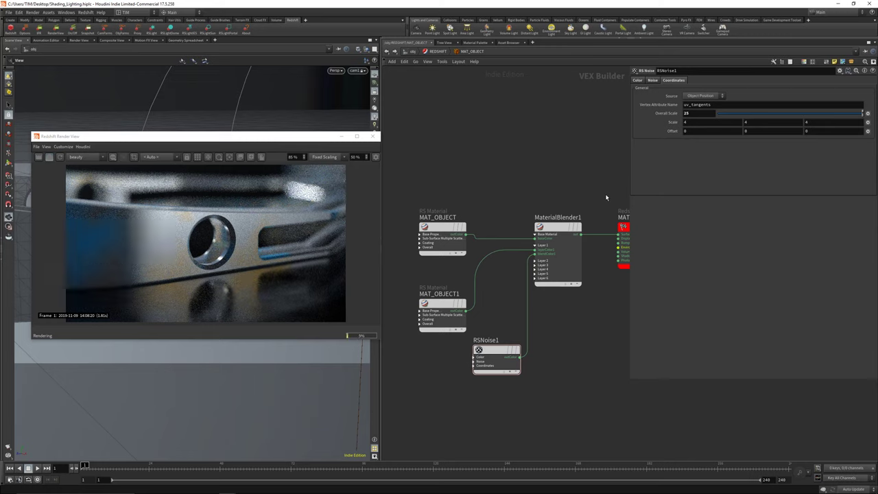
pyautogui.moveTo(414, 197); pyautogui.dragTo(443, 206)
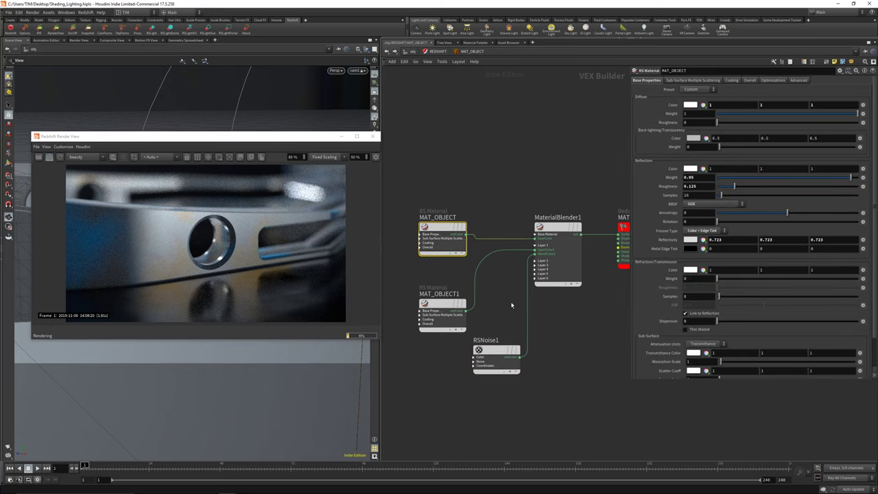
# Step: Add an RS Curvature node to the right of RSNoise1, below the material blender
pyautogui.press('h')
pyautogui.press('Tab')
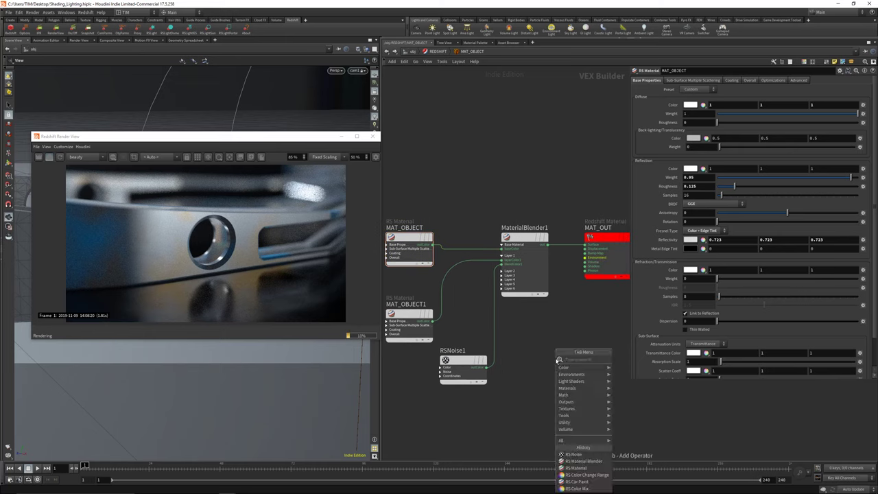
pyautogui.write('cu')
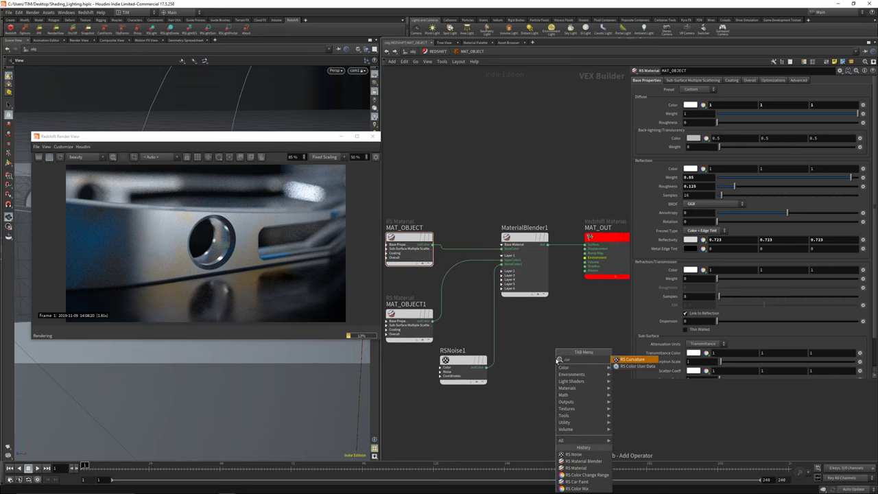
pyautogui.write('r')
pyautogui.click(609, 359)
pyautogui.click(592, 359)
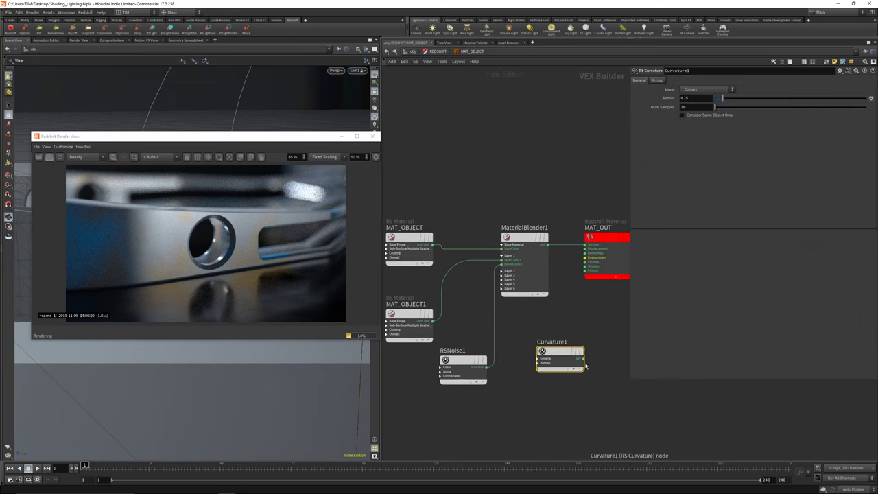
pyautogui.scroll(1, 592, 360)
pyautogui.scroll(-1, 592, 360)
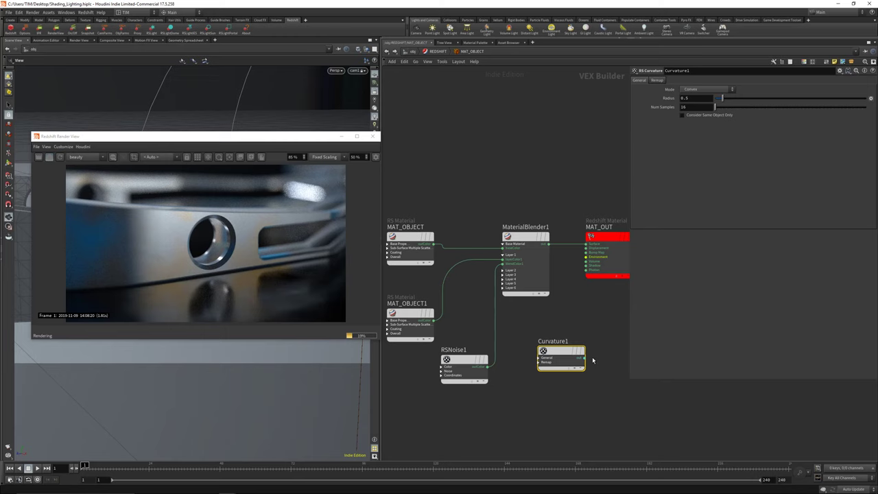
# Step: Wire Curvature1 into the Surface input of MAT_OUT and set its Num Samples to 64
pyautogui.click(584, 358)
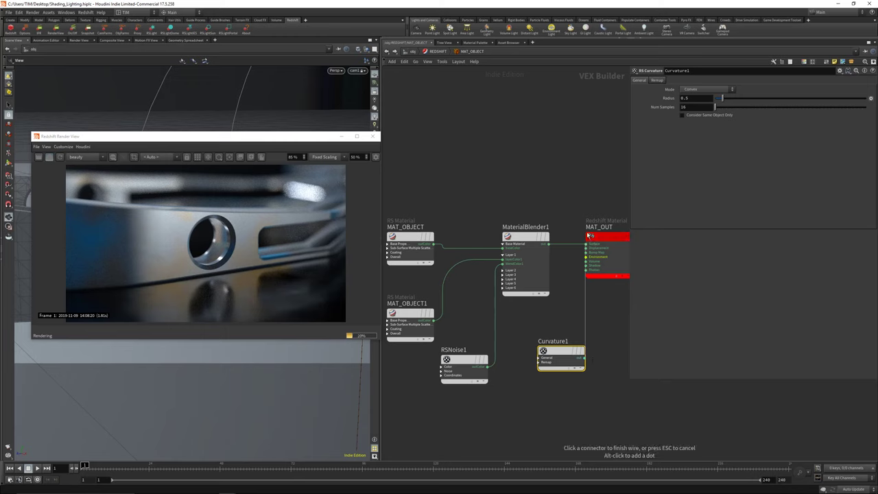
pyautogui.click(587, 243)
pyautogui.moveTo(561, 357); pyautogui.dragTo(538, 349)
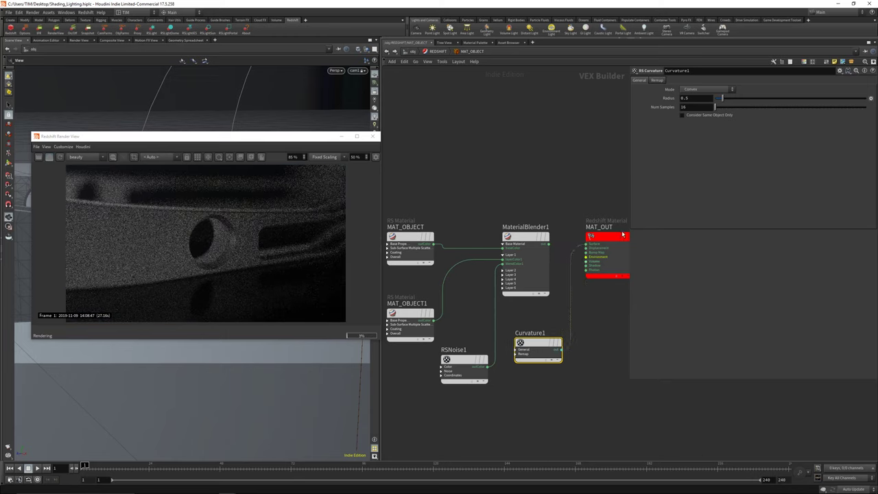
pyautogui.click(693, 108)
pyautogui.write('64')
pyautogui.press('Return')
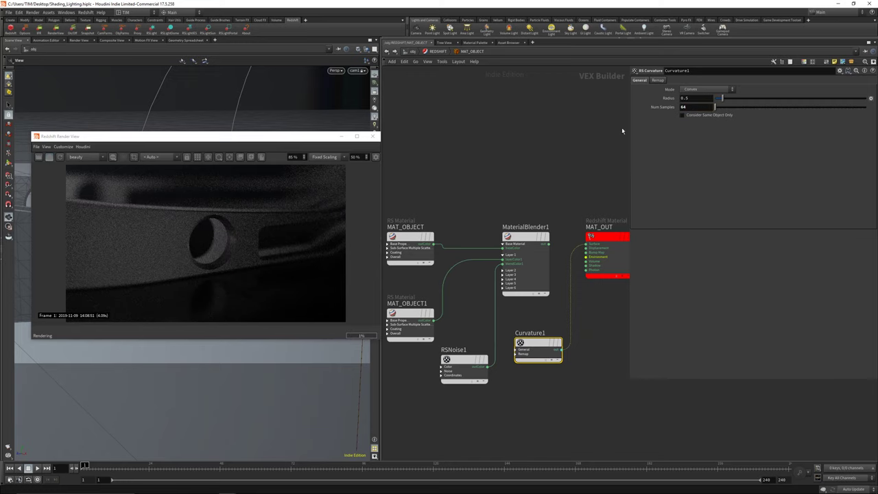
# Step: Keep Curvature1 in Convex mode and set its Radius to 0.005
pyautogui.scroll(3, 217, 222)
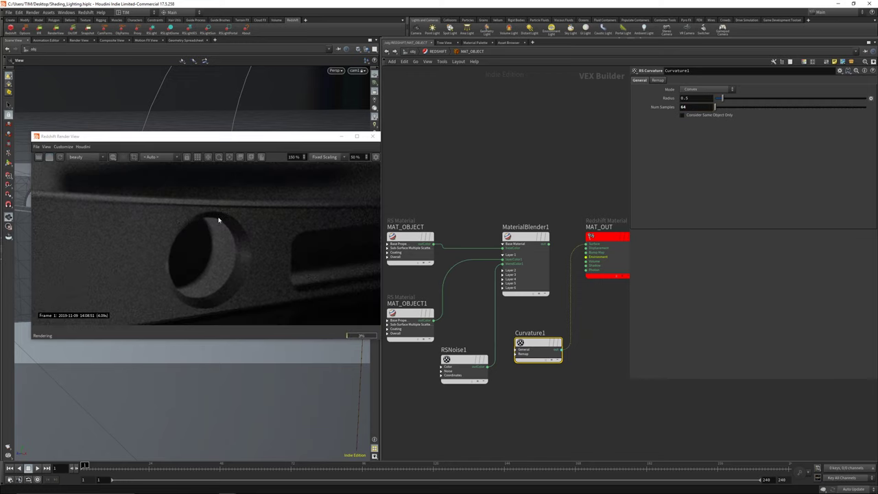
pyautogui.click(706, 89)
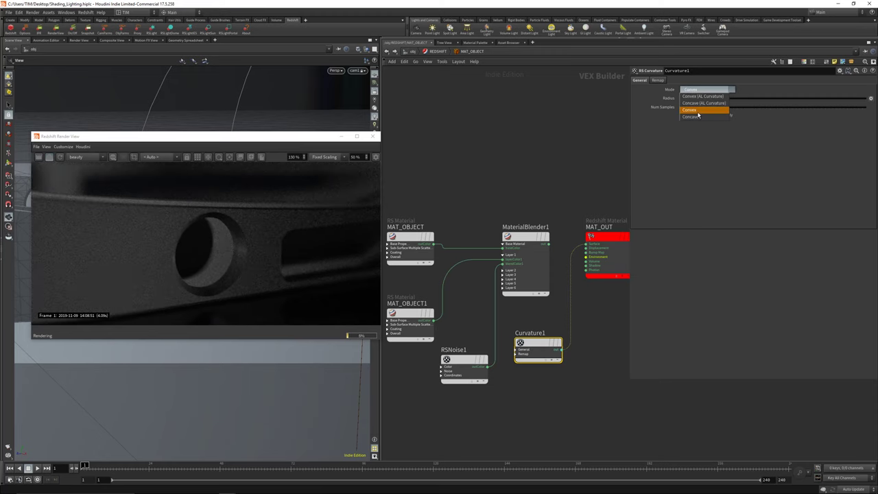
pyautogui.click(698, 110)
pyautogui.click(697, 99)
pyautogui.write('0.0')
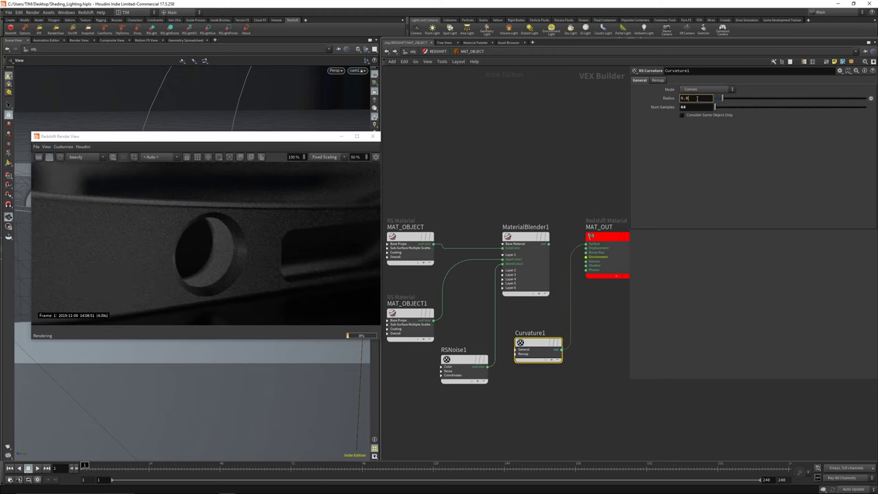
pyautogui.write('0')
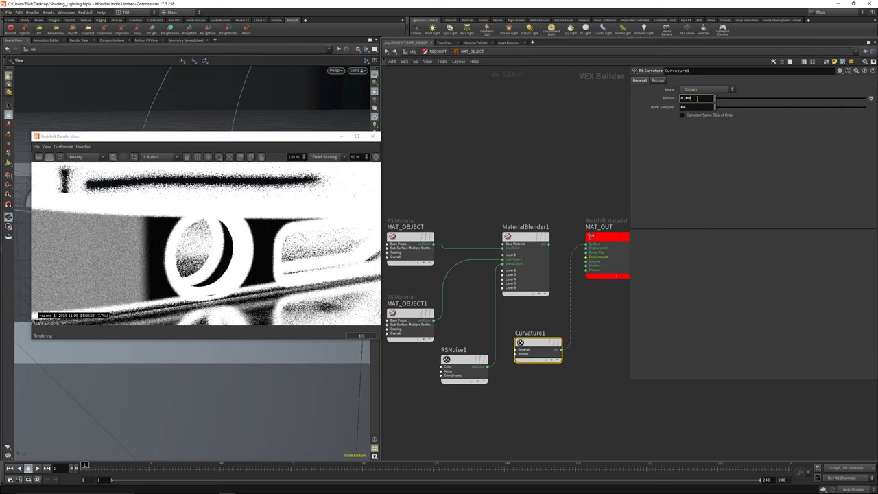
pyautogui.write('5')
pyautogui.press('Return')
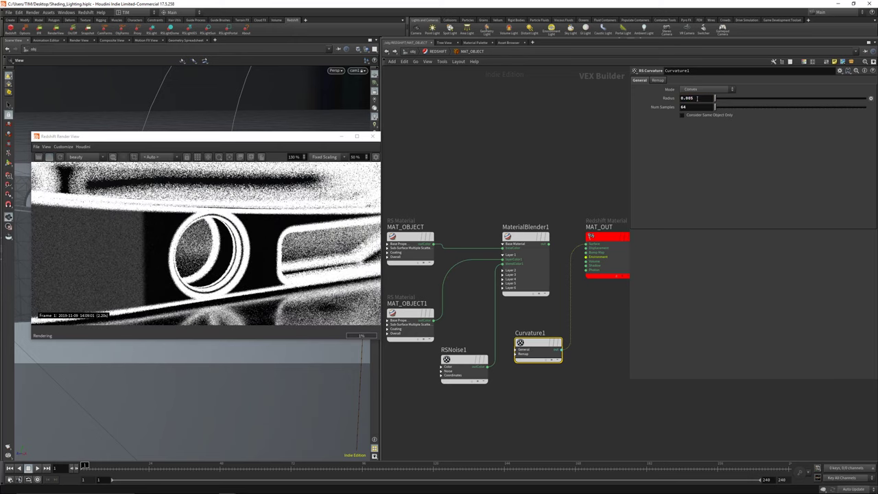
# Step: Set the Radius of Curvature1 to 0.0025
pyautogui.click(698, 98)
pyautogui.press('BackSpace')
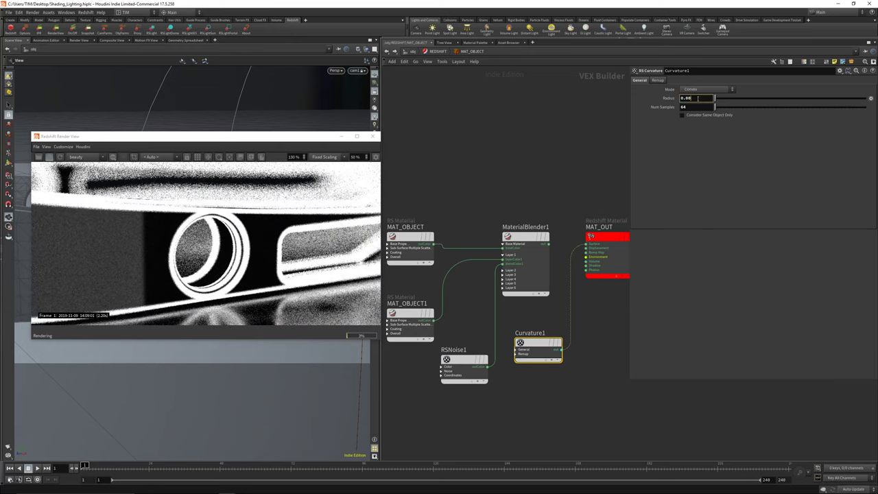
pyautogui.write('25')
pyautogui.press('Return')
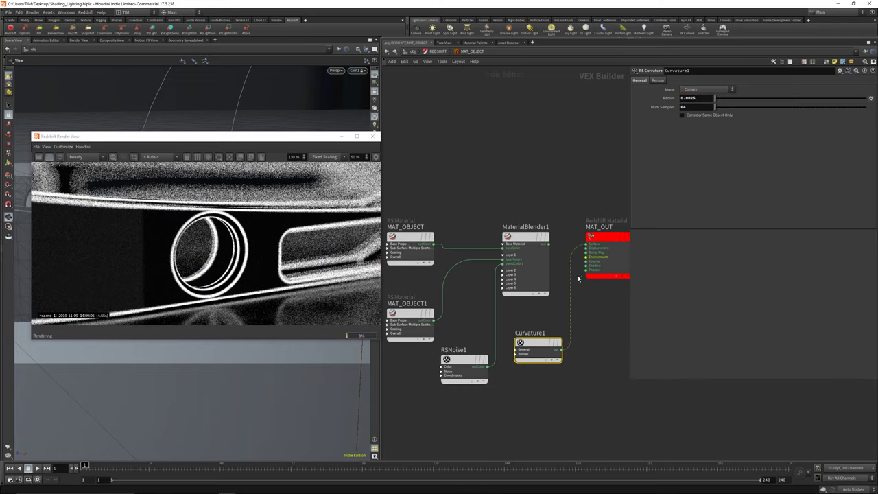
# Step: Connect Curvature1 to the blender's blendColor1 input and wire MaterialBlender1 back into the Surface input of MAT_OUT
pyautogui.click(561, 348)
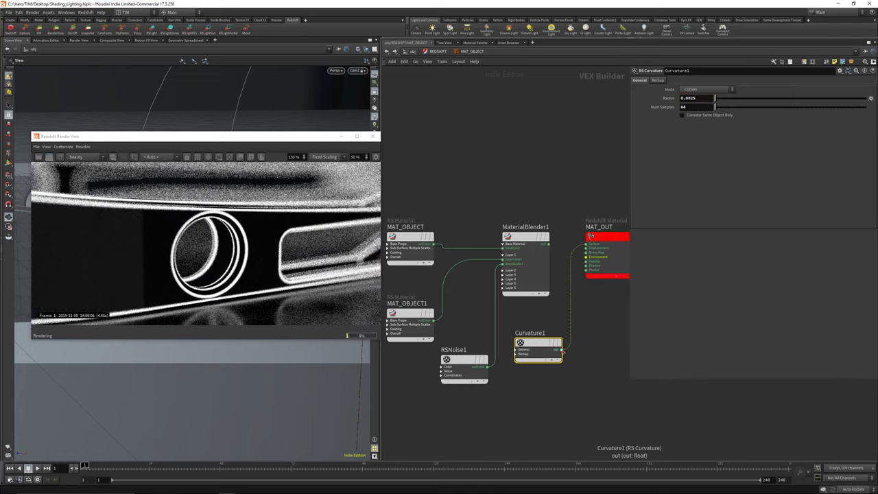
pyautogui.click(497, 264)
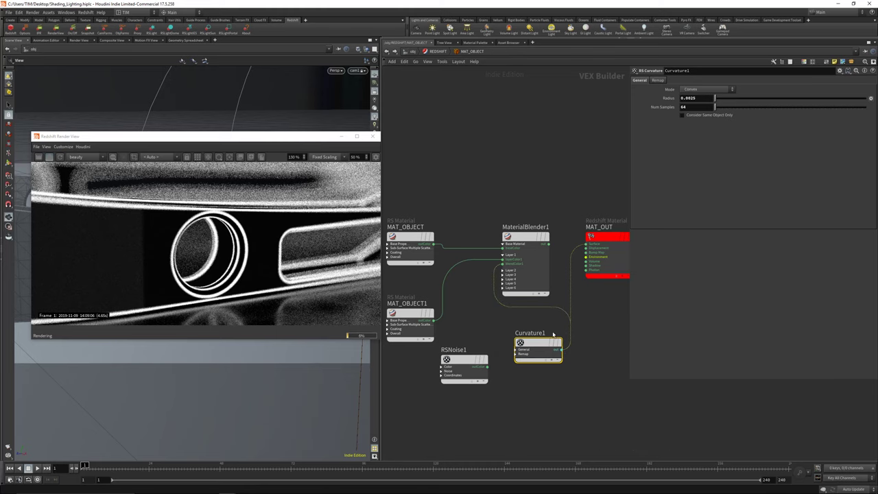
pyautogui.click(549, 243)
pyautogui.click(585, 244)
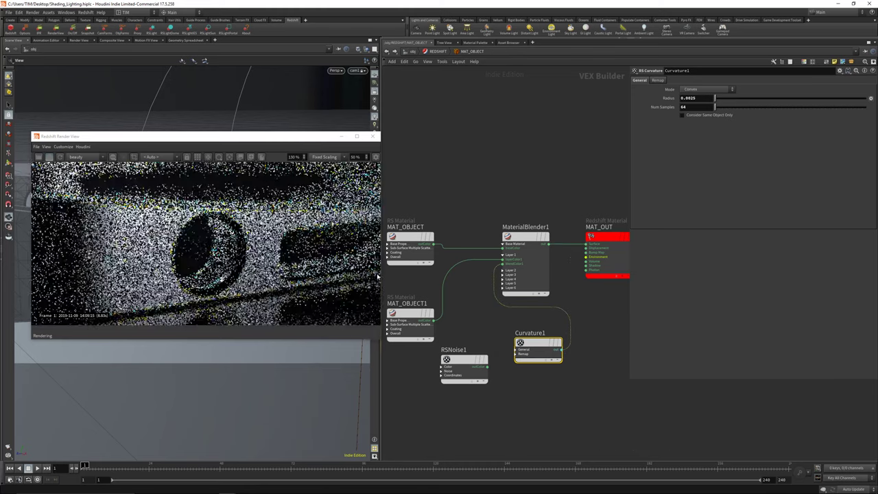
pyautogui.scroll(-4, 241, 243)
pyautogui.scroll(5, 182, 234)
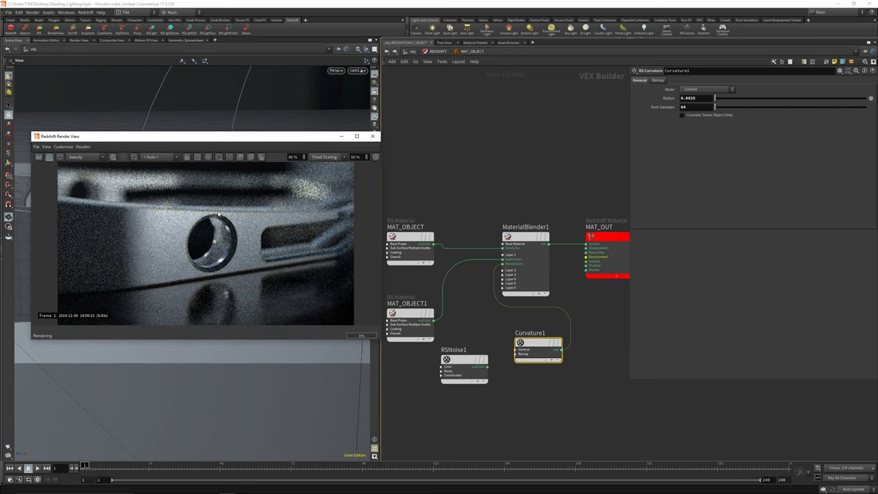
# Step: Compare the settings of MAT_OBJECT and MAT_OBJECT1 against the part's edges in the render
pyautogui.click(410, 248)
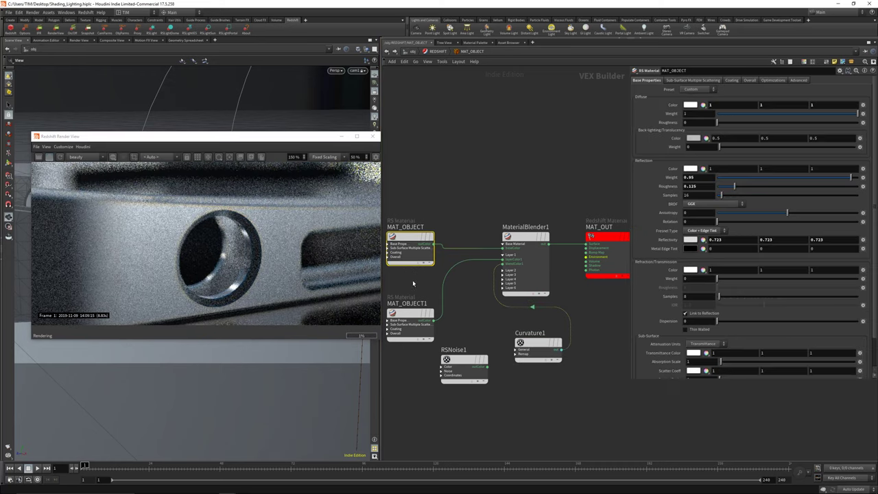
pyautogui.moveTo(413, 280); pyautogui.dragTo(422, 263, button='middle')
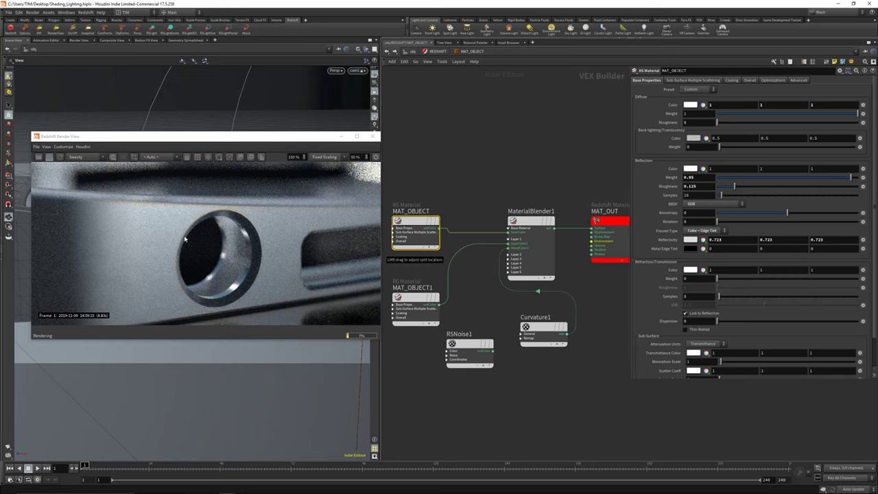
pyautogui.click(414, 300)
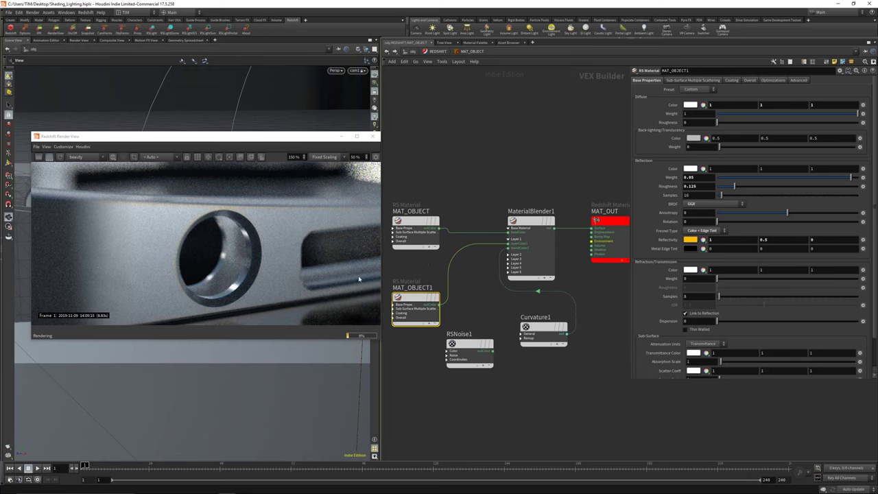
pyautogui.scroll(-3, 251, 277)
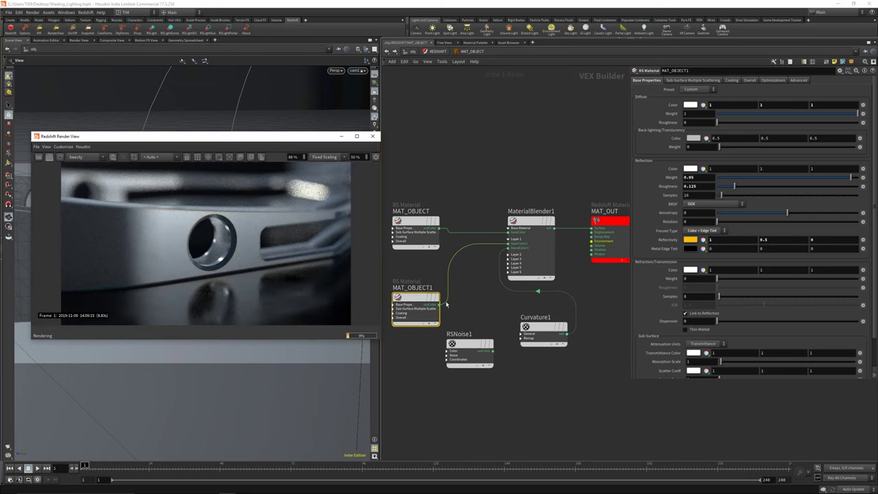
# Step: Add an RS Material node below MAT_OBJECT1 and connect it to the blender's layerColor1 input in place of MAT_OBJECT1
pyautogui.moveTo(459, 325); pyautogui.dragTo(530, 320, button='middle')
pyautogui.press('Tab')
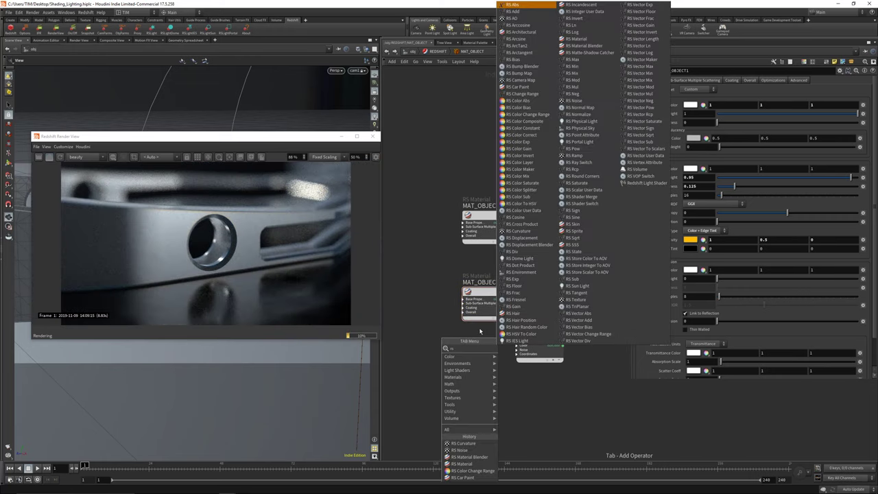
pyautogui.write('rscu')
pyautogui.press('Escape')
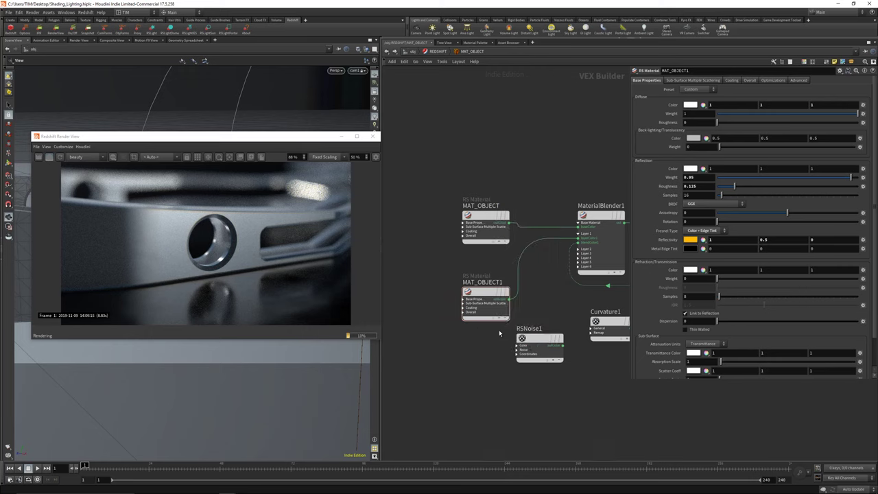
pyautogui.press('Tab')
pyautogui.write('ramp')
pyautogui.press('Return')
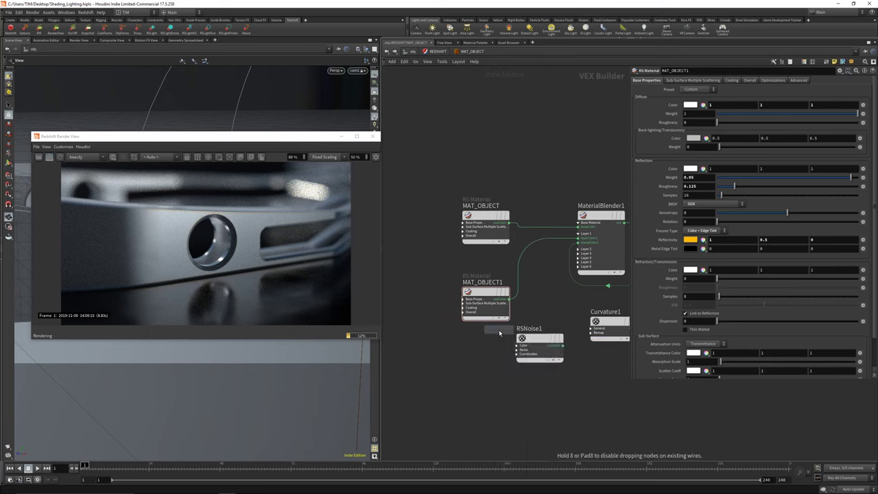
pyautogui.click(426, 384)
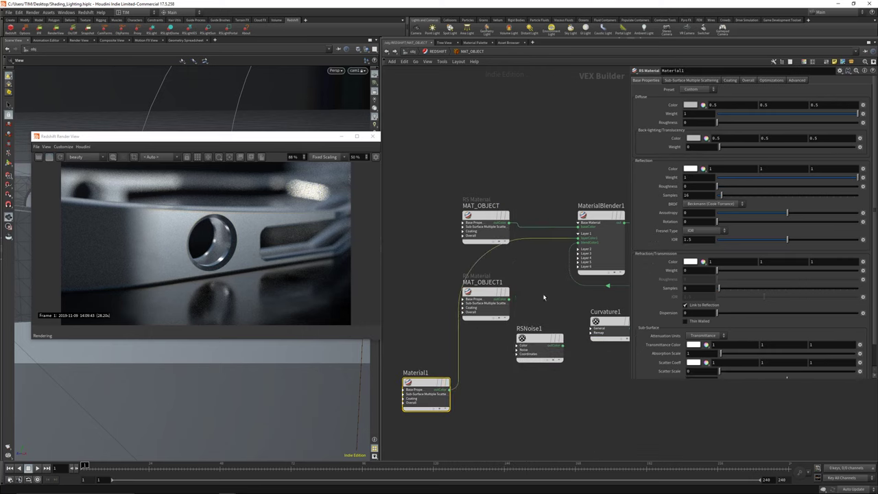
# Step: Set the diffuse color of Material1 to pure red (1, 0, 0)
pyautogui.click(690, 105)
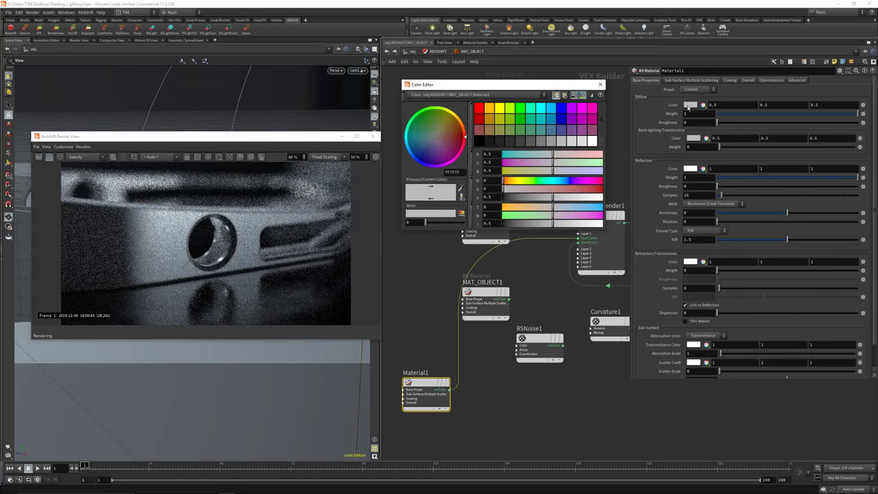
pyautogui.click(489, 109)
pyautogui.click(479, 109)
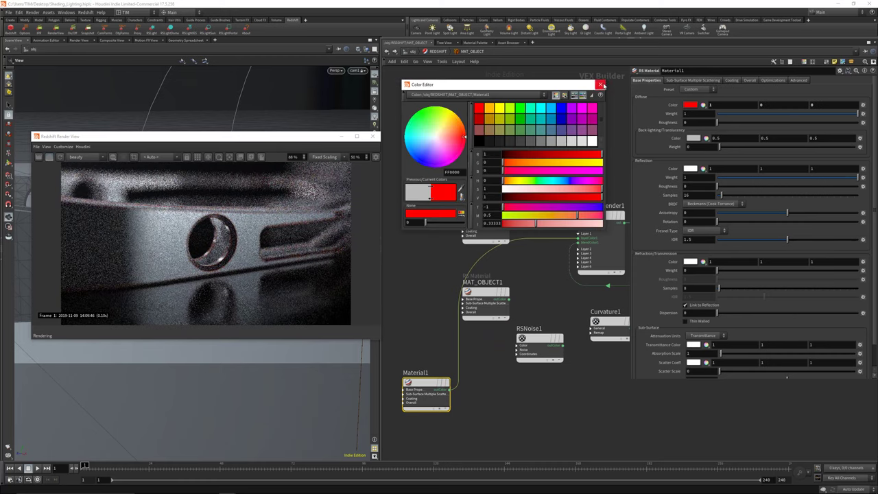
# Step: Examine the edges around the round hole with a temporary render region, then clear the region
pyautogui.scroll(4, 257, 211)
pyautogui.moveTo(119, 200)
pyautogui.keyDown('shift'); pyautogui.mouseDown()
pyautogui.moveTo(245, 314)
pyautogui.moveTo(268, 322)
pyautogui.mouseUp(); pyautogui.keyUp('shift')
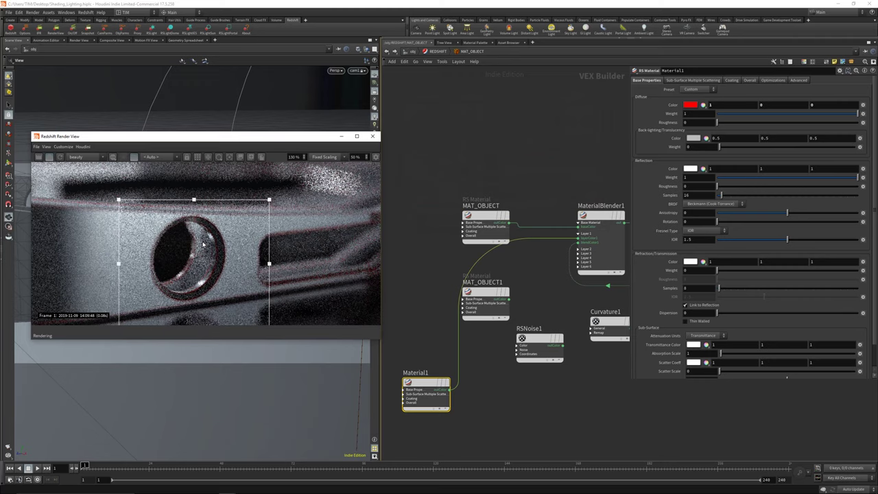
pyautogui.moveTo(226, 262); pyautogui.dragTo(243, 239, button='middle')
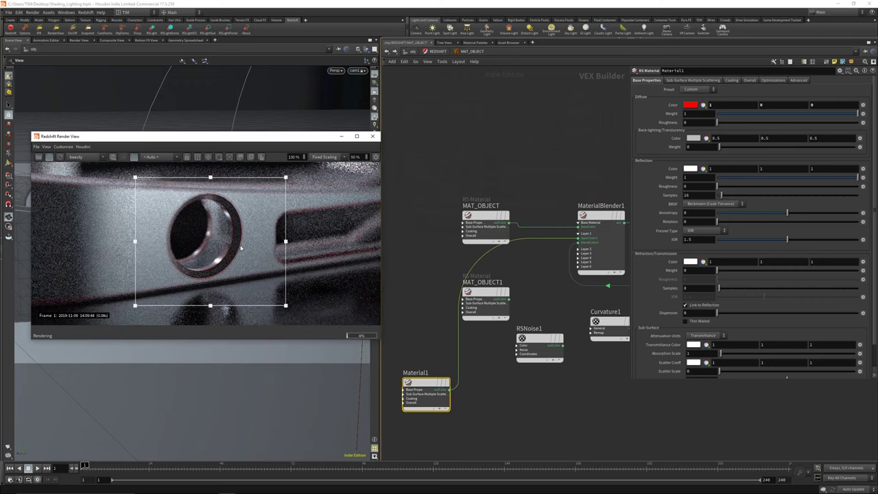
pyautogui.moveTo(559, 375); pyautogui.dragTo(480, 371, button='middle')
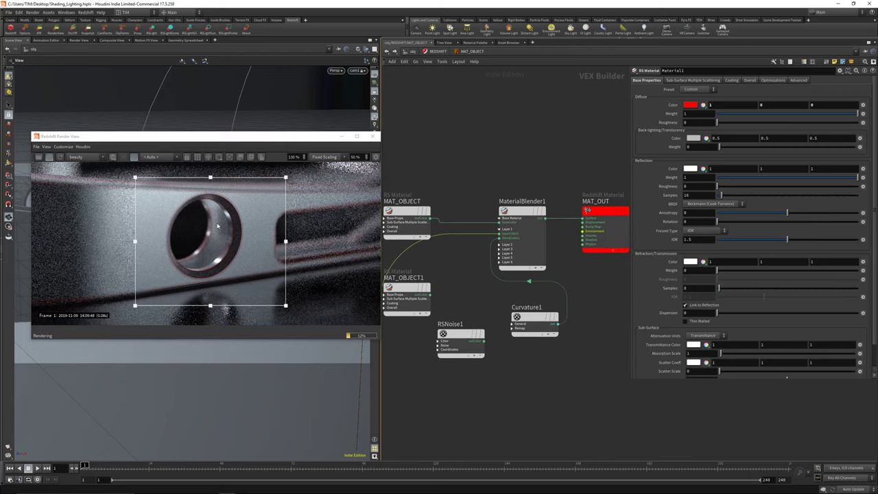
pyautogui.keyDown('shift'); pyautogui.click(220, 255); pyautogui.keyUp('shift')
pyautogui.scroll(-4, 267, 253)
# Step: Disconnect Material1 from the blender and reconnect MAT_OBJECT1 to the layerColor1 input
pyautogui.moveTo(488, 283); pyautogui.dragTo(551, 306, button='middle')
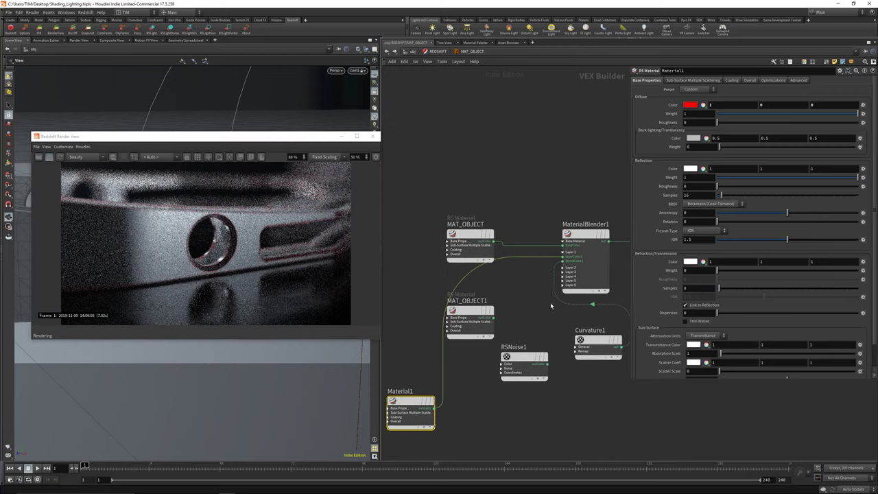
pyautogui.press('y')
pyautogui.moveTo(543, 255); pyautogui.dragTo(543, 260)
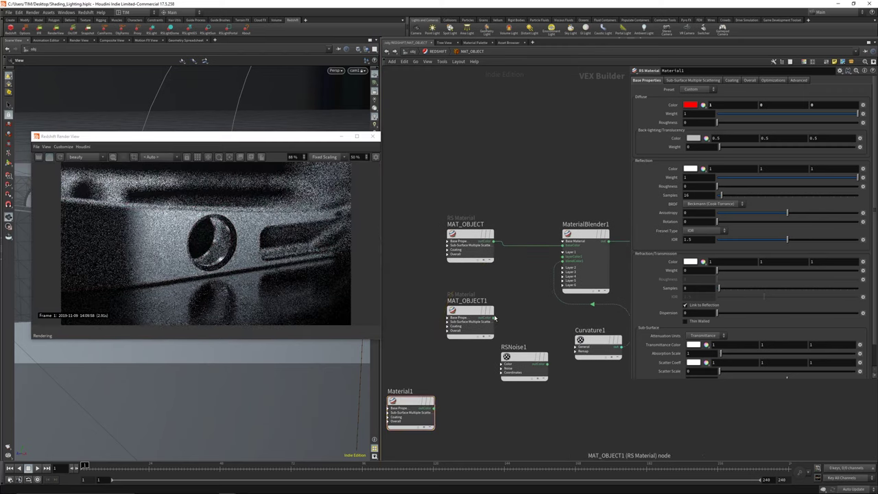
pyautogui.click(563, 256)
# Step: Cut Curvature1's link to blendColor1, move MAT_OUT farther right and wire Curvature1 into its Surface input
pyautogui.moveTo(627, 316); pyautogui.dragTo(545, 297, button='middle')
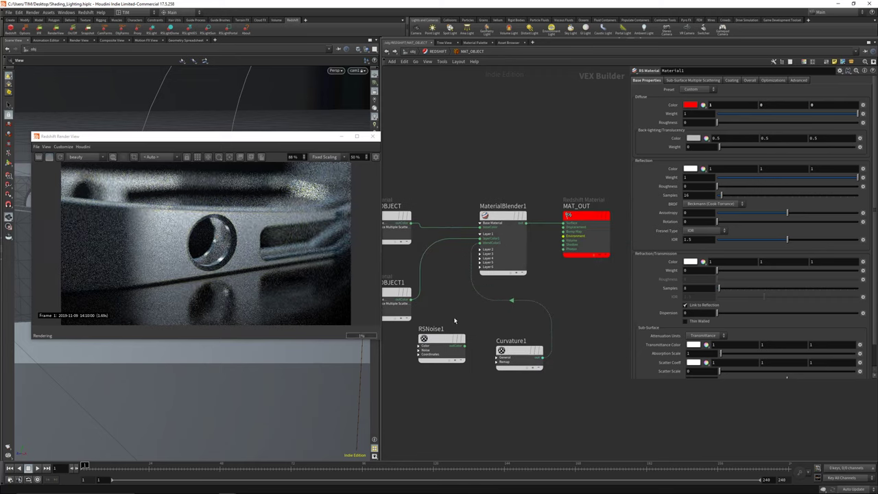
pyautogui.press('y')
pyautogui.moveTo(556, 308); pyautogui.dragTo(543, 304)
pyautogui.moveTo(582, 221); pyautogui.dragTo(627, 220)
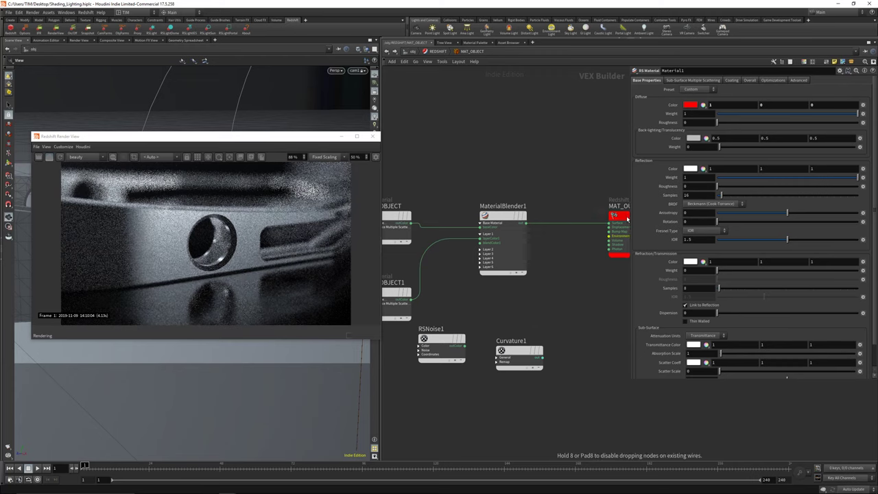
pyautogui.click(609, 223)
pyautogui.click(541, 357)
# Step: Rearrange the network with Curvature1 beneath the material blender and RSNoise1 below and to the right of it
pyautogui.moveTo(522, 351); pyautogui.dragTo(525, 301)
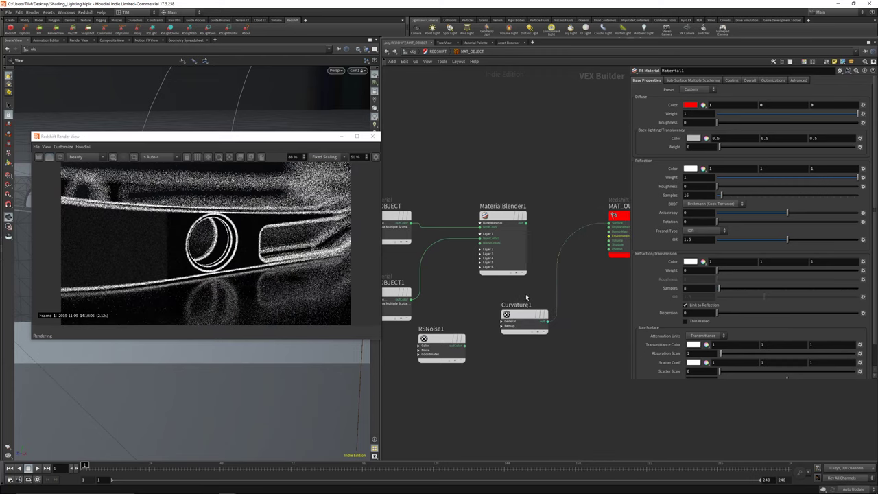
pyautogui.click(525, 314)
pyautogui.moveTo(530, 344); pyautogui.dragTo(497, 344, button='middle')
pyautogui.moveTo(413, 347); pyautogui.dragTo(553, 390)
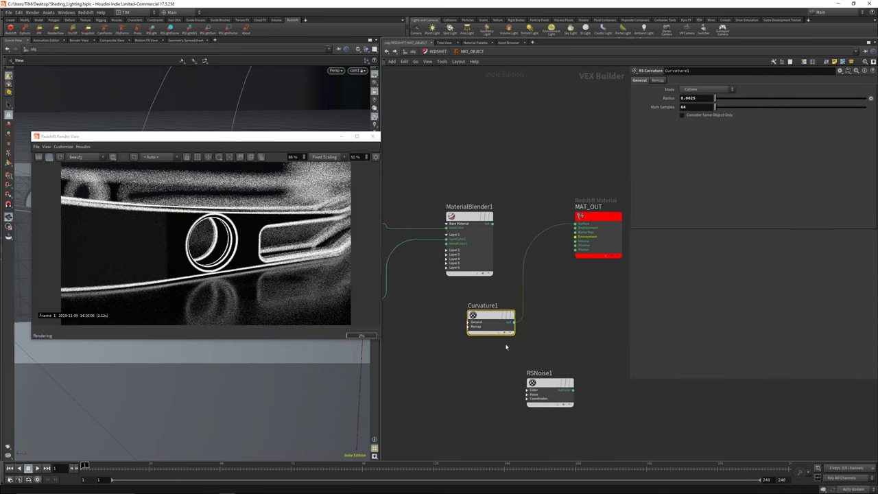
pyautogui.moveTo(487, 321); pyautogui.dragTo(515, 336)
# Step: Insert an RS Ramp node between Curvature1 and the Surface input of MAT_OUT and set its Source to Alt
pyautogui.press('Tab')
pyautogui.write('ram')
pyautogui.click(617, 339)
pyautogui.click(506, 304)
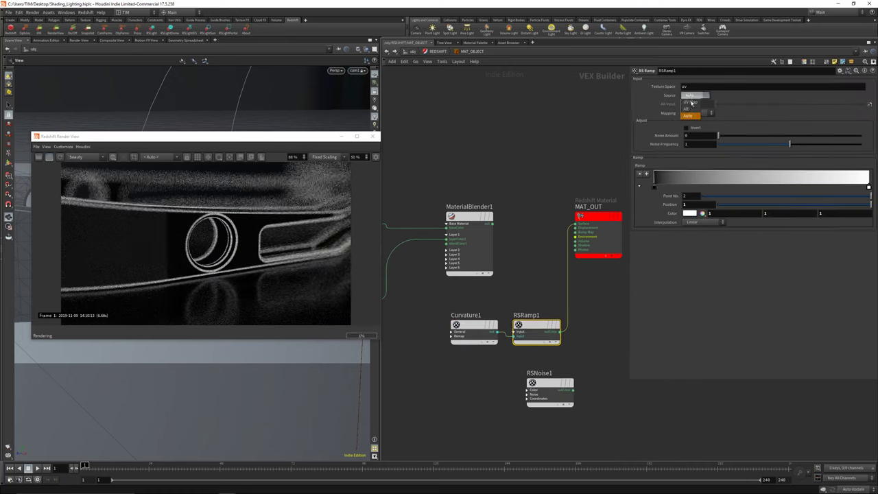
# Step: Move RSRamp1's black point close to the white end and raise the white point's color to 3.1 in all channels
pyautogui.moveTo(654, 186); pyautogui.dragTo(771, 191)
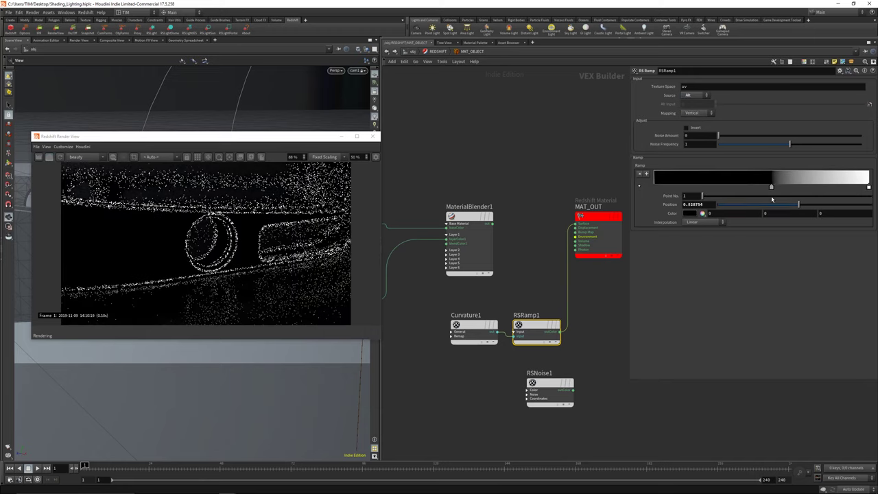
pyautogui.moveTo(869, 187)
pyautogui.mouseDown()
pyautogui.moveTo(782, 186)
pyautogui.moveTo(869, 186)
pyautogui.mouseUp()
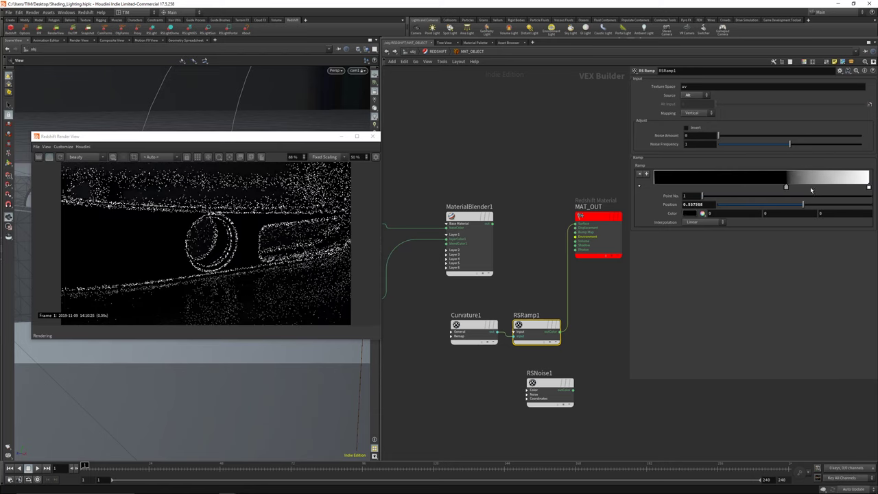
pyautogui.moveTo(776, 185); pyautogui.dragTo(833, 187)
pyautogui.click(868, 187)
pyautogui.moveTo(671, 212); pyautogui.dragTo(703, 211, button='middle')
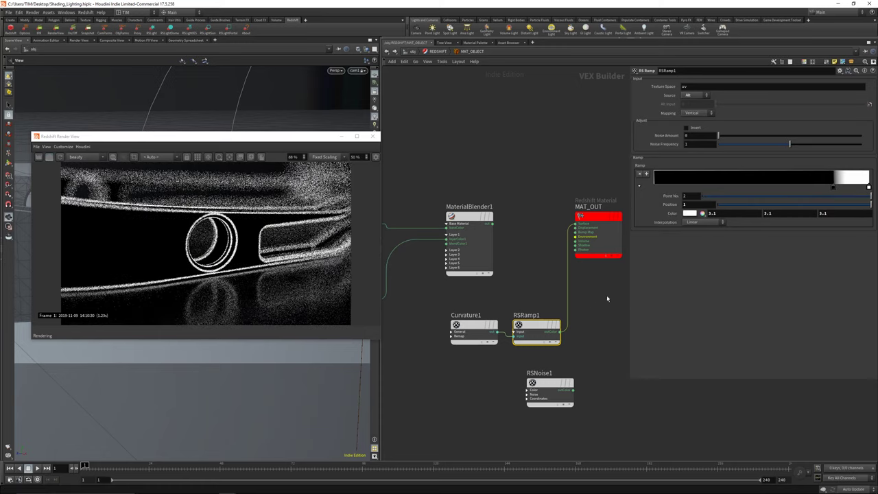
# Step: Shift Curvature1 and RSRamp1 slightly left in the network and cut RSRamp1's link to the Surface input of MAT_OUT
pyautogui.moveTo(474, 325); pyautogui.dragTo(458, 325)
pyautogui.moveTo(540, 328); pyautogui.dragTo(530, 328)
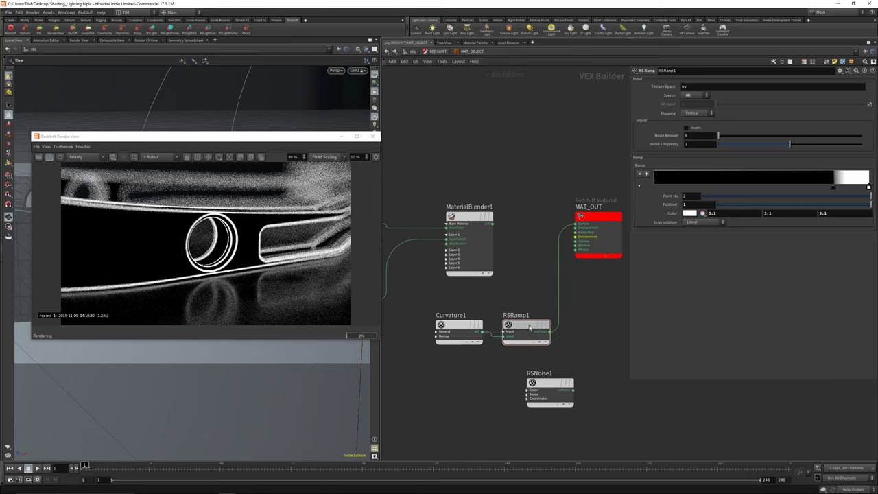
pyautogui.moveTo(556, 294); pyautogui.dragTo(530, 290, button='middle')
pyautogui.press('y')
pyautogui.moveTo(515, 277); pyautogui.dragTo(576, 315)
pyautogui.moveTo(579, 318); pyautogui.dragTo(533, 306, button='middle')
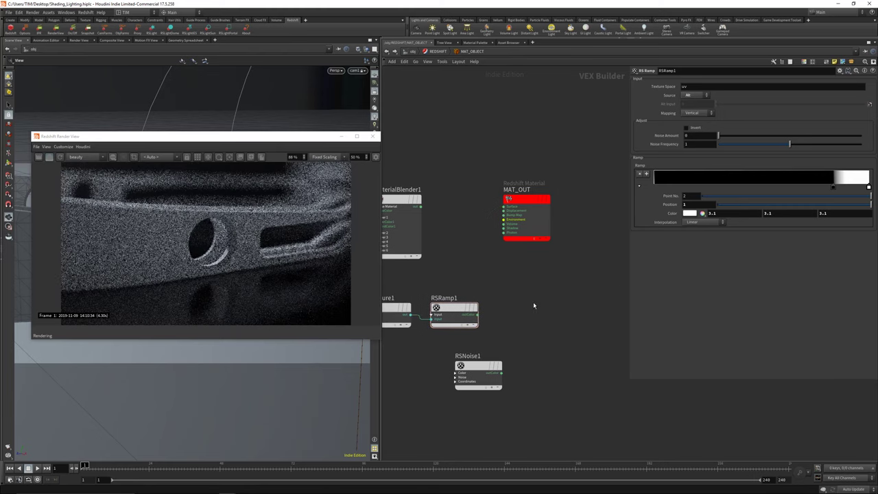
# Step: Add an RS Color Change Range node to the right of RSRamp1 and wire RSRamp1's output into its input
pyautogui.press('Tab')
pyautogui.moveTo(541, 321)
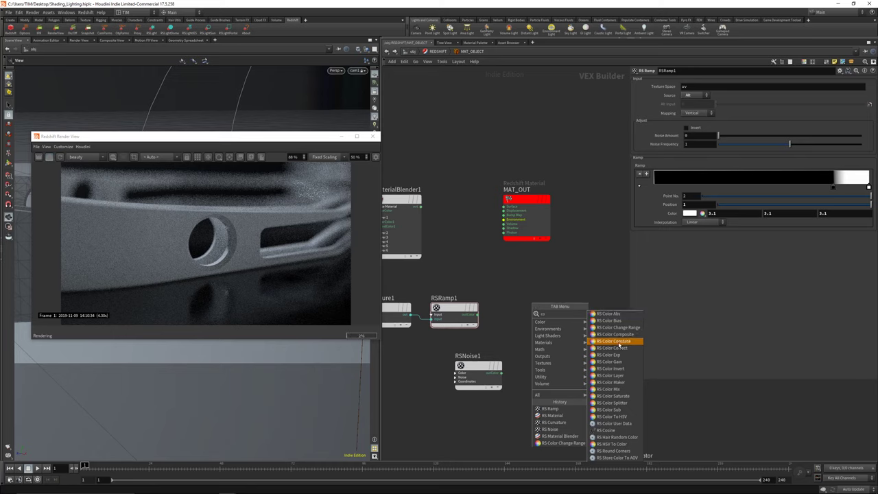
pyautogui.click(614, 327)
pyautogui.click(543, 317)
pyautogui.click(478, 314)
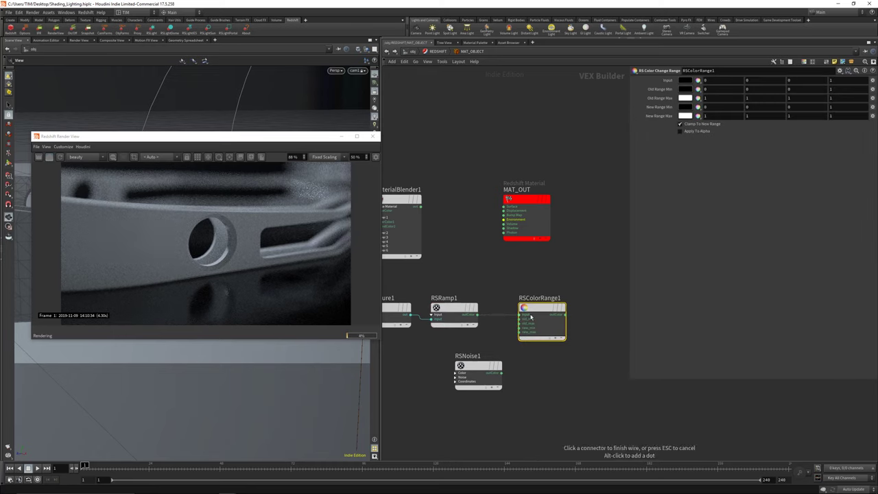
pyautogui.click(530, 316)
# Step: Move RSNoise1 further down and add an RS Color Composite node to the right of RSColorRange1
pyautogui.moveTo(482, 374); pyautogui.dragTo(521, 400)
pyautogui.click(598, 364)
pyautogui.moveTo(627, 357); pyautogui.dragTo(566, 352, button='middle')
pyautogui.press('Tab')
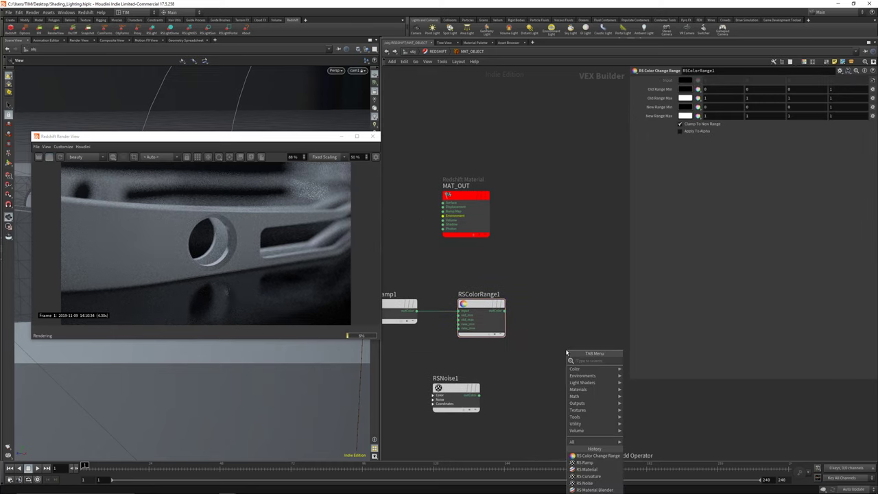
pyautogui.write('co')
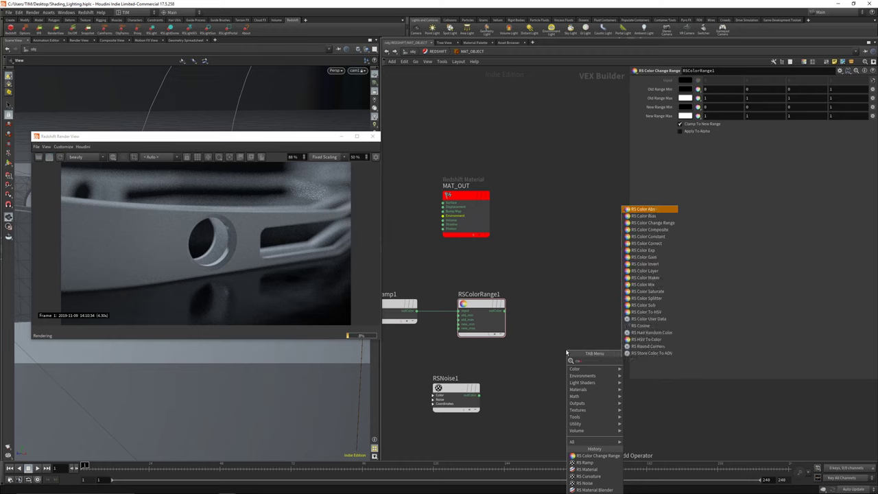
pyautogui.click(645, 229)
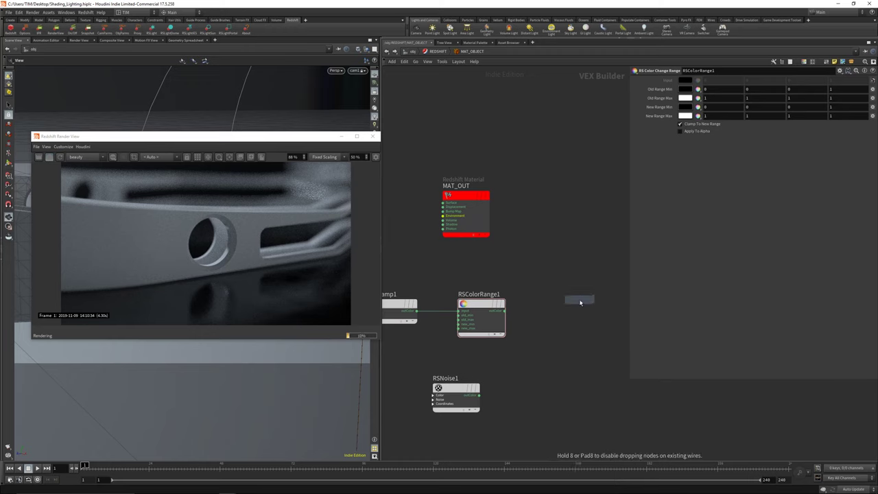
pyautogui.click(577, 307)
pyautogui.click(577, 307)
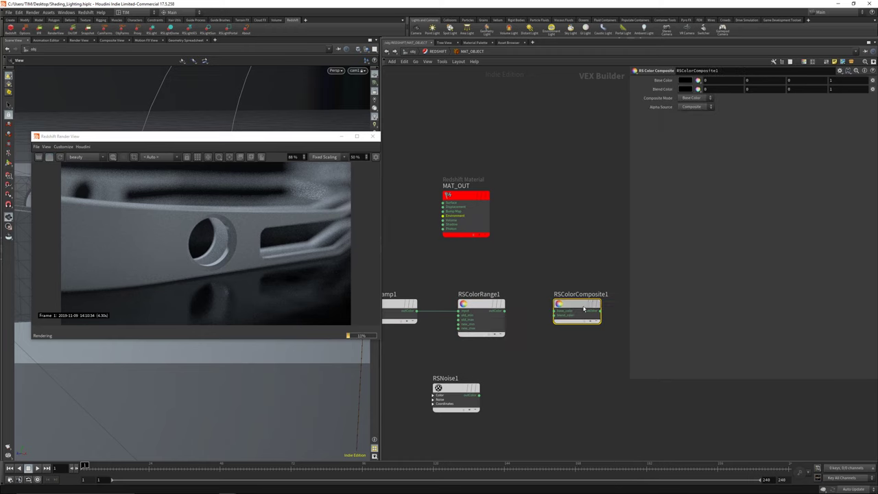
# Step: Wire RSNoise1 into the Surface input of MAT_OUT and set the noise's Overall Scale to 850
pyautogui.click(478, 396)
pyautogui.moveTo(442, 203); pyautogui.dragTo(480, 395)
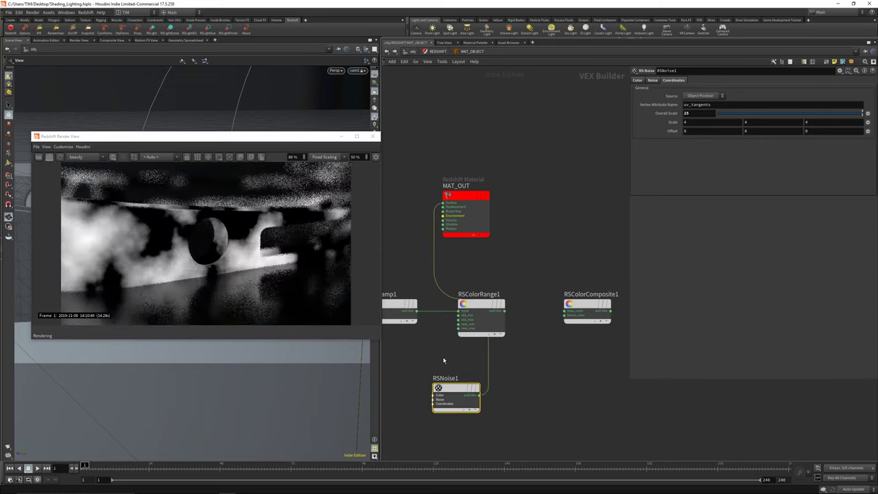
pyautogui.click(696, 115)
pyautogui.write('15')
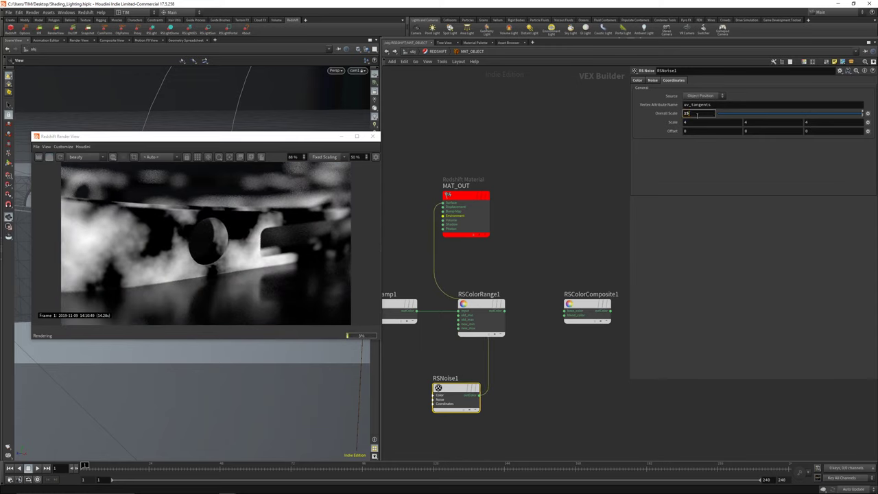
pyautogui.write('0')
pyautogui.press('Return')
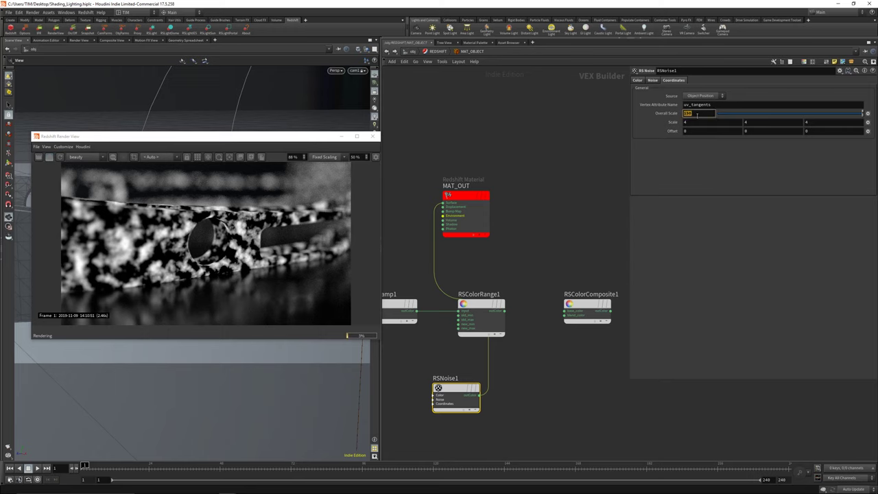
pyautogui.write('0')
pyautogui.press('Return')
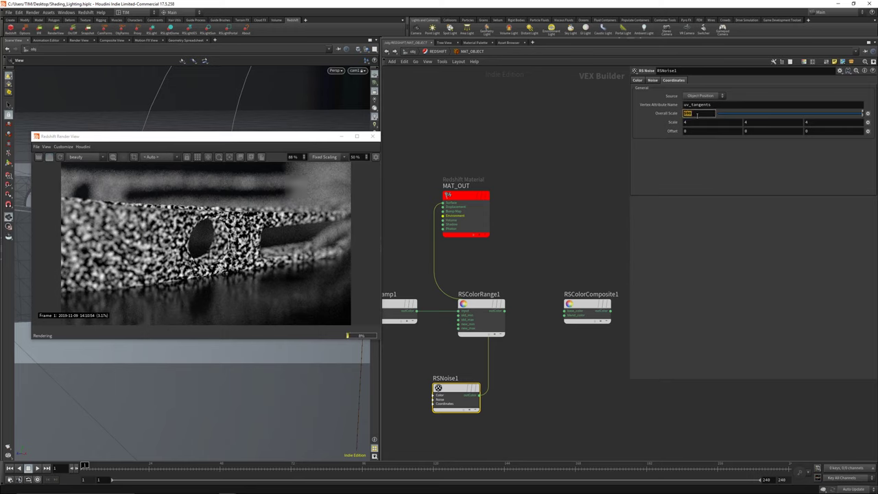
pyautogui.write('850')
pyautogui.press('Return')
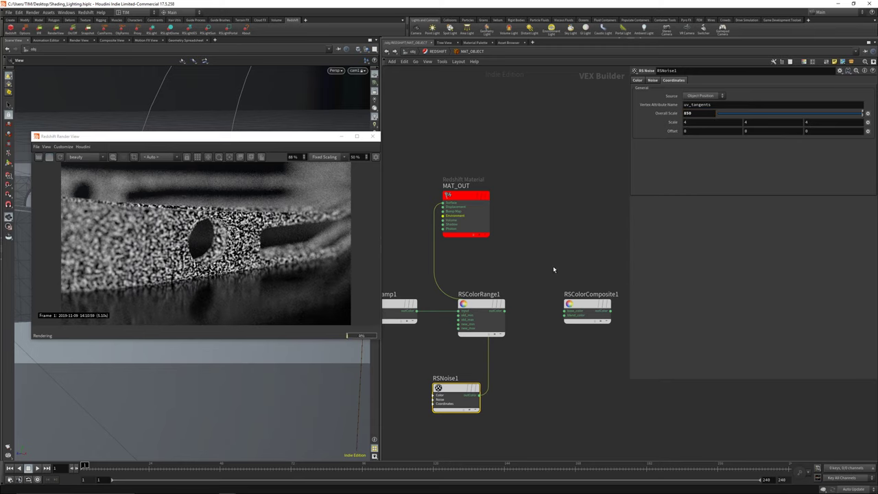
# Step: Wire RSColorRange1 and RSNoise1 into RSColorComposite1's base and blend color inputs, and its output into the Surface input of MAT_OUT
pyautogui.click(564, 315)
pyautogui.click(504, 311)
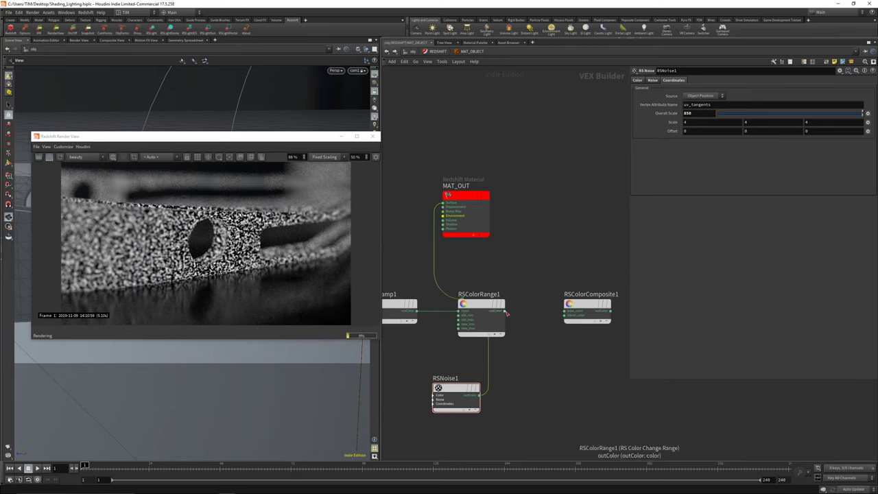
pyautogui.click(564, 311)
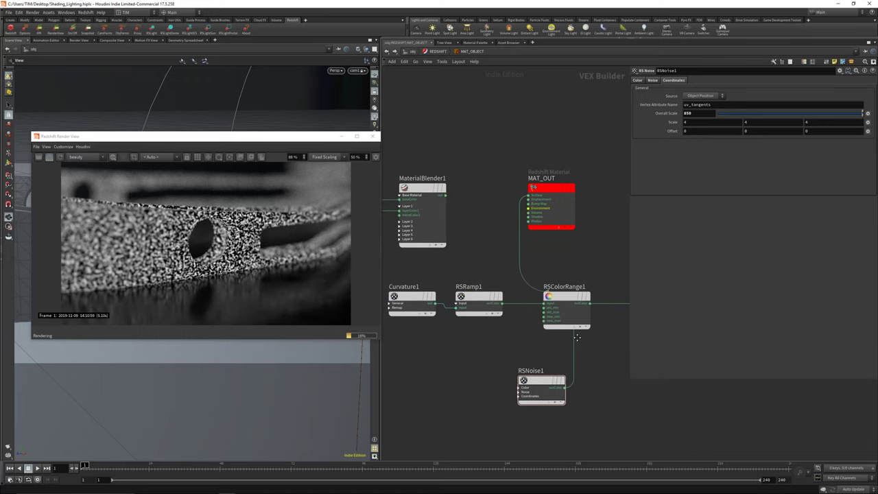
pyautogui.moveTo(478, 374); pyautogui.dragTo(555, 307)
pyautogui.click(600, 302)
pyautogui.click(436, 186)
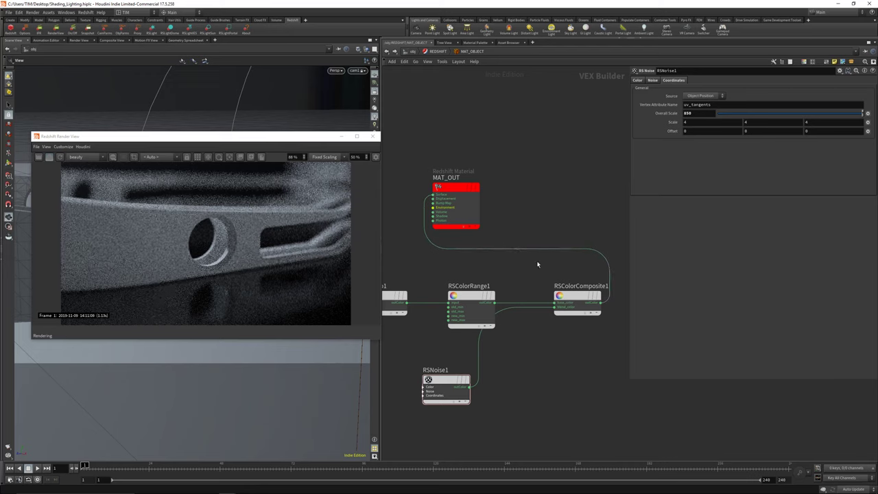
# Step: Try the Blend Color, Average and Add composite modes on RSColorComposite1 and inspect the rendered circular hole
pyautogui.click(570, 308)
pyautogui.click(695, 98)
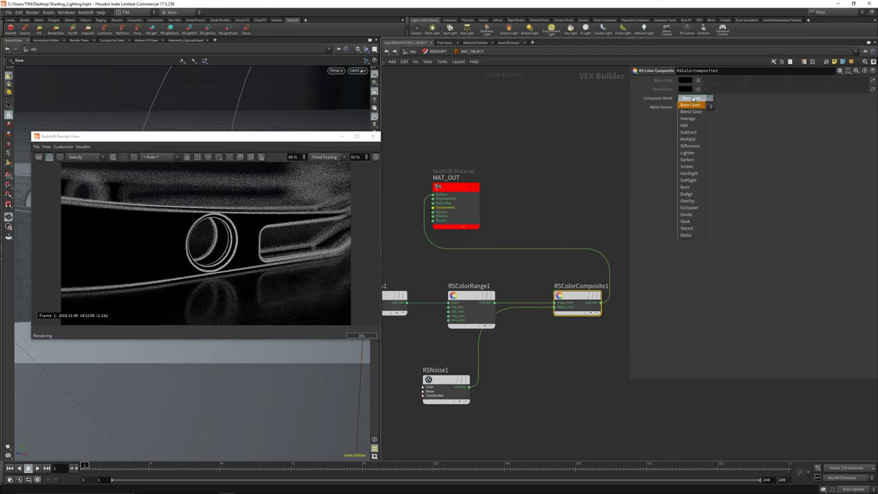
pyautogui.click(693, 106)
pyautogui.click(692, 98)
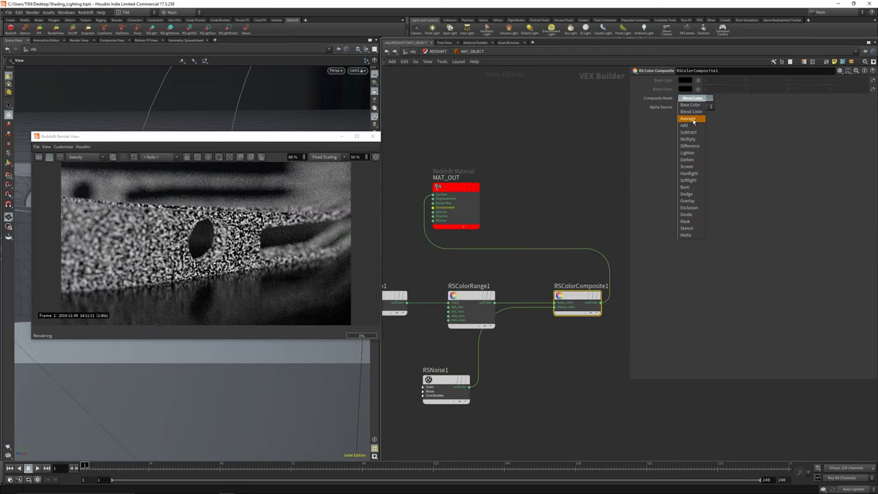
pyautogui.click(692, 119)
pyautogui.scroll(1, 217, 249)
pyautogui.scroll(3, 219, 250)
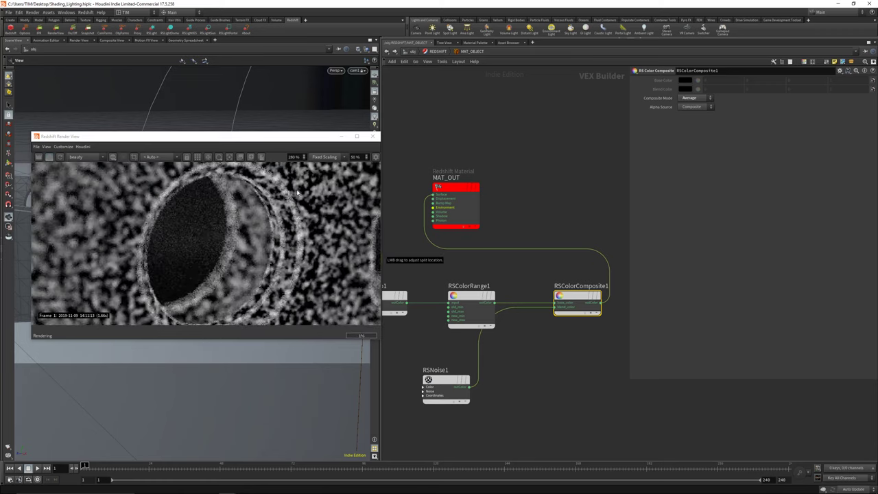
pyautogui.scroll(-1, 219, 250)
pyautogui.click(695, 98)
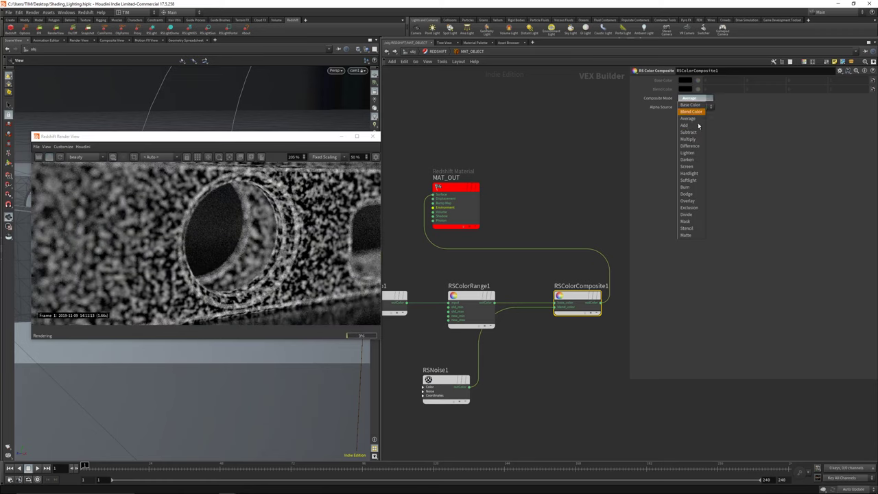
pyautogui.click(695, 125)
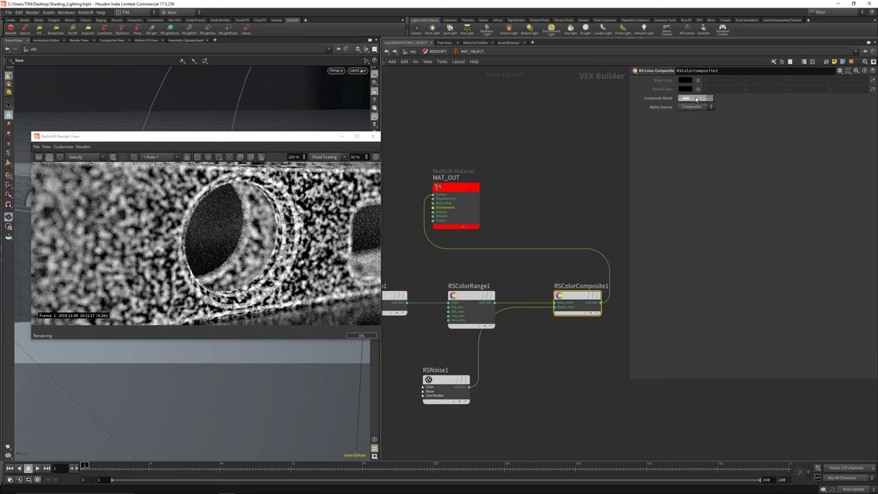
# Step: Set RSColorComposite1's Composite Mode to Subtract and check the edges in the render
pyautogui.click(695, 98)
pyautogui.click(692, 135)
pyautogui.scroll(-2, 260, 266)
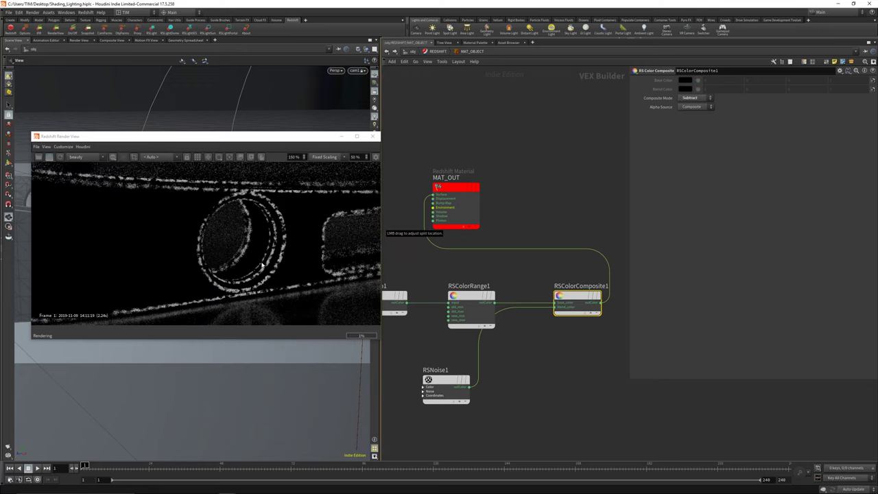
pyautogui.scroll(-1, 260, 266)
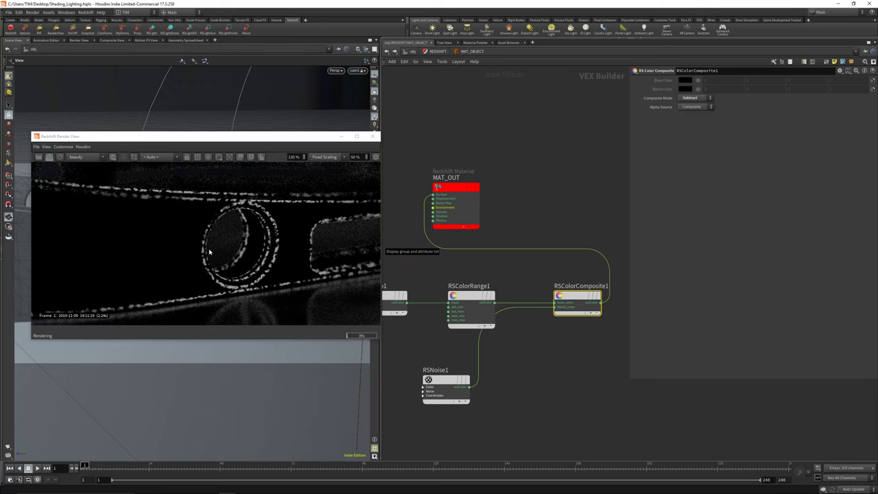
# Step: Align RSColorRange1 above RSNoise1 and set Curvature1's Radius to 0.0035
pyautogui.moveTo(463, 310); pyautogui.dragTo(439, 310)
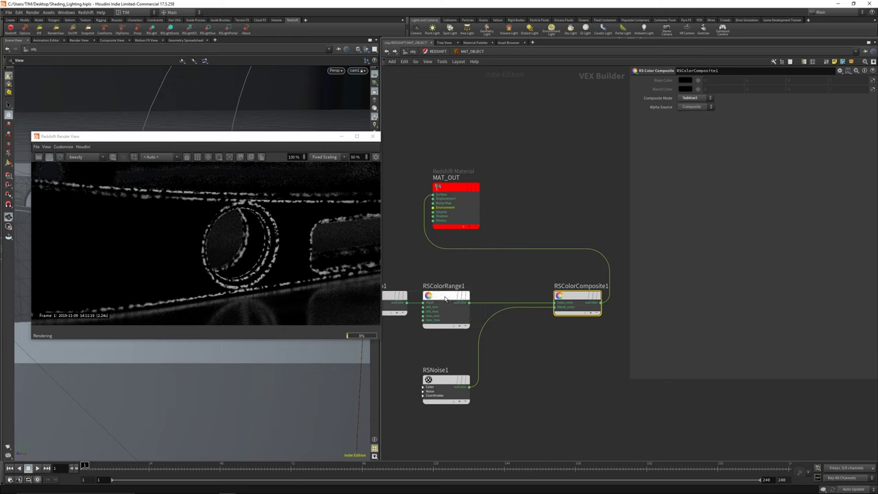
pyautogui.moveTo(562, 361); pyautogui.dragTo(601, 358, button='middle')
pyautogui.click(422, 292)
pyautogui.moveTo(421, 292); pyautogui.dragTo(525, 286, button='middle')
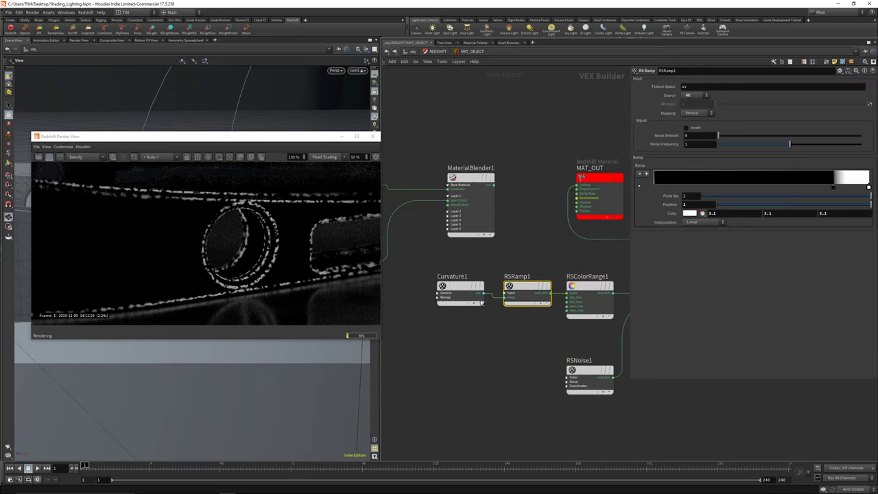
pyautogui.click(454, 287)
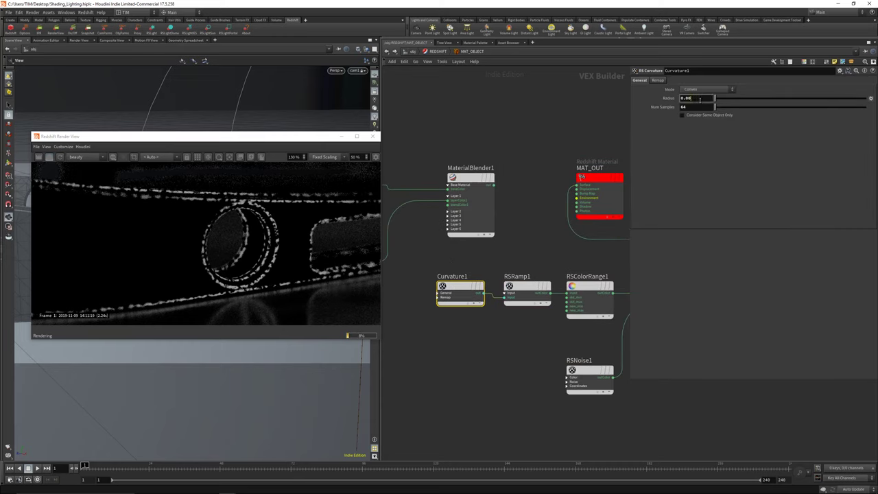
pyautogui.press('Return')
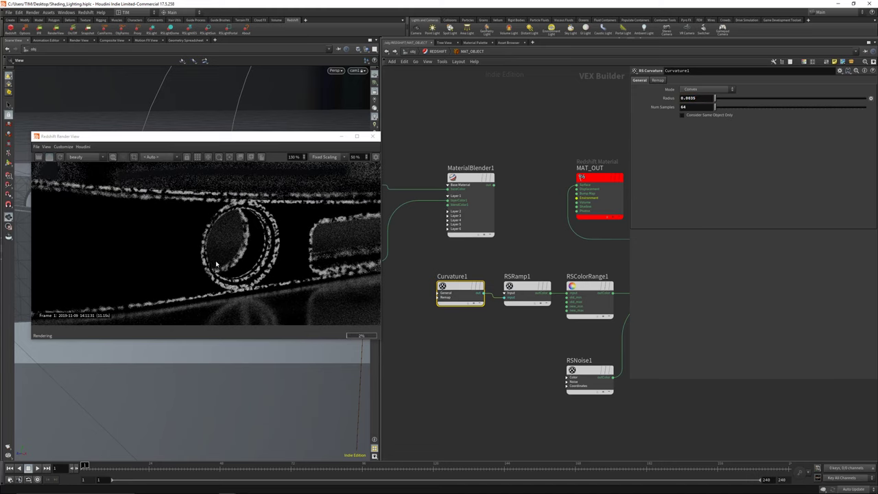
pyautogui.scroll(-1, 216, 264)
pyautogui.scroll(-1, 513, 358)
# Step: Move the five curvature and noise mask nodes down and left below the materials, and cut RSColorComposite1's link to MAT_OUT
pyautogui.moveTo(527, 355); pyautogui.dragTo(419, 375, button='middle')
pyautogui.moveTo(505, 300); pyautogui.dragTo(610, 299, button='middle')
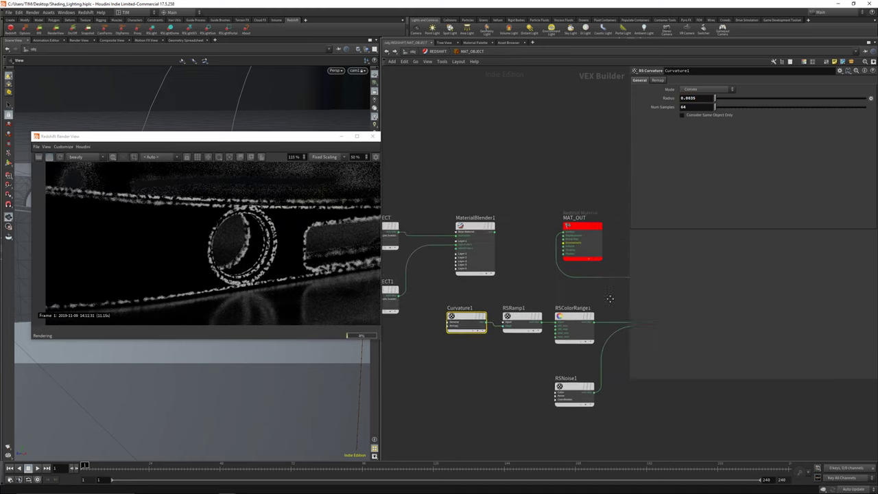
pyautogui.scroll(-1, 534, 323)
pyautogui.moveTo(440, 420); pyautogui.dragTo(498, 352)
pyautogui.moveTo(560, 358); pyautogui.dragTo(529, 352, button='middle')
pyautogui.hotkey('ctrl', 'z')
pyautogui.scroll(-1, 587, 347)
pyautogui.moveTo(425, 405); pyautogui.dragTo(627, 307)
pyautogui.moveTo(604, 318)
pyautogui.mouseDown()
pyautogui.moveTo(480, 412)
pyautogui.moveTo(464, 386)
pyautogui.mouseUp()
pyautogui.press('y')
pyautogui.moveTo(474, 347); pyautogui.dragTo(542, 333)
pyautogui.scroll(2, 501, 299)
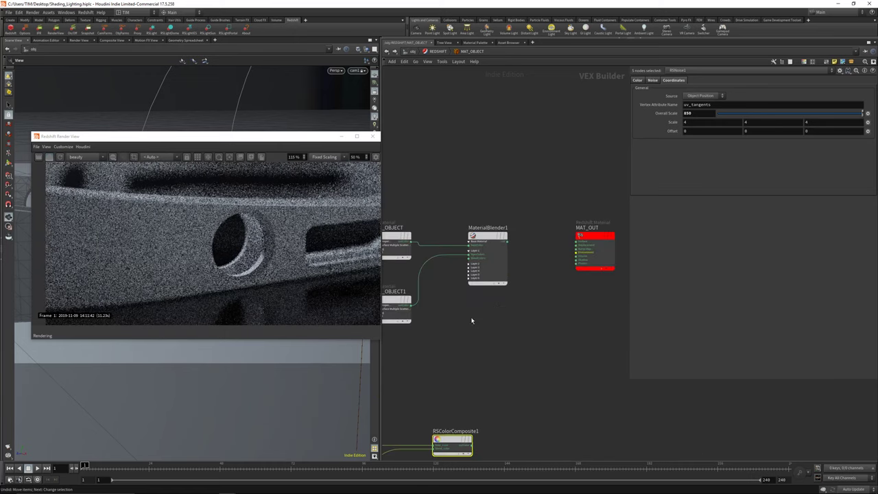
# Step: Wire RSColorComposite1 into MaterialBlender1's blendColor1 through a dot, and connect the blender's output to the Surface input of MAT_OUT
pyautogui.click(470, 259)
pyautogui.moveTo(476, 314); pyautogui.dragTo(560, 208, button='middle')
pyautogui.click(556, 340)
pyautogui.moveTo(549, 312); pyautogui.dragTo(446, 420, button='middle')
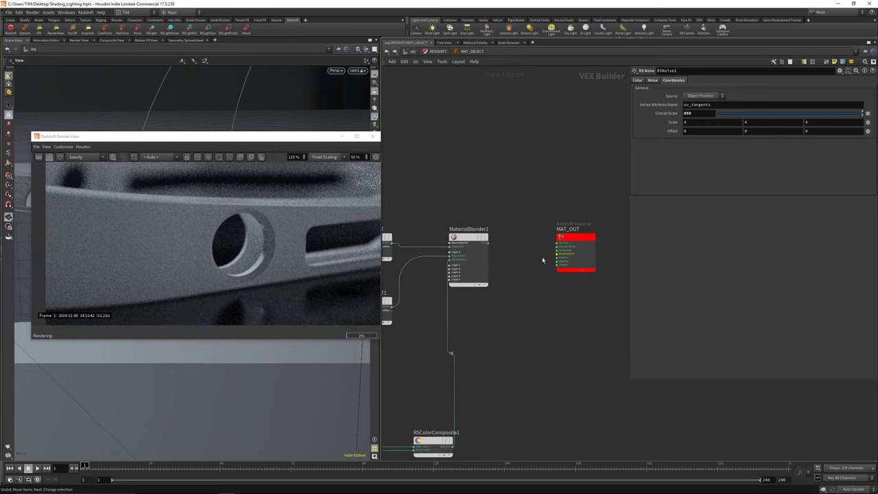
pyautogui.moveTo(489, 244); pyautogui.dragTo(558, 244)
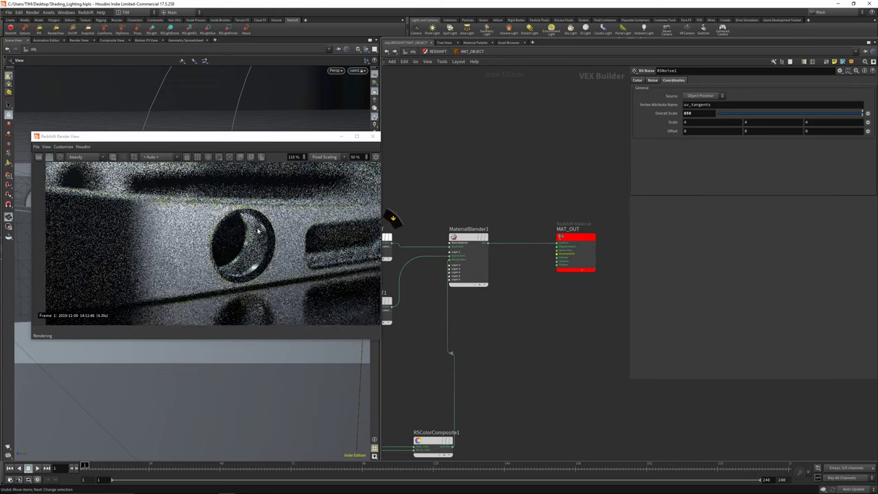
pyautogui.scroll(2, 279, 236)
# Step: Try a default RS Material node in place of MAT_OBJECT1 as MaterialBlender1's layer 1 color and inspect the render
pyautogui.moveTo(470, 335); pyautogui.dragTo(572, 323, button='middle')
pyautogui.moveTo(433, 362); pyautogui.dragTo(496, 338)
pyautogui.click(559, 242)
pyautogui.click(507, 346)
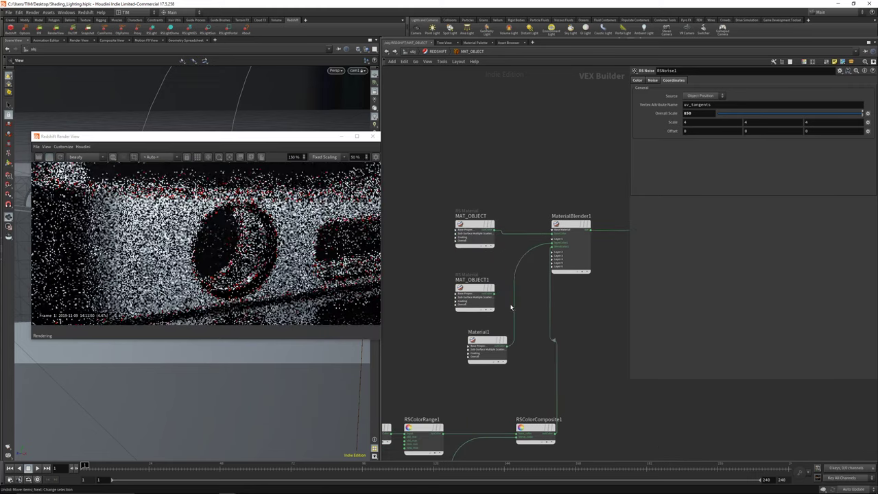
pyautogui.scroll(-2, 250, 247)
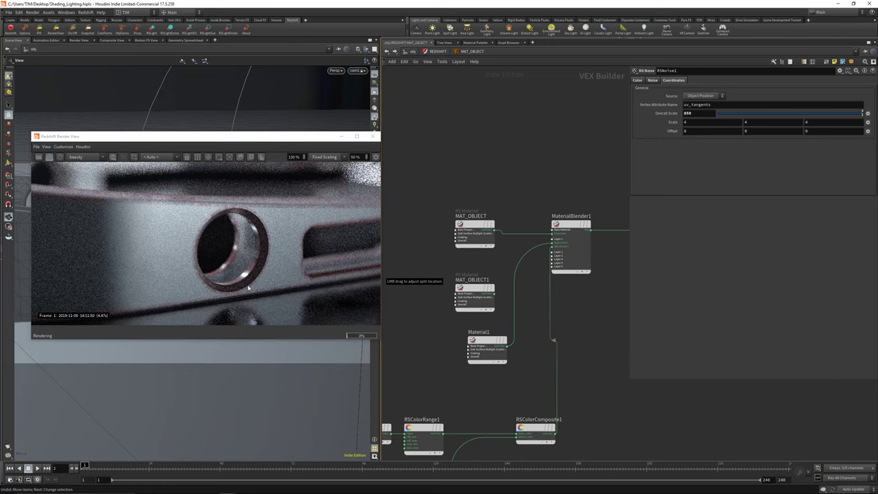
# Step: Delete the Material1 node and wire MAT_OBJECT1 back into MaterialBlender1's layer 1 color input
pyautogui.moveTo(458, 324); pyautogui.dragTo(492, 374)
pyautogui.press('Delete')
pyautogui.click(494, 294)
pyautogui.click(552, 241)
# Step: Apply the Copper preset to the MAT_OBJECT1 material and inspect the area around the round hole in the render
pyautogui.moveTo(519, 284); pyautogui.dragTo(492, 316, button='middle')
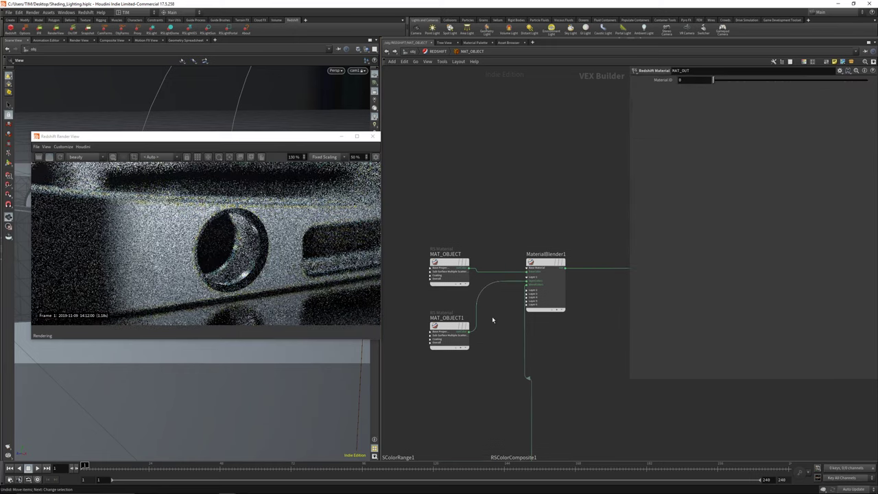
pyautogui.click(454, 266)
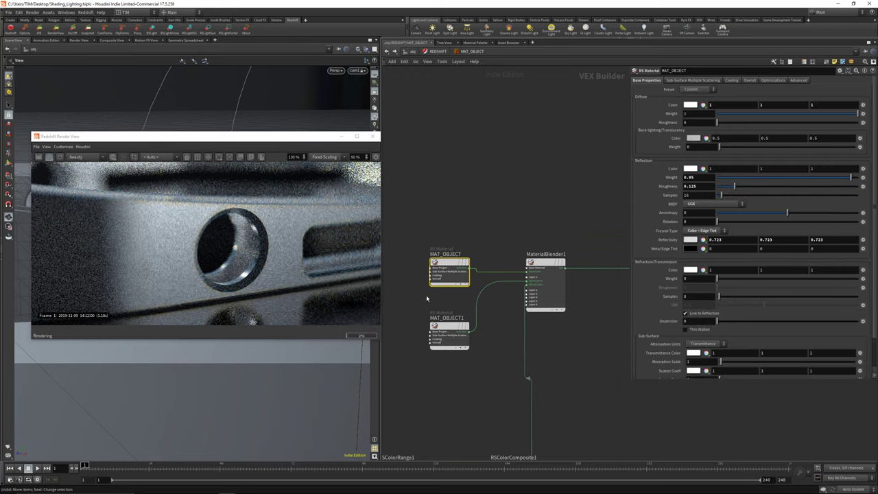
pyautogui.click(453, 339)
pyautogui.click(694, 89)
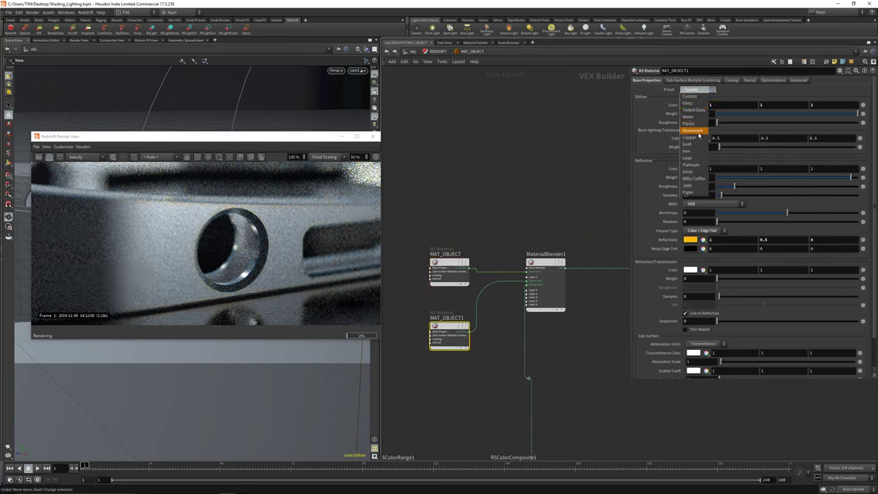
pyautogui.click(692, 136)
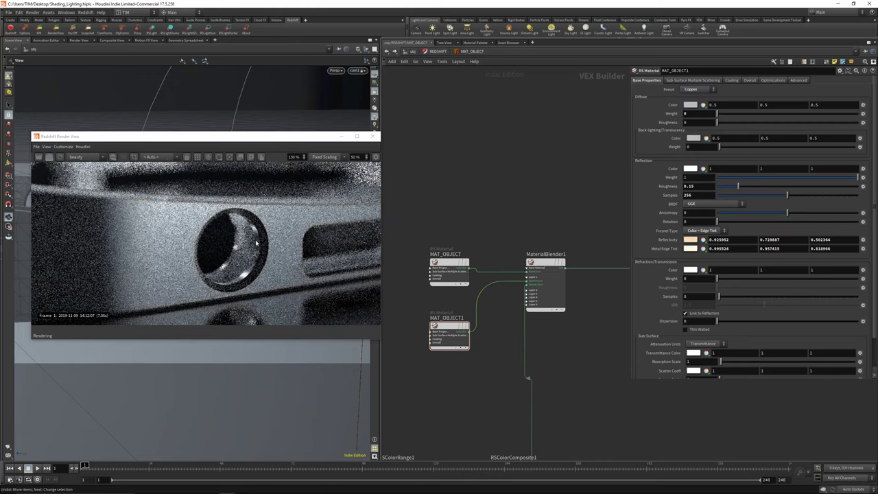
pyautogui.moveTo(176, 213); pyautogui.dragTo(251, 265)
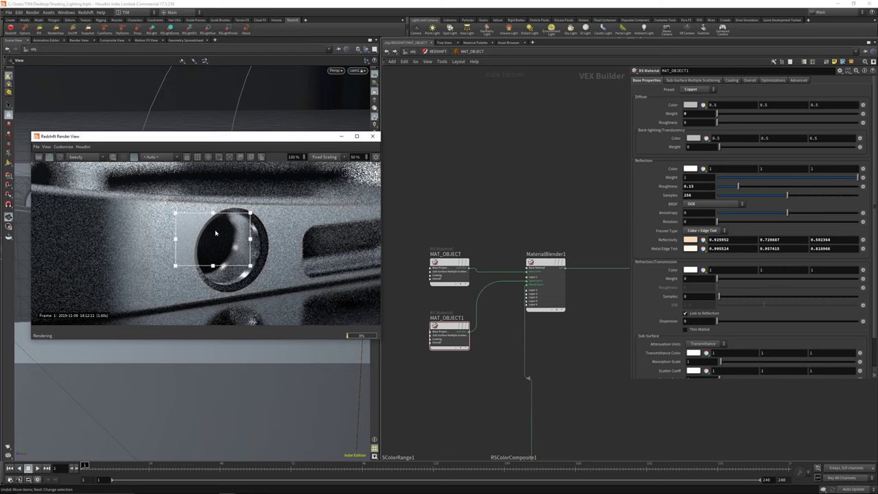
pyautogui.scroll(-2, 293, 250)
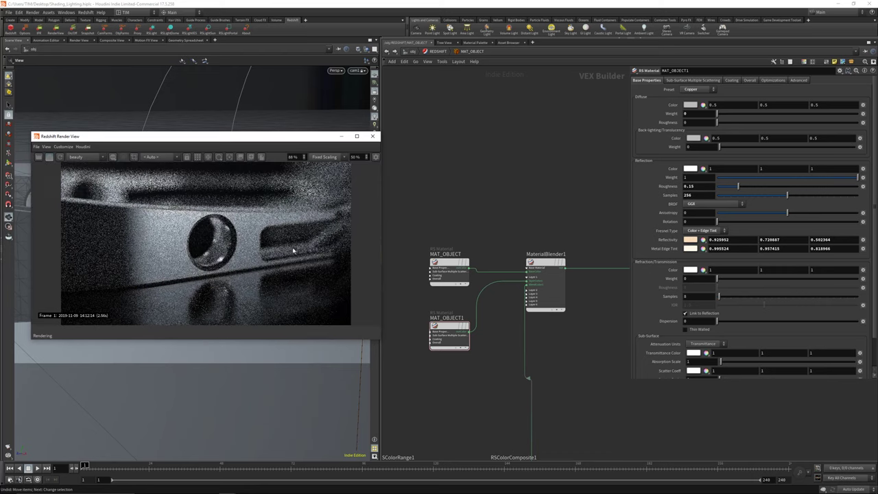
# Step: Leave the MAT_OBJECT network and move the MAT_BG node slightly closer beneath MAT_OBJECT
pyautogui.moveTo(509, 310); pyautogui.dragTo(564, 166, button='middle')
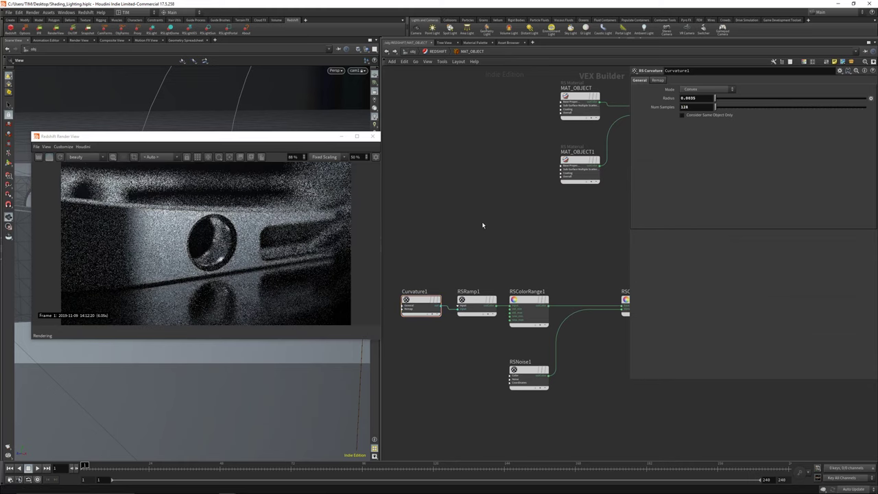
pyautogui.press('u')
pyautogui.scroll(3, 205, 236)
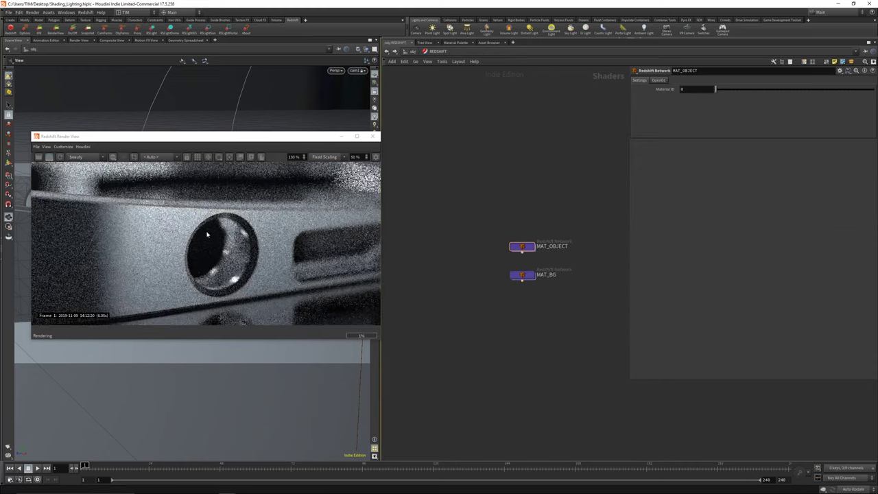
pyautogui.moveTo(146, 188); pyautogui.dragTo(237, 236)
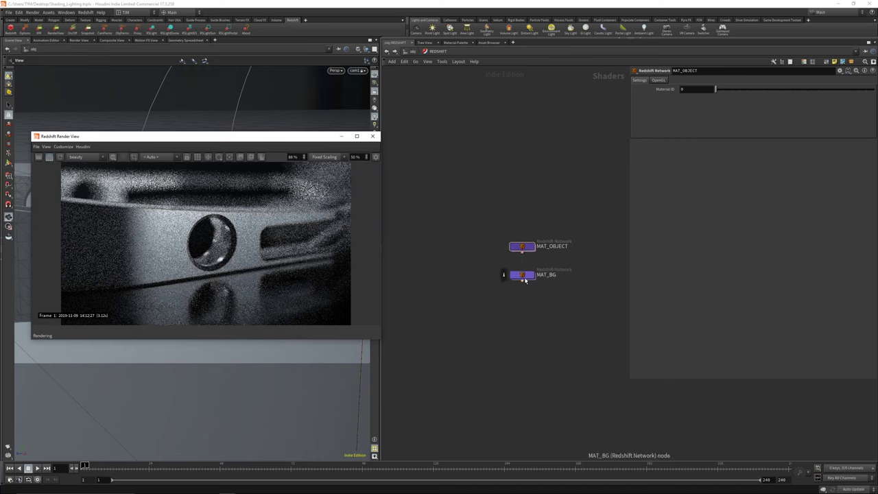
pyautogui.moveTo(525, 277); pyautogui.dragTo(526, 273)
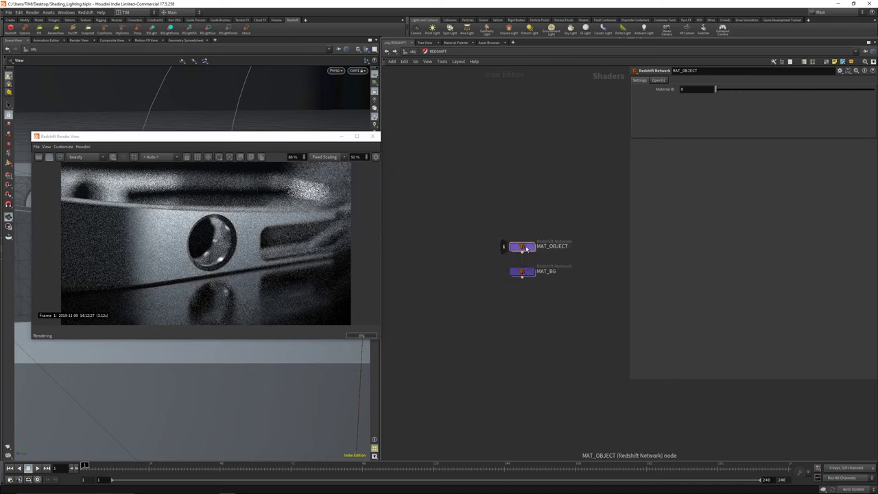
# Step: Inside the MAT_OBJECT network, remove the mask wire's dot and move the mask nodes and MAT_OBJECT1 up into a more compact layout
pyautogui.doubleClick(524, 247)
pyautogui.scroll(-1, 560, 257)
pyautogui.moveTo(560, 257); pyautogui.dragTo(408, 300, button='middle')
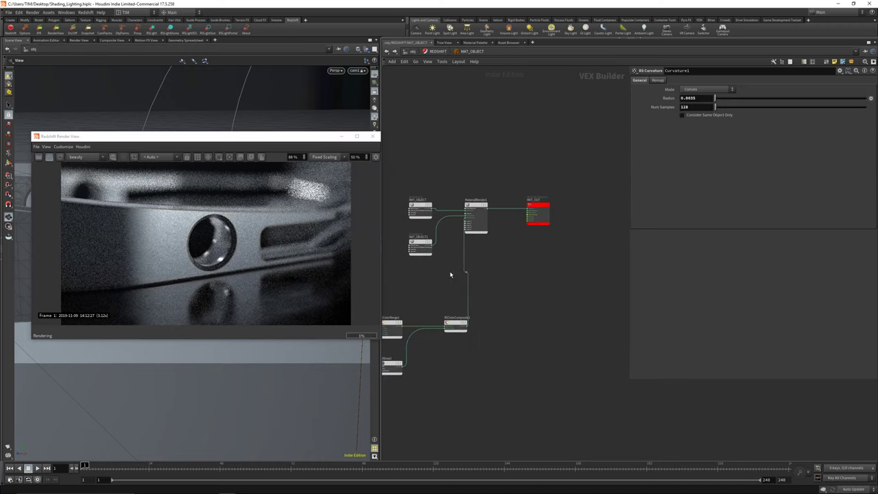
pyautogui.moveTo(479, 261); pyautogui.dragTo(518, 259, button='middle')
pyautogui.moveTo(474, 369); pyautogui.dragTo(518, 372, button='middle')
pyautogui.moveTo(386, 397); pyautogui.dragTo(509, 286)
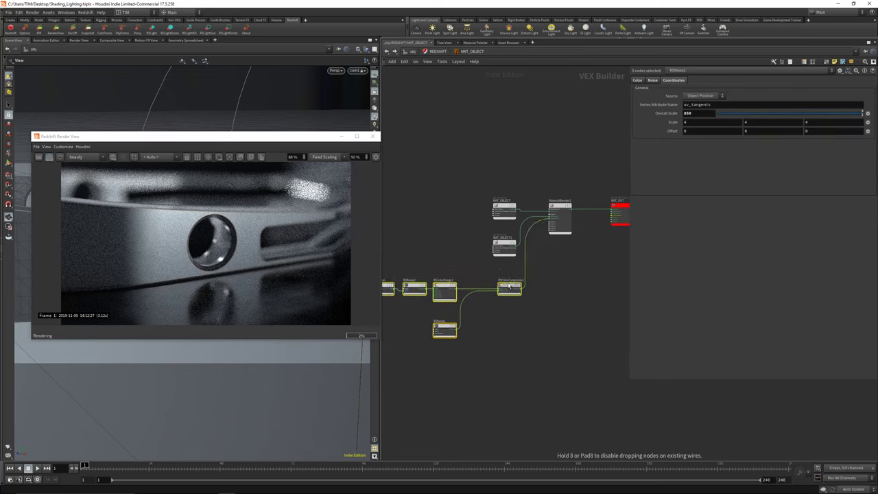
pyautogui.click(504, 245)
pyautogui.moveTo(502, 243); pyautogui.dragTo(502, 236)
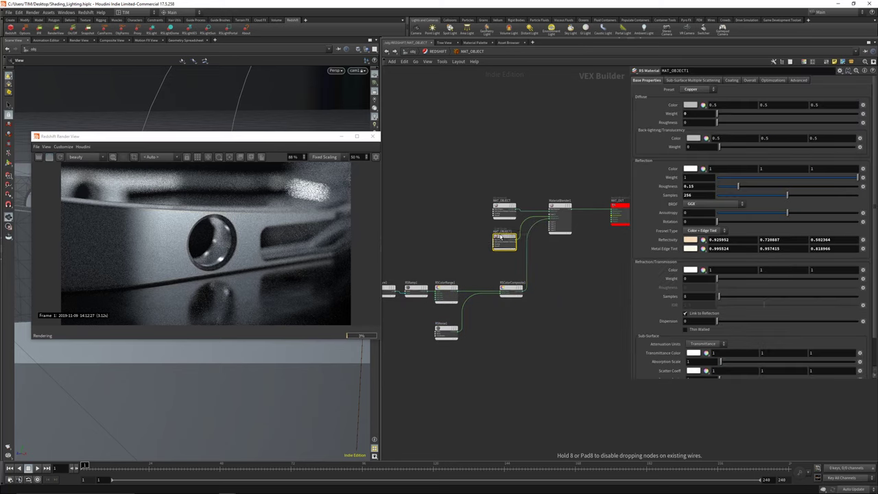
pyautogui.click(585, 266)
pyautogui.moveTo(585, 266); pyautogui.dragTo(557, 293, button='middle')
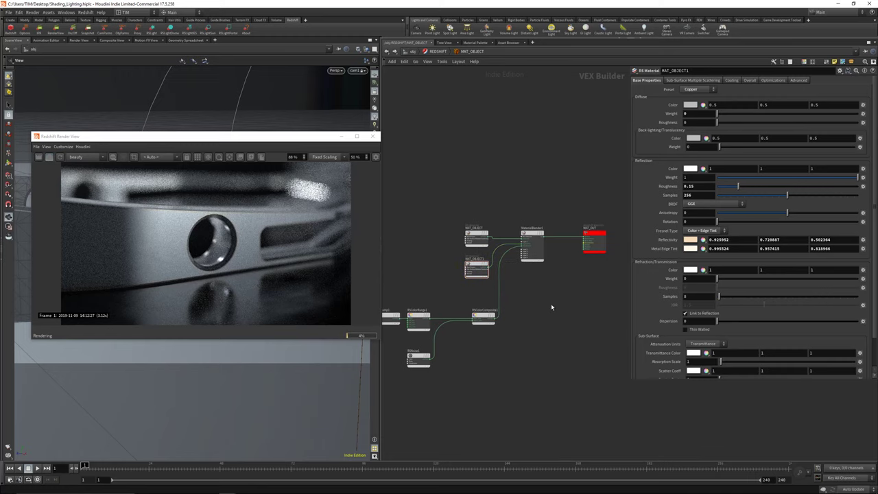
# Step: Return to the object level and reframe cam1 to look down on the rounded front end of the object
pyautogui.press('u')
pyautogui.press('u')
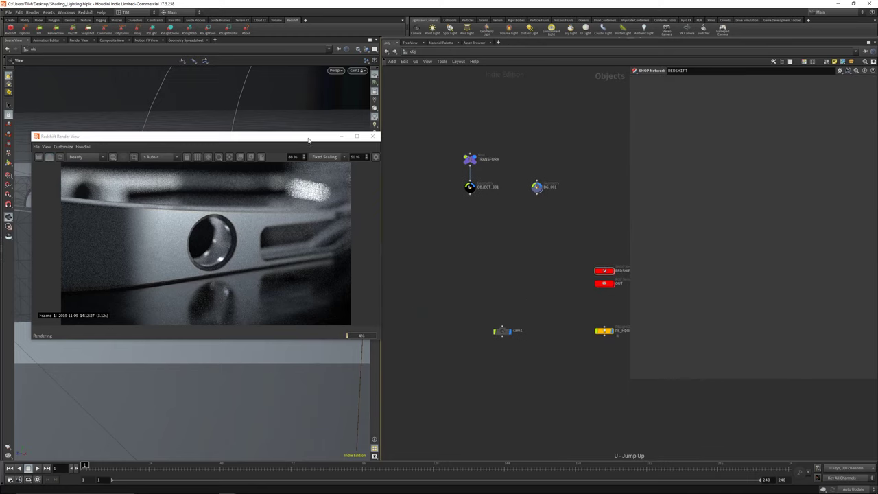
pyautogui.moveTo(205, 135); pyautogui.dragTo(652, 138)
pyautogui.moveTo(269, 180); pyautogui.dragTo(239, 239)
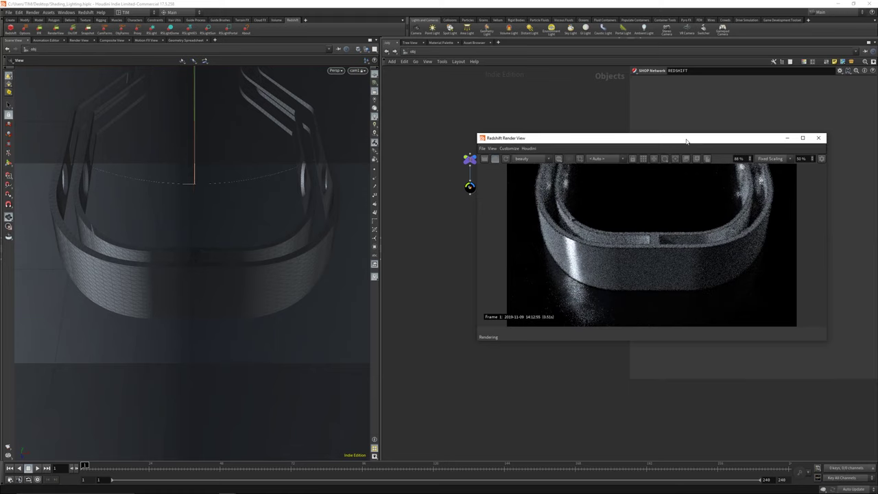
pyautogui.moveTo(686, 133); pyautogui.dragTo(274, 61)
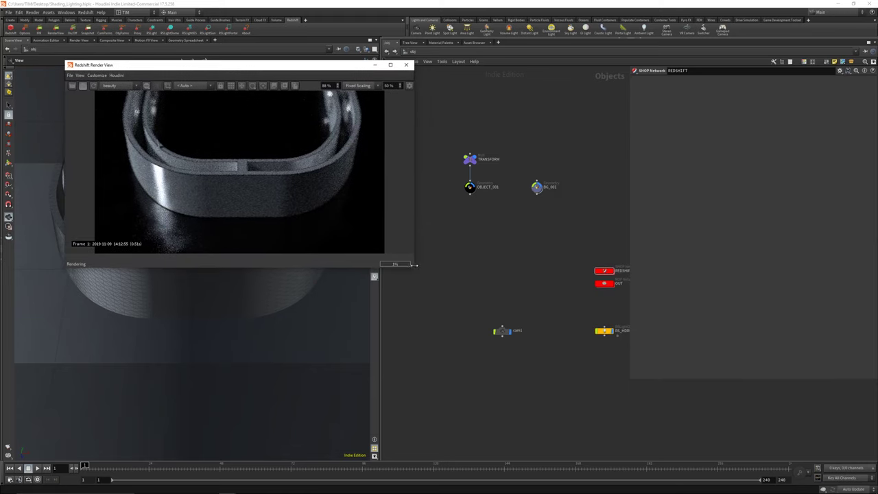
# Step: Try a CoC Radius of 0.005 in cam1's Redshift depth-of-field settings
pyautogui.moveTo(476, 280); pyautogui.dragTo(426, 281, button='middle')
pyautogui.click(452, 331)
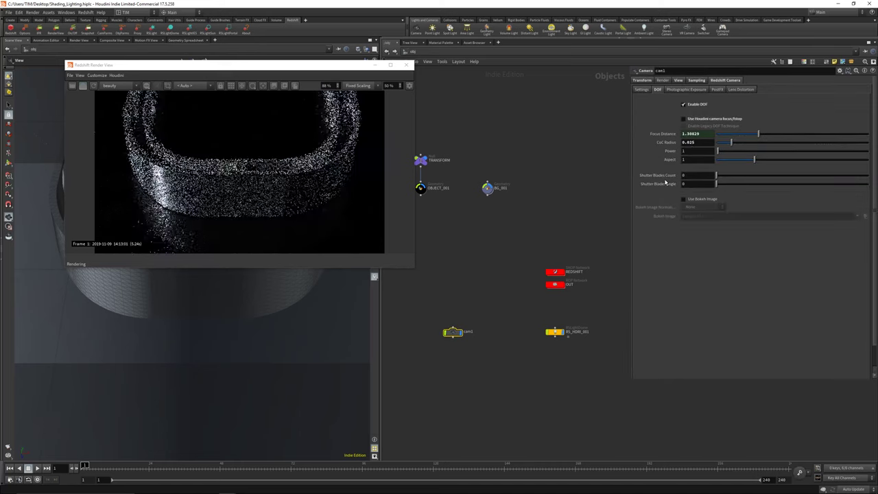
pyautogui.click(694, 142)
pyautogui.press('BackSpace')
pyautogui.write('1')
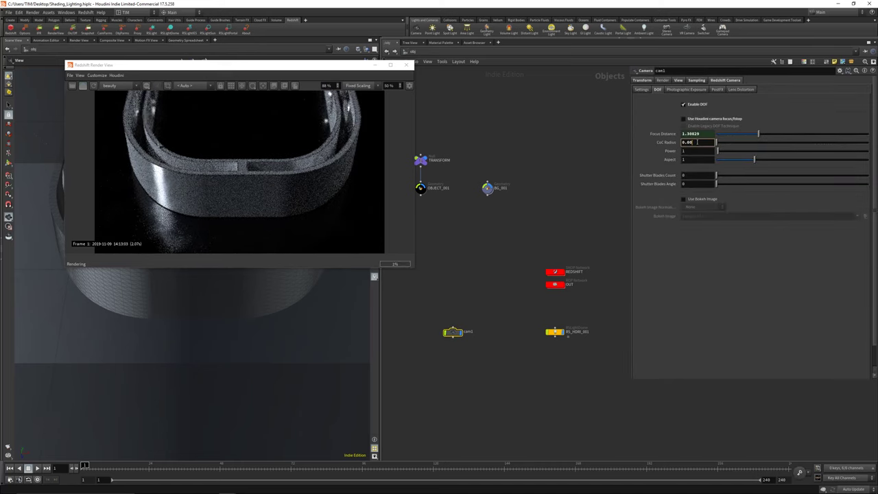
pyautogui.write('5')
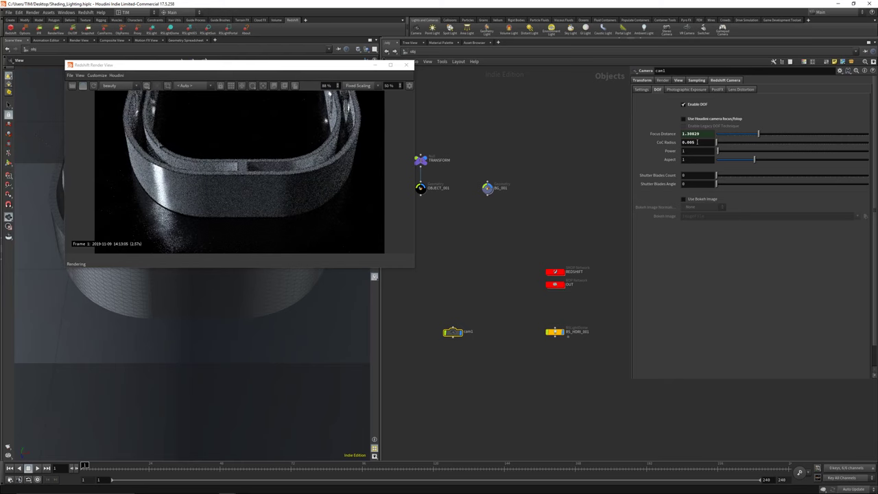
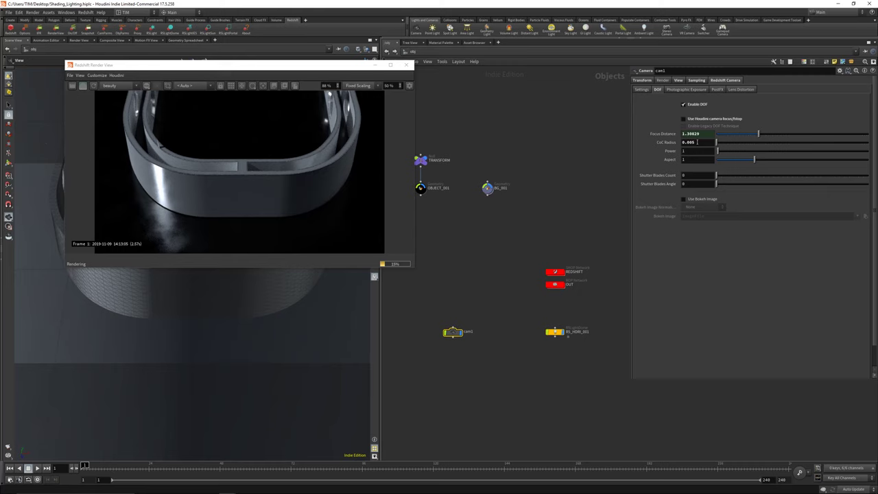
# Step: Try CoC Radius values of 0.25 and 0.2 on cam1 to exaggerate the depth-of-field blur
pyautogui.click(697, 142)
pyautogui.write('0.25')
pyautogui.press('Return')
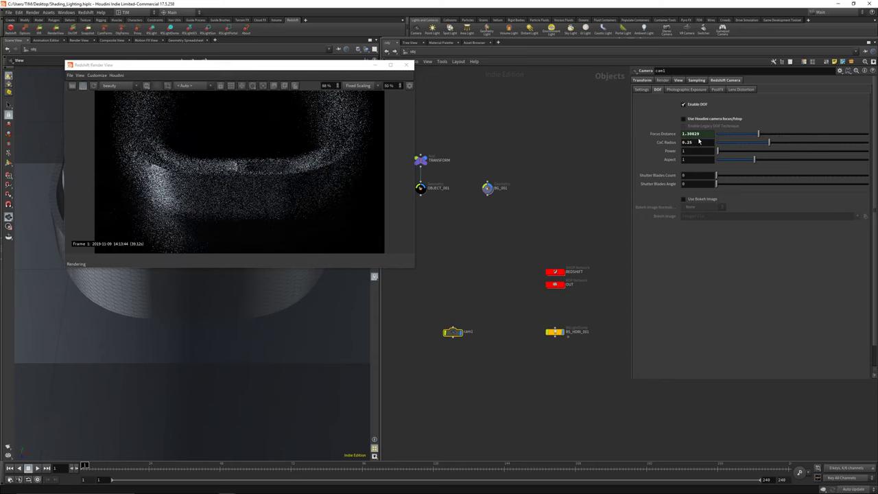
pyautogui.press('BackSpace')
pyautogui.press('Return')
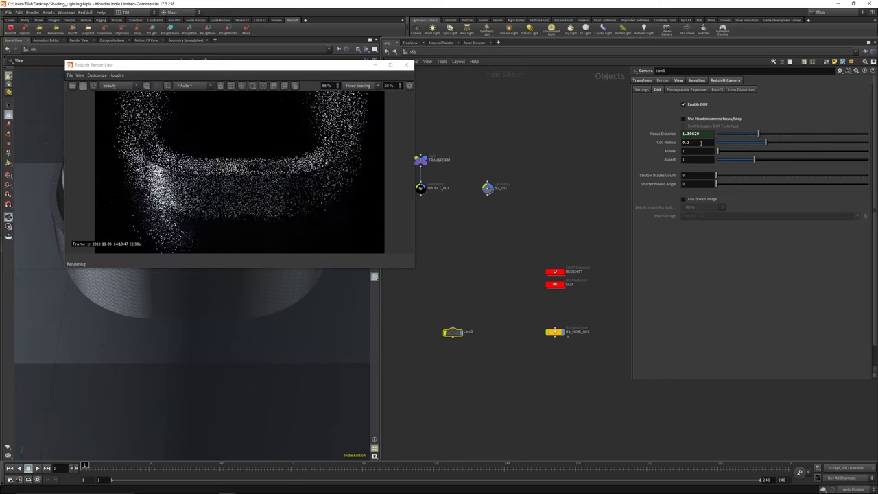
# Step: Pick cam1's focus point on the object's front band in the render and inspect it up close
pyautogui.moveTo(263, 64); pyautogui.dragTo(314, 144)
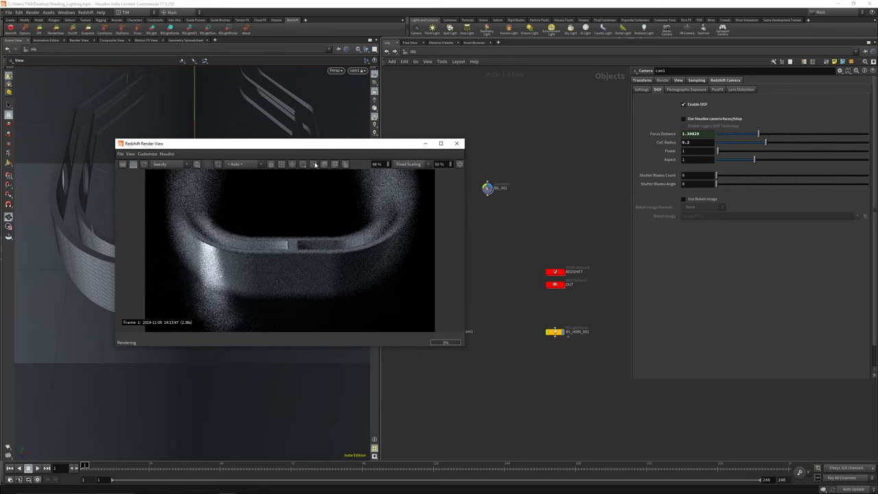
pyautogui.click(313, 164)
pyautogui.click(292, 261)
pyautogui.scroll(4, 294, 254)
pyautogui.scroll(4, 293, 255)
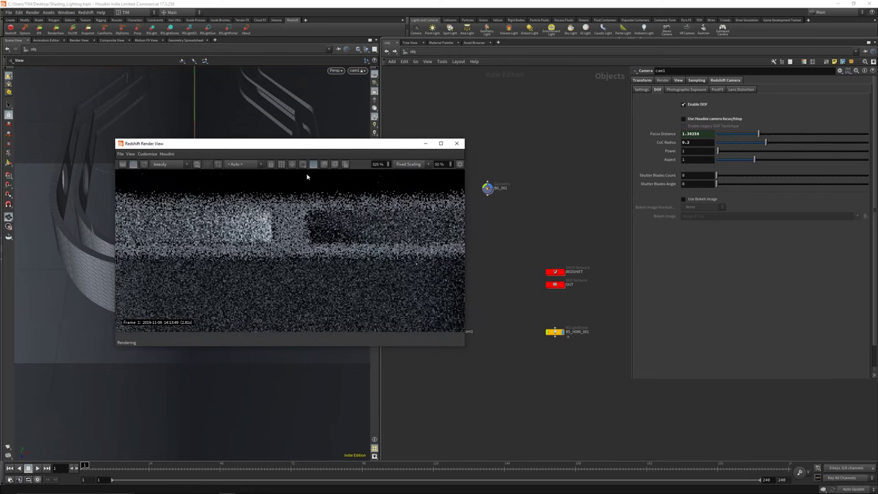
# Step: Try a CoC Radius of 0.0001 on cam1 and check the whole frame in the render
pyautogui.click(694, 142)
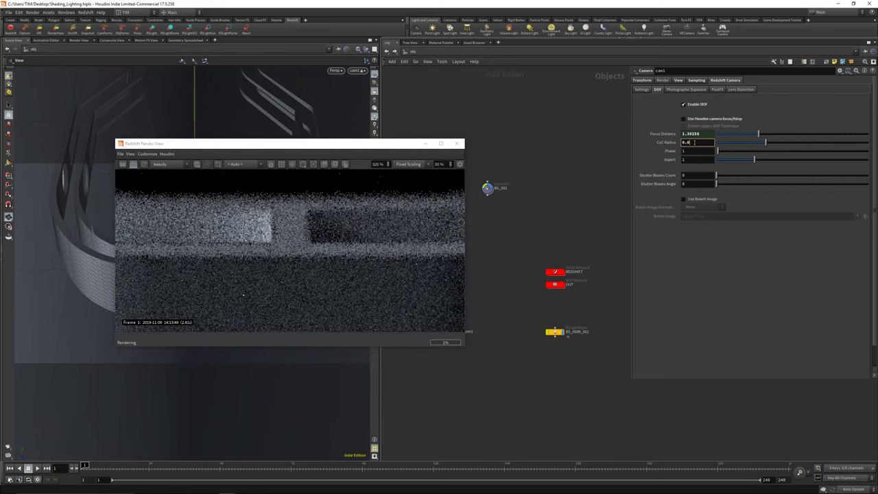
pyautogui.press('Return')
pyautogui.click(289, 264)
pyautogui.scroll(-8, 289, 265)
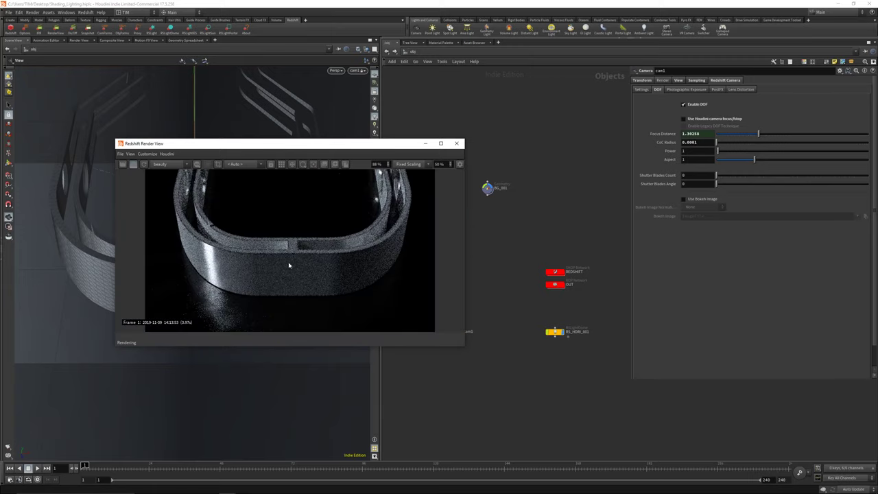
# Step: Tumble cam1 to a lower view along the object's length, and turn the viewport's scene lighting back on
pyautogui.moveTo(295, 149); pyautogui.dragTo(673, 149)
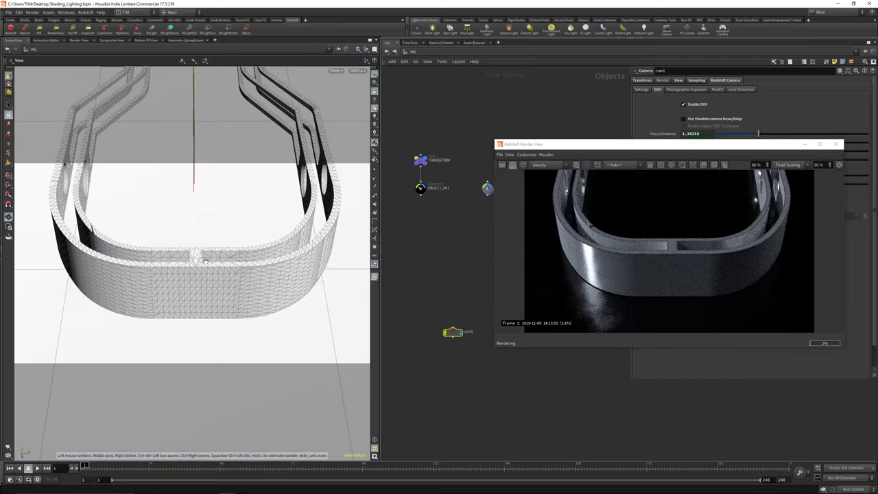
pyautogui.moveTo(223, 243)
pyautogui.mouseDown()
pyautogui.moveTo(206, 245)
pyautogui.moveTo(206, 237)
pyautogui.mouseUp()
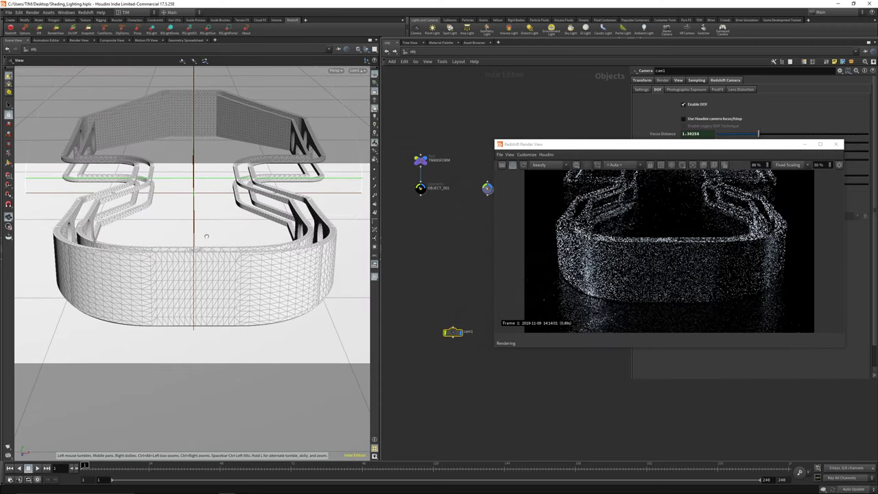
pyautogui.click(373, 120)
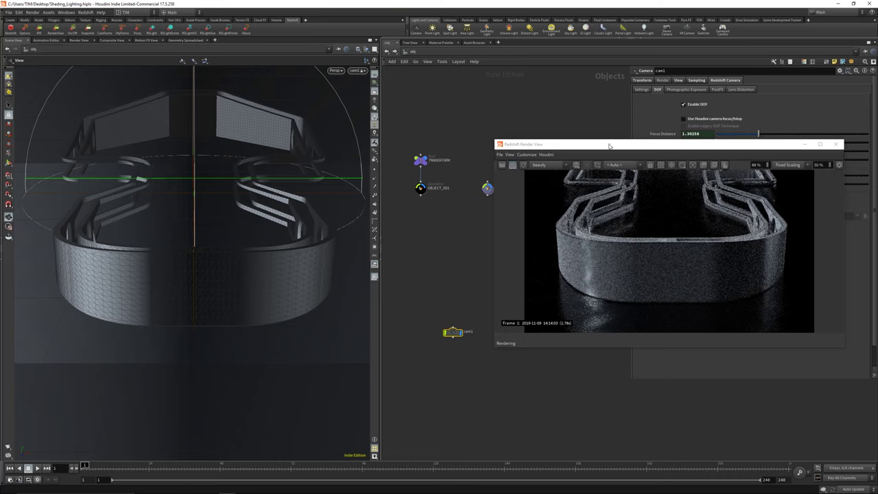
pyautogui.moveTo(609, 145); pyautogui.dragTo(177, 120)
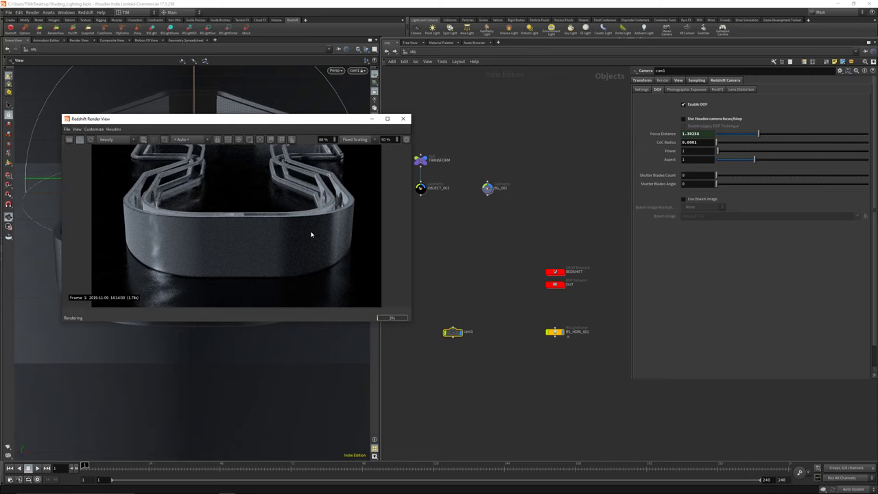
# Step: Try a CoC Radius of 0.025 on cam1 from the lower camera view
pyautogui.click(708, 143)
pyautogui.press('BackSpace')
pyautogui.press('BackSpace')
pyautogui.press('BackSpace')
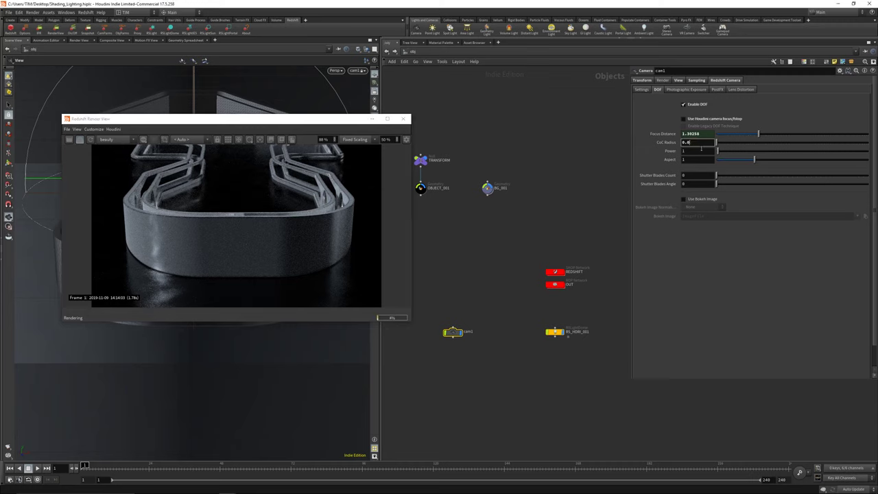
pyautogui.write('25')
pyautogui.press('Return')
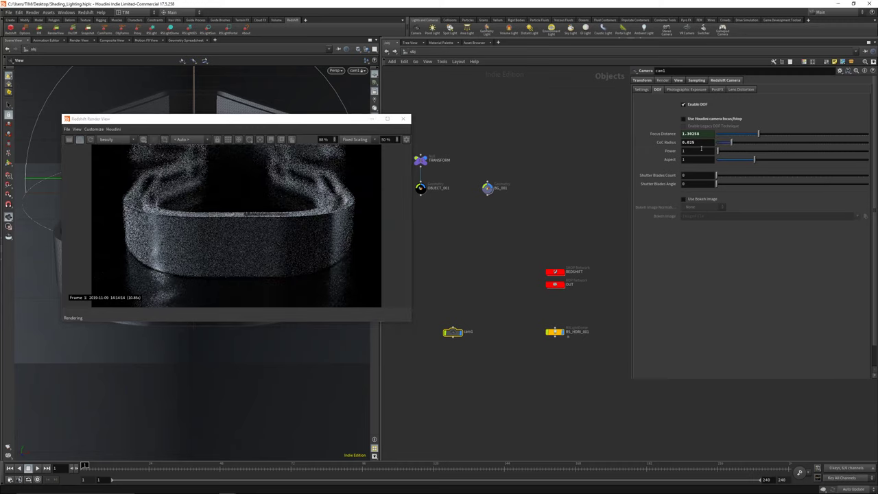
# Step: Set cam1's CoC Radius to 0.01
pyautogui.click(700, 142)
pyautogui.write('0.01')
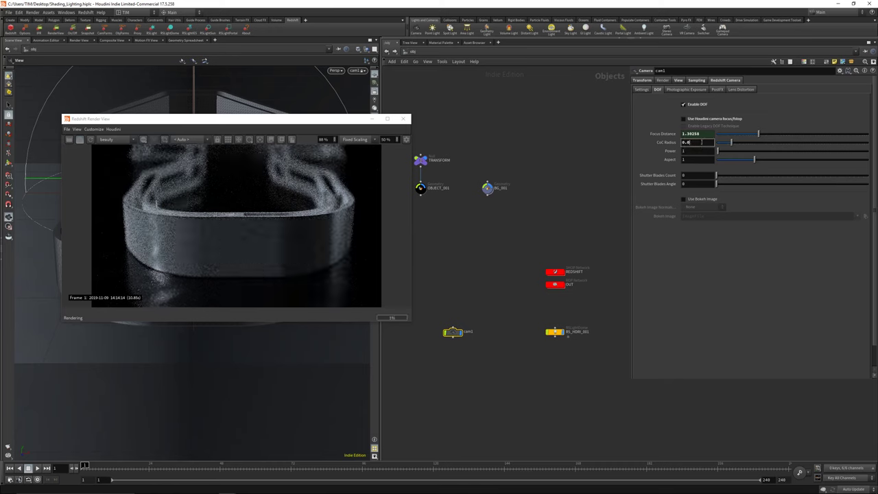
pyautogui.press('Return')
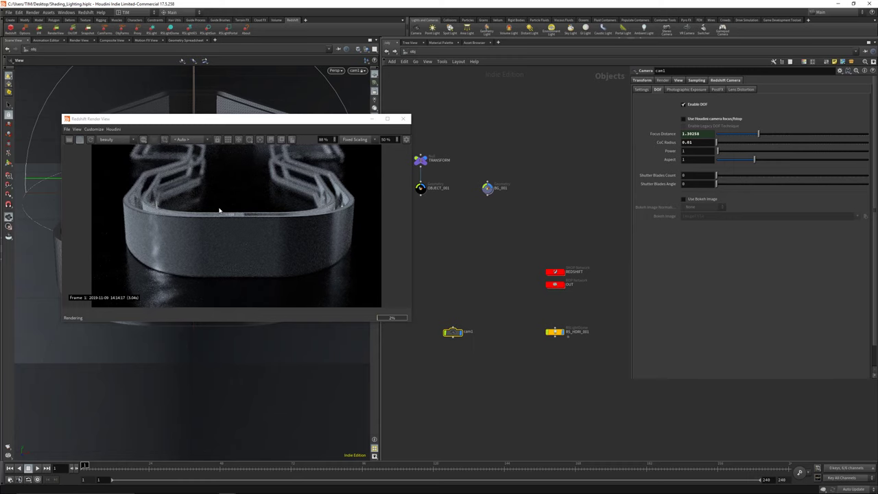
# Step: Tumble cam1 to an angled overview of the object and pick the focus point on its near rounded end in the render
pyautogui.moveTo(269, 121); pyautogui.dragTo(662, 155)
pyautogui.moveTo(273, 229); pyautogui.dragTo(200, 256)
pyautogui.moveTo(535, 157); pyautogui.dragTo(162, 99)
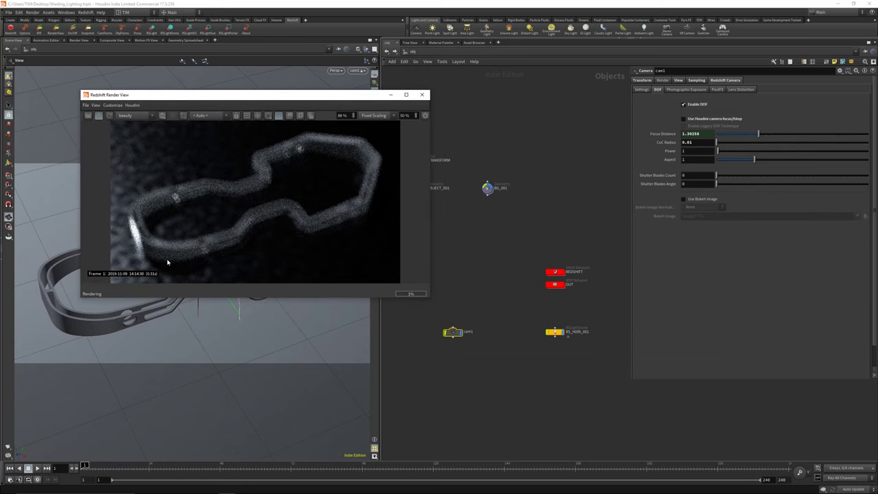
pyautogui.click(171, 248)
pyautogui.click(277, 116)
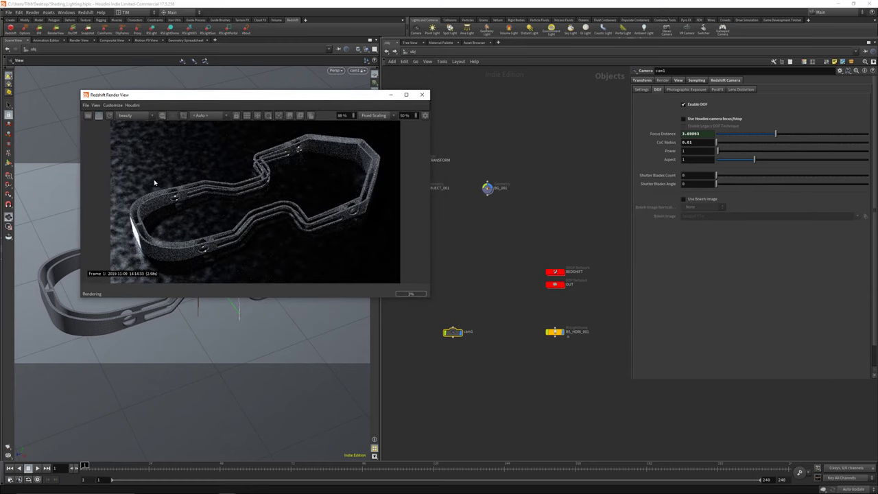
# Step: Fine-tune cam1's angle and distance so the whole object sits within the frame
pyautogui.moveTo(206, 94); pyautogui.dragTo(320, 65)
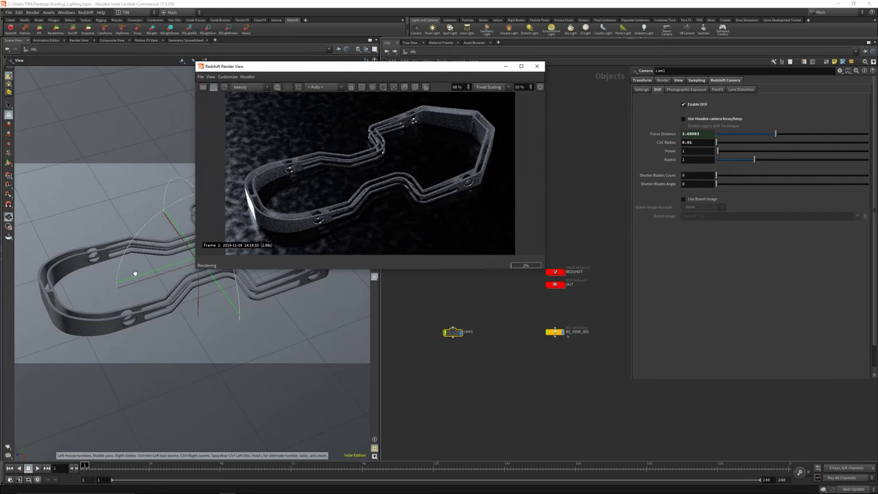
pyautogui.moveTo(133, 274); pyautogui.dragTo(128, 274)
pyautogui.moveTo(127, 275); pyautogui.dragTo(137, 263, button='right')
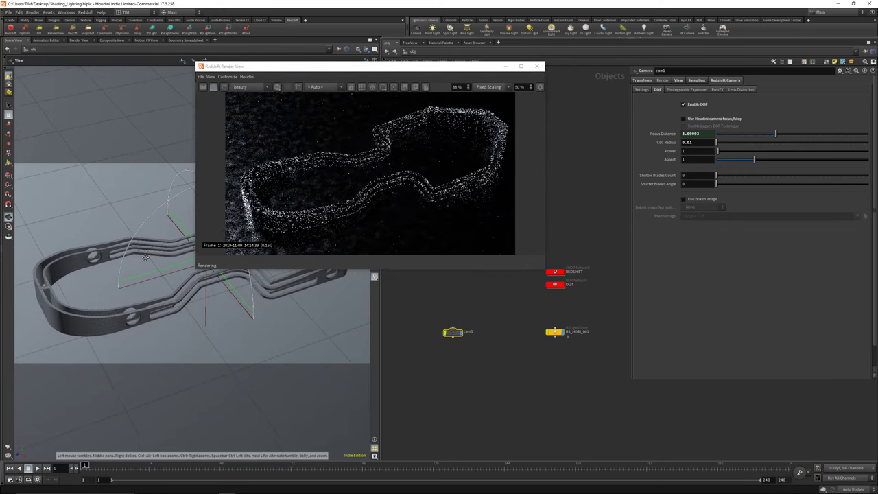
pyautogui.moveTo(141, 261); pyautogui.dragTo(157, 275)
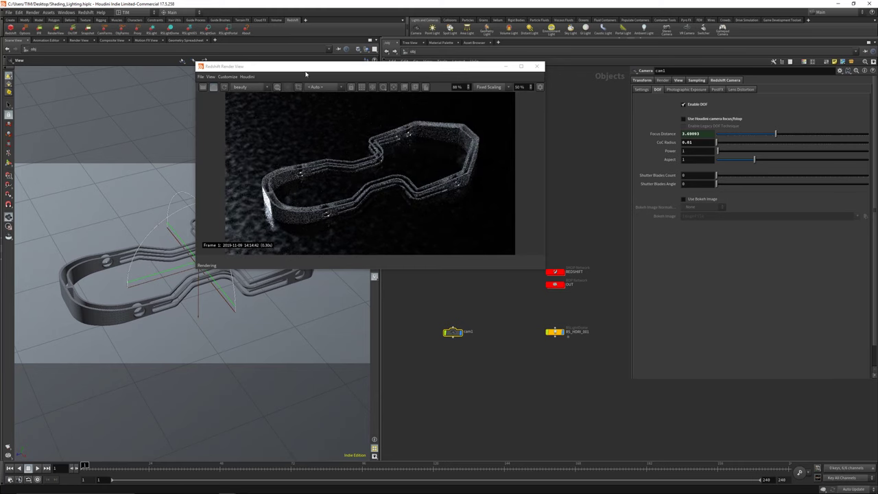
# Step: Open the MAT_BG material in the REDSHIFT network and show RSNoise1's coordinate settings
pyautogui.moveTo(307, 67); pyautogui.dragTo(172, 77)
pyautogui.doubleClick(554, 272)
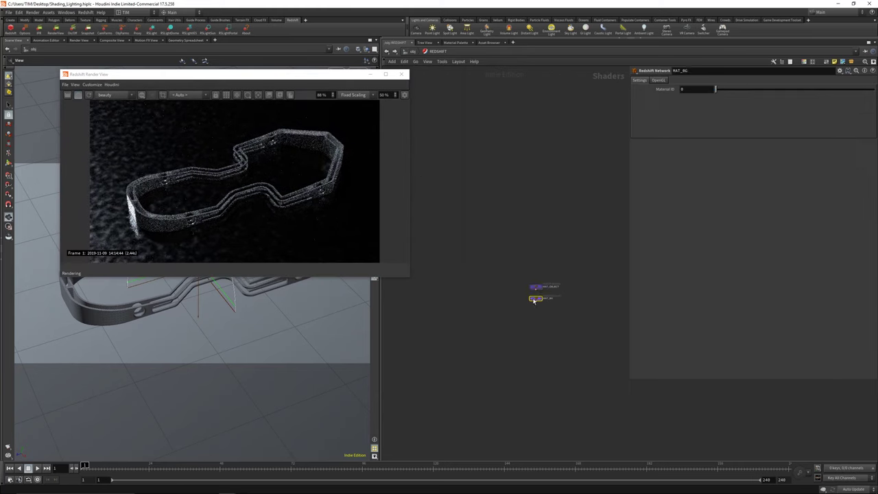
pyautogui.doubleClick(538, 295)
pyautogui.scroll(-3, 532, 299)
pyautogui.moveTo(433, 288); pyautogui.dragTo(498, 286, button='middle')
pyautogui.click(458, 300)
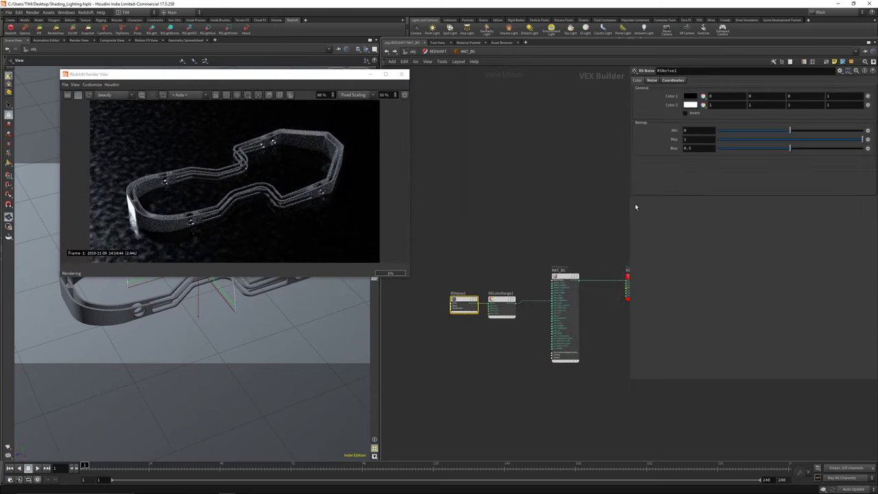
pyautogui.click(674, 80)
# Step: Try Overall Scale values of 1, 5, 2 and 2.5 on RSNoise1 and compare the background's reflections
pyautogui.doubleClick(697, 113)
pyautogui.write('1')
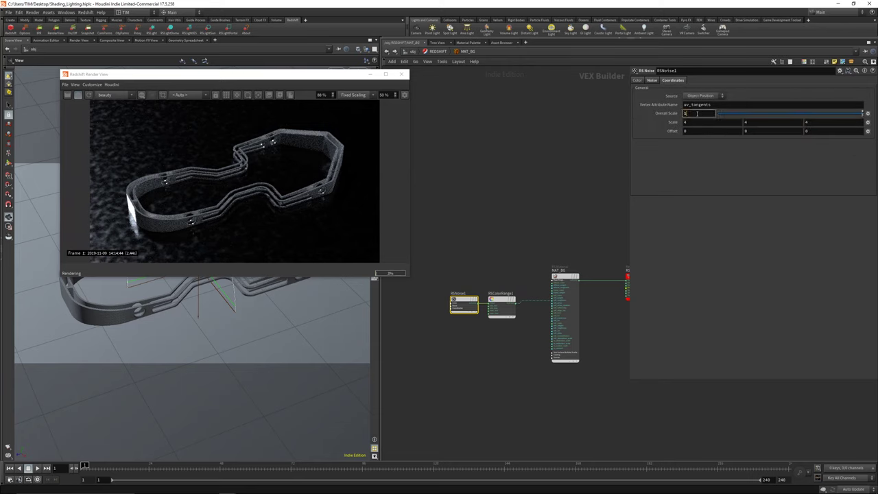
pyautogui.press('Return')
pyautogui.doubleClick(697, 114)
pyautogui.write('5')
pyautogui.press('Return')
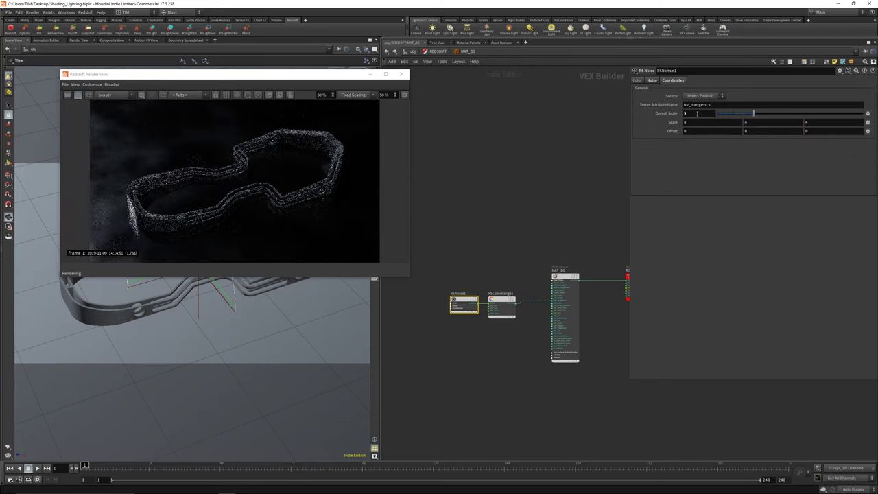
pyautogui.doubleClick(697, 113)
pyautogui.write('2')
pyautogui.press('Return')
pyautogui.doubleClick(697, 114)
pyautogui.write('2.5')
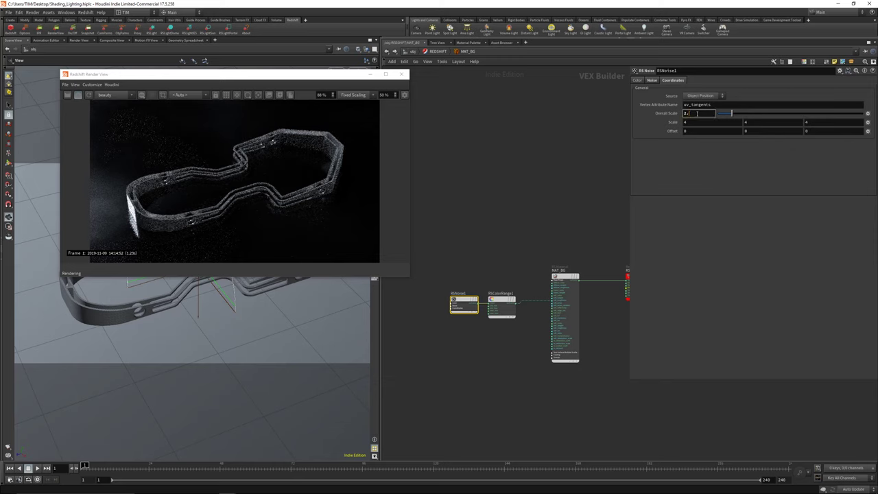
pyautogui.press('Return')
# Step: Set RSNoise1's Overall Scale to 3.5
pyautogui.doubleClick(697, 113)
pyautogui.write('3.5')
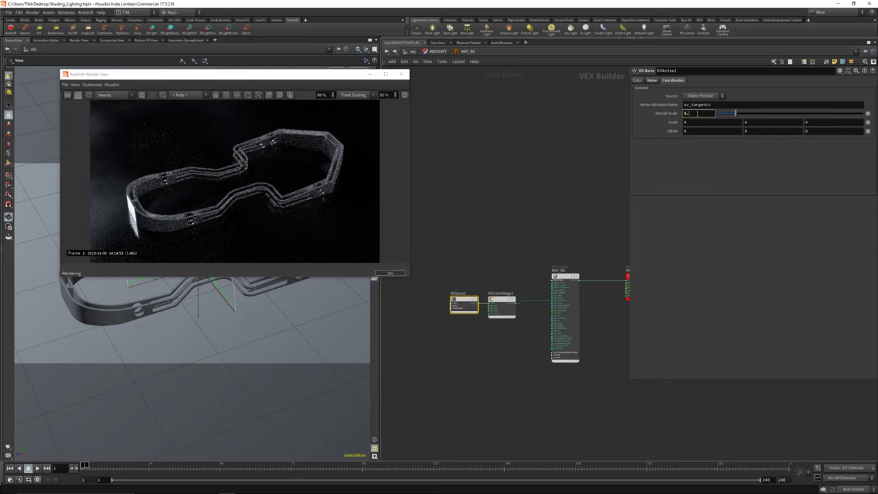
pyautogui.press('Return')
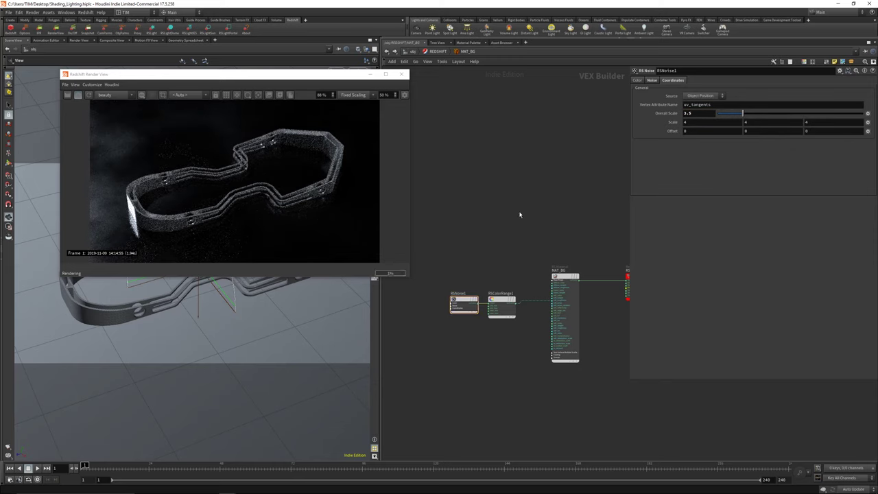
# Step: Bypass both RSNoise1 and RSColorRange1 in the MAT_BG network
pyautogui.moveTo(513, 212); pyautogui.dragTo(491, 213, button='middle')
pyautogui.click(481, 308)
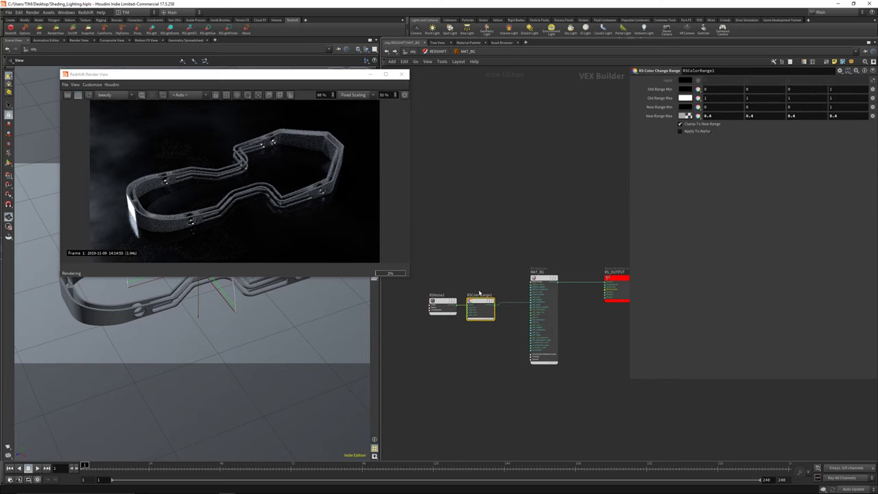
pyautogui.moveTo(423, 246); pyautogui.dragTo(478, 347)
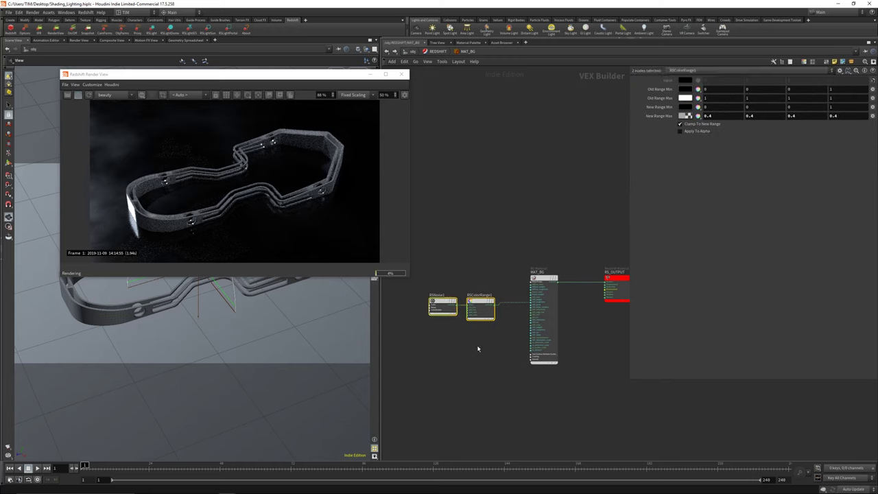
pyautogui.press('b')
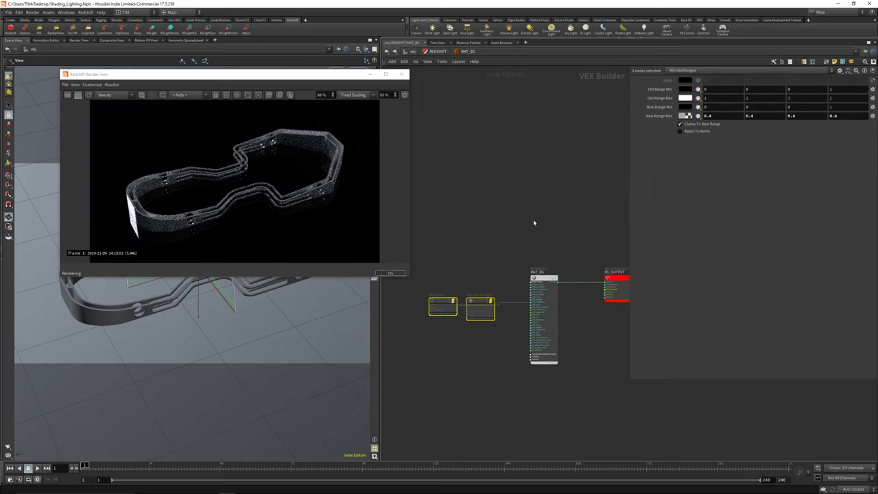
# Step: Set the MAT_BG material's reflection Roughness to 0.25
pyautogui.click(538, 309)
pyautogui.scroll(3, 516, 309)
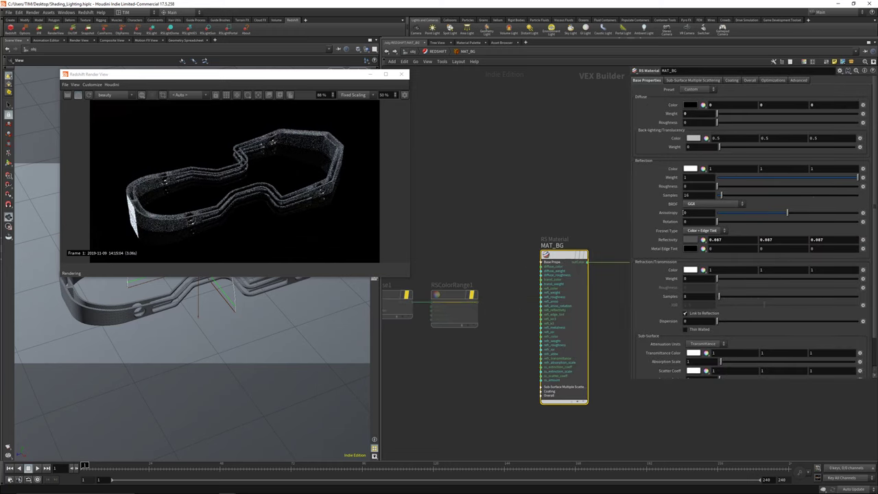
pyautogui.click(694, 187)
pyautogui.write('0.25')
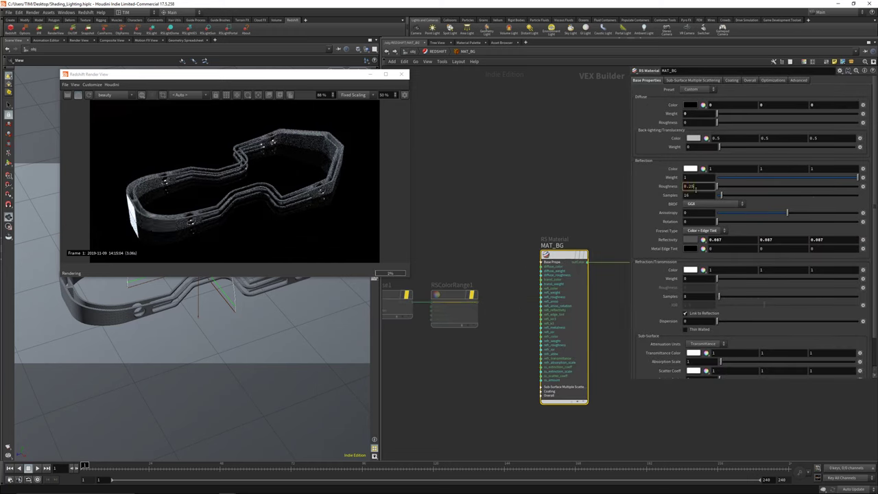
pyautogui.press('Return')
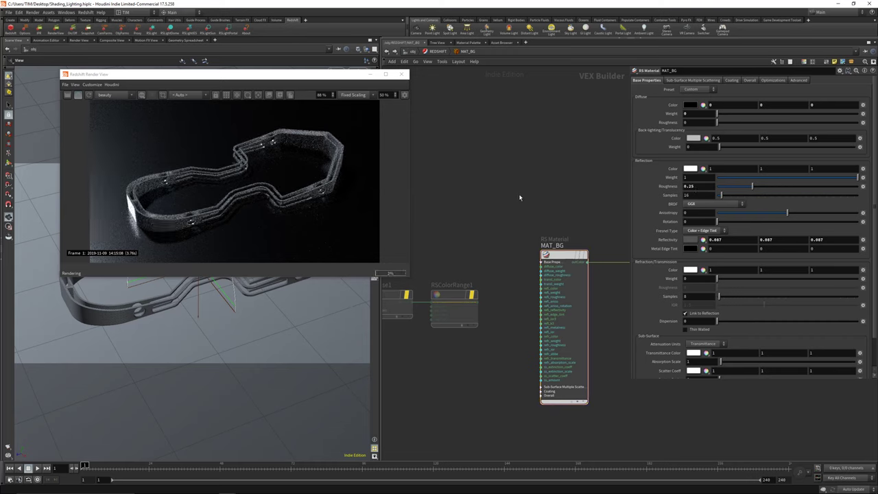
# Step: Return to the object level and tumble cam1 around to view the object from its opposite side
pyautogui.press('u')
pyautogui.press('u')
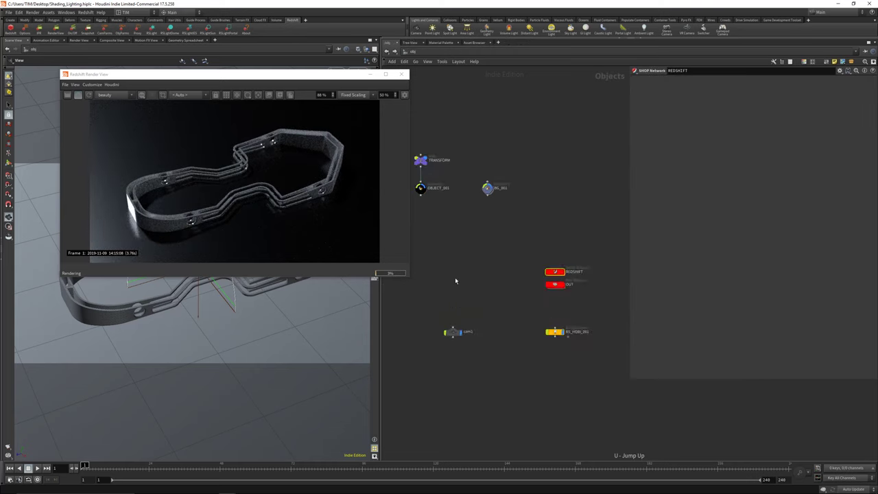
pyautogui.moveTo(303, 76); pyautogui.dragTo(630, 79)
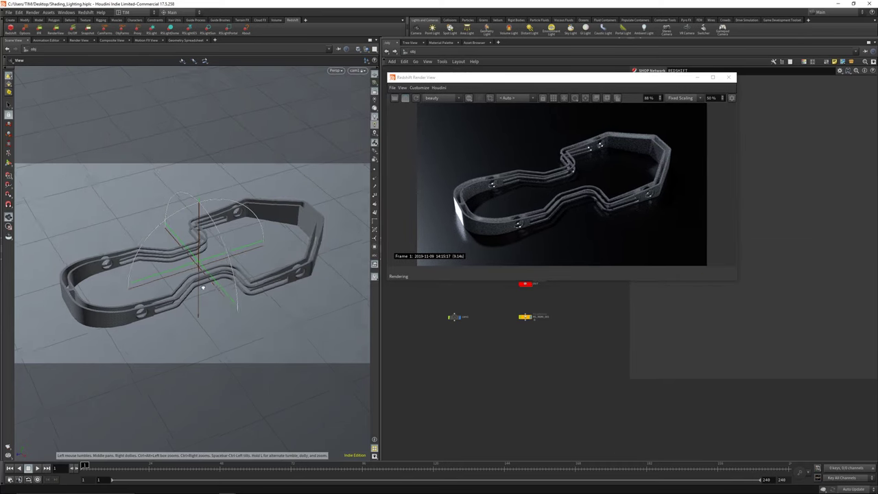
pyautogui.moveTo(295, 241); pyautogui.dragTo(261, 280)
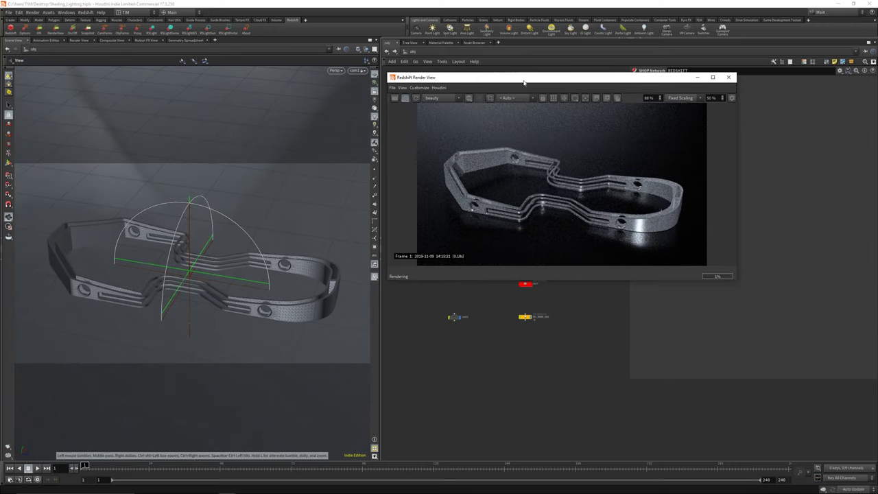
# Step: Set cam1's Focal Length to 35 mm
pyautogui.moveTo(523, 83); pyautogui.dragTo(157, 102)
pyautogui.moveTo(435, 290); pyautogui.dragTo(492, 357)
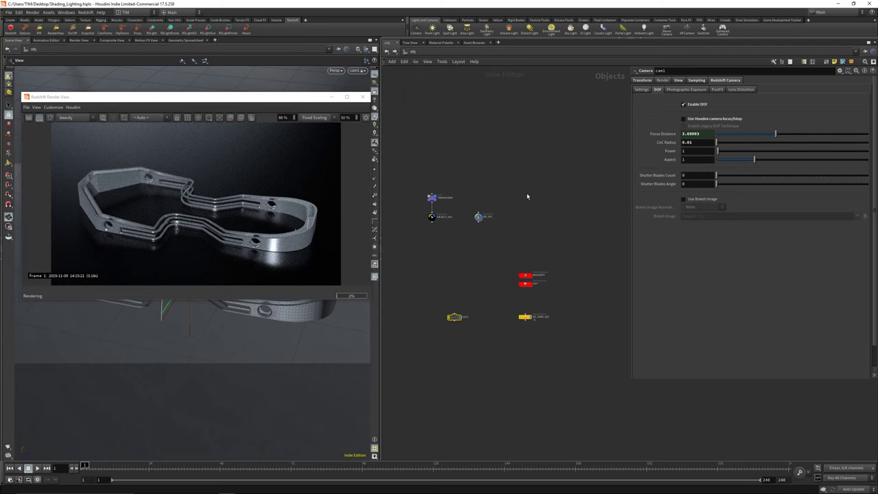
pyautogui.click(679, 81)
pyautogui.doubleClick(691, 133)
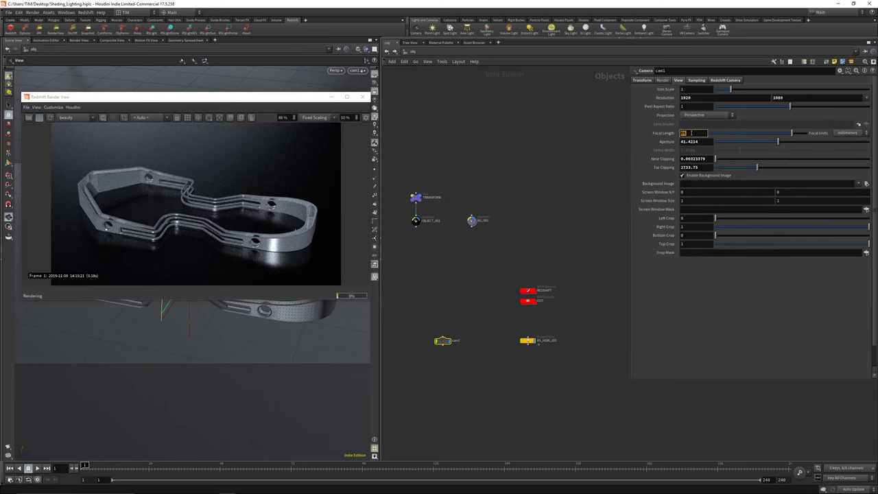
pyautogui.press('Return')
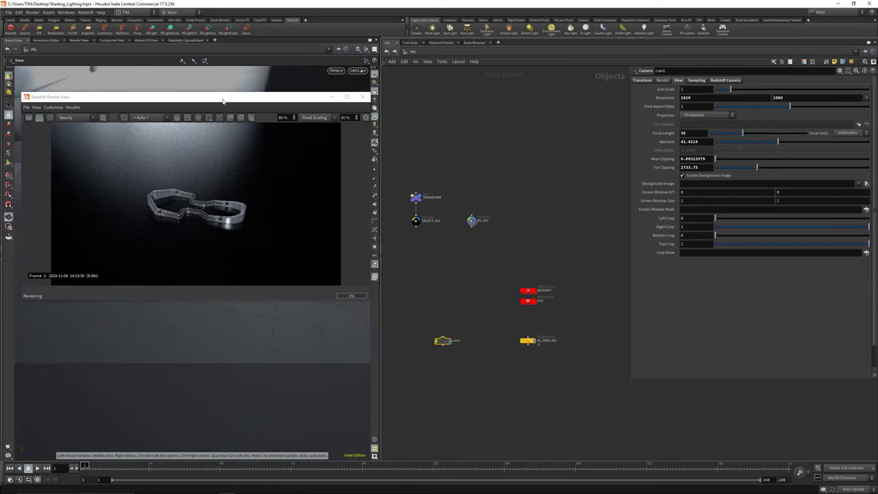
# Step: Move cam1 close to the object at a low angle so it fills the frame, and run a full bucket render
pyautogui.moveTo(224, 101); pyautogui.dragTo(583, 129)
pyautogui.moveTo(151, 262); pyautogui.dragTo(210, 265)
pyautogui.moveTo(211, 264); pyautogui.dragTo(218, 262, button='right')
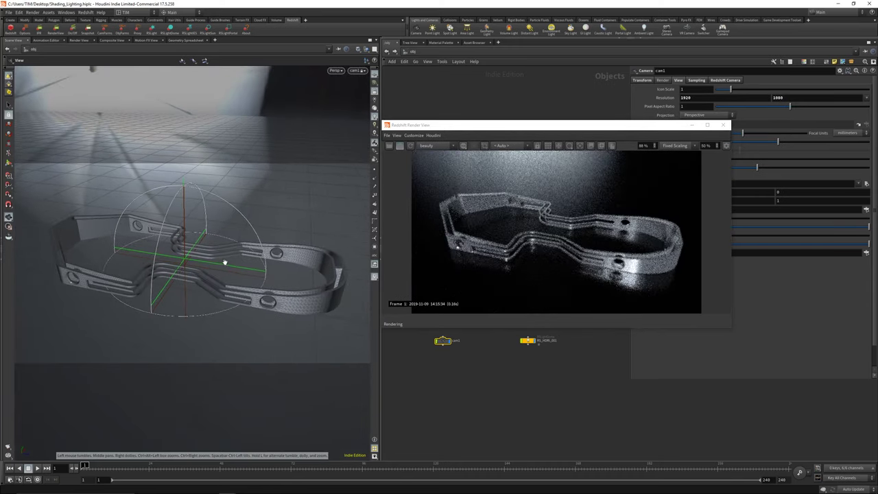
pyautogui.moveTo(533, 127); pyautogui.dragTo(270, 110)
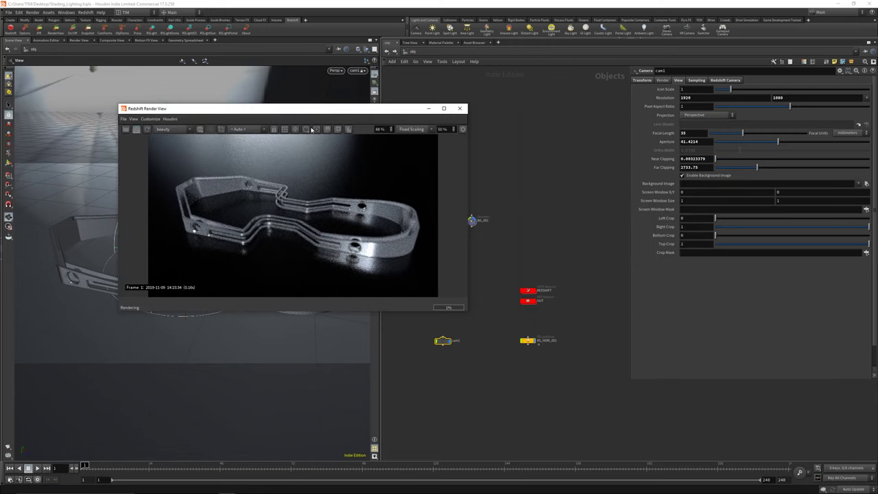
pyautogui.click(316, 129)
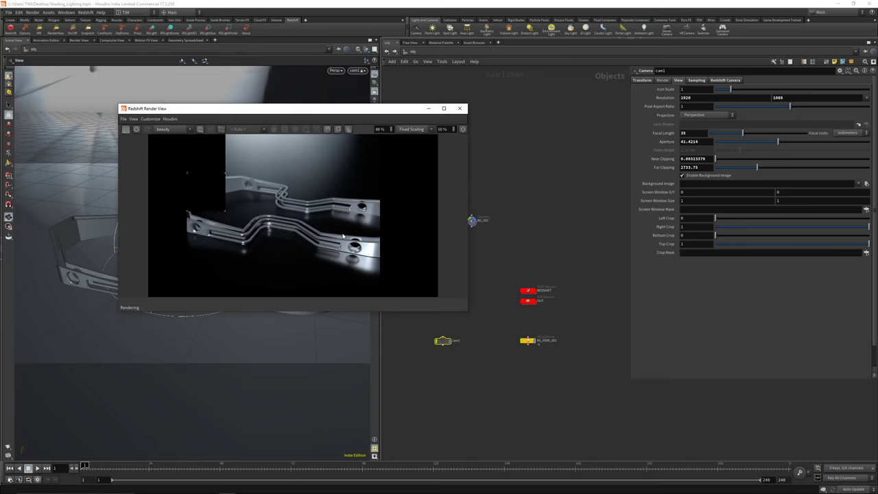
# Step: Look over the Render View's shortcut assignments and close the list without changes
pyautogui.click(172, 121)
pyautogui.moveTo(153, 121)
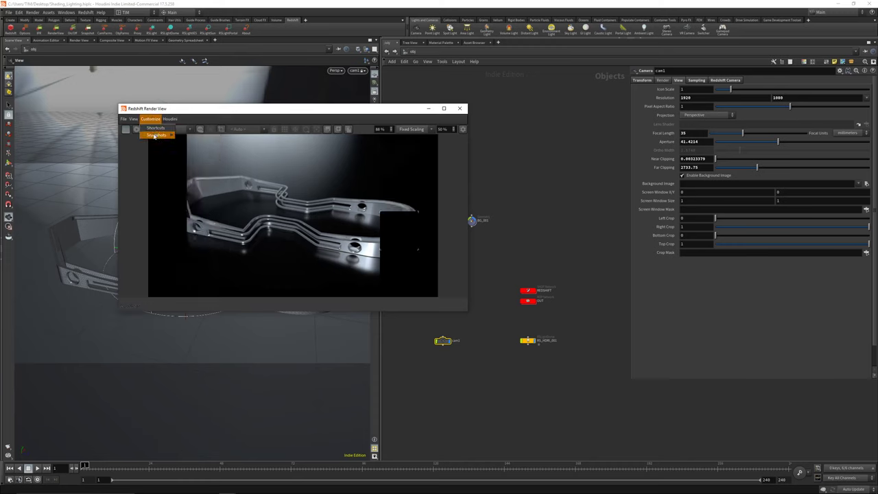
pyautogui.click(155, 128)
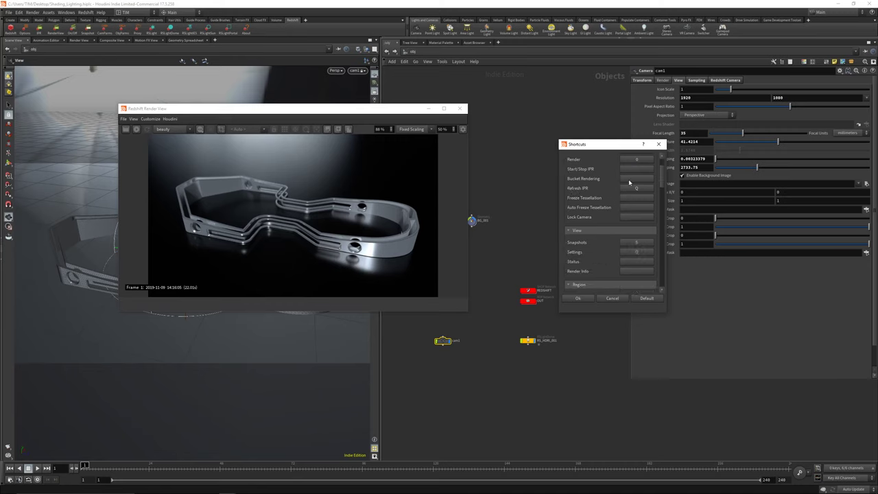
pyautogui.click(658, 144)
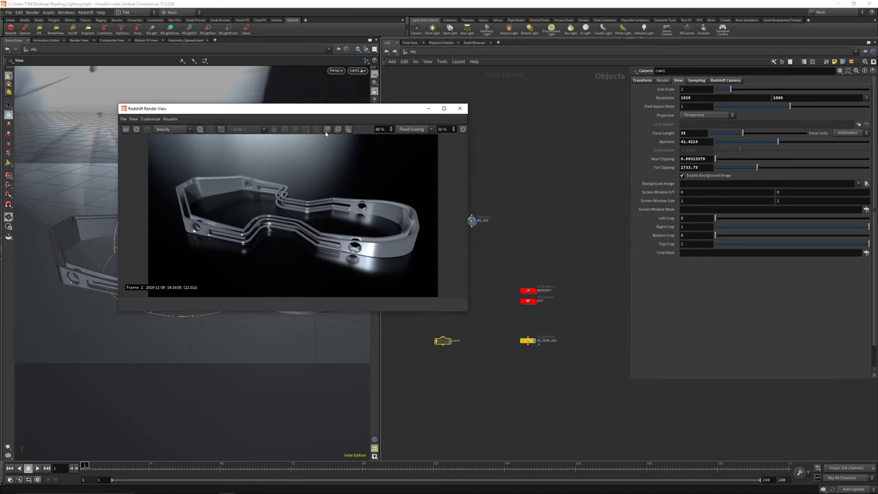
# Step: Show the Render View's snapshots, store a snapshot of the 35 mm render, and enlarge the render window
pyautogui.click(327, 129)
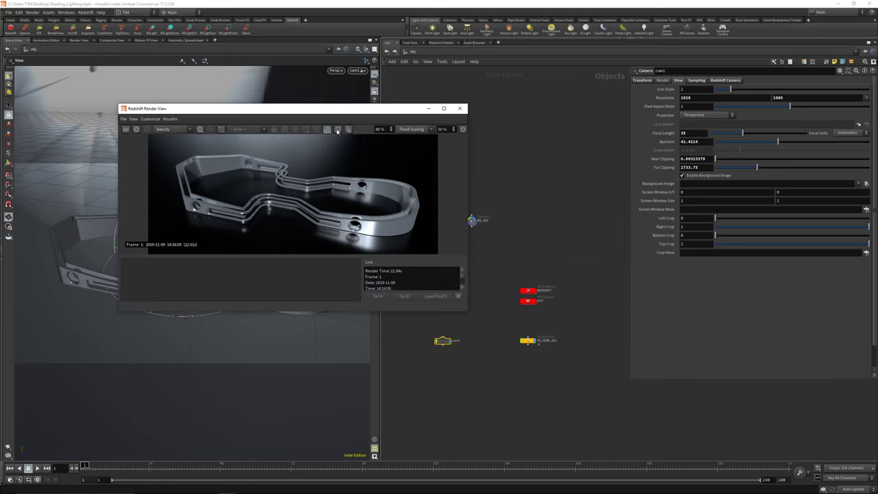
pyautogui.click(337, 131)
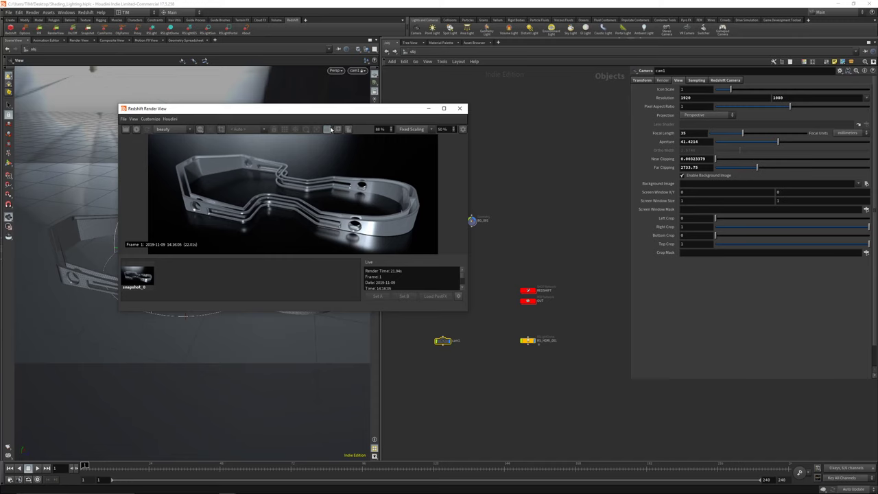
pyautogui.moveTo(471, 312); pyautogui.dragTo(514, 320)
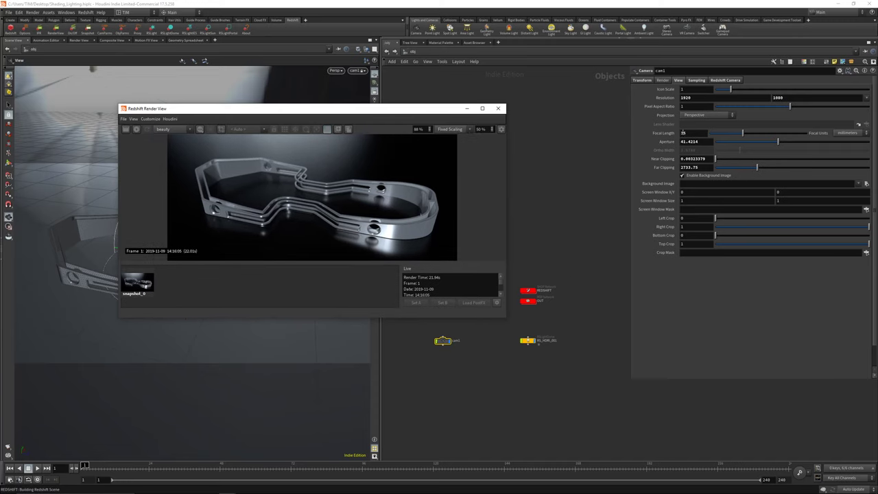
# Step: Set cam1's Focal Length to 90 mm and uncover the camera view for reframing
pyautogui.click(684, 133)
pyautogui.write('80')
pyautogui.press('Return')
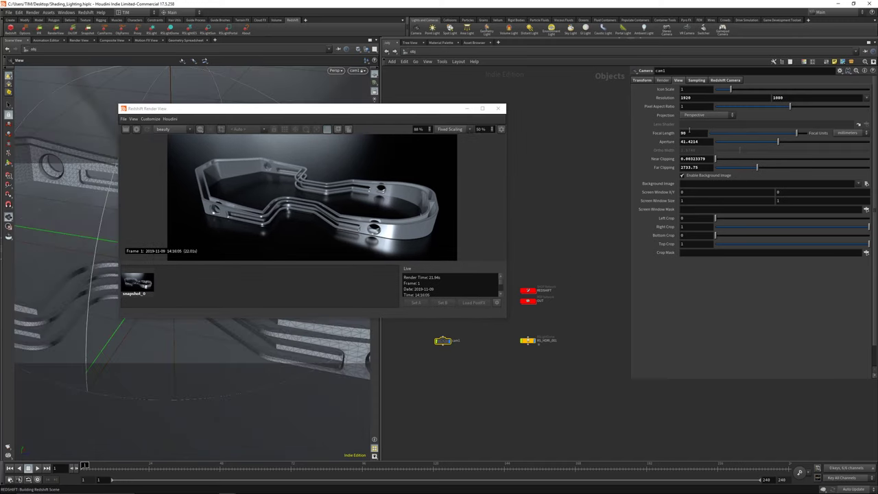
pyautogui.moveTo(329, 110); pyautogui.dragTo(634, 123)
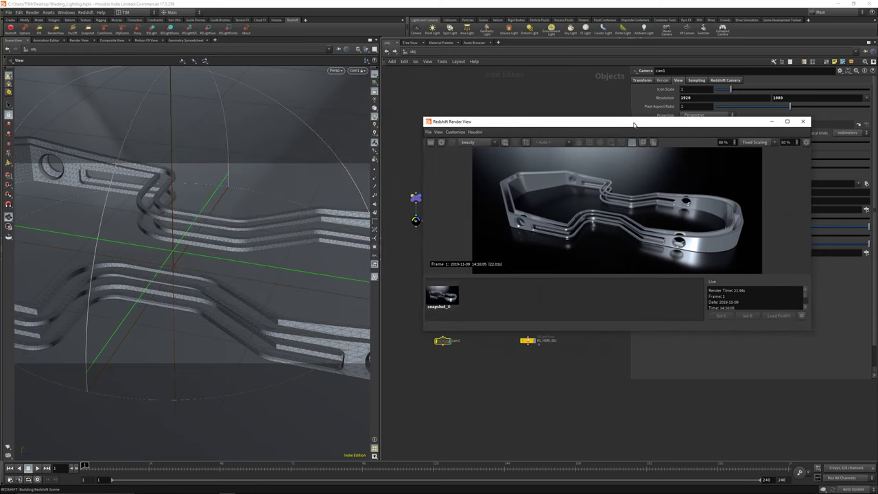
# Step: Start the interactive render and pull cam1 back, reframing it so the whole object fills the 90 mm shot
pyautogui.click(440, 142)
pyautogui.moveTo(227, 261); pyautogui.dragTo(173, 388, button='right')
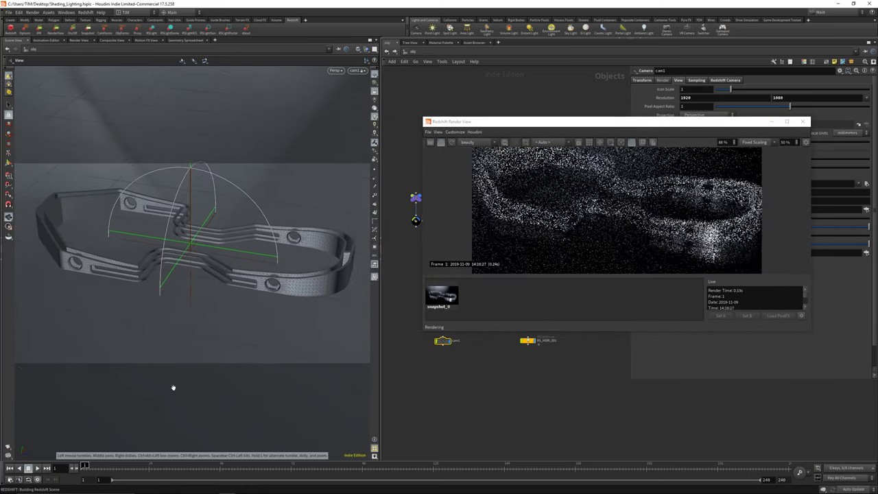
pyautogui.moveTo(210, 261); pyautogui.dragTo(211, 267, button='middle')
pyautogui.moveTo(211, 268); pyautogui.dragTo(199, 271)
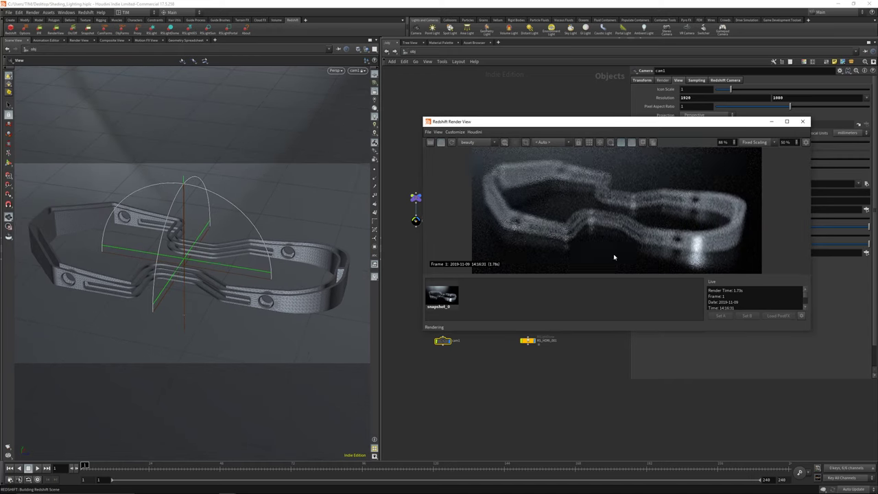
# Step: Render the reframed 90 mm view in full bucket quality and store the result as a second snapshot
pyautogui.click(632, 142)
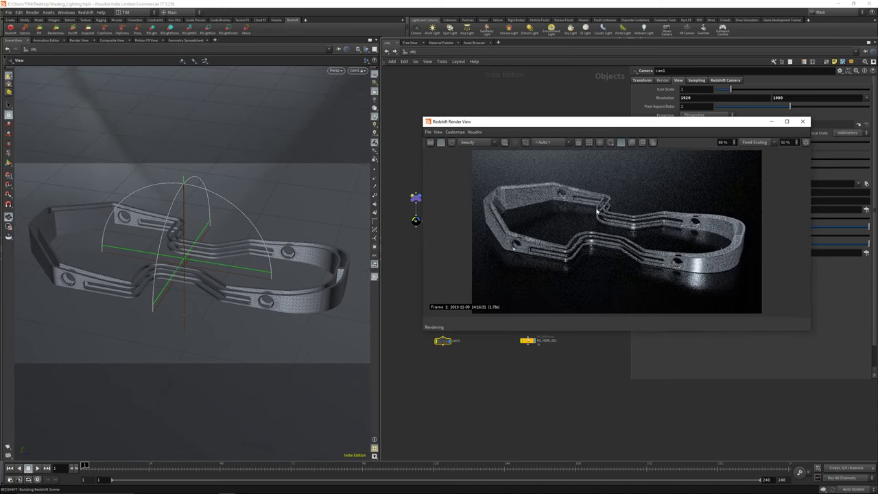
pyautogui.click(631, 142)
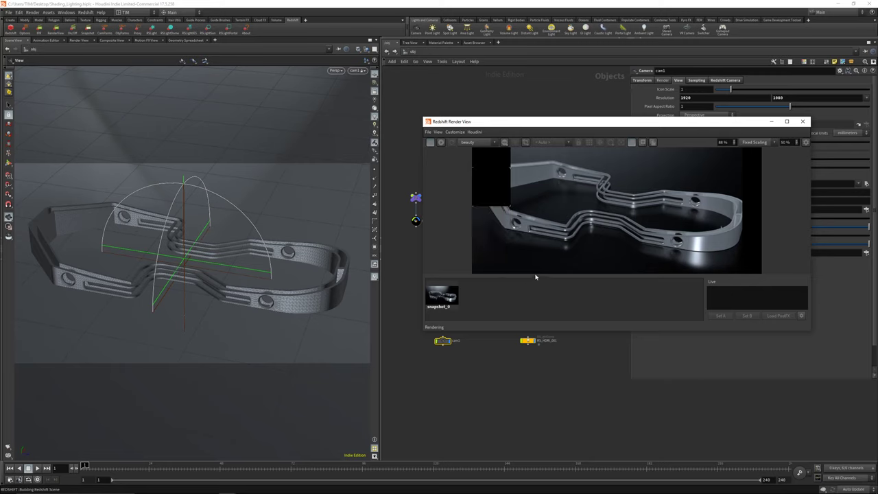
pyautogui.scroll(5, 724, 221)
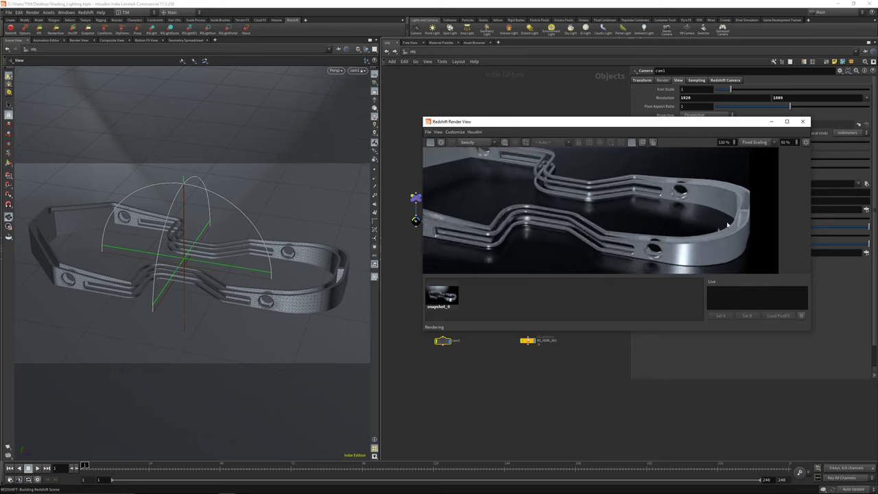
pyautogui.scroll(-3, 729, 250)
pyautogui.scroll(-3, 729, 251)
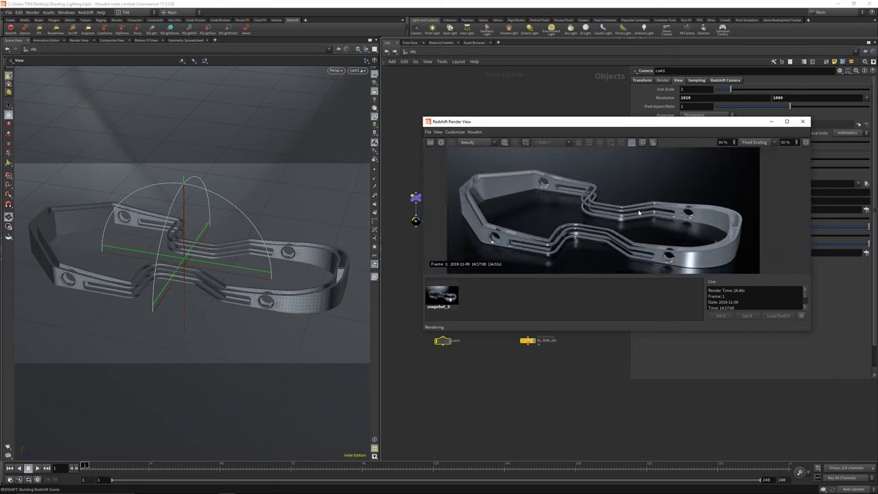
pyautogui.click(641, 142)
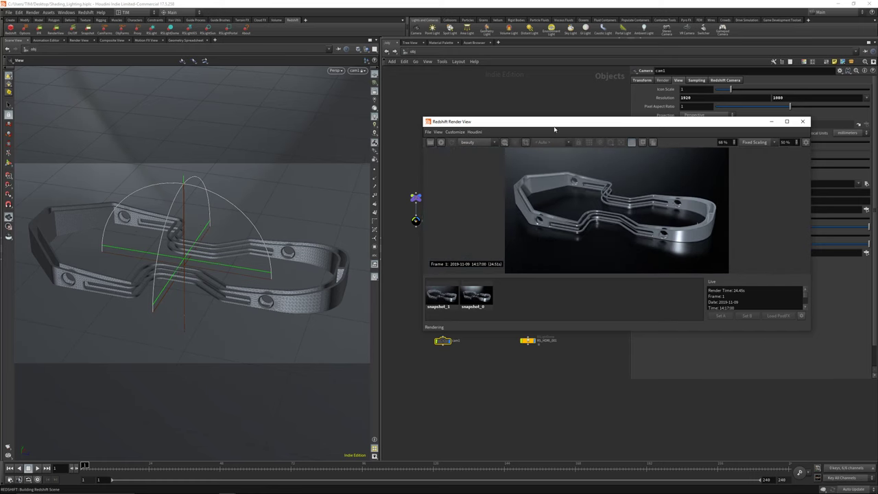
# Step: Enlarge the Render View and compare the 35 mm and 90 mm snapshots by switching between them
pyautogui.moveTo(554, 129); pyautogui.dragTo(213, 59)
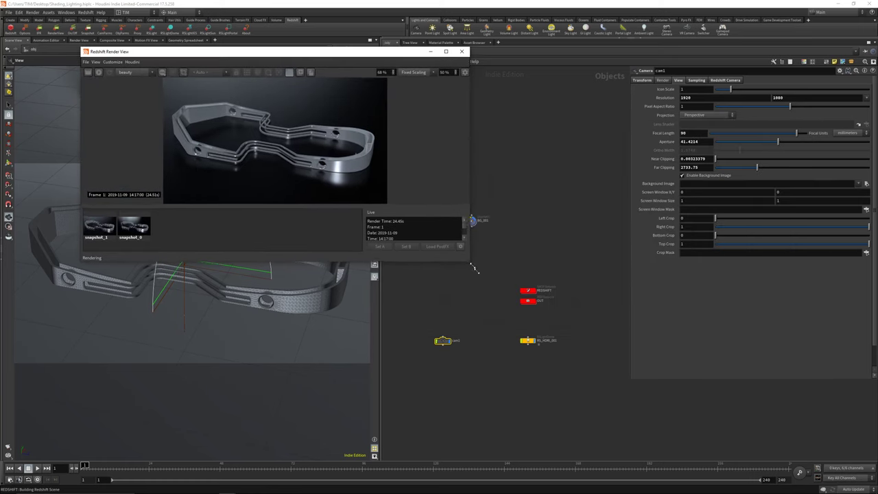
pyautogui.moveTo(474, 269); pyautogui.dragTo(621, 395)
pyautogui.scroll(4, 368, 224)
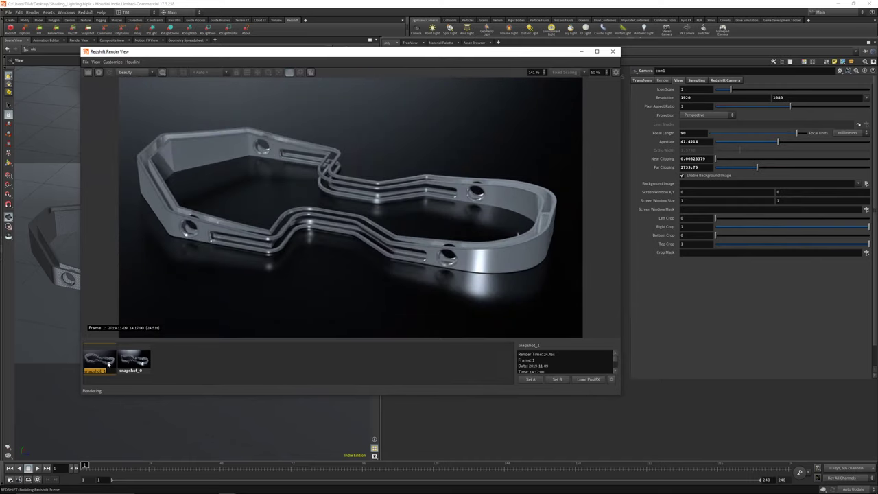
pyautogui.click(129, 362)
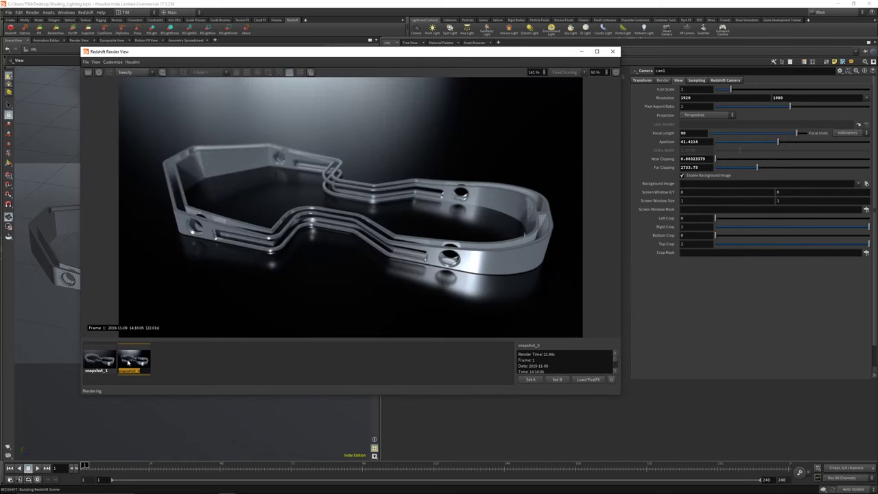
pyautogui.click(108, 359)
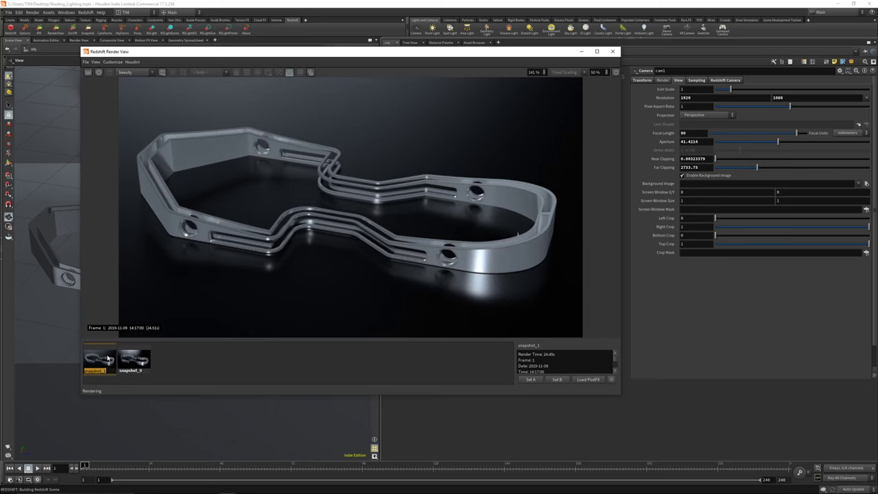
pyautogui.click(133, 367)
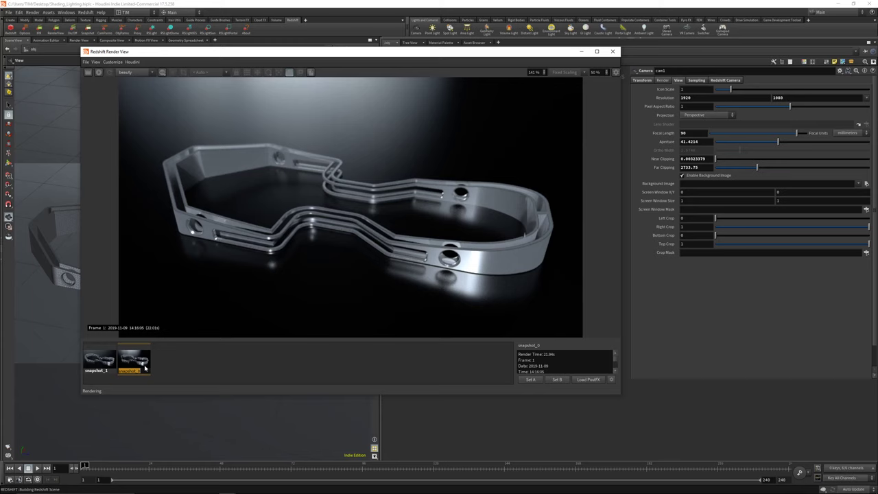
pyautogui.click(107, 363)
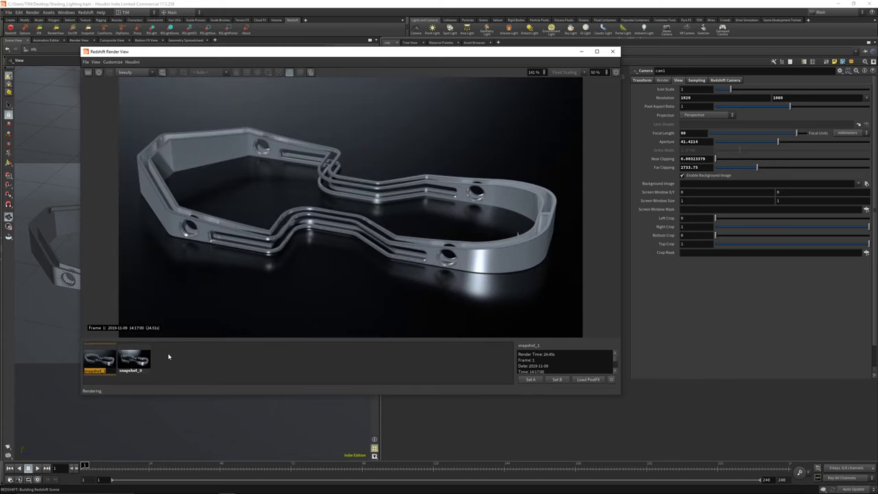
pyautogui.click(131, 359)
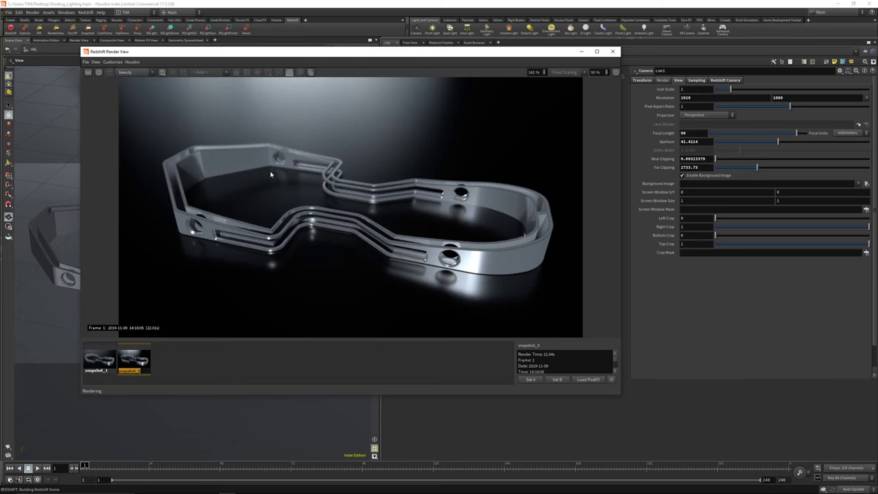
# Step: Hide the Render View's snapshots and set its image scaling to Original Size
pyautogui.click(291, 72)
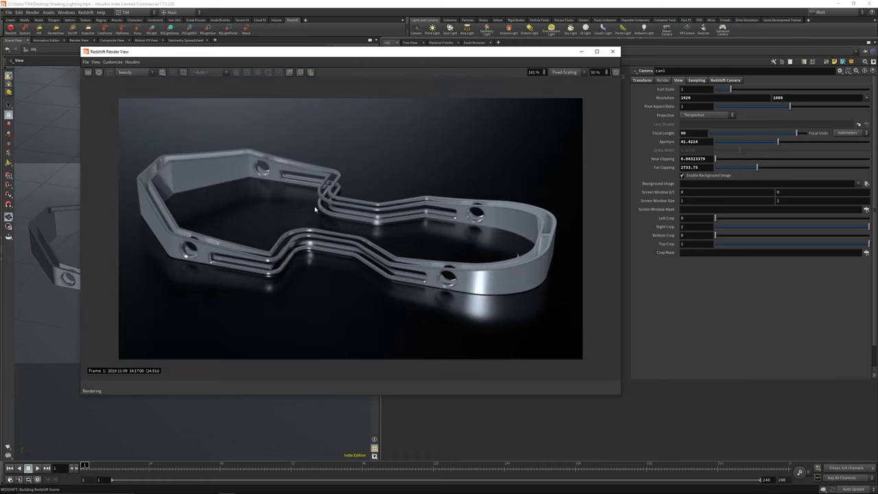
pyautogui.click(560, 74)
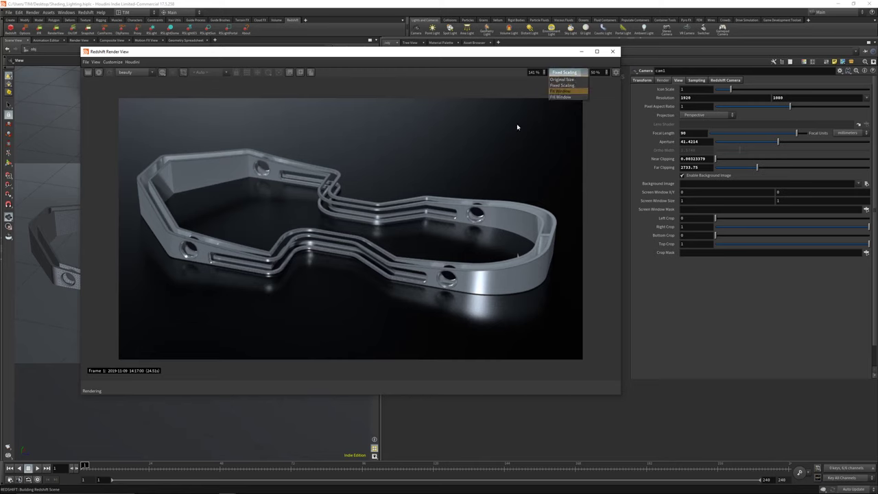
pyautogui.click(517, 124)
pyautogui.click(564, 73)
pyautogui.click(561, 81)
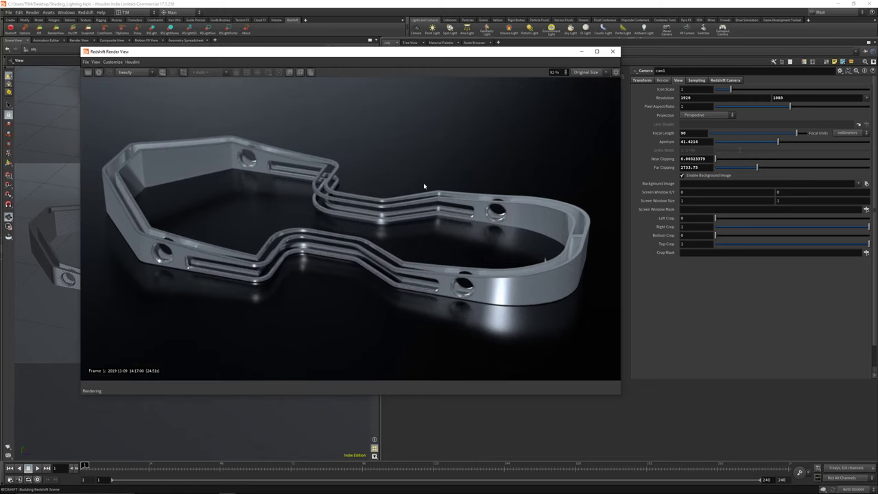
# Step: Restart the interactive render, then shrink the Render View and move it clear of the workspace
pyautogui.click(99, 72)
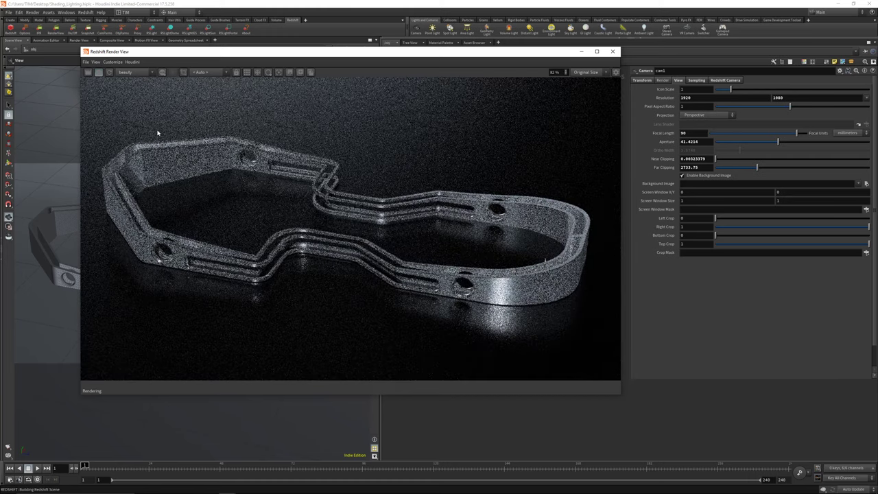
pyautogui.moveTo(83, 48); pyautogui.dragTo(304, 188)
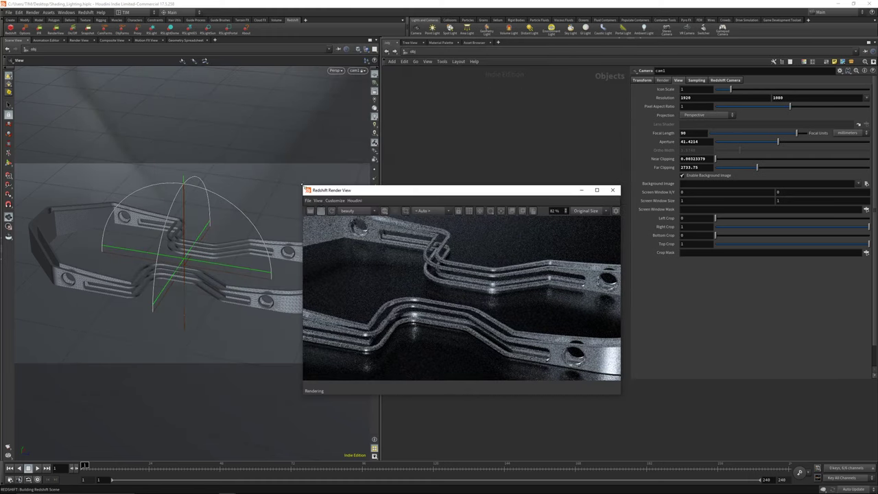
pyautogui.moveTo(481, 196); pyautogui.dragTo(0, 141)
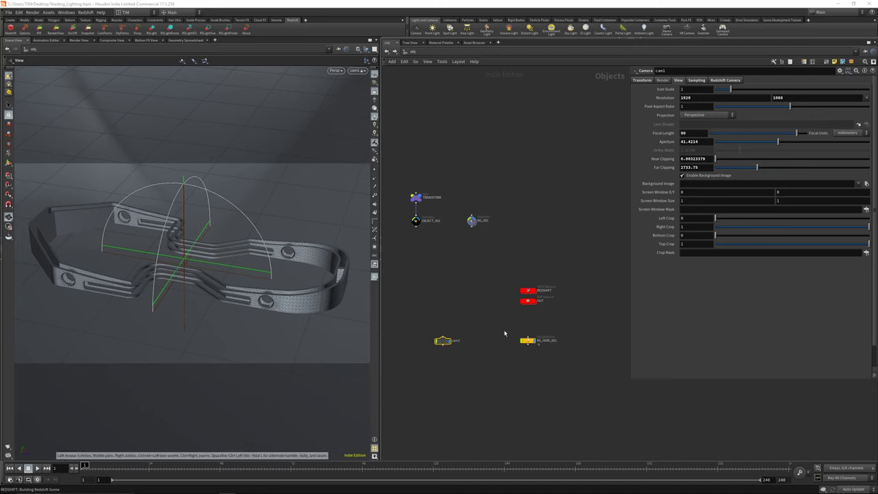
# Step: Turn off the RS_HDRI_001 dome light in its light settings
pyautogui.moveTo(505, 332); pyautogui.dragTo(568, 375)
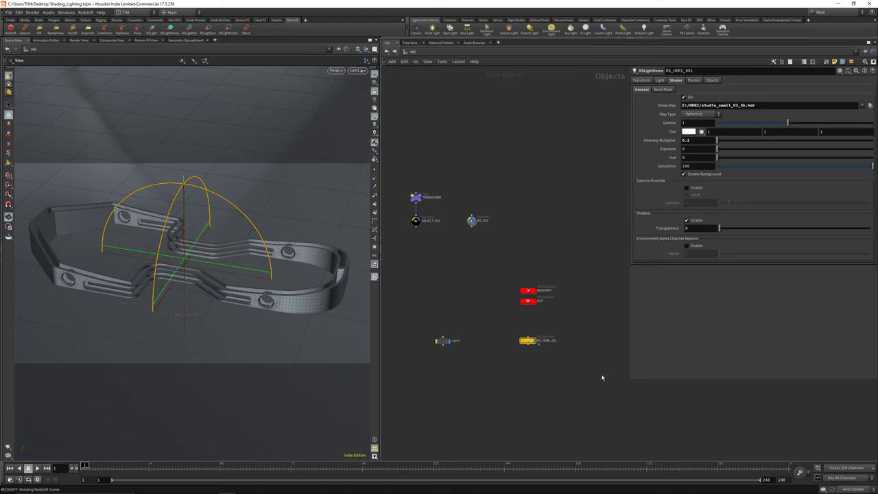
pyautogui.click(660, 79)
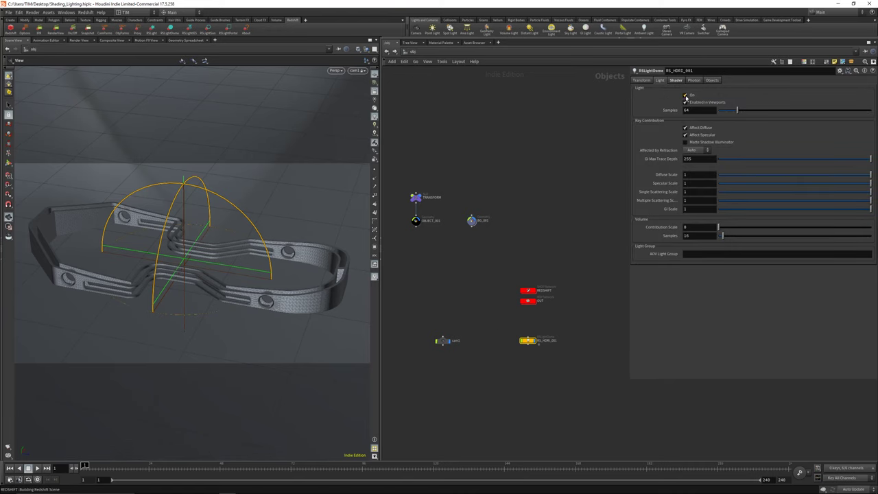
pyautogui.click(684, 95)
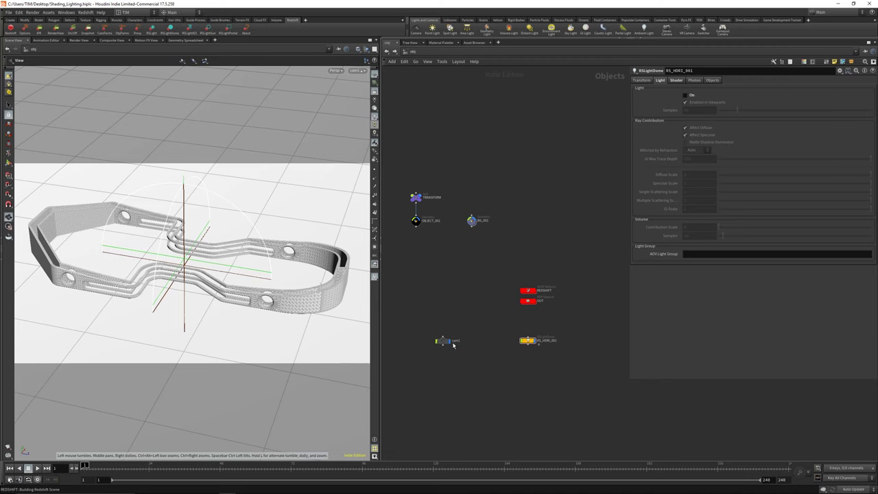
# Step: Add an RSLight node to the object network above cam1
pyautogui.press('Tab')
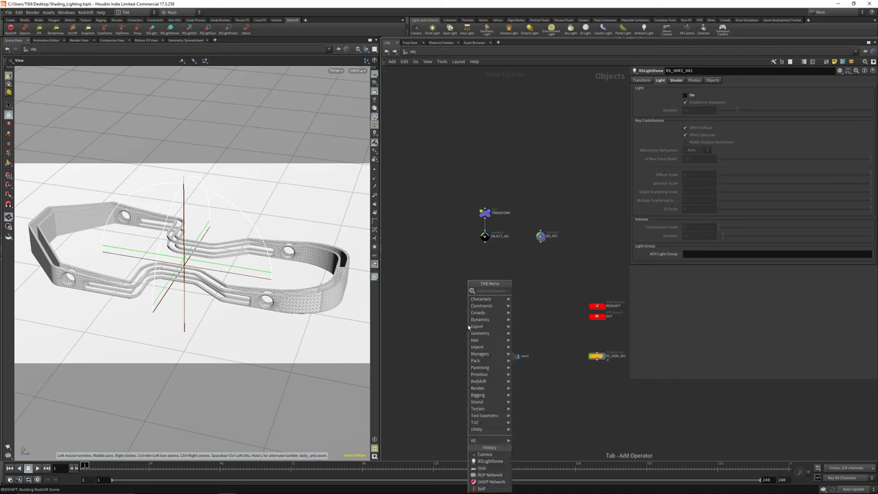
pyautogui.write('rsl')
pyautogui.click(525, 293)
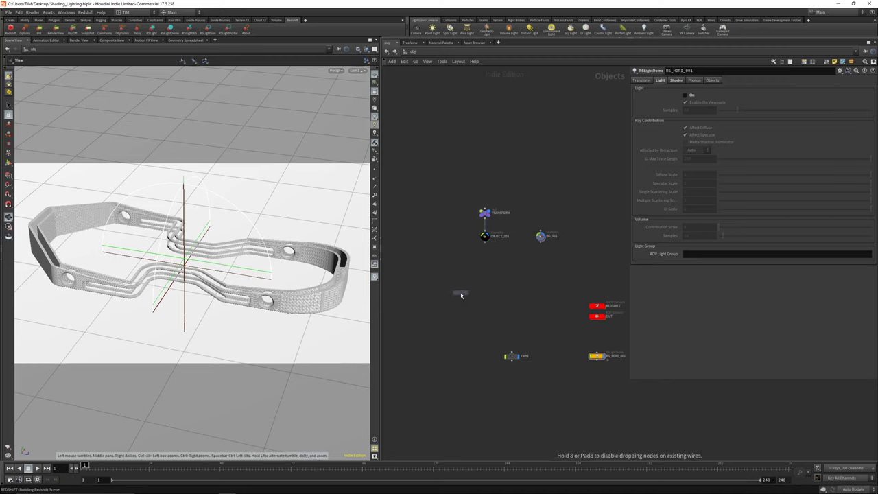
pyautogui.click(461, 293)
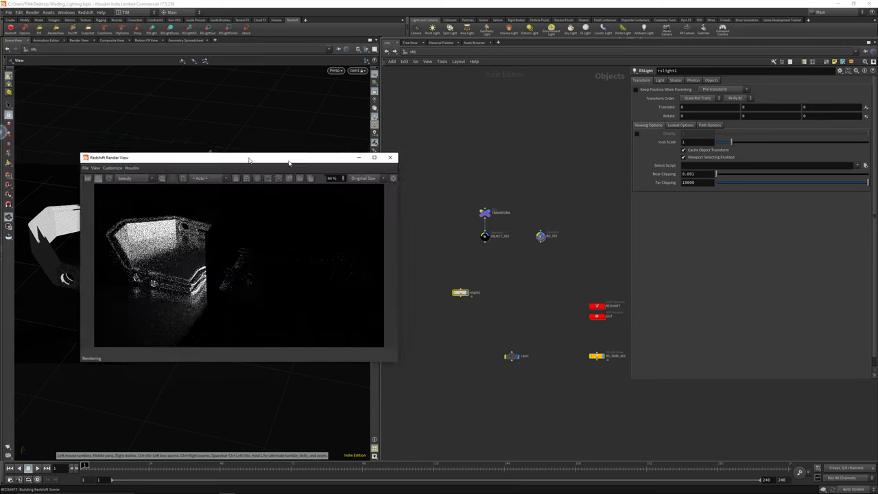
# Step: Move the Render View out of the way, release the viewport from cam1, and switch it to headlight-only lighting
pyautogui.moveTo(249, 159); pyautogui.dragTo(545, 151)
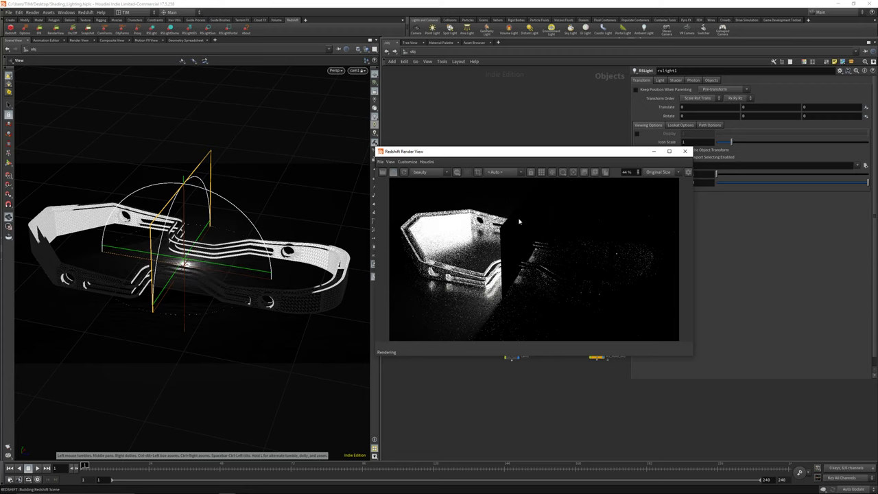
pyautogui.moveTo(470, 152); pyautogui.dragTo(0, 92)
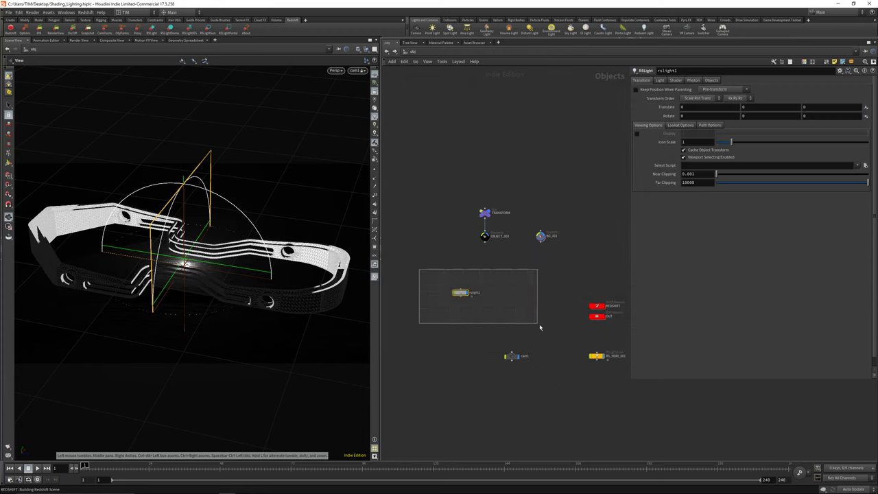
pyautogui.click(374, 91)
pyautogui.scroll(-3, 361, 141)
pyautogui.click(375, 108)
pyautogui.moveTo(274, 192)
pyautogui.keyDown('alt'); pyautogui.mouseDown()
pyautogui.moveTo(229, 217)
pyautogui.moveTo(210, 214)
pyautogui.moveTo(221, 242)
pyautogui.mouseUp(); pyautogui.keyUp('alt')
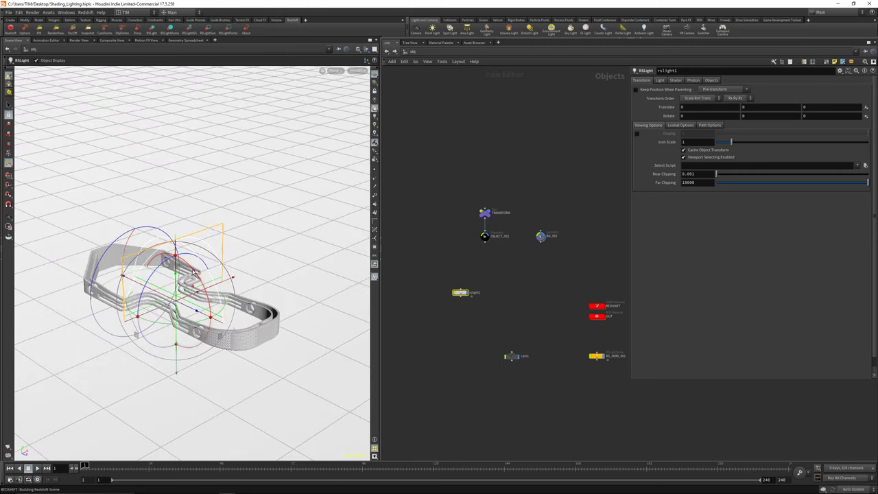
# Step: Rotate rslight1 by -90 degrees about X and raise it to about 1.29 in Y above the object
pyautogui.moveTo(196, 273); pyautogui.dragTo(116, 235)
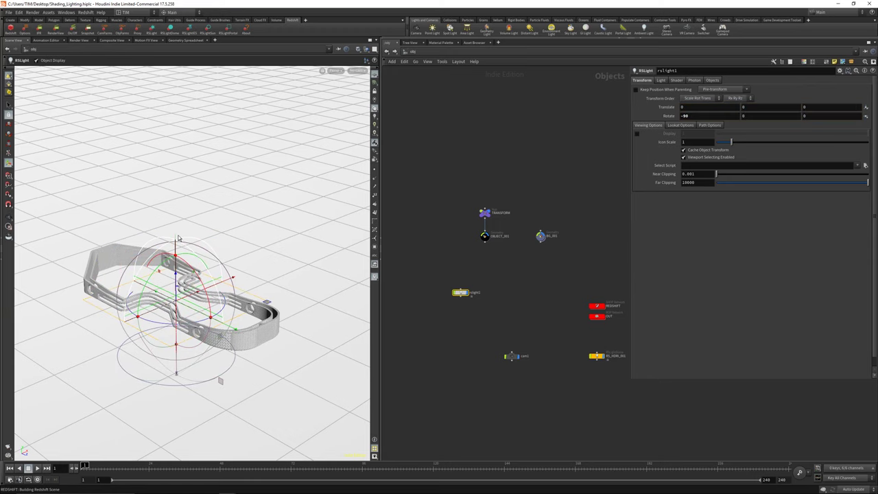
pyautogui.moveTo(175, 275); pyautogui.dragTo(177, 178)
pyautogui.keyDown('alt'); pyautogui.moveTo(177, 178); pyautogui.dragTo(135, 231, button='right'); pyautogui.keyUp('alt')
pyautogui.keyDown('alt'); pyautogui.moveTo(135, 231); pyautogui.dragTo(147, 237, button='middle'); pyautogui.keyUp('alt')
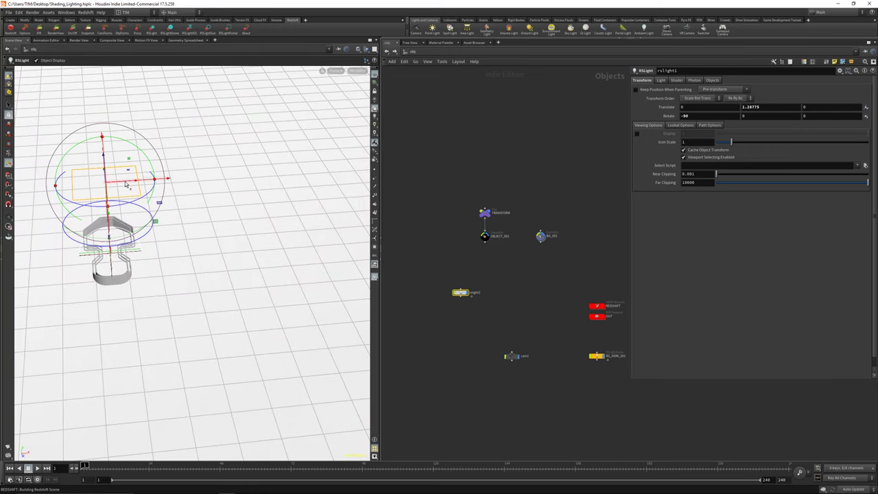
# Step: Move rslight1 sideways to about 1.44 in X and tilt it about -48.5 degrees in Z toward the object
pyautogui.moveTo(127, 182); pyautogui.dragTo(219, 189)
pyautogui.press('r')
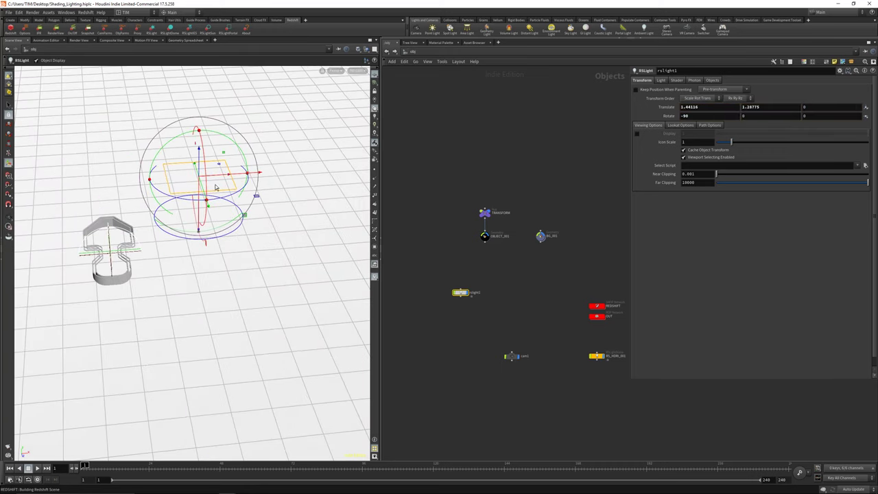
pyautogui.moveTo(163, 149); pyautogui.dragTo(203, 138)
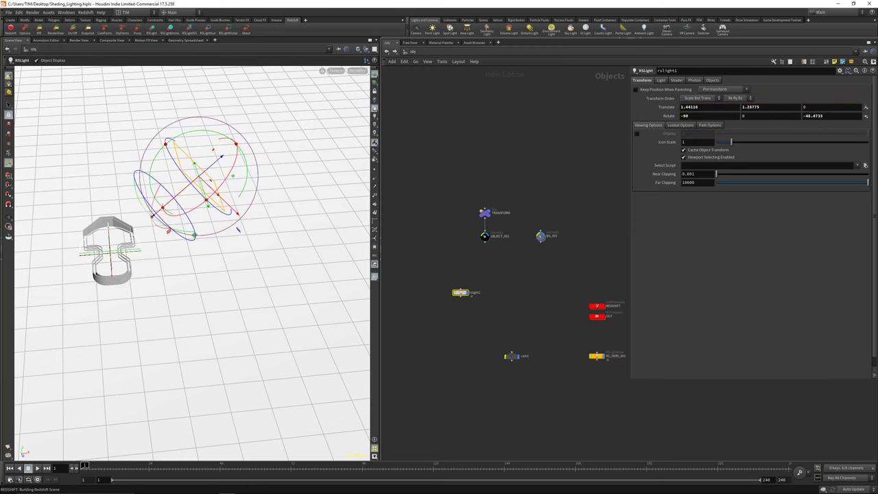
# Step: Bring up the Redshift Render View and check the rendered lighting against rslight1's placement around the object
pyautogui.hotkey('alt', 'Tab')
pyautogui.moveTo(358, 126); pyautogui.dragTo(686, 106)
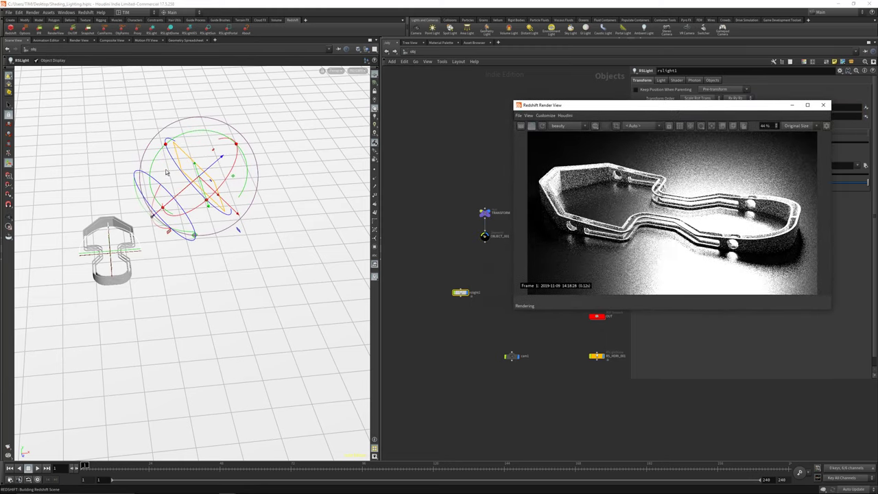
pyautogui.press('Escape')
pyautogui.keyDown('alt'); pyautogui.moveTo(211, 215); pyautogui.dragTo(288, 165); pyautogui.keyUp('alt')
pyautogui.keyDown('alt'); pyautogui.moveTo(288, 164); pyautogui.dragTo(221, 203, button='middle'); pyautogui.keyUp('alt')
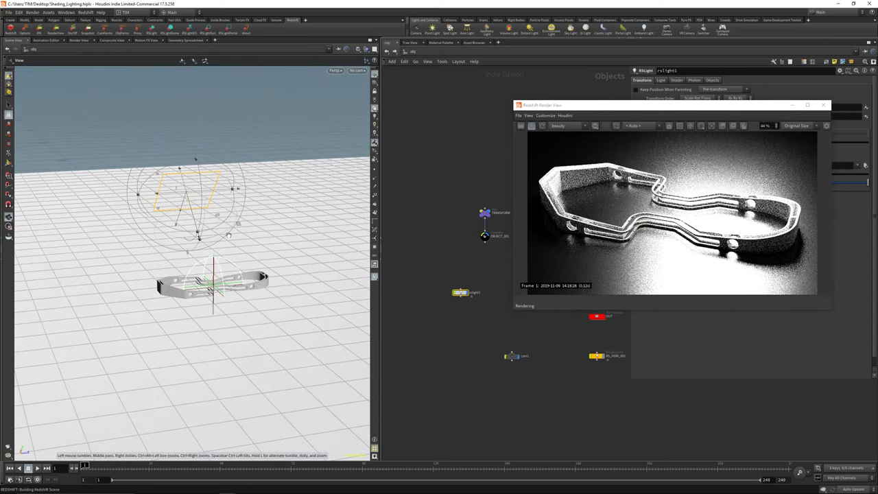
pyautogui.keyDown('alt'); pyautogui.moveTo(220, 204); pyautogui.dragTo(302, 226); pyautogui.keyUp('alt')
pyautogui.moveTo(606, 110); pyautogui.dragTo(297, 92)
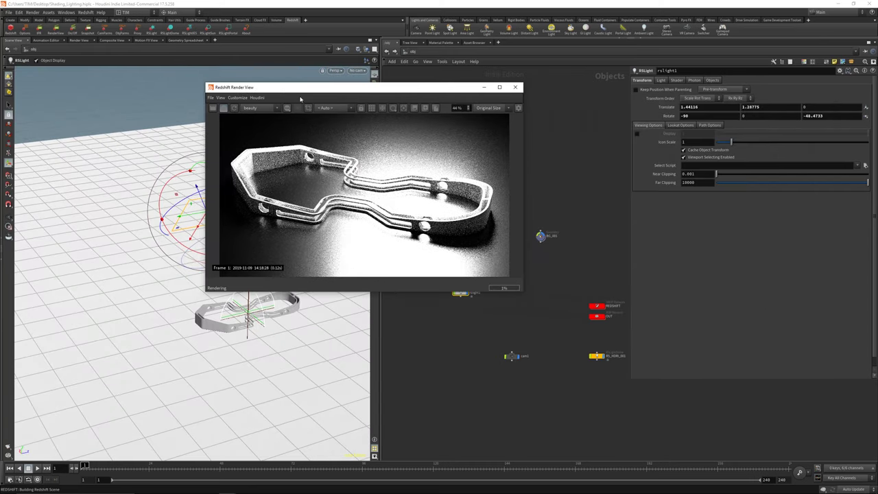
# Step: Lower rslight1's intensity multiplier to 1 in its shader settings
pyautogui.moveTo(497, 329); pyautogui.dragTo(499, 352, button='middle')
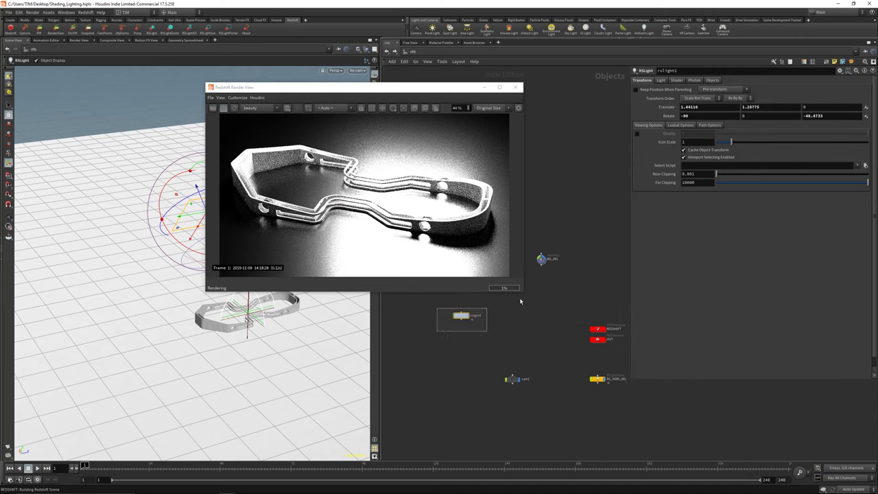
pyautogui.click(663, 81)
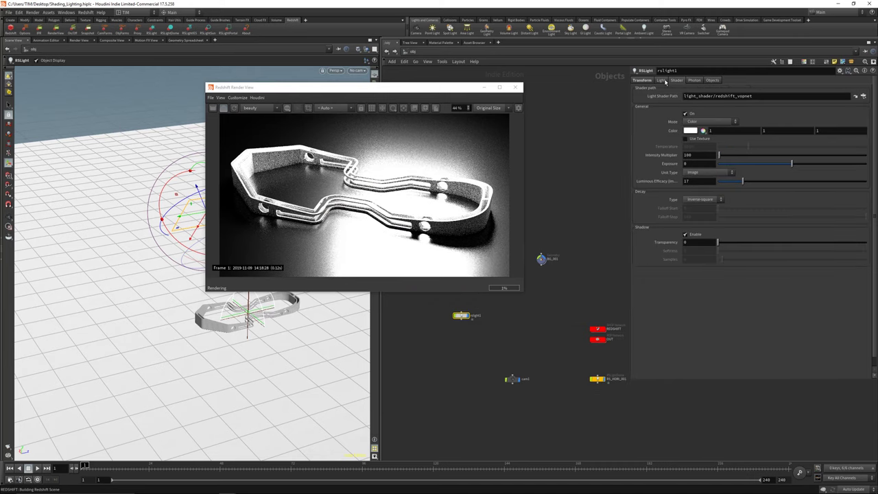
pyautogui.doubleClick(693, 156)
pyautogui.write('1')
pyautogui.press('Return')
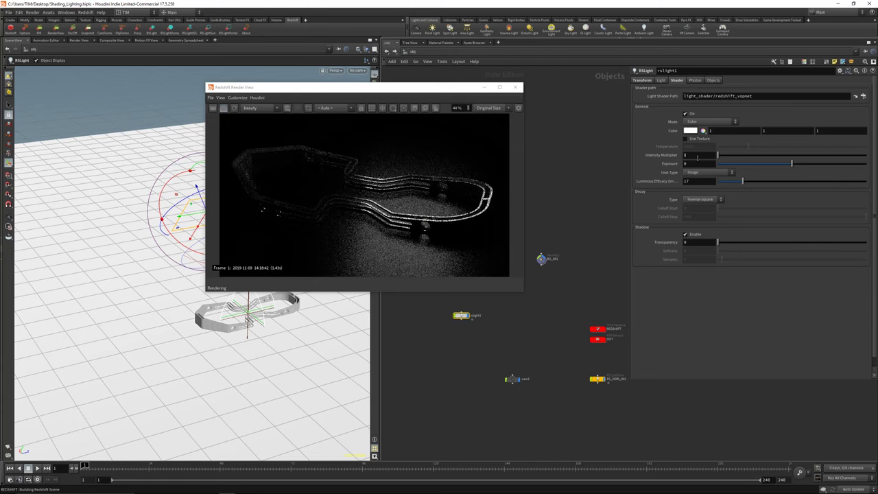
# Step: Resize rslight1's rectangular area to a long strip, 0.85 by 5
pyautogui.moveTo(447, 92); pyautogui.dragTo(540, 266)
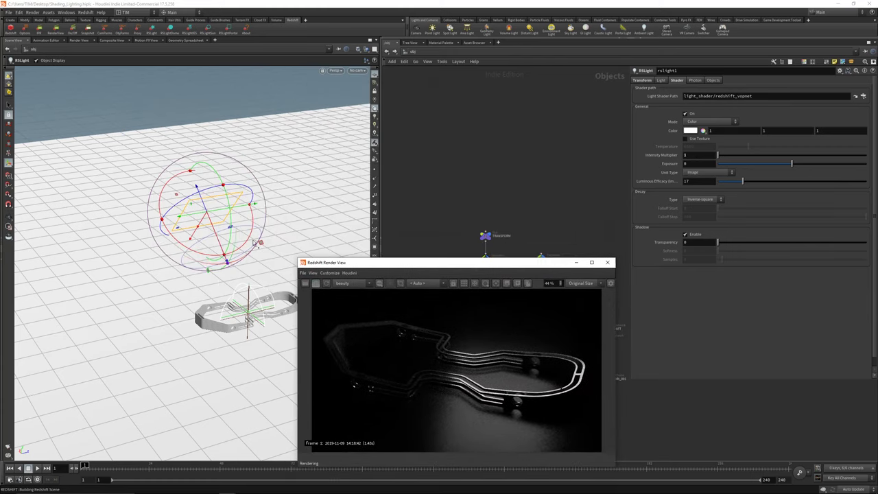
pyautogui.click(660, 80)
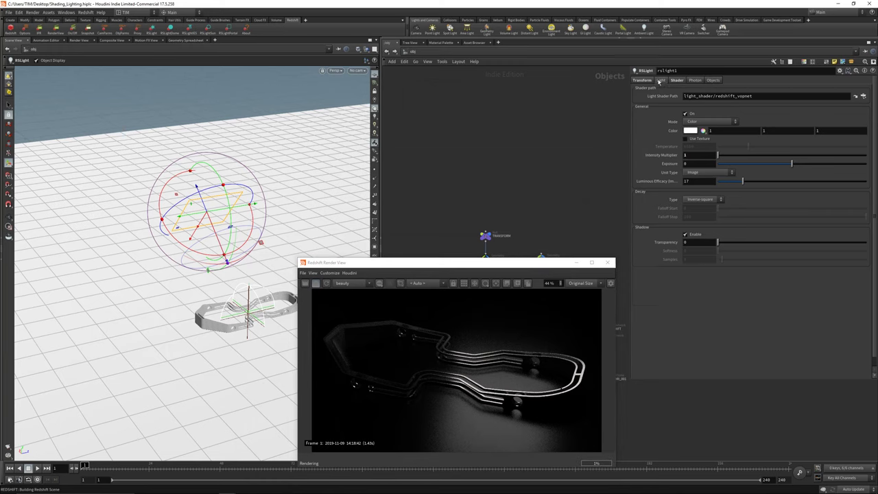
pyautogui.doubleClick(694, 237)
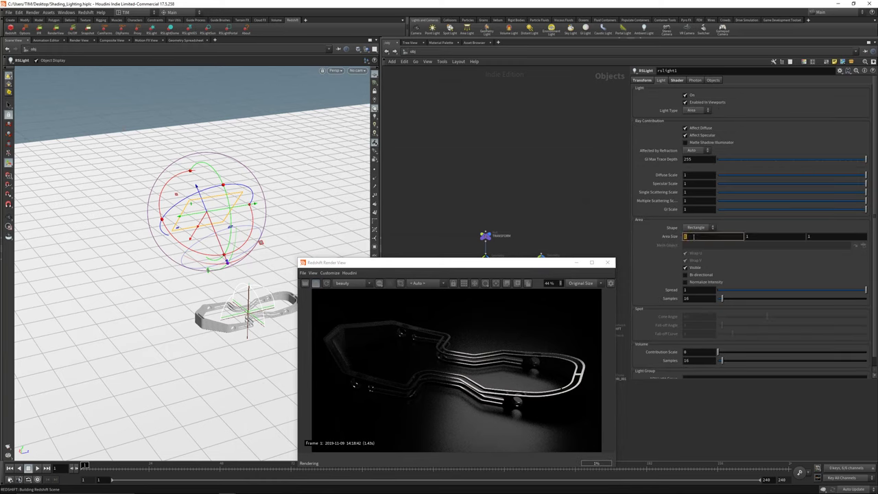
pyautogui.write('5')
pyautogui.press('Return')
pyautogui.write('0.')
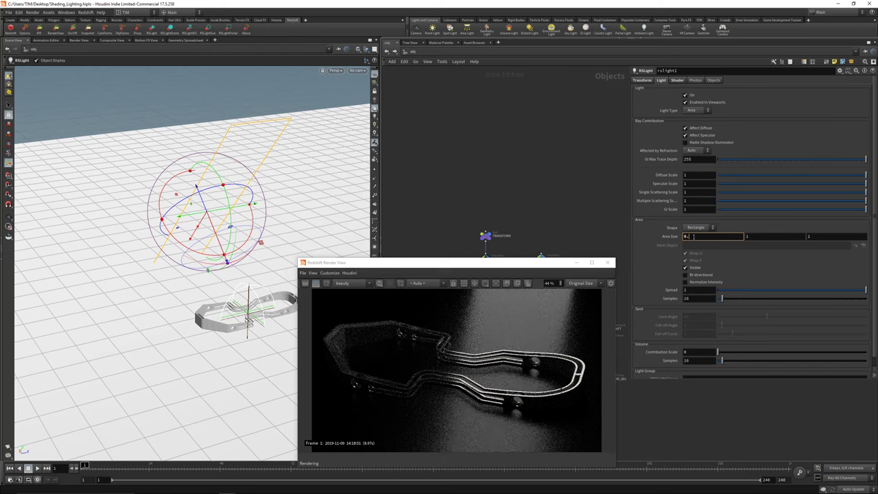
pyautogui.write('85')
pyautogui.press('Return')
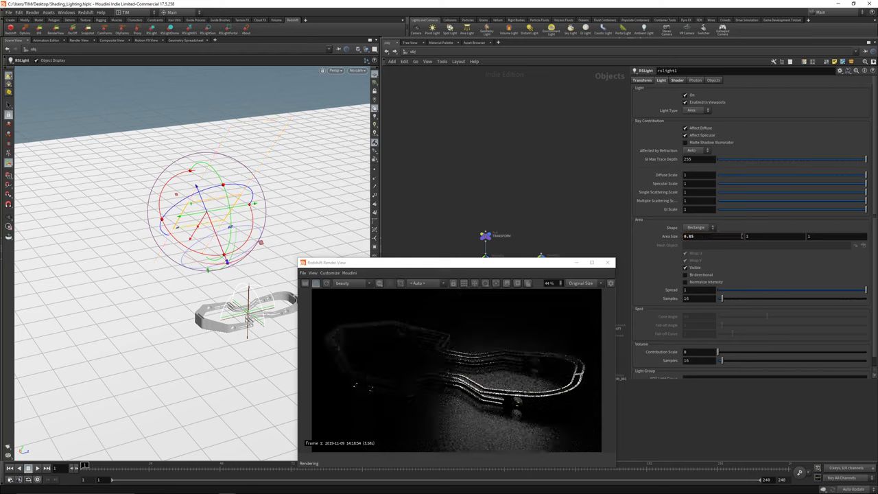
pyautogui.doubleClick(751, 236)
pyautogui.write('5')
pyautogui.press('Return')
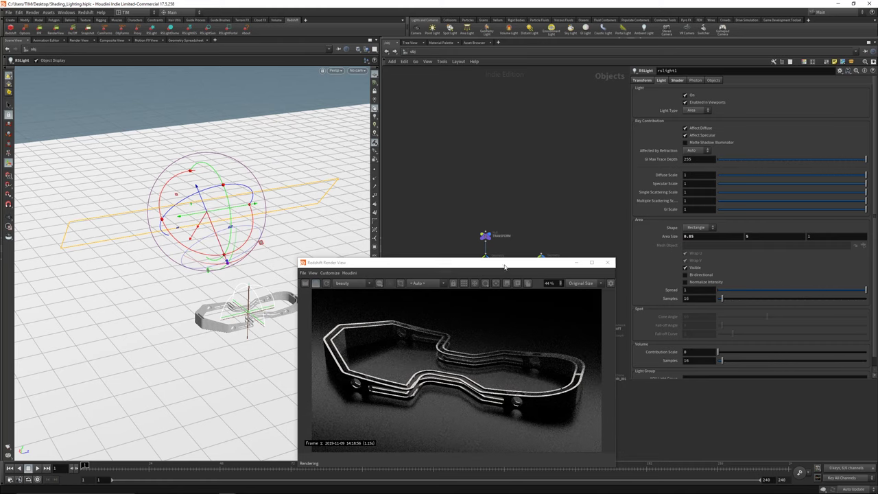
# Step: Adjust rslight1's placement above the object while viewing it edge-on
pyautogui.moveTo(504, 265); pyautogui.dragTo(417, 111)
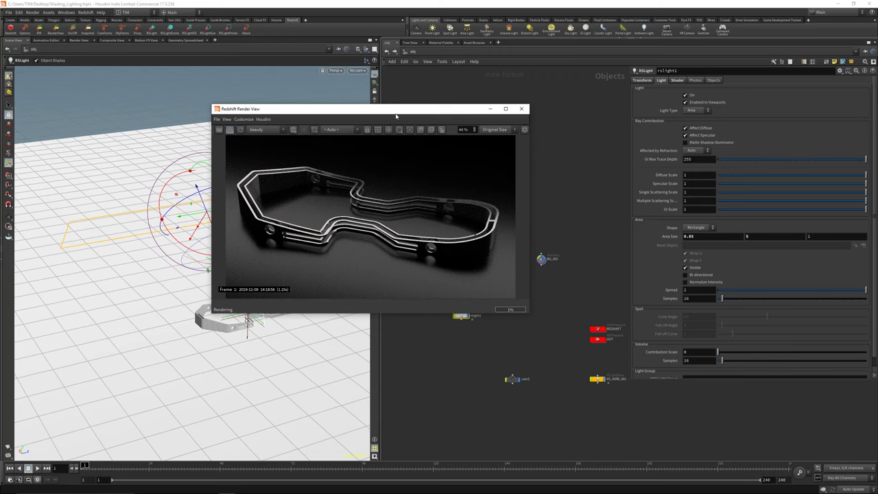
pyautogui.moveTo(396, 115); pyautogui.dragTo(637, 113)
pyautogui.keyDown('alt'); pyautogui.moveTo(294, 297); pyautogui.dragTo(189, 180); pyautogui.keyUp('alt')
pyautogui.press('Return')
pyautogui.moveTo(194, 159); pyautogui.dragTo(192, 181)
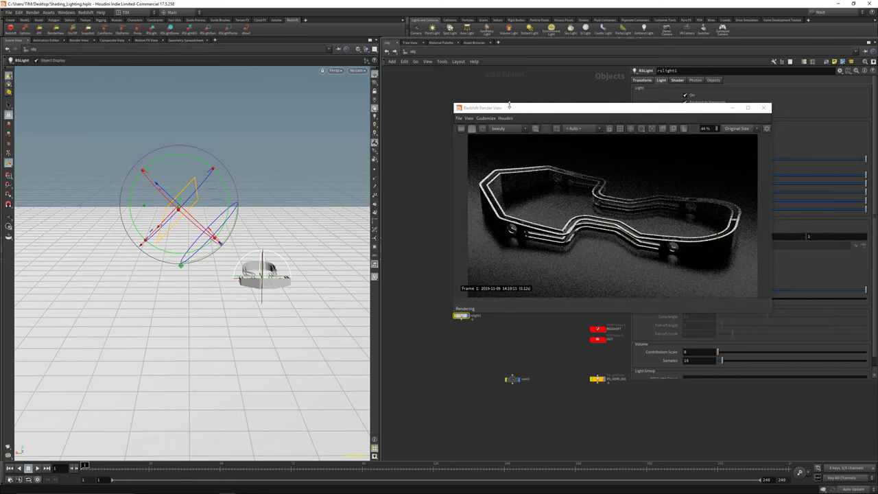
# Step: Duplicate rslight1 as rslight2 and place the copy on the opposite side of the object, angled back toward it
pyautogui.moveTo(522, 108); pyautogui.dragTo(410, 81)
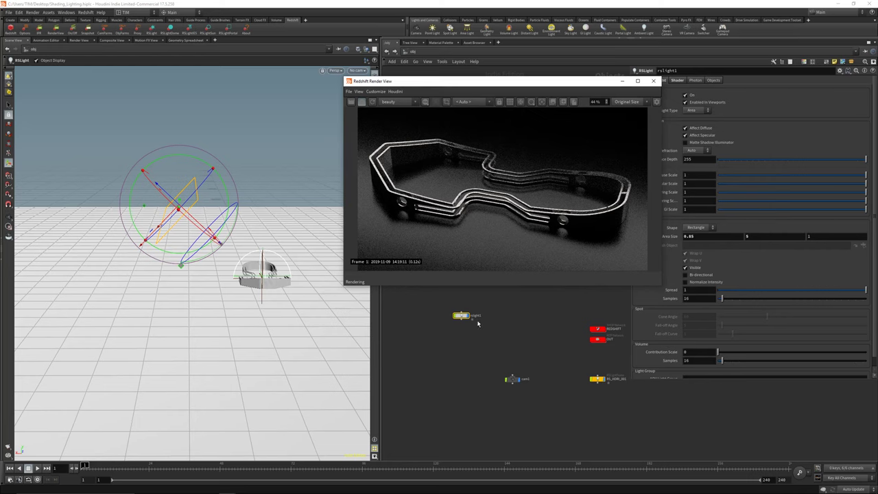
pyautogui.keyDown('alt'); pyautogui.moveTo(465, 317); pyautogui.dragTo(465, 334); pyautogui.keyUp('alt')
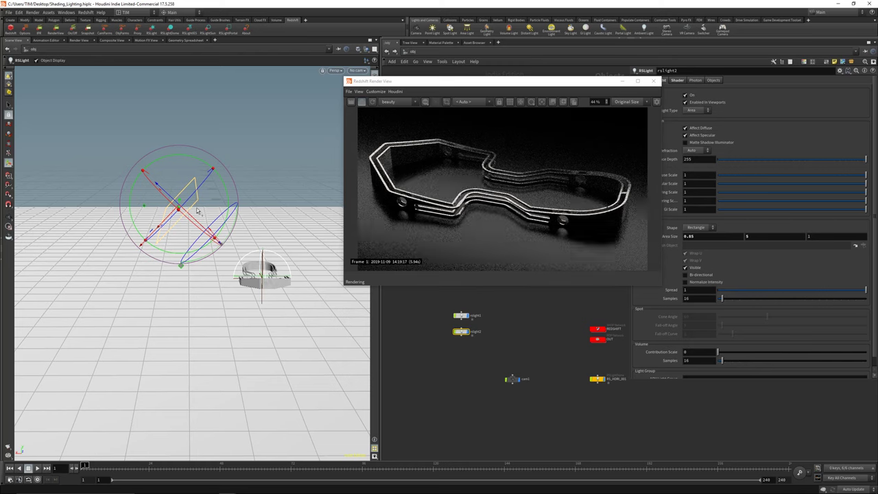
pyautogui.keyDown('alt'); pyautogui.moveTo(198, 210); pyautogui.dragTo(90, 224, button='middle'); pyautogui.keyUp('alt')
pyautogui.moveTo(82, 178); pyautogui.dragTo(295, 180)
# Step: Make rslight2's area shape invisible to the camera and uncover both lights in the viewport
pyautogui.moveTo(471, 89); pyautogui.dragTo(258, 109)
pyautogui.click(689, 268)
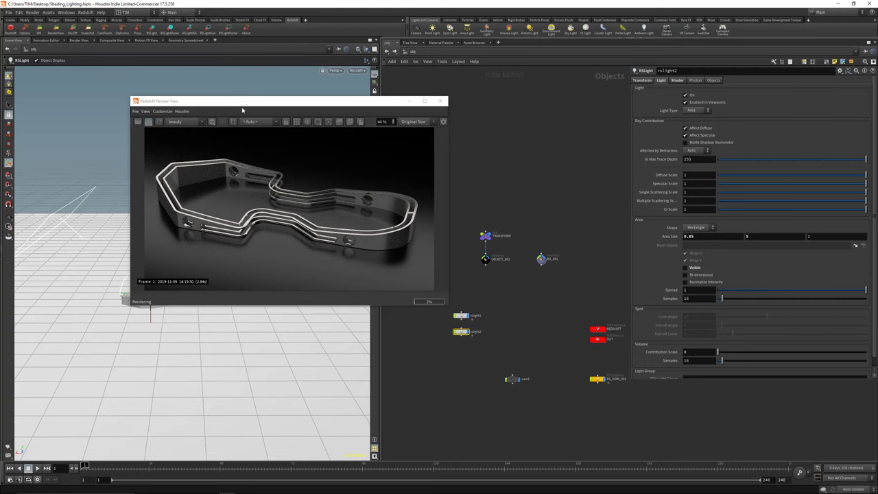
pyautogui.moveTo(243, 101); pyautogui.dragTo(457, 100)
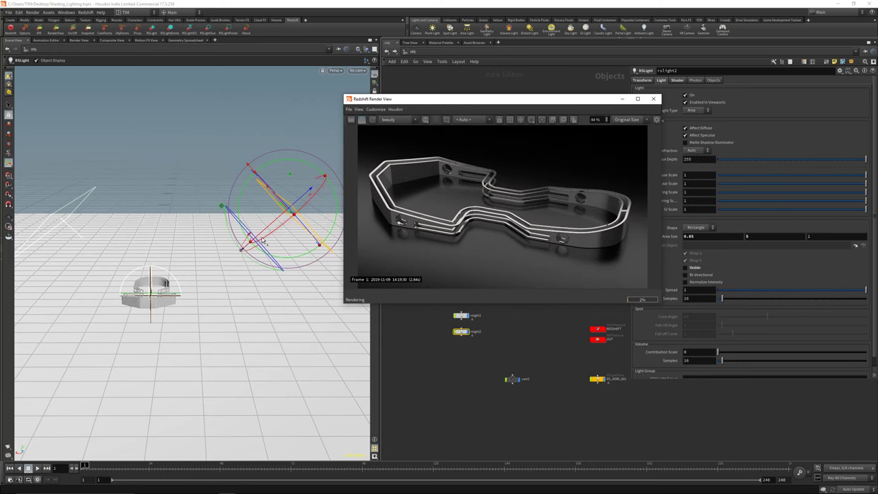
pyautogui.moveTo(282, 225)
pyautogui.keyDown('alt'); pyautogui.mouseDown()
pyautogui.moveTo(227, 223)
pyautogui.moveTo(317, 226)
pyautogui.moveTo(290, 226)
pyautogui.mouseUp(); pyautogui.keyUp('alt')
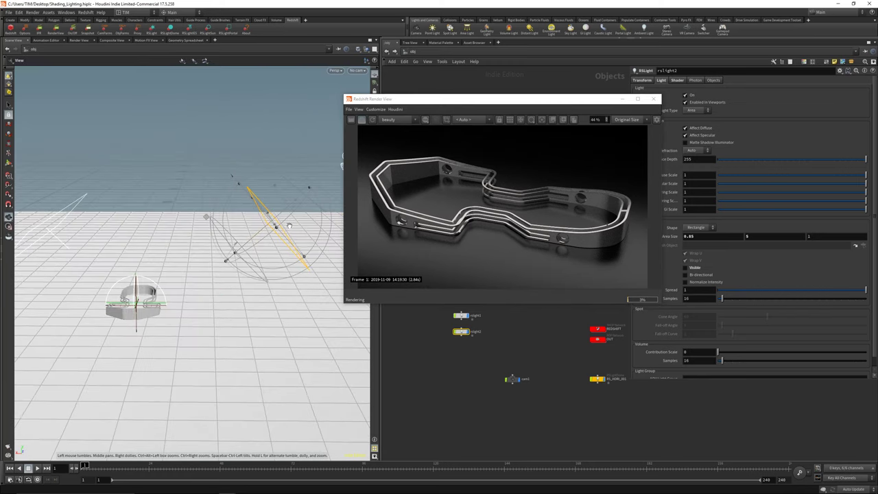
pyautogui.press('Return')
# Step: Look through cam1, lock the camera to the view, and reframe the object
pyautogui.moveTo(452, 99); pyautogui.dragTo(514, 128)
pyautogui.click(356, 71)
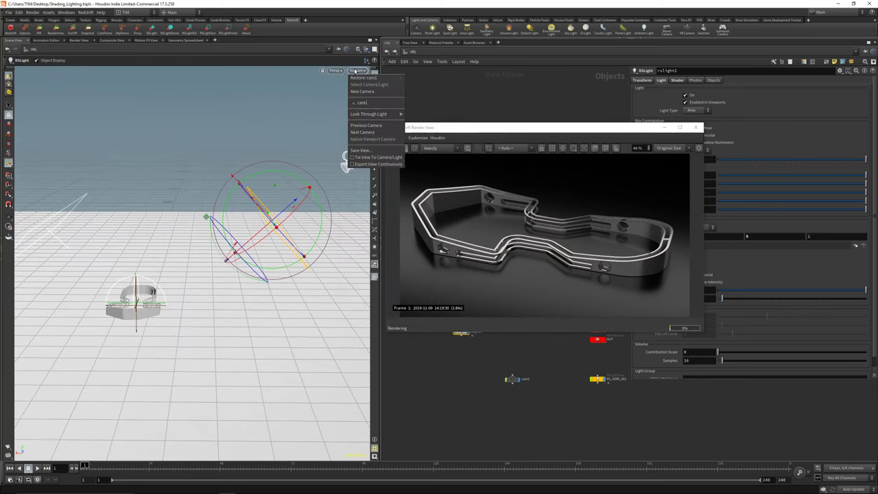
pyautogui.click(365, 102)
pyautogui.click(374, 91)
pyautogui.keyDown('alt'); pyautogui.moveTo(232, 218); pyautogui.dragTo(222, 261, button='middle'); pyautogui.keyUp('alt')
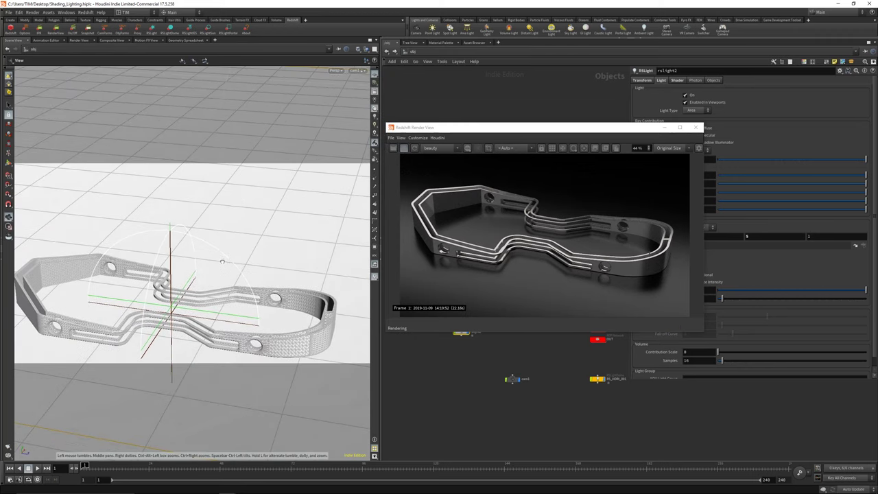
pyautogui.moveTo(222, 261); pyautogui.dragTo(264, 282)
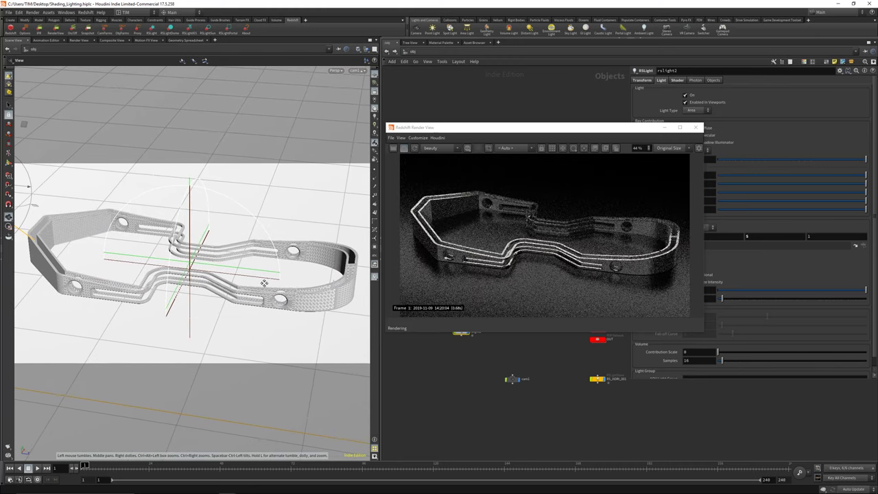
# Step: Examine the reframed object in the Render View and move the window clear of the node network
pyautogui.click(584, 148)
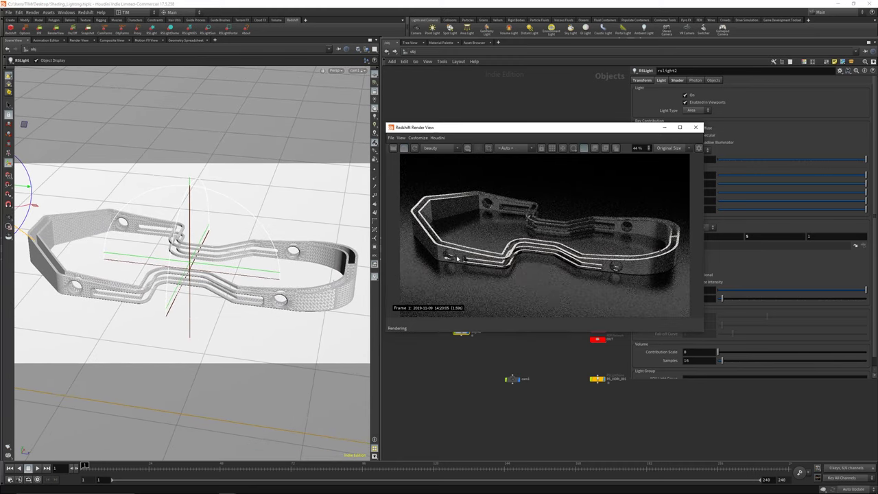
pyautogui.click(583, 148)
pyautogui.scroll(-1, 545, 266)
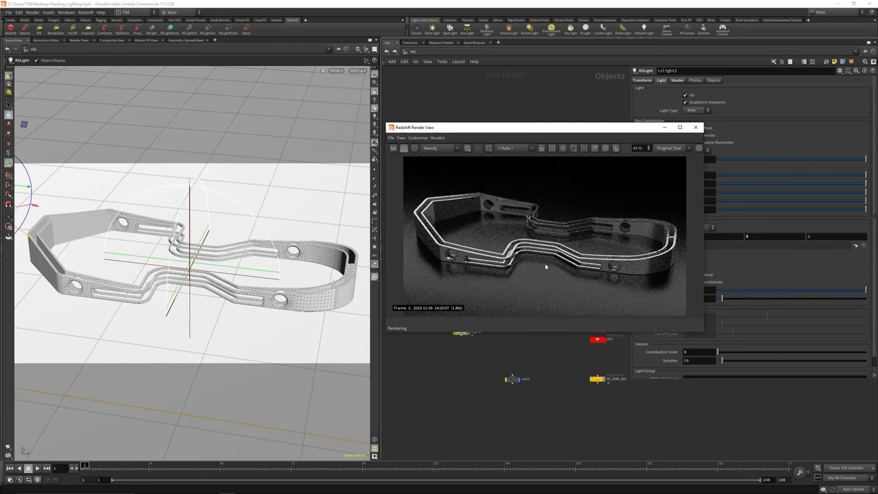
pyautogui.moveTo(557, 129); pyautogui.dragTo(227, 77)
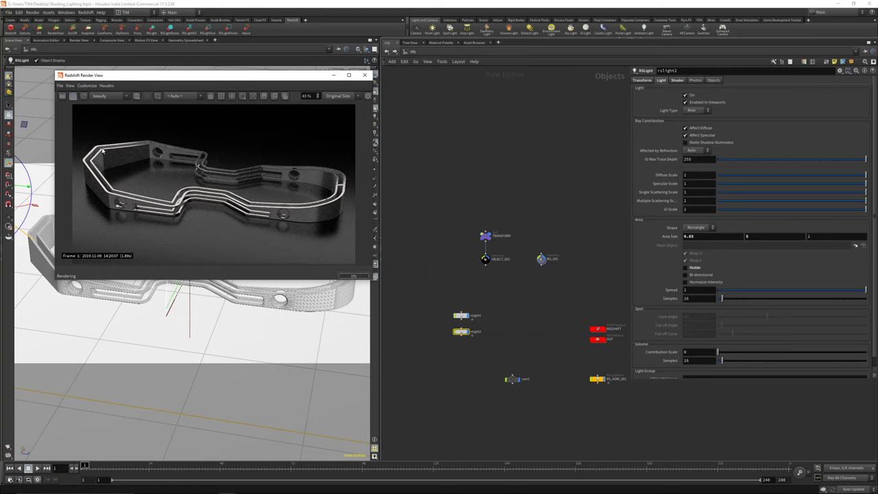
# Step: Move both RSLight nodes below RS_HDRI_001 in the network and color them orange
pyautogui.scroll(2, 484, 335)
pyautogui.moveTo(423, 288); pyautogui.dragTo(487, 369)
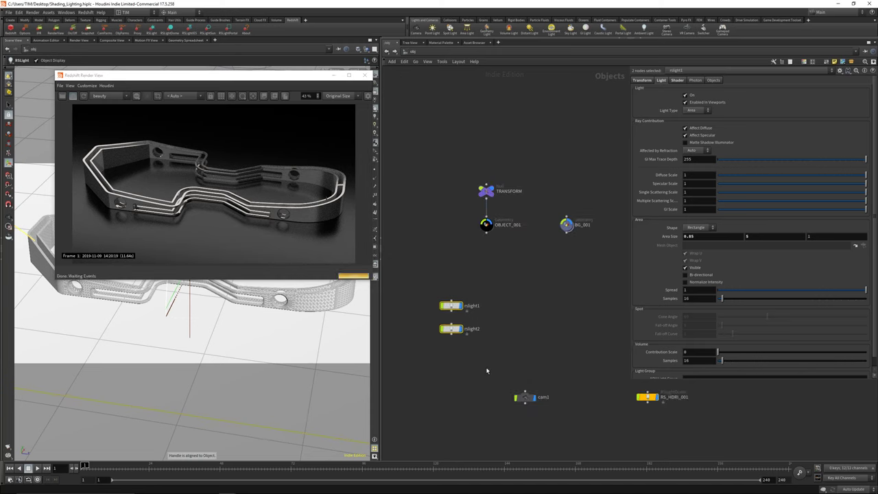
pyautogui.moveTo(485, 364); pyautogui.dragTo(456, 263, button='middle')
pyautogui.scroll(-2, 457, 263)
pyautogui.moveTo(439, 239); pyautogui.dragTo(573, 372)
pyautogui.press('c')
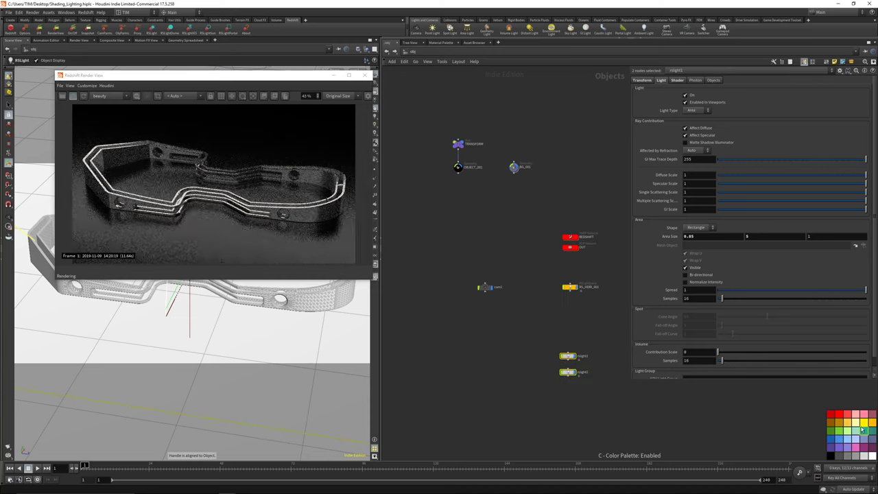
pyautogui.press('c')
pyautogui.click(526, 301)
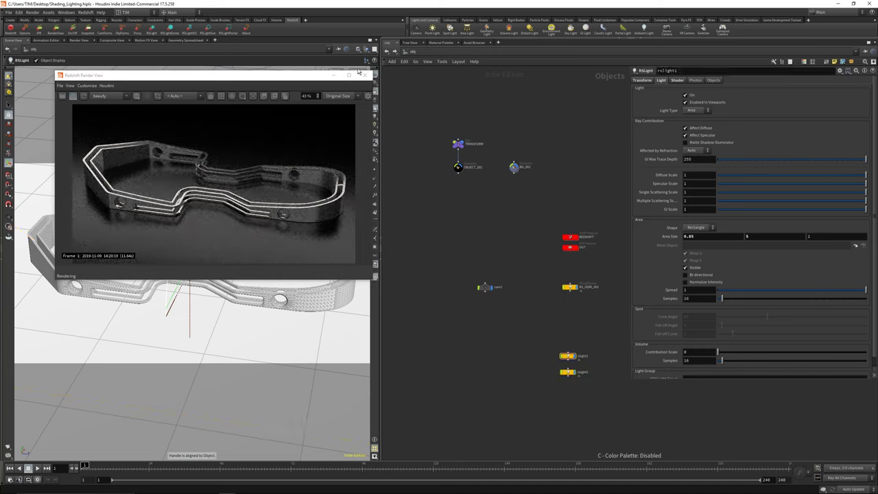
# Step: Close the Render View, leave the cam1 view, and frame both lights around the object
pyautogui.click(365, 75)
pyautogui.press('space')
pyautogui.scroll(-2, 200, 293)
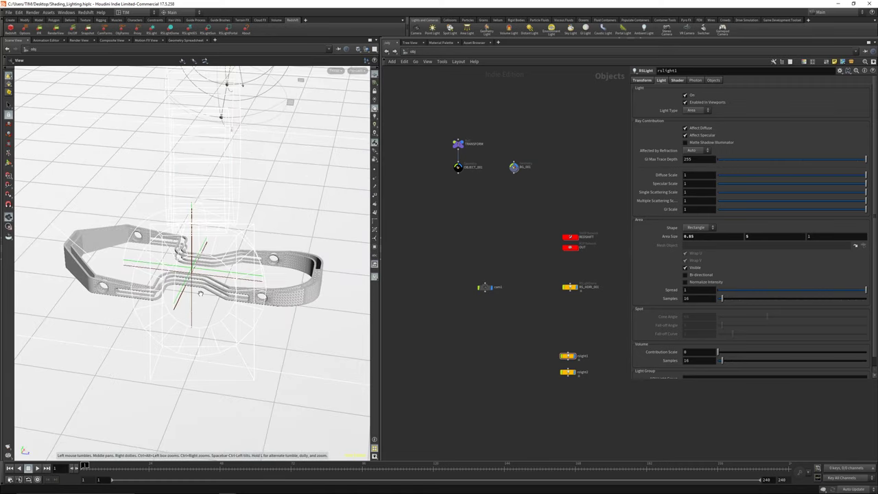
pyautogui.moveTo(204, 286); pyautogui.dragTo(245, 276)
pyautogui.moveTo(247, 276); pyautogui.dragTo(171, 412, button='right')
pyautogui.moveTo(172, 411); pyautogui.dragTo(226, 384)
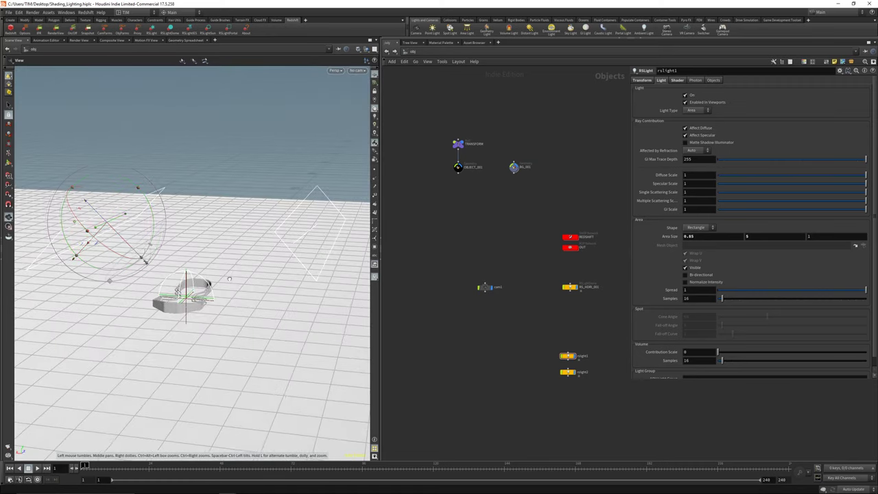
# Step: Rename rslight1 as MAIN_LIGHT
pyautogui.click(568, 356)
pyautogui.moveTo(594, 346); pyautogui.dragTo(564, 336, button='middle')
pyautogui.doubleClick(553, 346)
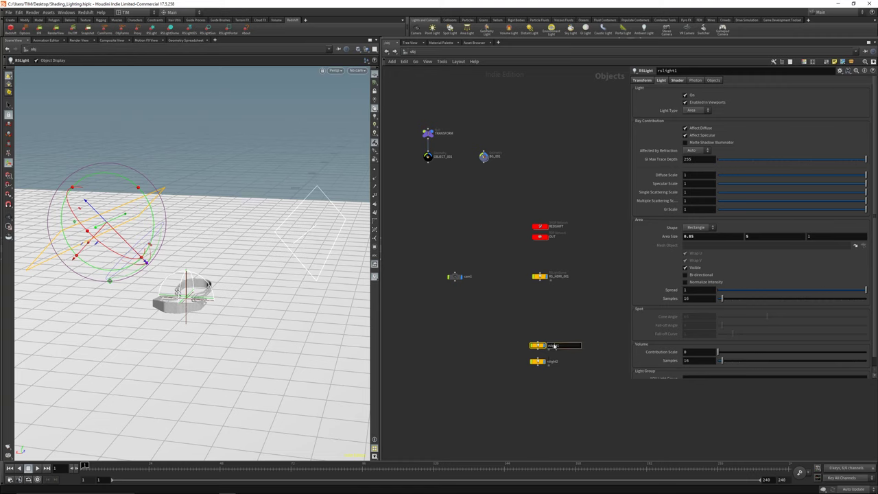
pyautogui.write('RS_')
pyautogui.write('LIGHT')
pyautogui.press('Return')
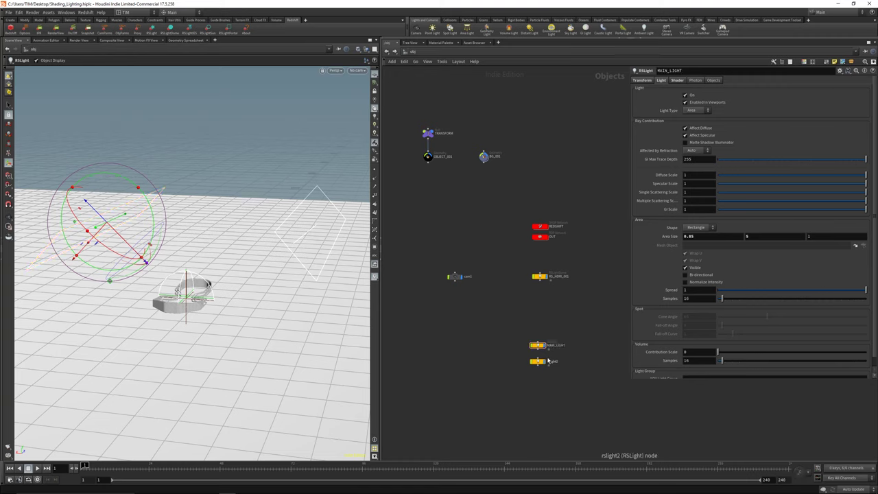
# Step: Rename rslight2 as FILL_LIGHT and reopen the Redshift Render View
pyautogui.click(552, 362)
pyautogui.doubleClick(554, 361)
pyautogui.write('FILL_LIGHT')
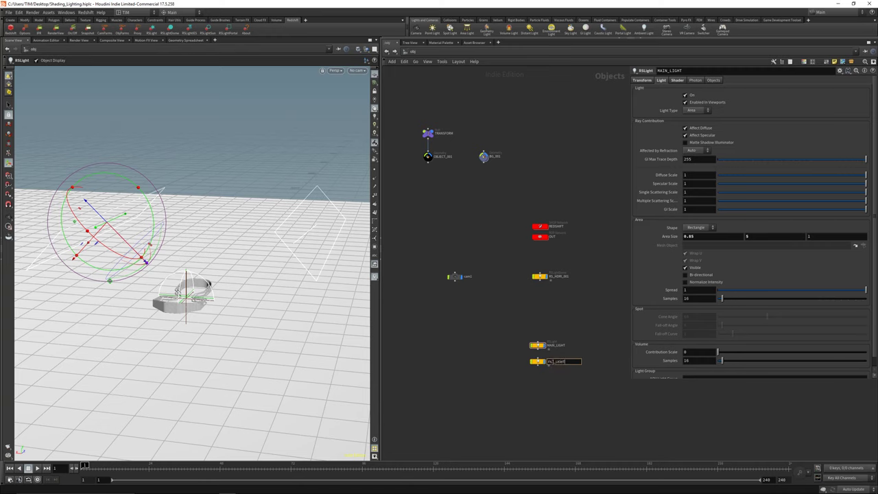
pyautogui.press('Return')
pyautogui.click(51, 32)
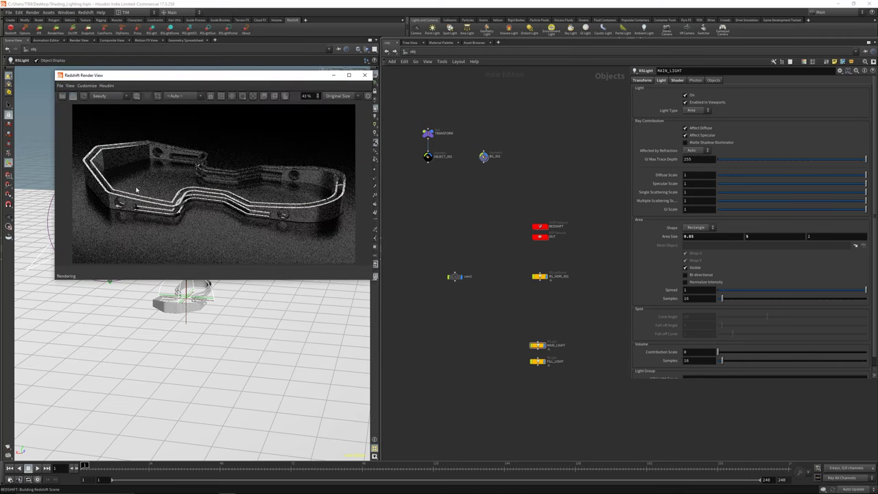
pyautogui.scroll(3, 561, 360)
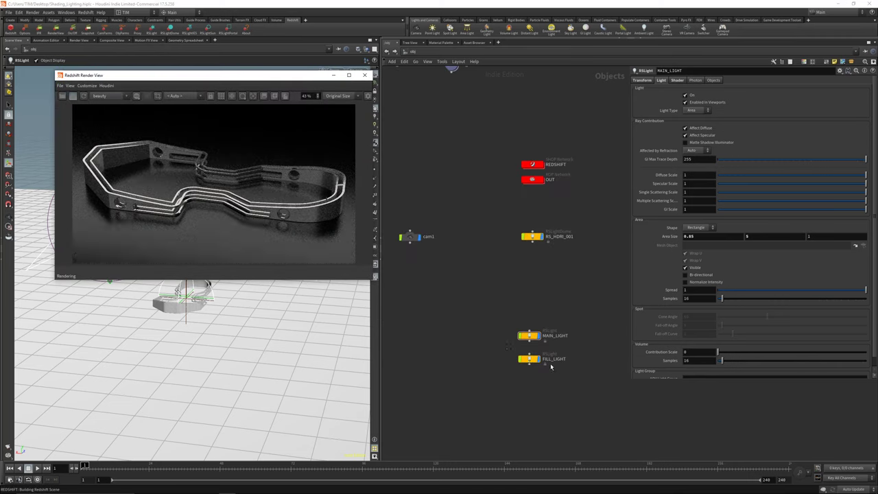
# Step: Set FILL_LIGHT's intensity multiplier to 0.25
pyautogui.click(551, 362)
pyautogui.click(676, 82)
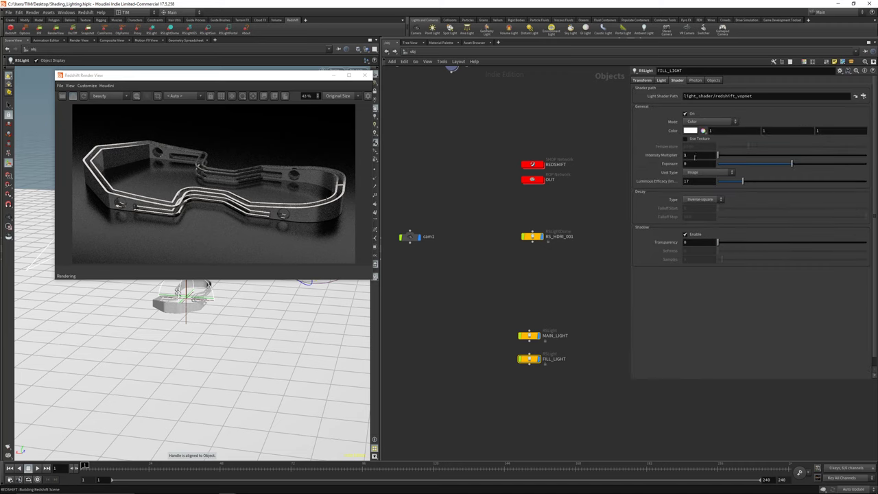
pyautogui.click(695, 155)
pyautogui.write('0.25')
pyautogui.press('Return')
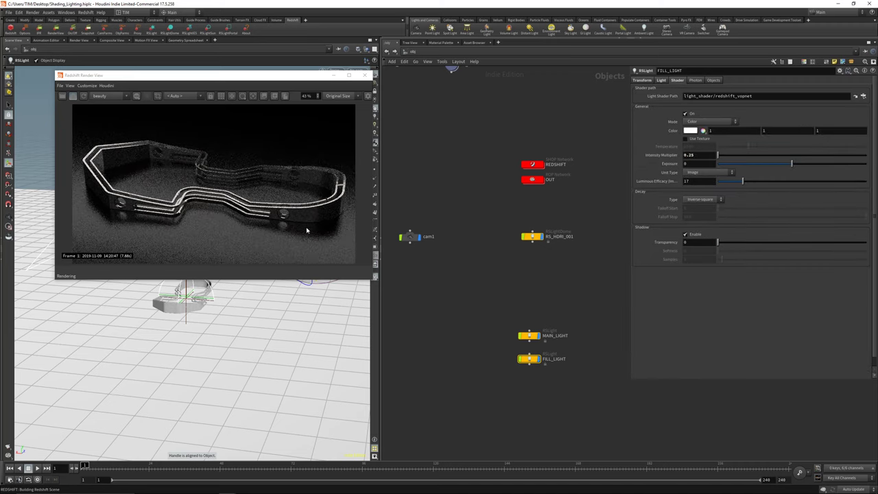
# Step: Compare the render with FILL_LIGHT switched off and on, and set its intensity multiplier to 0.35
pyautogui.click(662, 81)
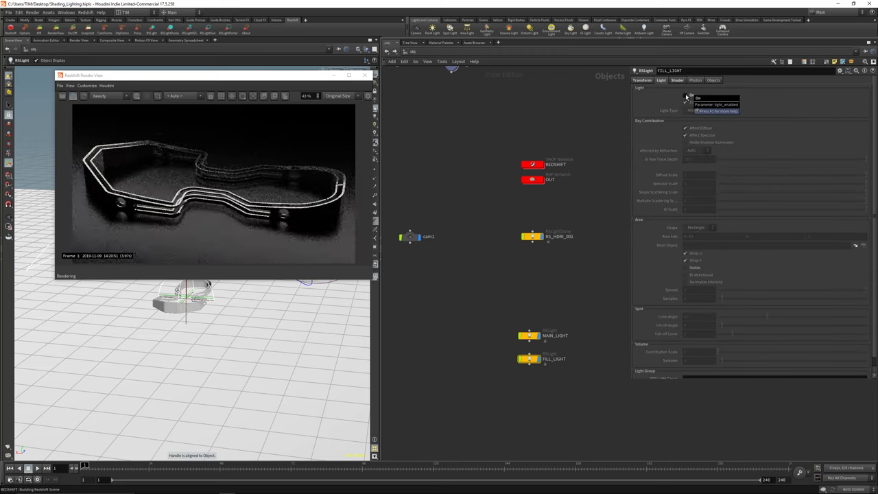
pyautogui.click(686, 97)
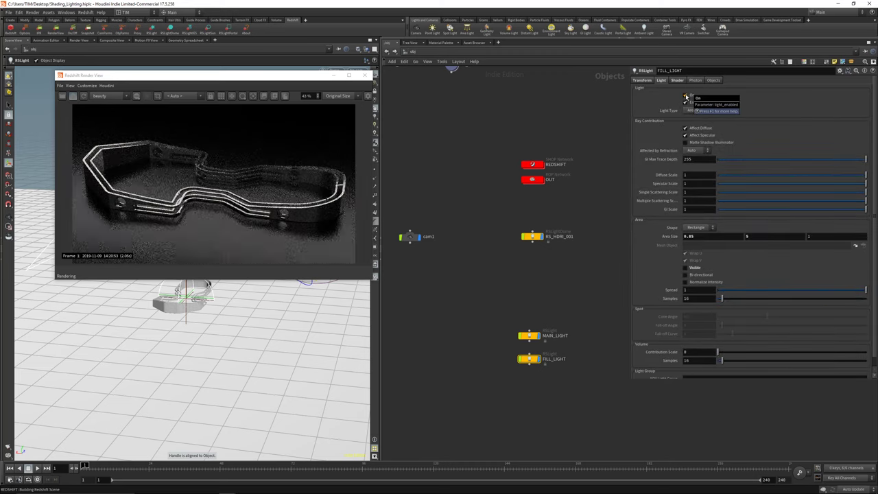
pyautogui.click(677, 80)
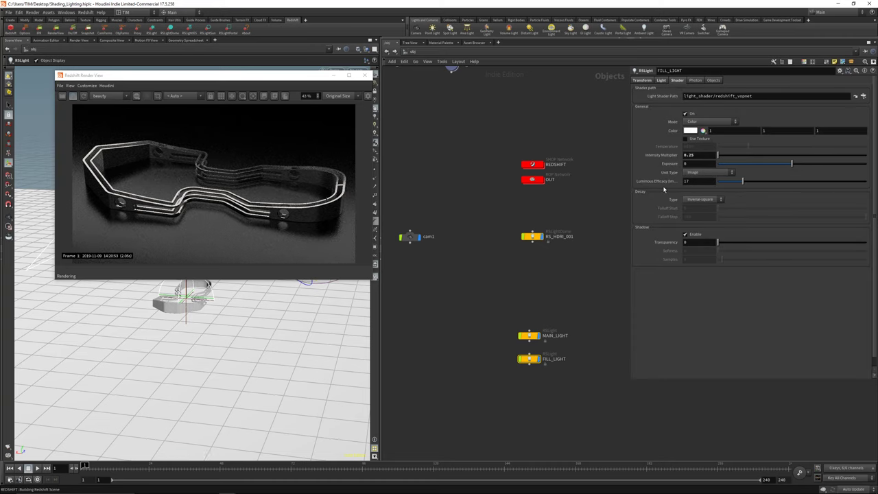
pyautogui.click(699, 155)
pyautogui.write('0.35')
pyautogui.press('Return')
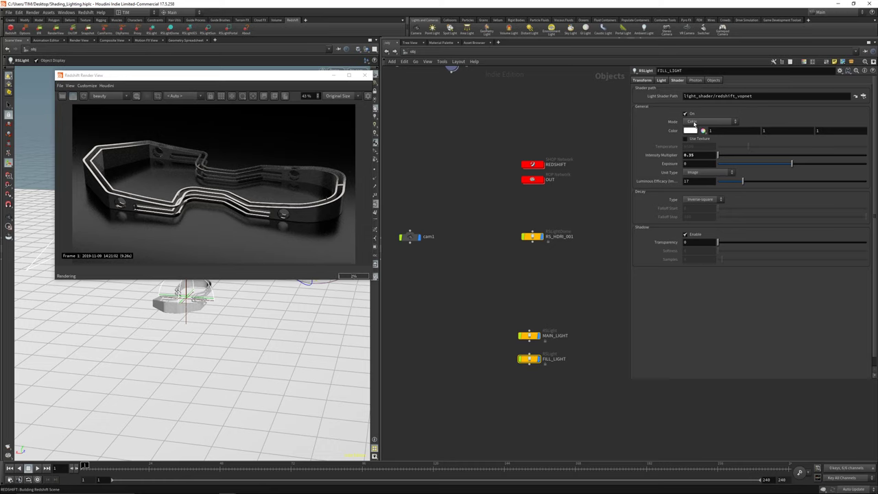
# Step: Try FILL_LIGHT in Temperature mode at 4500 and return its mode to Color
pyautogui.click(695, 123)
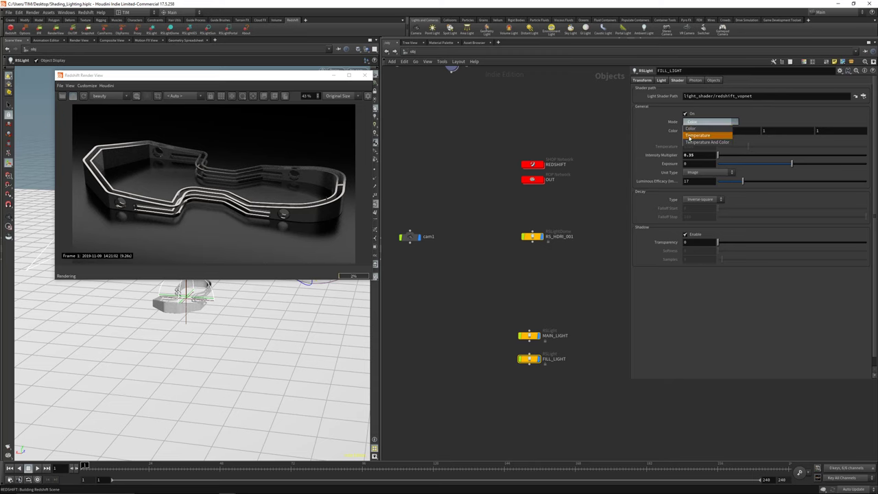
pyautogui.click(706, 132)
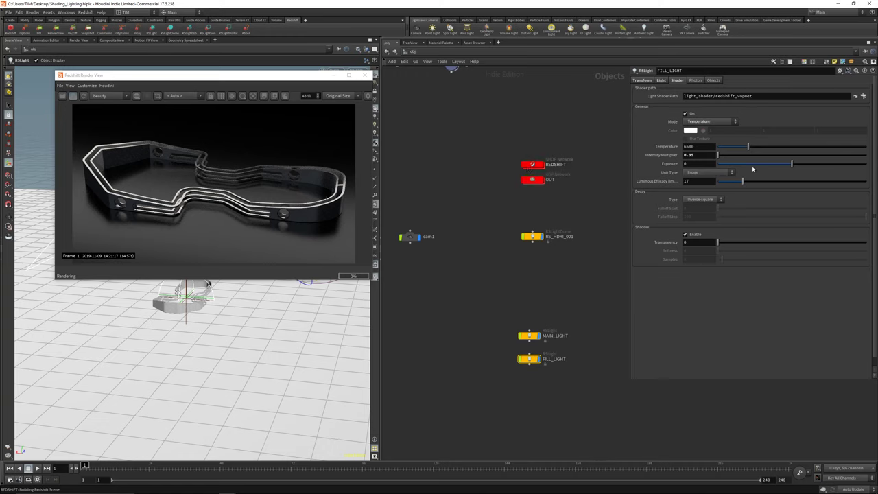
pyautogui.doubleClick(697, 148)
pyautogui.write('5')
pyautogui.write('500')
pyautogui.press('Return')
pyautogui.click(707, 146)
pyautogui.click(709, 122)
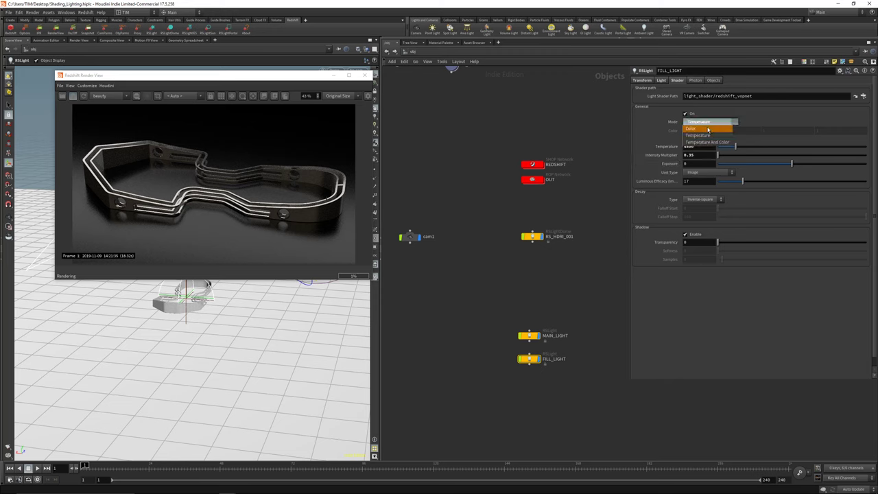
pyautogui.click(706, 130)
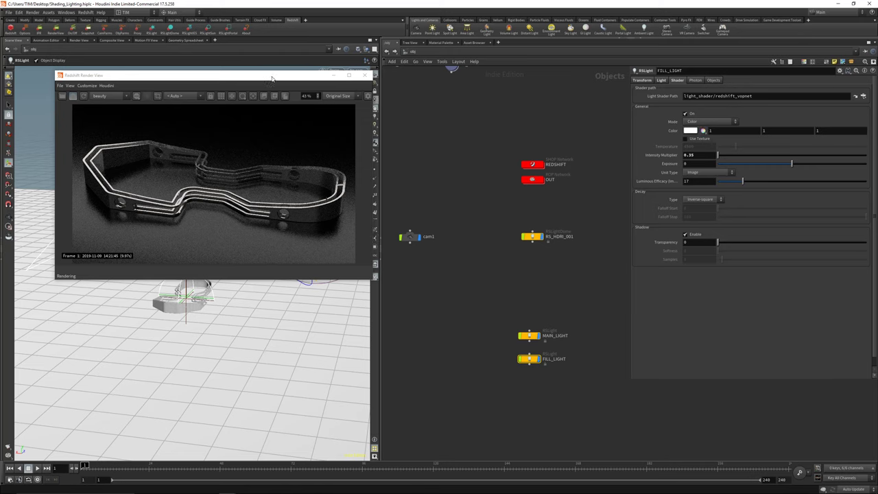
# Step: Look through cam1, lock the camera to the viewport, and slightly adjust its angle on the object
pyautogui.moveTo(273, 77); pyautogui.dragTo(601, 134)
pyautogui.click(358, 70)
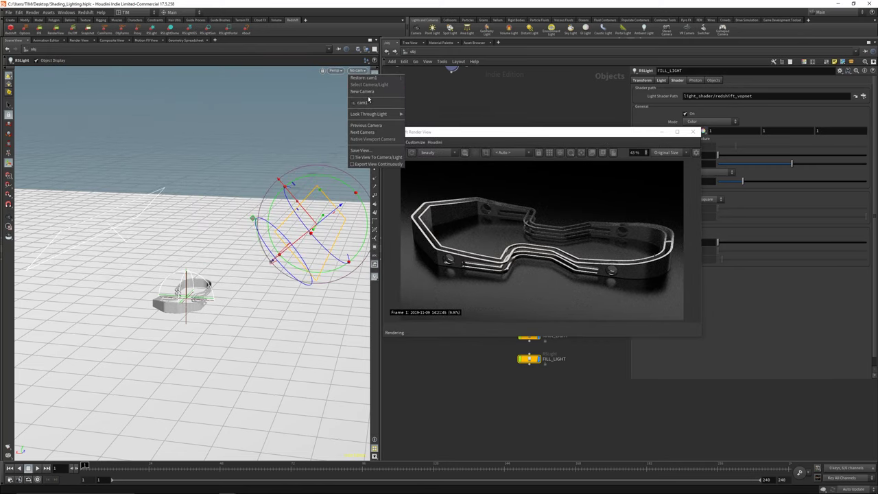
pyautogui.click(365, 103)
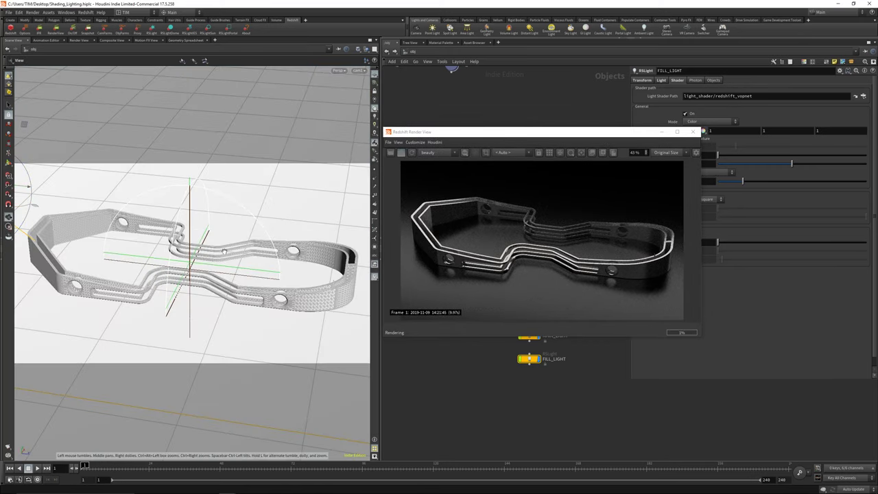
pyautogui.moveTo(273, 224); pyautogui.dragTo(214, 256)
pyautogui.click(357, 71)
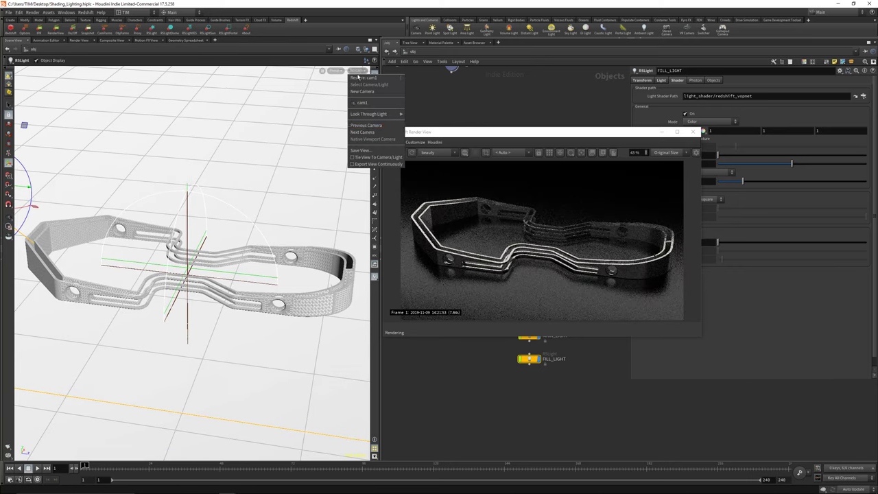
pyautogui.click(368, 104)
pyautogui.click(374, 92)
pyautogui.keyDown('alt'); pyautogui.moveTo(234, 270); pyautogui.dragTo(231, 252); pyautogui.keyUp('alt')
pyautogui.press('Escape')
pyautogui.moveTo(460, 132); pyautogui.dragTo(144, 111)
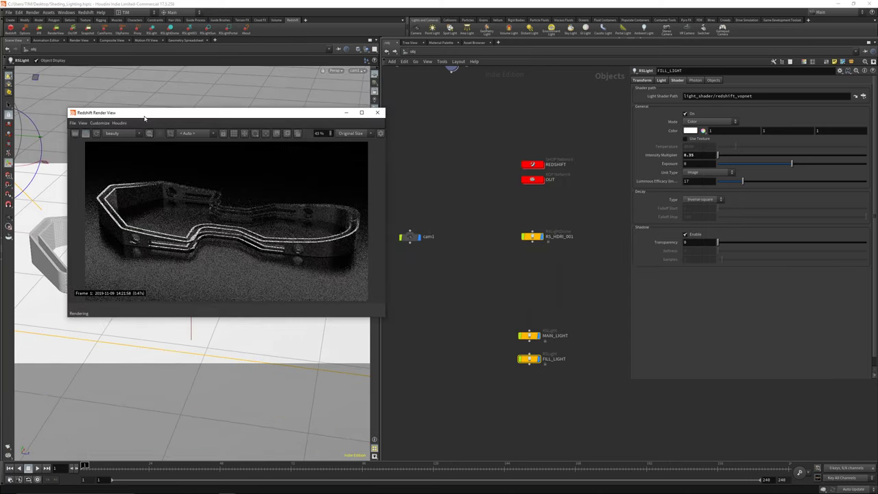
pyautogui.click(264, 134)
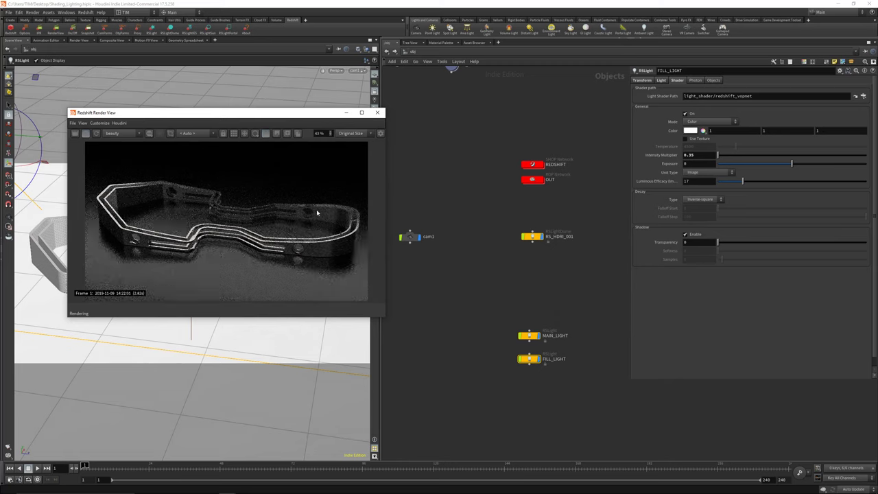
pyautogui.click(265, 134)
pyautogui.click(480, 225)
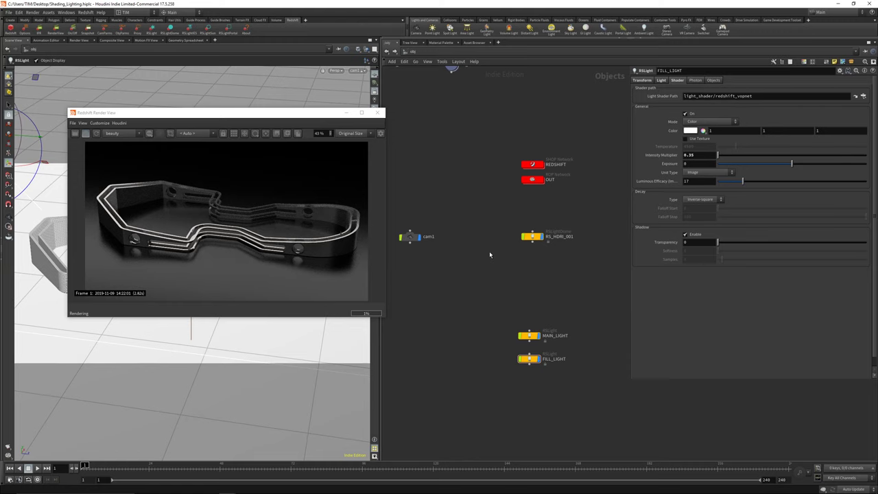
# Step: Close the Redshift Render View and add an RSLight node below FILL_LIGHT
pyautogui.moveTo(566, 394); pyautogui.dragTo(555, 341, button='middle')
pyautogui.press('Tab')
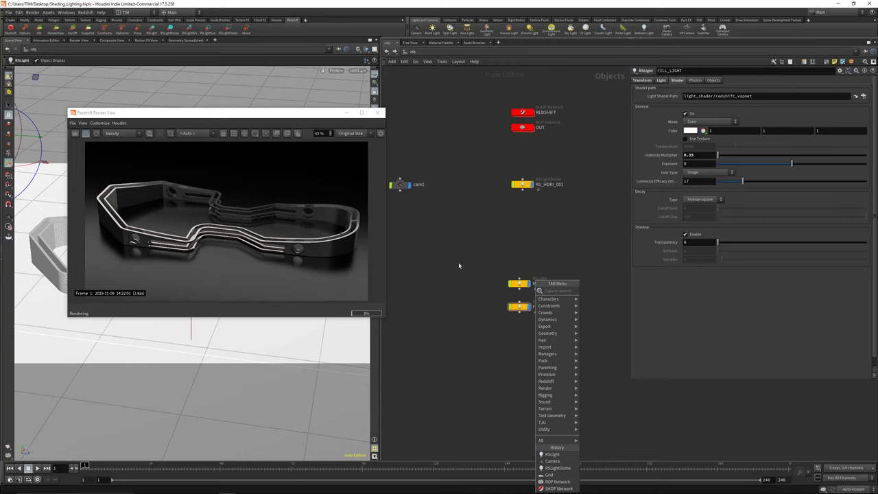
pyautogui.press('Escape')
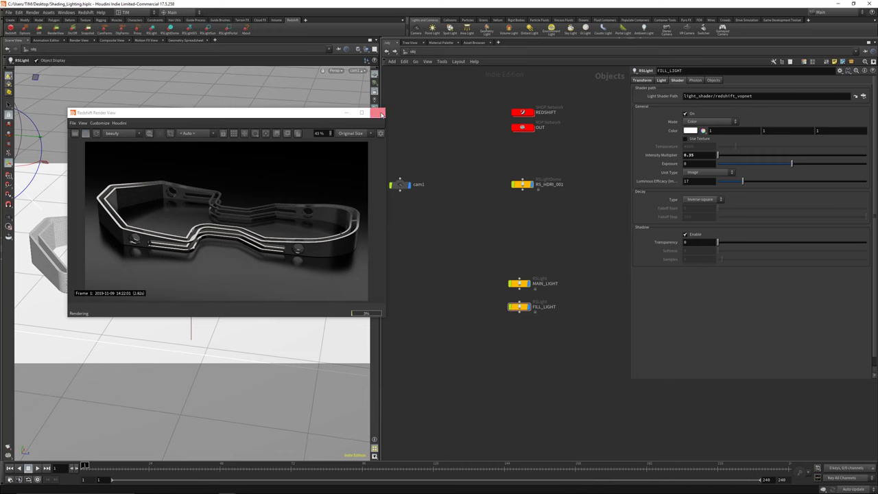
pyautogui.click(376, 111)
pyautogui.press('Tab')
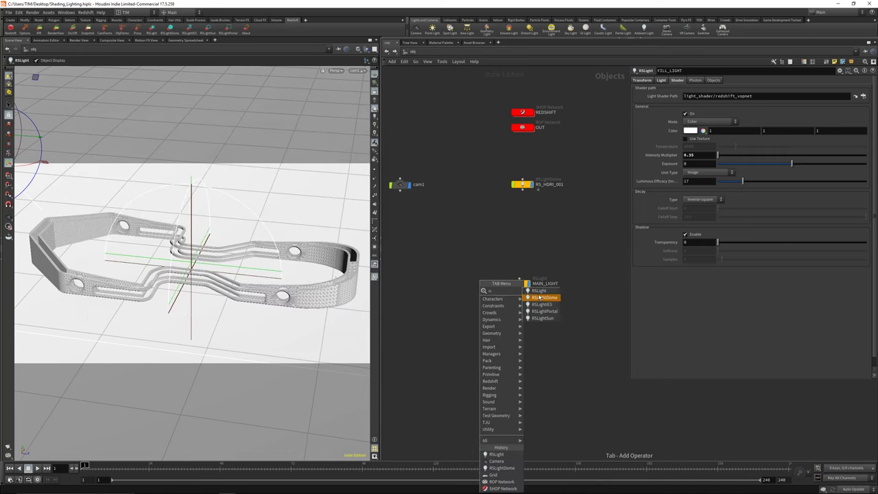
pyautogui.click(539, 290)
pyautogui.click(519, 339)
# Step: Rename the new light node RS_RIM, color it orange, and shift it slightly closer to FILL_LIGHT
pyautogui.click(540, 339)
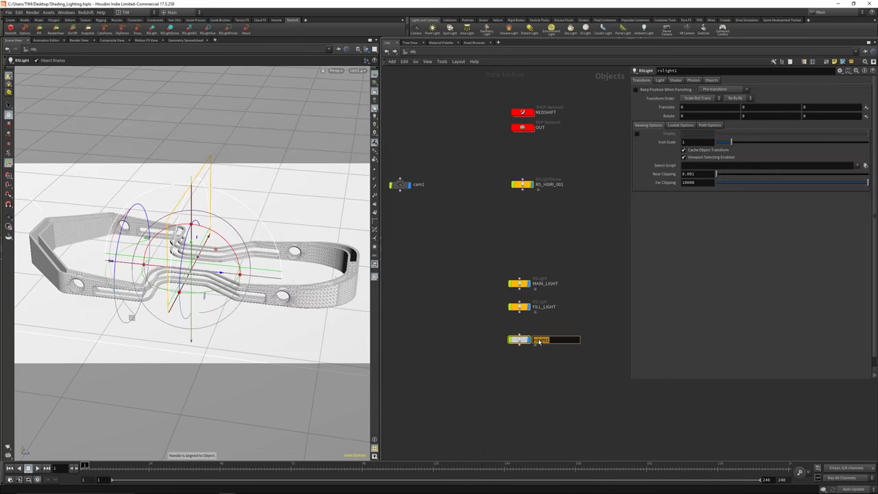
pyautogui.write('RS_RIM')
pyautogui.press('Return')
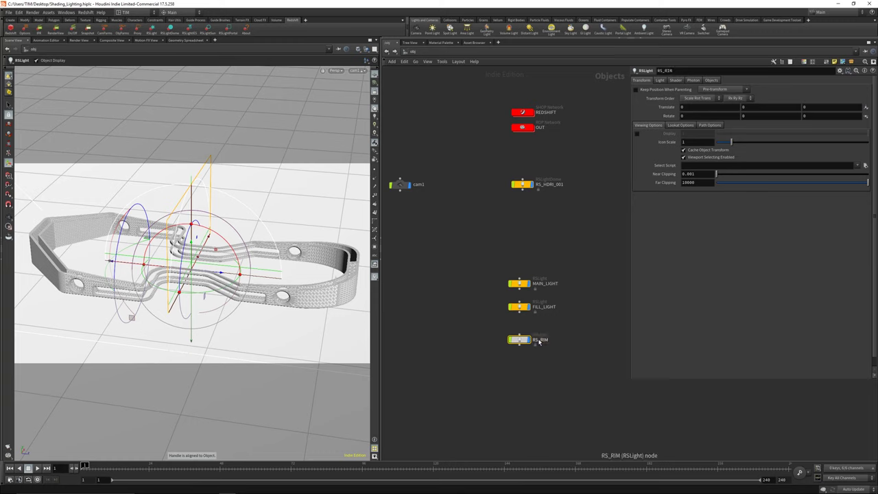
pyautogui.press('c')
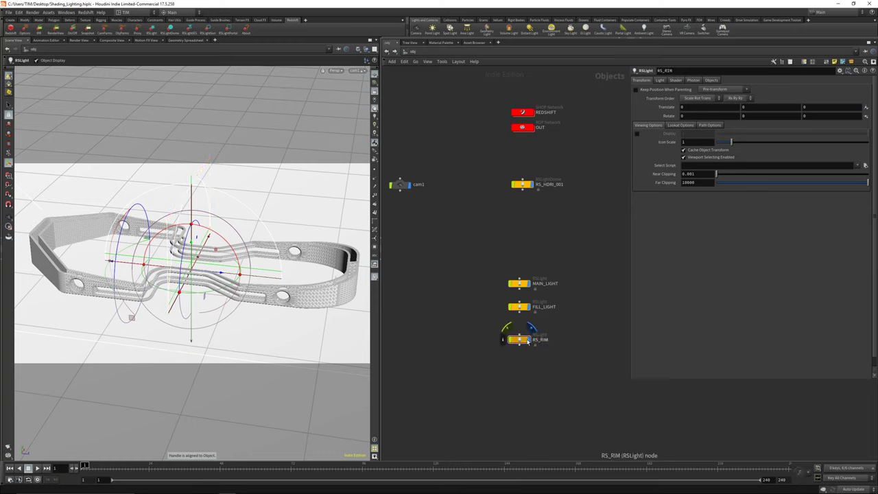
pyautogui.moveTo(520, 339); pyautogui.dragTo(520, 337)
# Step: Set RS_RIM's light color to a muted red (0.827, 0.114126, 0.114126) and its intensity multiplier to 2
pyautogui.click(675, 81)
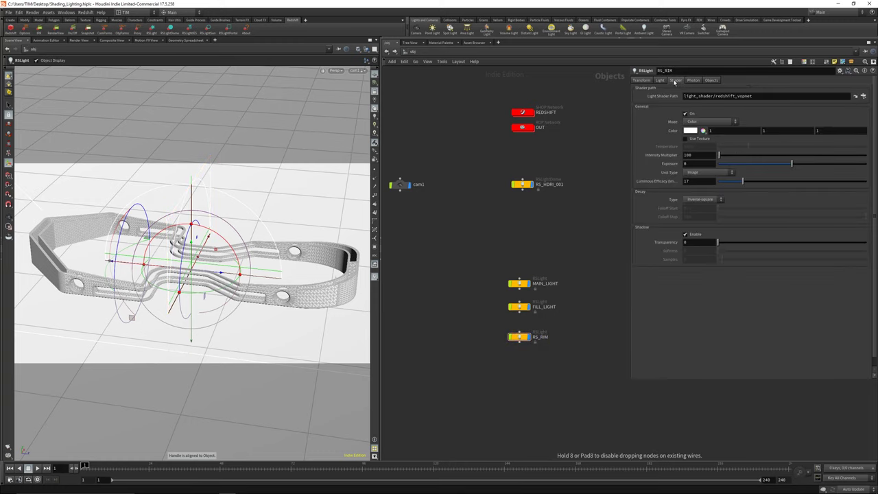
pyautogui.click(690, 130)
pyautogui.click(480, 108)
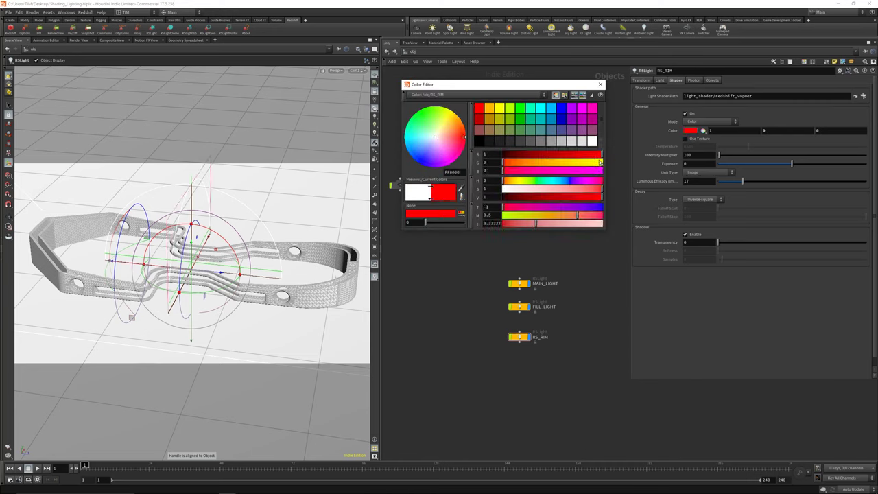
pyautogui.moveTo(600, 156); pyautogui.dragTo(585, 156)
pyautogui.moveTo(600, 190); pyautogui.dragTo(590, 192)
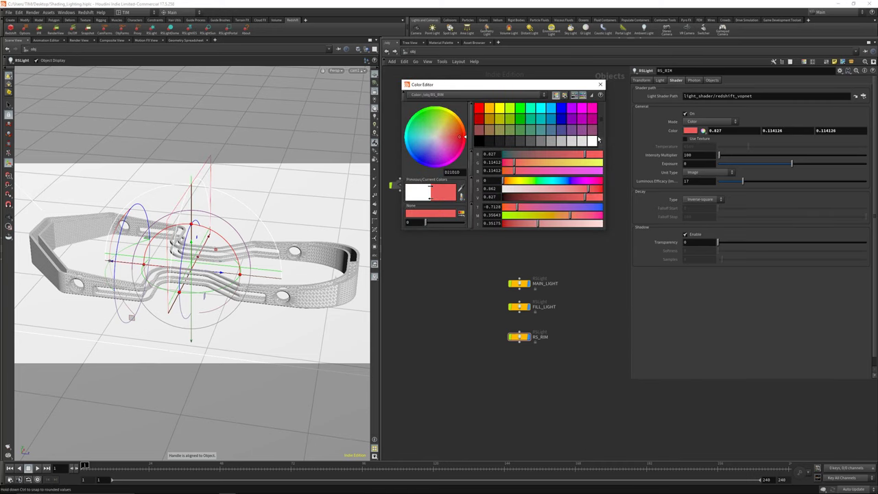
pyautogui.click(601, 83)
pyautogui.click(699, 155)
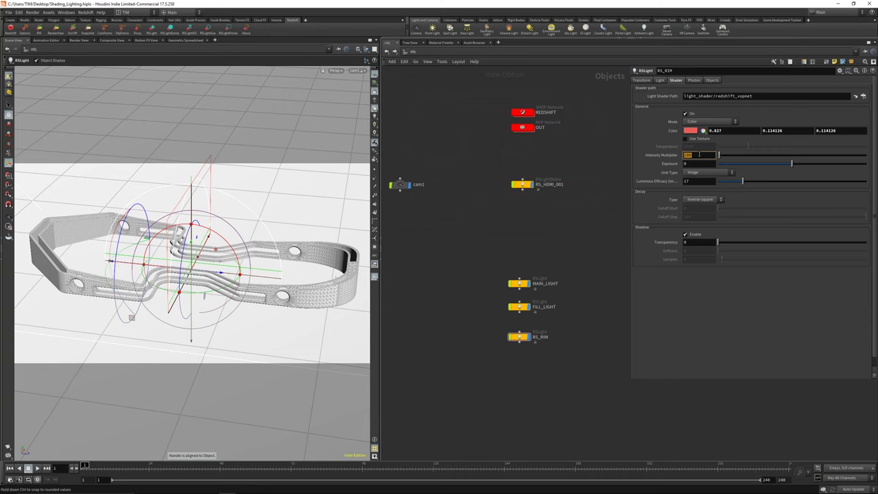
pyautogui.write('2')
pyautogui.press('Return')
# Step: Unlock the camera from the viewport, rotate RS_RIM, and move it above and behind the object
pyautogui.click(374, 92)
pyautogui.keyDown('alt'); pyautogui.moveTo(192, 254); pyautogui.dragTo(205, 275); pyautogui.keyUp('alt')
pyautogui.keyDown('alt'); pyautogui.moveTo(206, 274); pyautogui.dragTo(199, 313, button='right'); pyautogui.keyUp('alt')
pyautogui.keyDown('alt'); pyautogui.moveTo(302, 247); pyautogui.dragTo(206, 285, button='middle'); pyautogui.keyUp('alt')
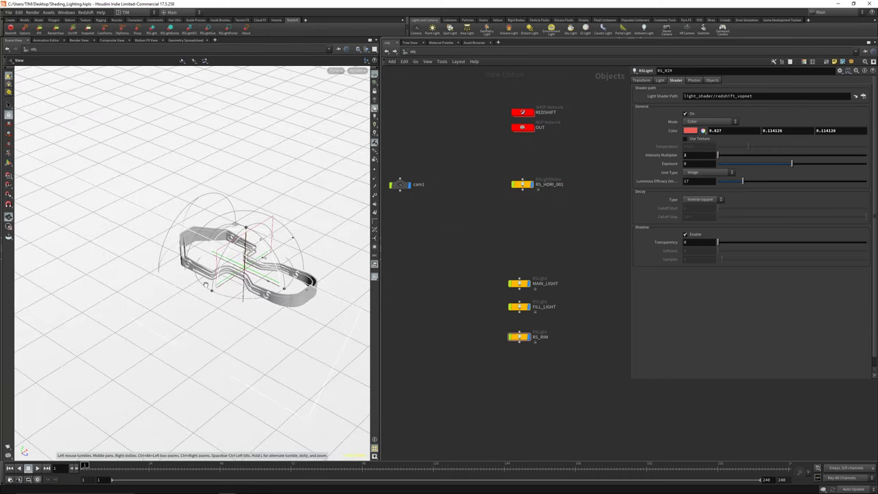
pyautogui.moveTo(235, 298); pyautogui.dragTo(297, 284)
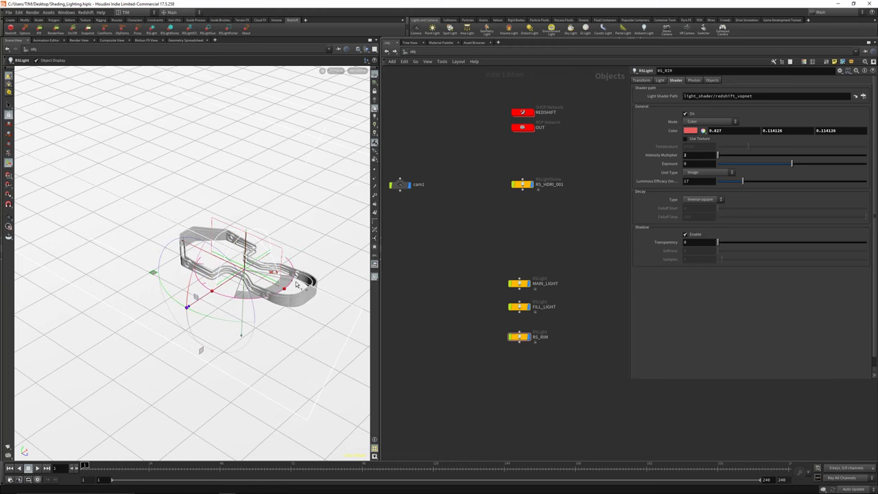
pyautogui.keyDown('alt'); pyautogui.moveTo(296, 284); pyautogui.dragTo(208, 292, button='middle'); pyautogui.keyUp('alt')
pyautogui.moveTo(140, 290); pyautogui.dragTo(253, 204)
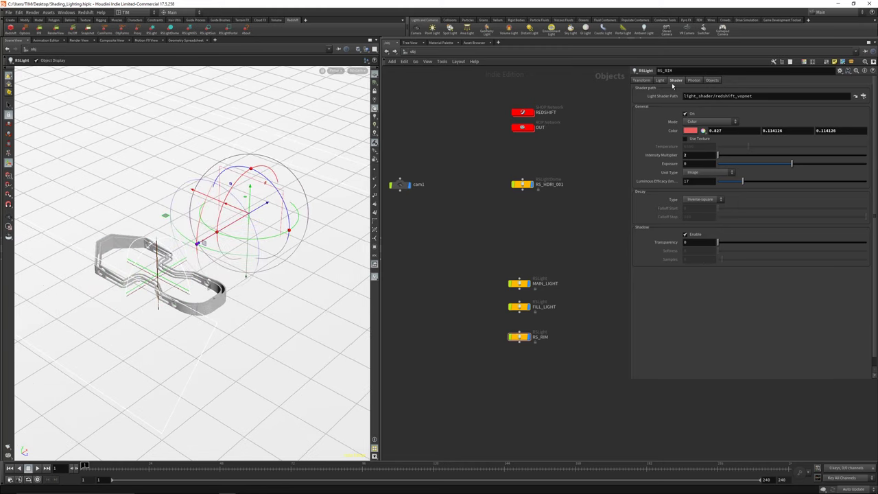
# Step: Try area widths of 0.5 and 5 on RS_RIM
pyautogui.click(660, 80)
pyautogui.click(700, 237)
pyautogui.write('0')
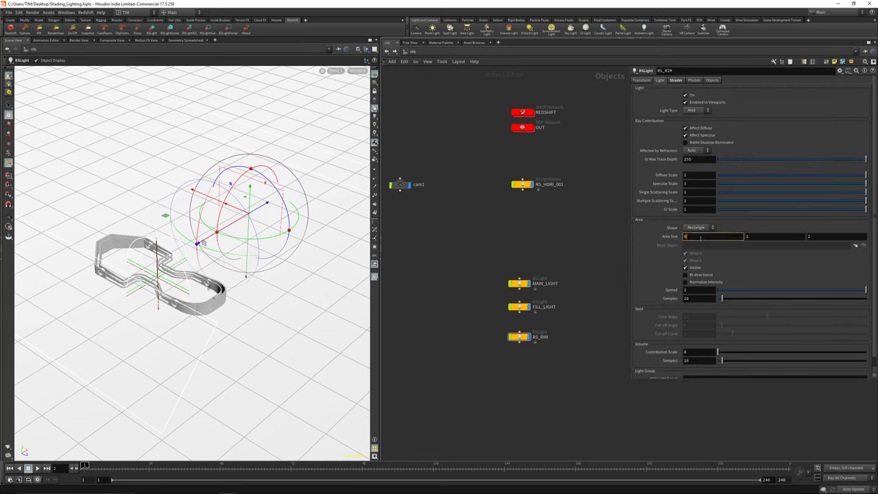
pyautogui.write('.5')
pyautogui.press('Return')
pyautogui.doubleClick(700, 238)
pyautogui.write('0.')
pyautogui.press('BackSpace')
pyautogui.press('BackSpace')
pyautogui.write('5')
pyautogui.press('Return')
# Step: Set RS_RIM's area size to 3 by 0.25
pyautogui.click(700, 238)
pyautogui.write('3')
pyautogui.press('Return')
pyautogui.click(762, 237)
pyautogui.write('0.1')
pyautogui.press('Return')
pyautogui.click(763, 238)
pyautogui.write('0.25')
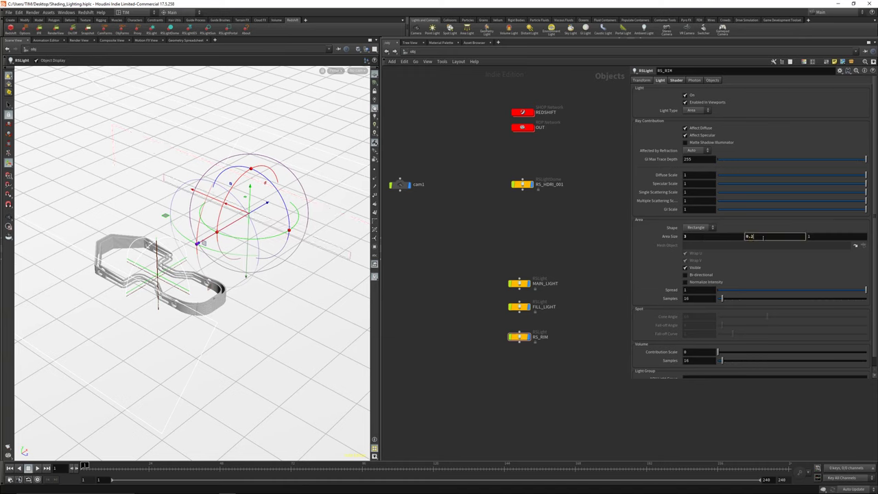
pyautogui.press('Return')
# Step: Reopen the Redshift Render View and turn off RS_RIM's visibility in the render
pyautogui.click(60, 33)
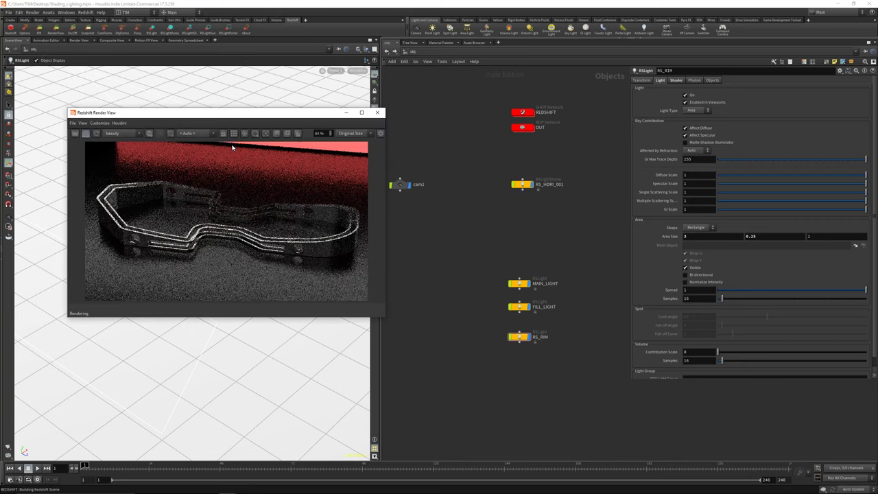
pyautogui.moveTo(228, 113); pyautogui.dragTo(2, 126)
pyautogui.keyDown('alt'); pyautogui.moveTo(282, 202); pyautogui.dragTo(191, 212); pyautogui.keyUp('alt')
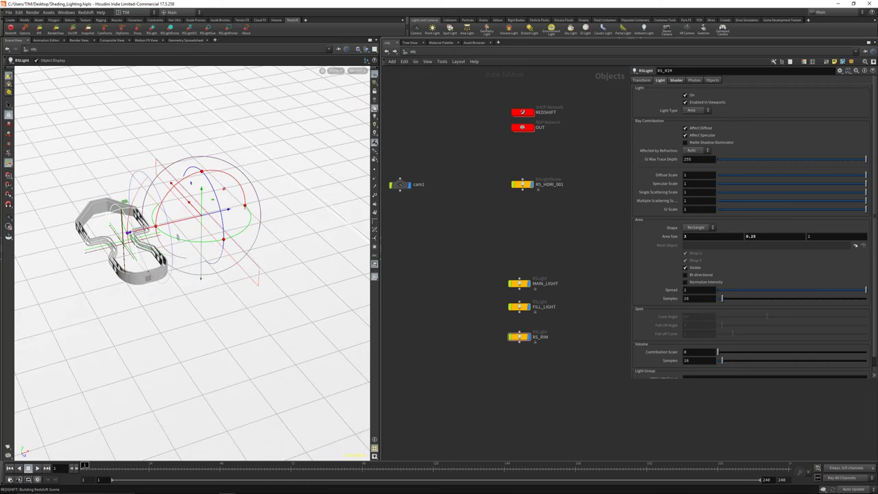
pyautogui.click(687, 268)
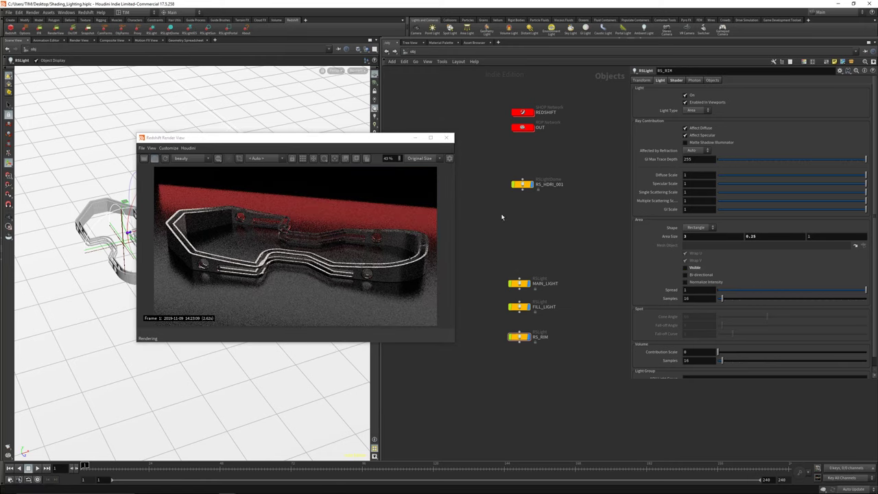
# Step: Examine the Redshift object settings of the background object BG_001, including its visibility options
pyautogui.moveTo(502, 216); pyautogui.dragTo(552, 274, button='middle')
pyautogui.scroll(-2, 552, 274)
pyautogui.click(508, 134)
pyautogui.click(703, 81)
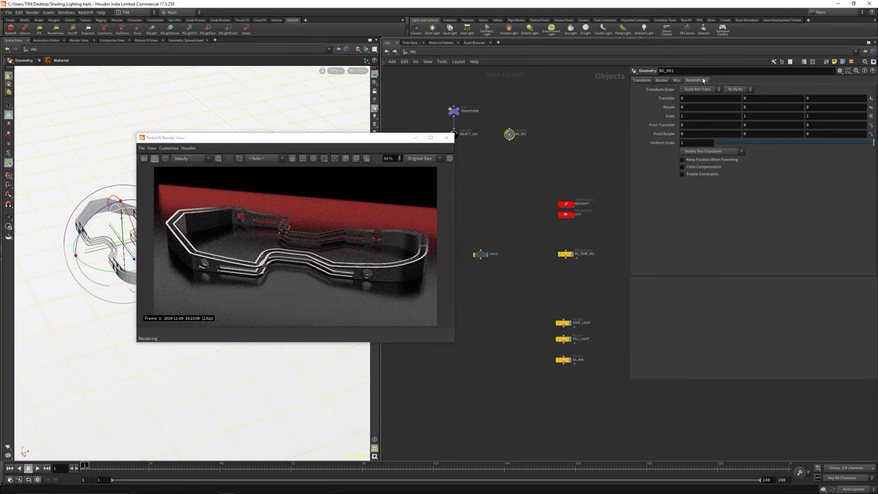
pyautogui.click(695, 80)
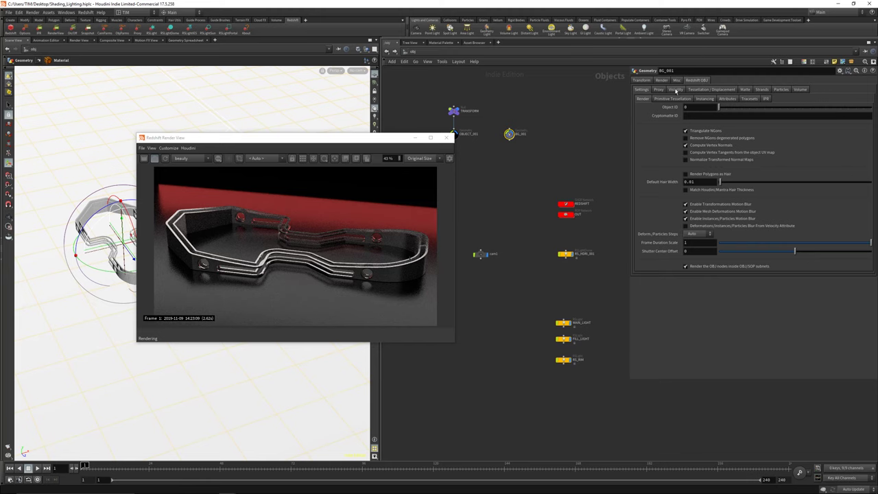
pyautogui.click(674, 90)
pyautogui.click(641, 90)
# Step: Enable light mesh associations on RS_RIM and restrict its light to /obj/OBJECT_001
pyautogui.click(562, 359)
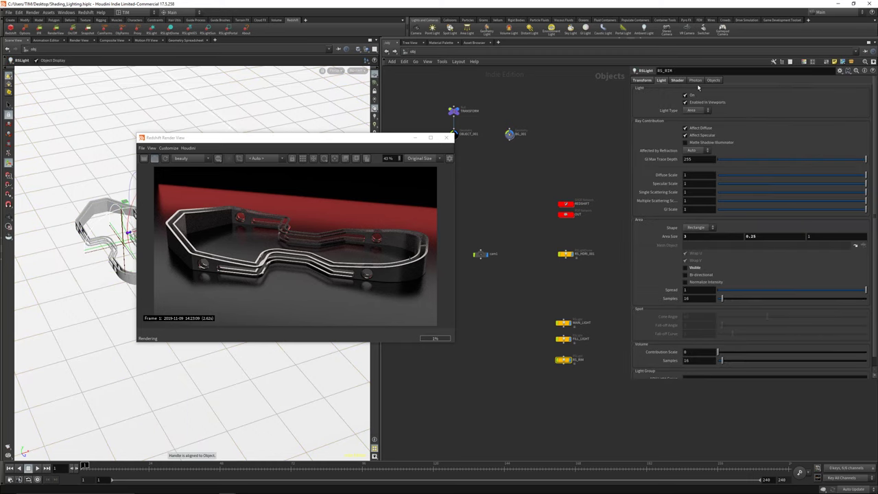
pyautogui.click(677, 80)
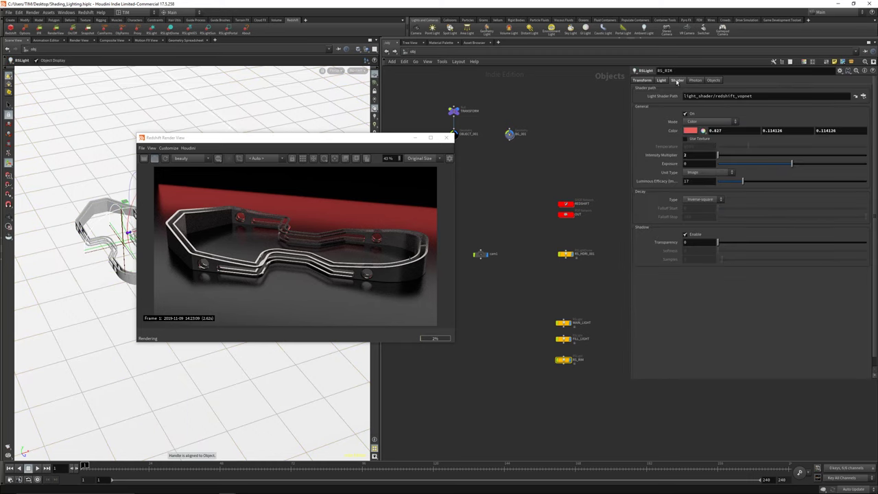
pyautogui.click(663, 81)
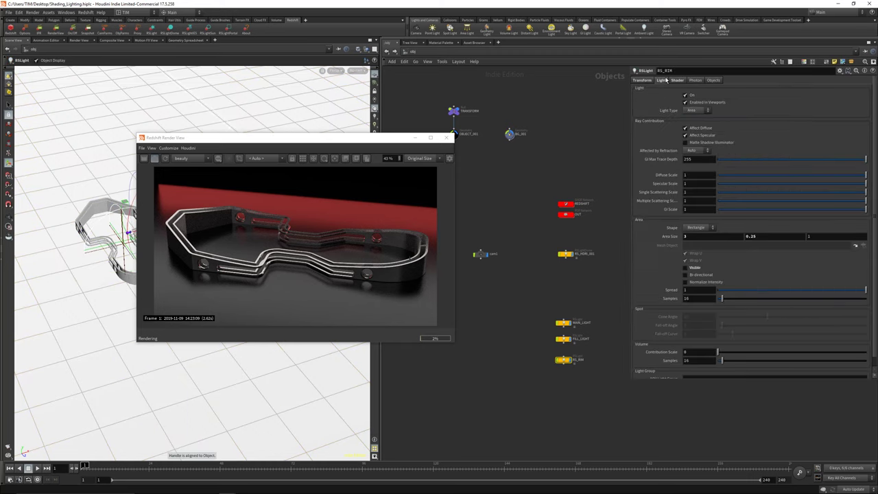
pyautogui.click(712, 80)
pyautogui.click(683, 89)
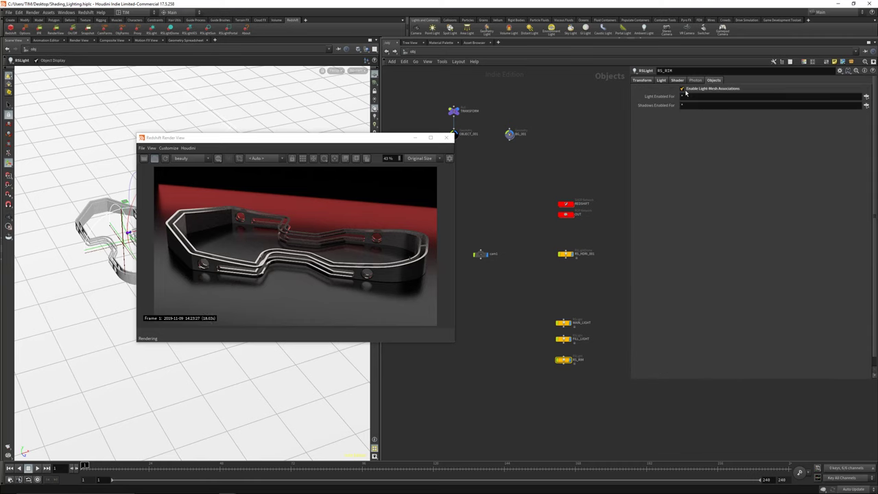
pyautogui.moveTo(549, 163); pyautogui.dragTo(582, 168, button='middle')
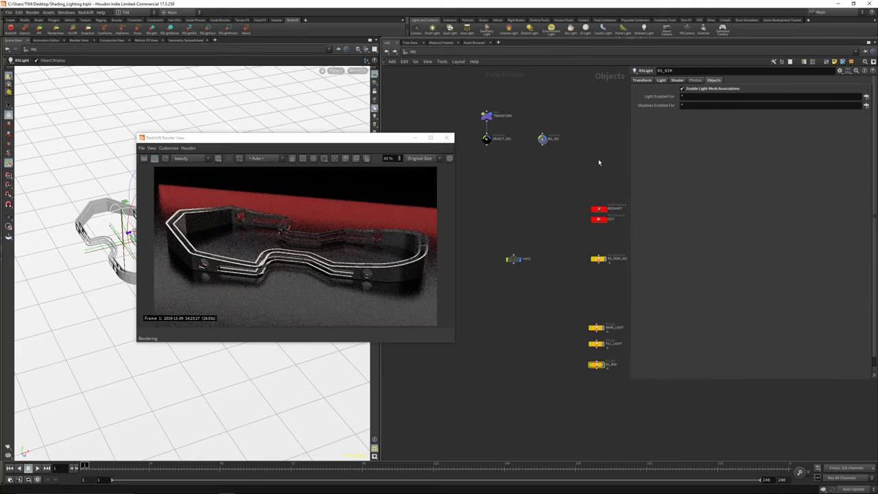
pyautogui.moveTo(486, 140); pyautogui.dragTo(688, 97)
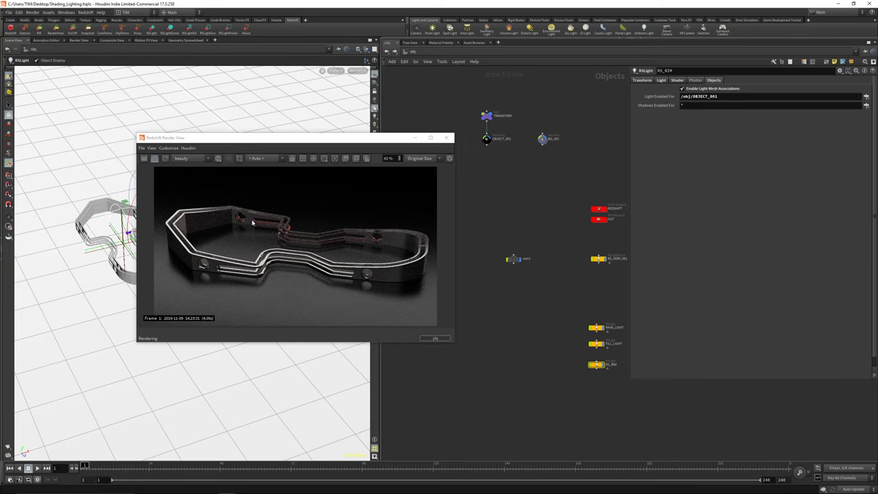
# Step: Change RS_RIM's light color to a deeper red of about 0.696, 0.05, 0.038
pyautogui.moveTo(610, 267); pyautogui.dragTo(529, 261, button='middle')
pyautogui.scroll(2, 529, 258)
pyautogui.moveTo(492, 374); pyautogui.dragTo(520, 389)
pyautogui.click(660, 79)
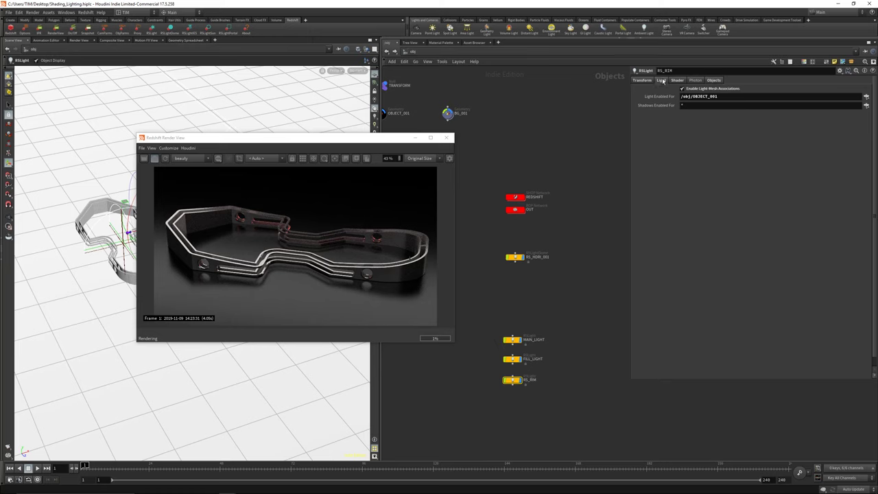
pyautogui.click(677, 80)
pyautogui.click(692, 130)
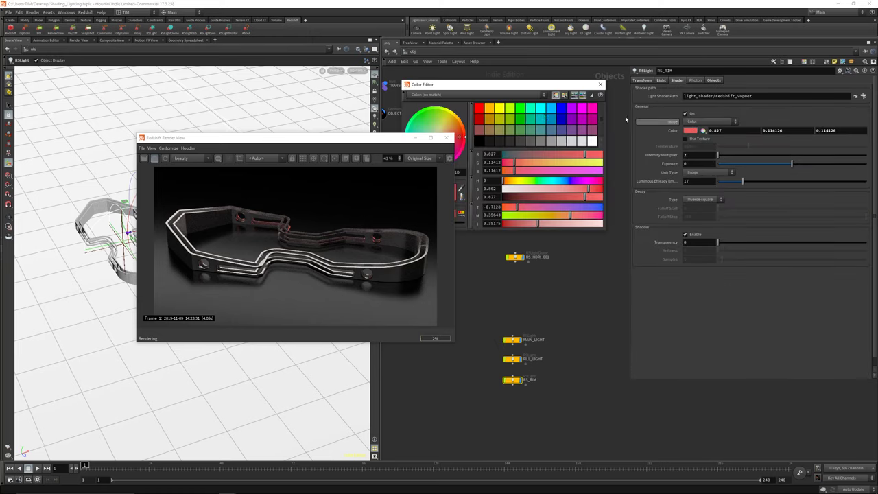
pyautogui.click(479, 109)
pyautogui.moveTo(494, 84); pyautogui.dragTo(566, 109)
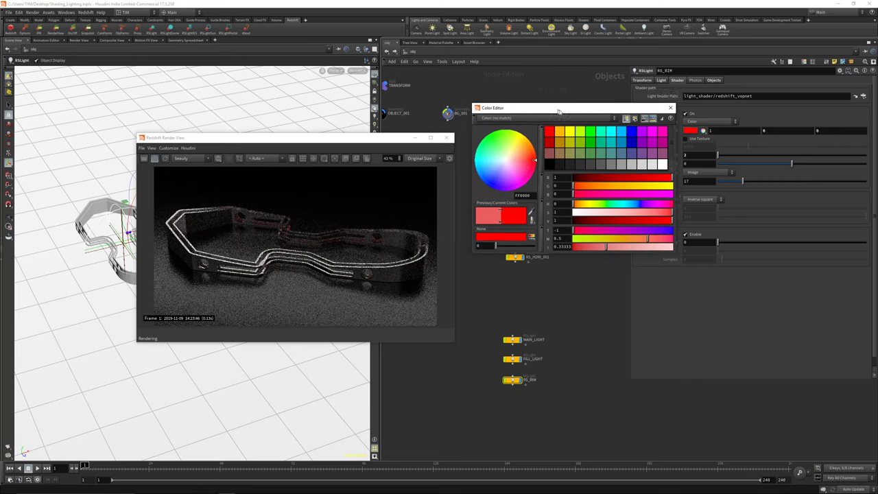
pyautogui.moveTo(576, 187); pyautogui.dragTo(576, 187)
pyautogui.moveTo(676, 180); pyautogui.dragTo(673, 187)
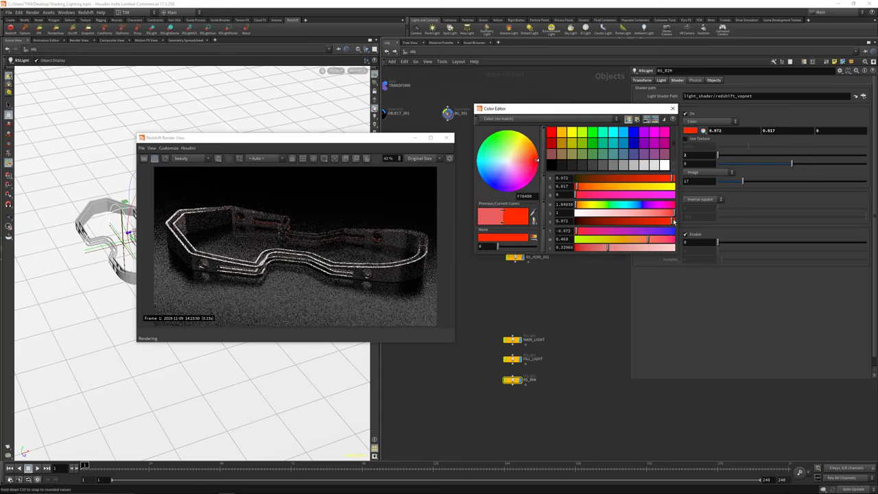
pyautogui.moveTo(674, 221)
pyautogui.mouseDown()
pyautogui.moveTo(644, 220)
pyautogui.moveTo(670, 216)
pyautogui.mouseUp()
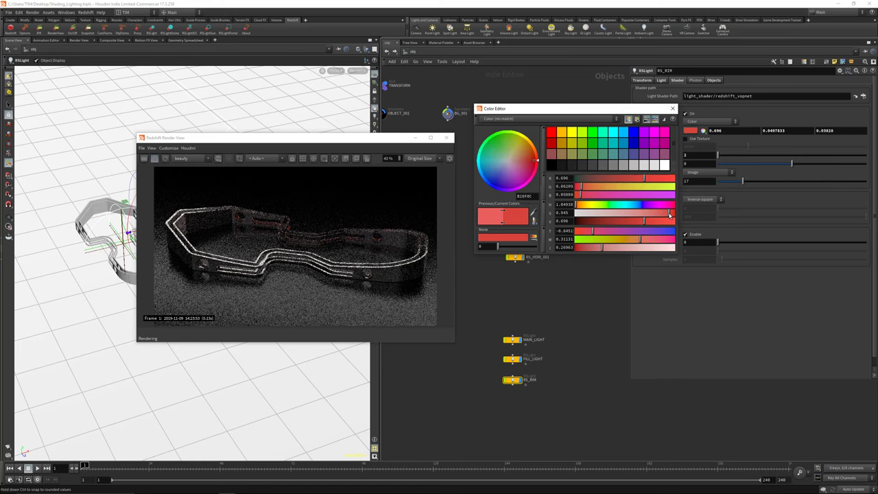
pyautogui.click(672, 109)
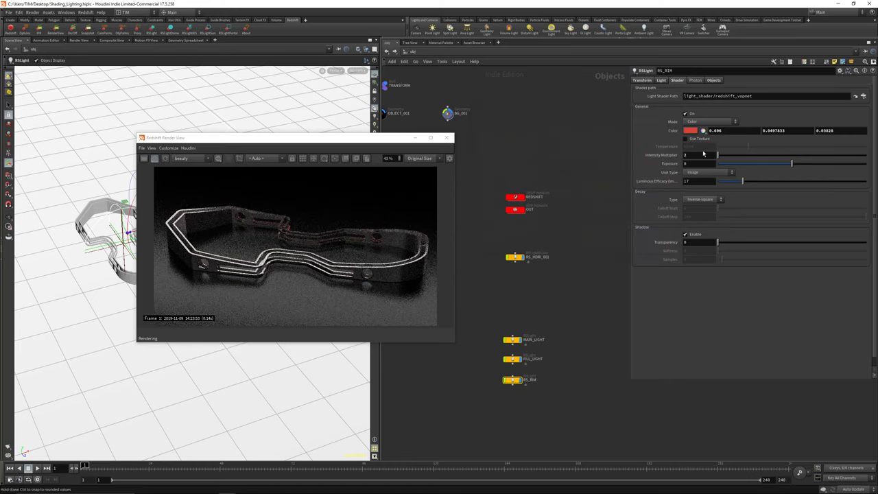
# Step: Set RS_RIM's intensity multiplier to 5
pyautogui.doubleClick(703, 154)
pyautogui.write('5')
pyautogui.press('Return')
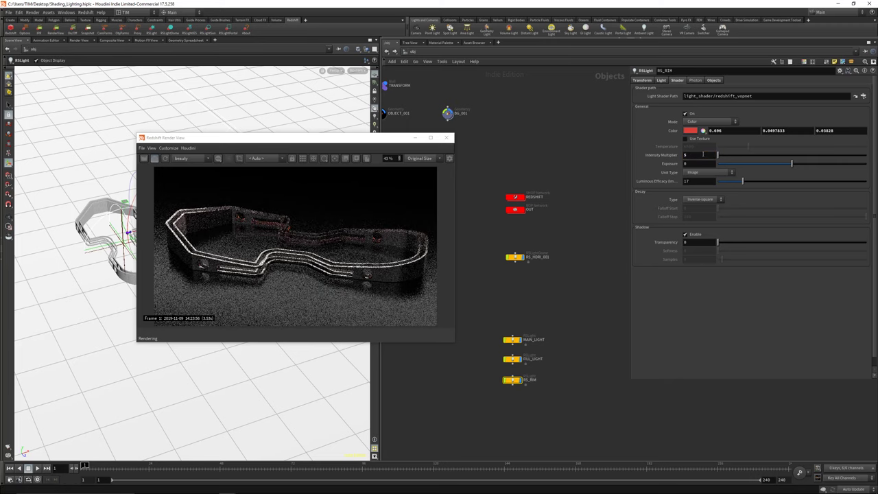